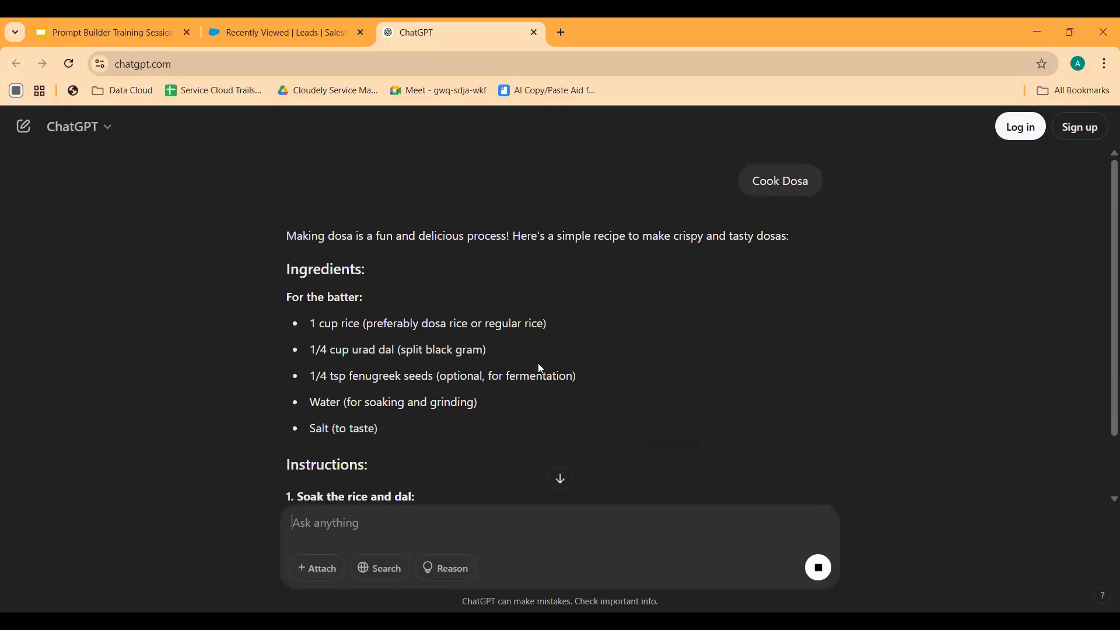
Read through the generated dosa recipe, from the ingredients to the batter instructions.
scroll(652, 219, "down", 2)
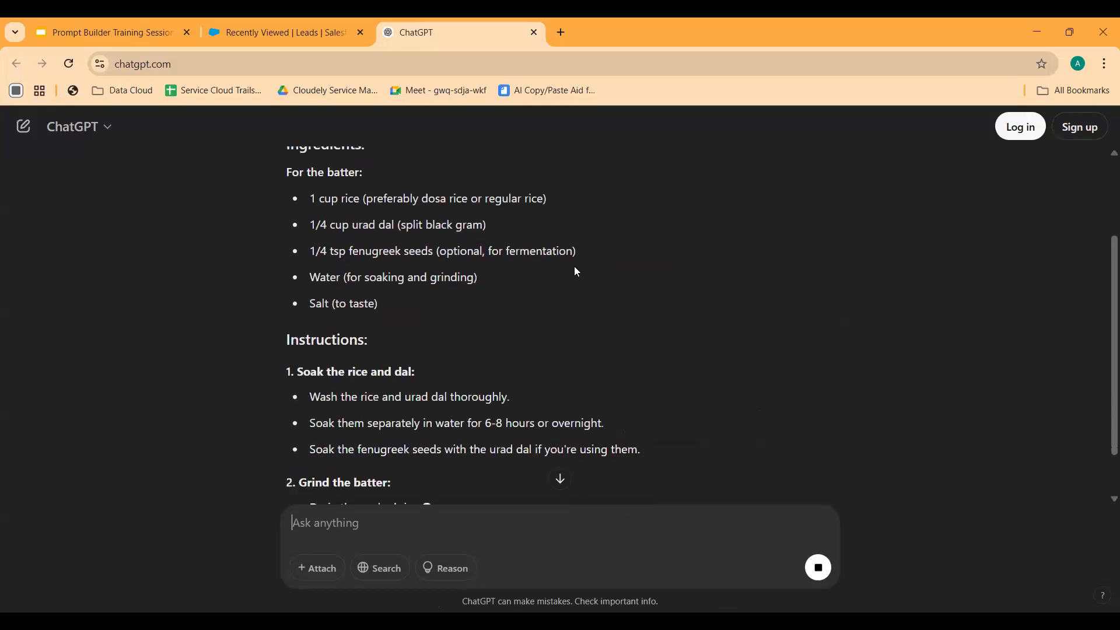
scroll(748, 262, "up", 3)
scroll(535, 325, "down", 3)
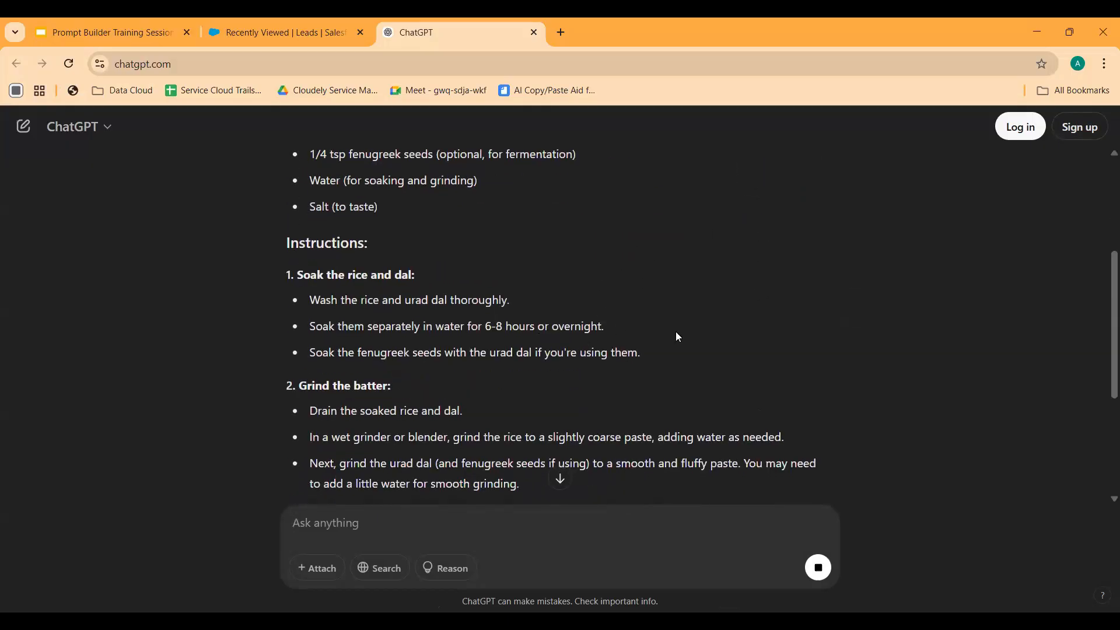
scroll(534, 343, "down", 1)
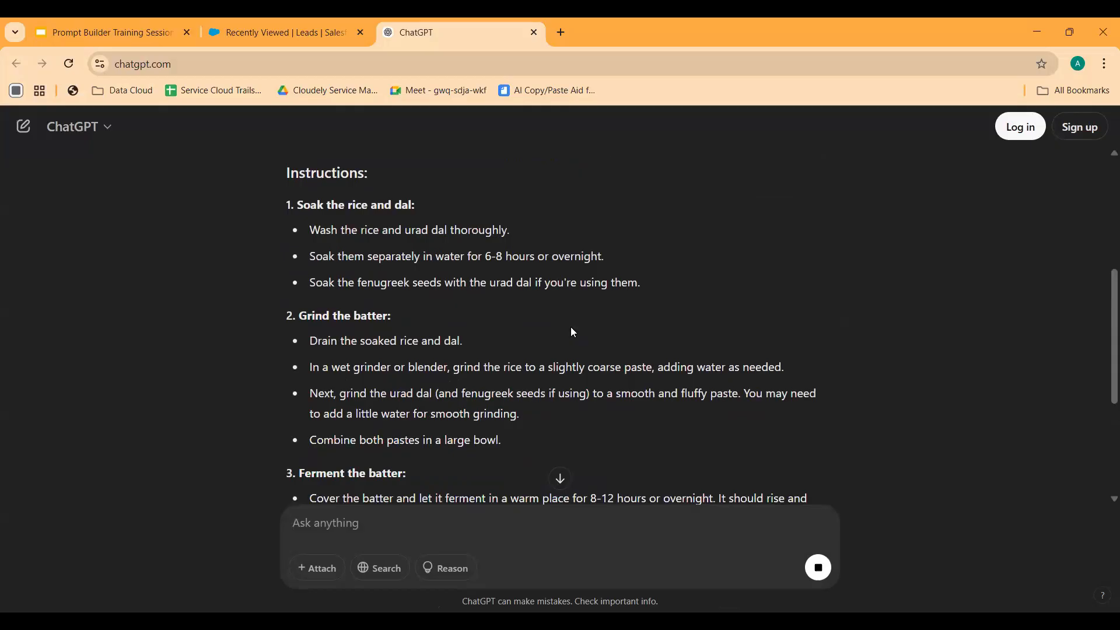
Switch to the Prompt Builder Training Session presentation and show it full screen up to the "What is Prompt?" slide, then exit.
left_click(117, 34)
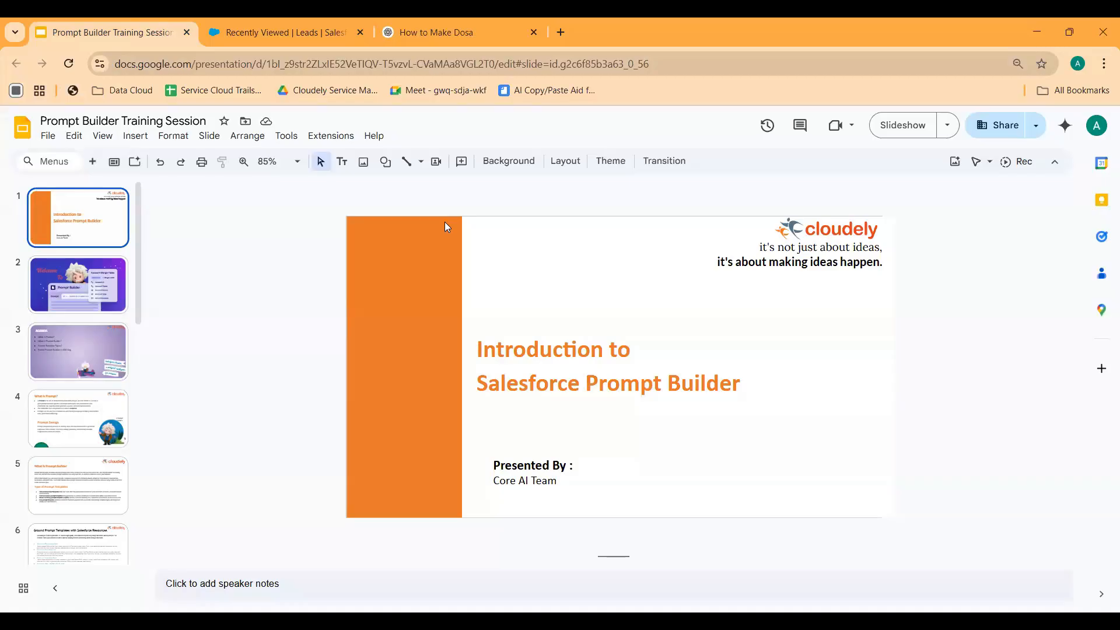
left_click(875, 120)
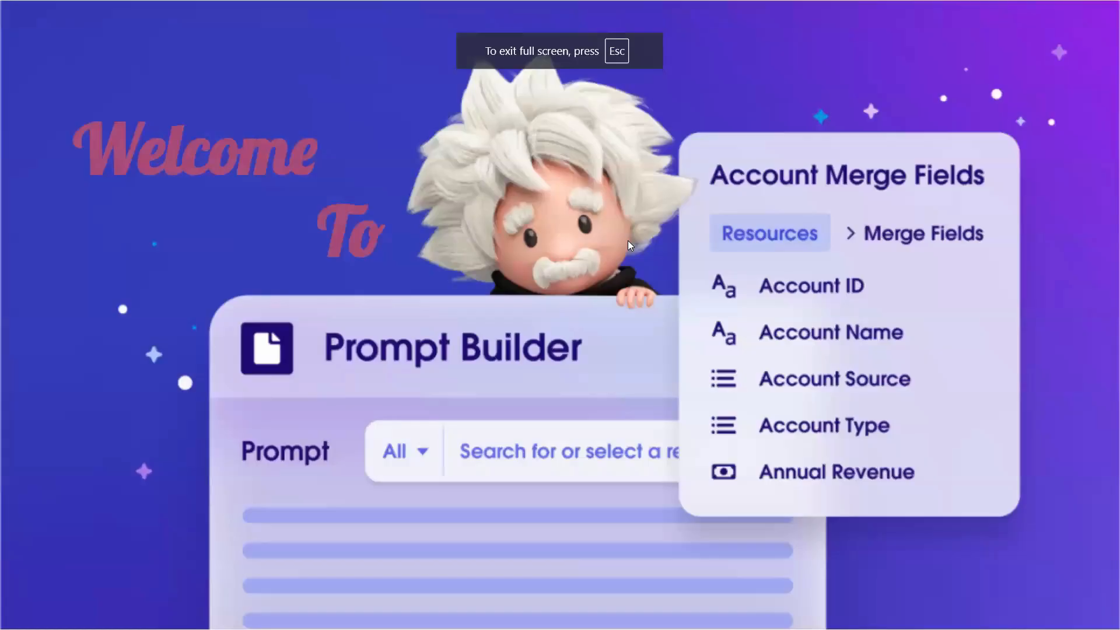
key("Right")
key("Right")
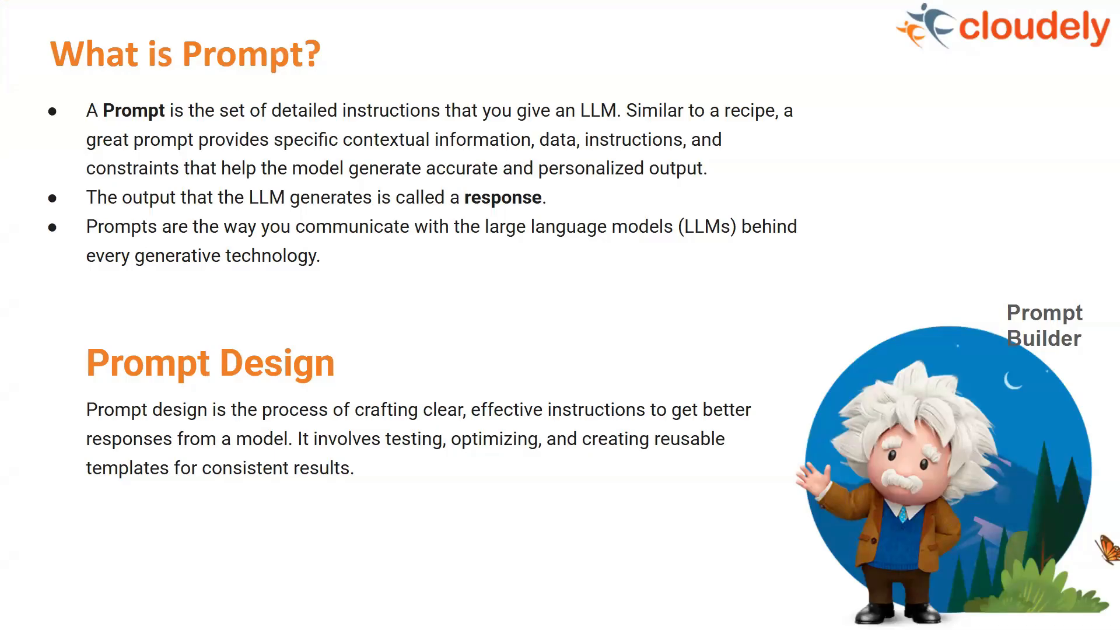
key("Escape")
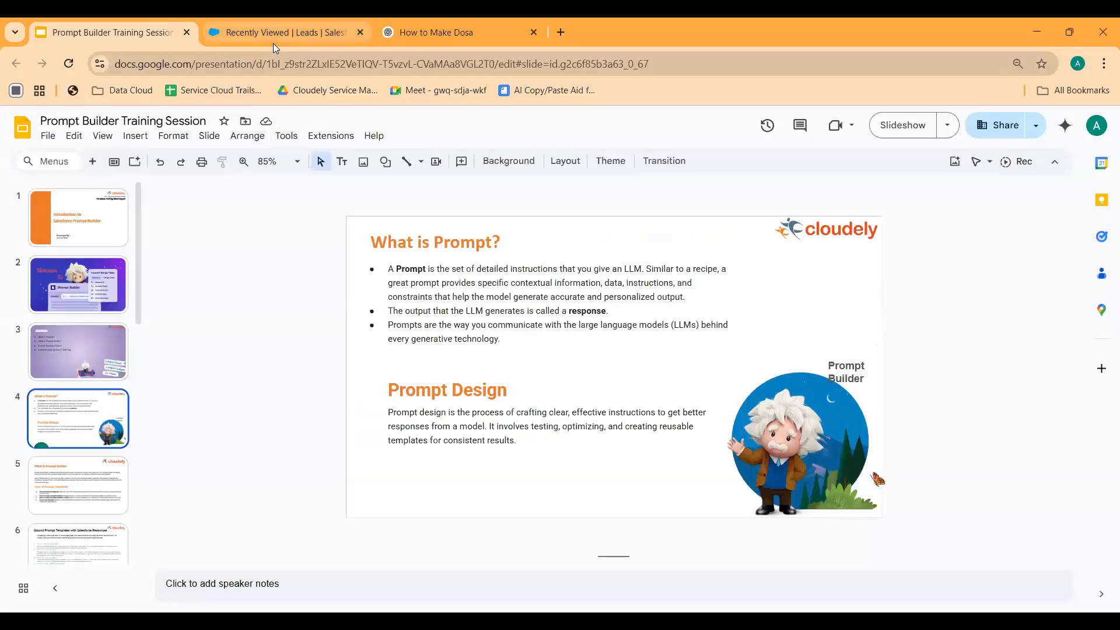
Switch to Salesforce, show the All Open Leads list, and open the lead from Farmers Coop. of Florida.
left_click(273, 40)
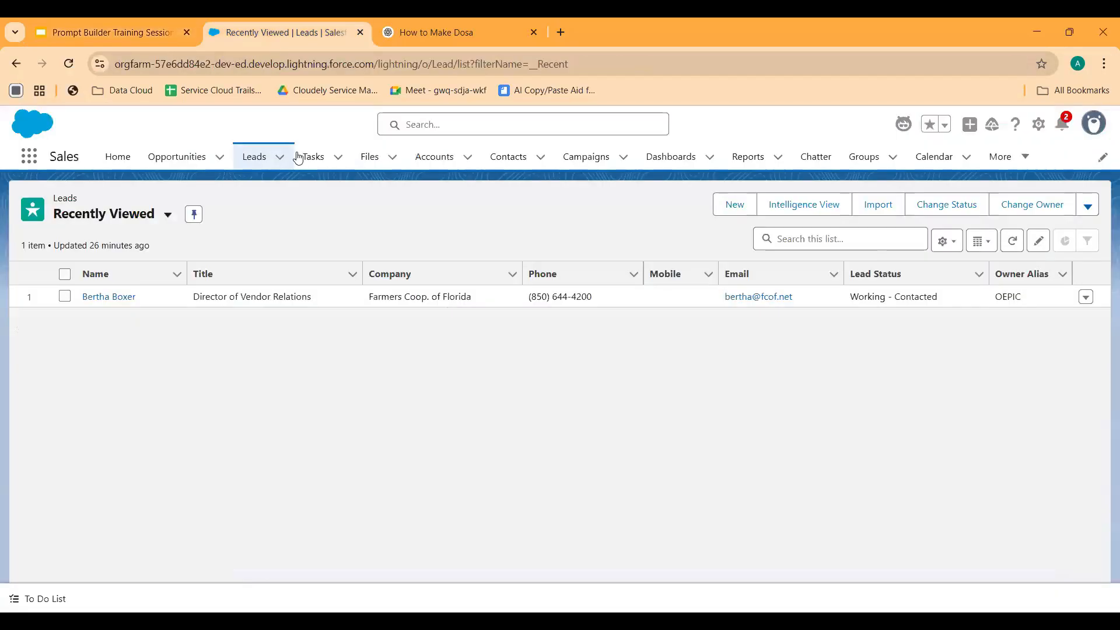
left_click(255, 159)
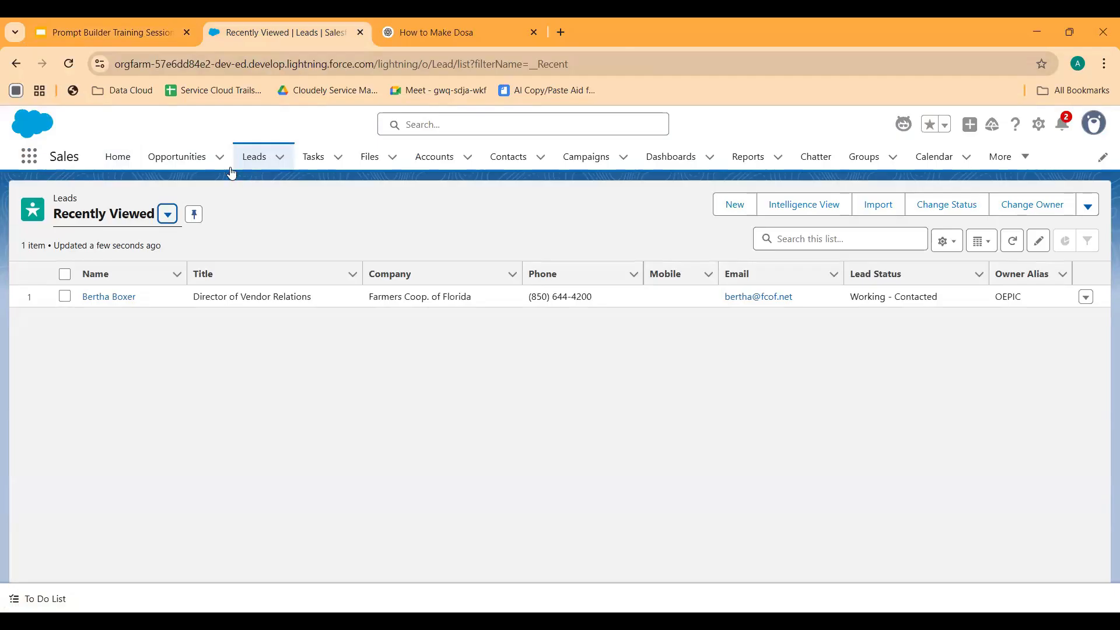
left_click(167, 214)
left_click(125, 266)
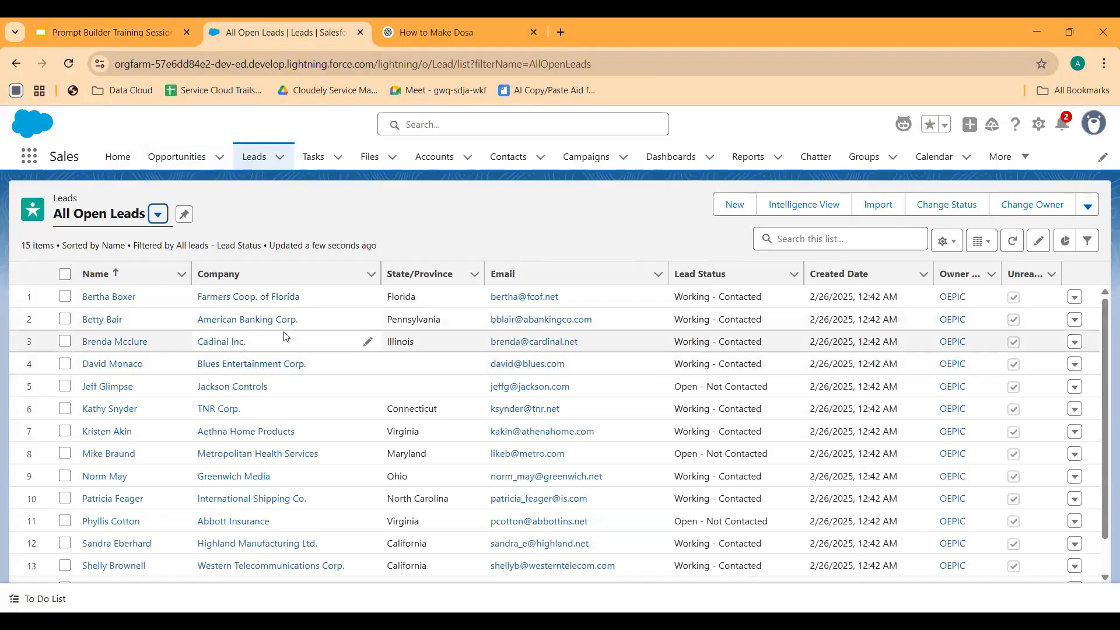
left_click(109, 301)
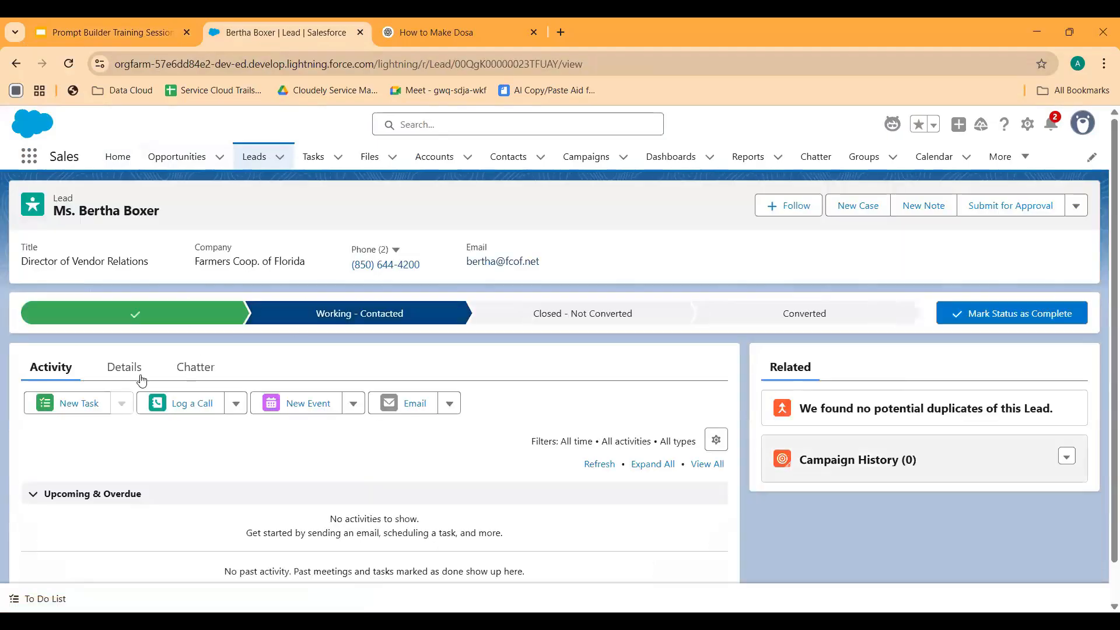
Show the lead's details and examine its fields from Lead Information down to the Description.
left_click(135, 374)
scroll(385, 304, "down", 3)
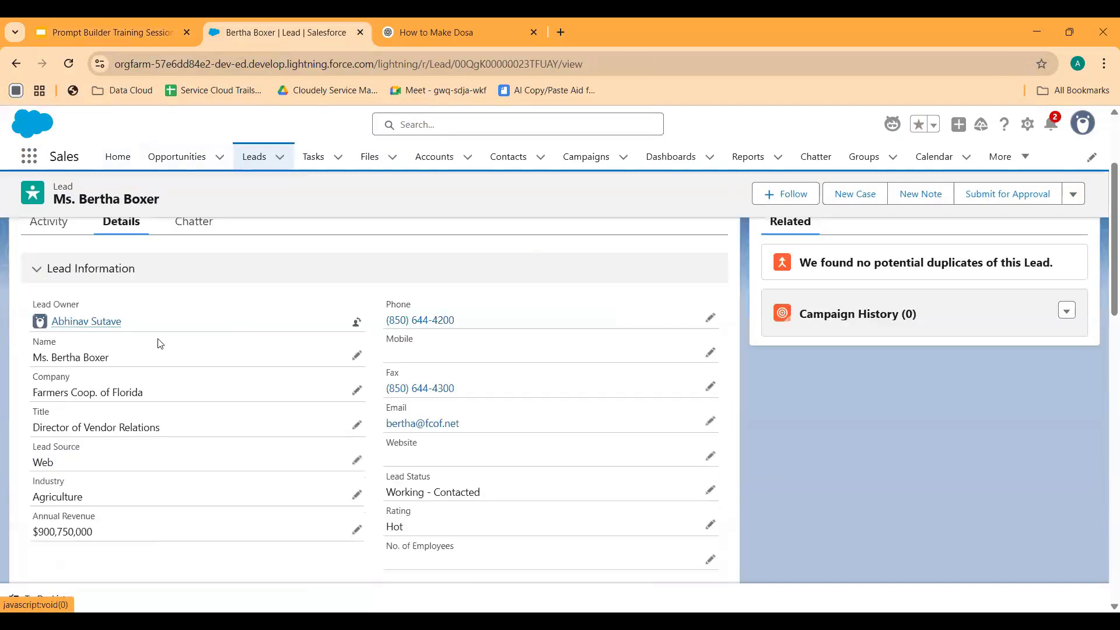
scroll(295, 351, "down", 1)
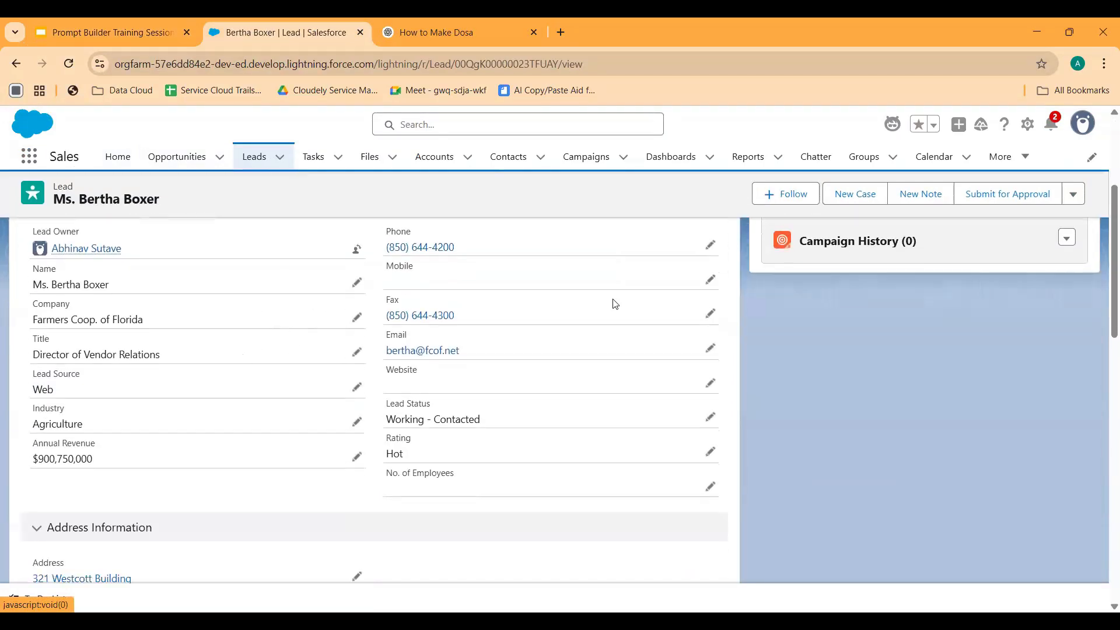
scroll(338, 291, "up", 1)
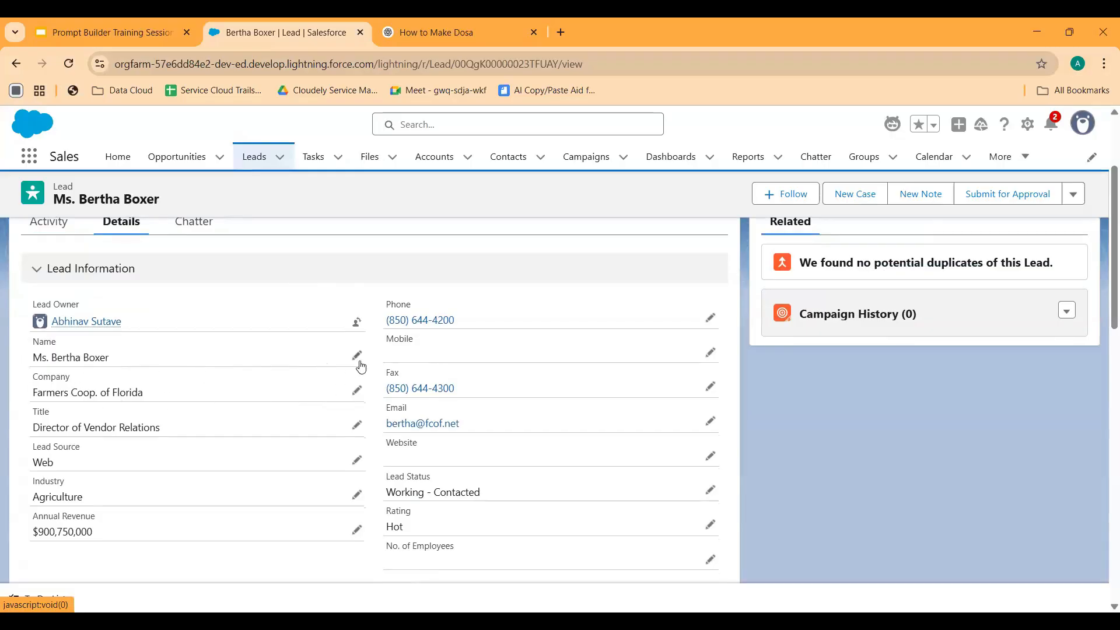
scroll(352, 356, "up", 3)
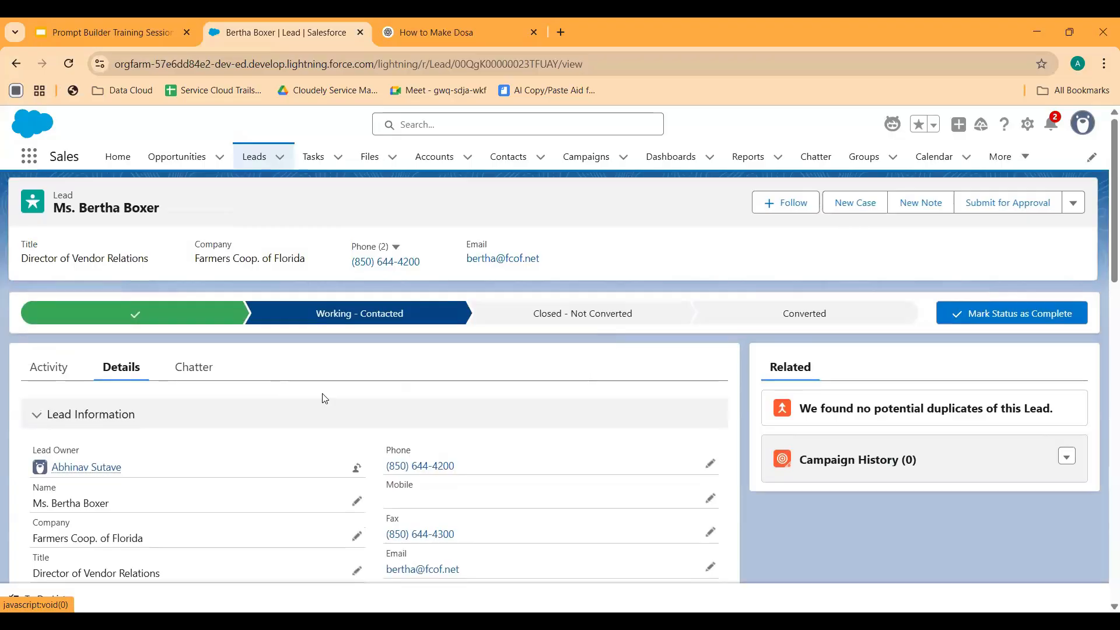
scroll(325, 398, "down", 3)
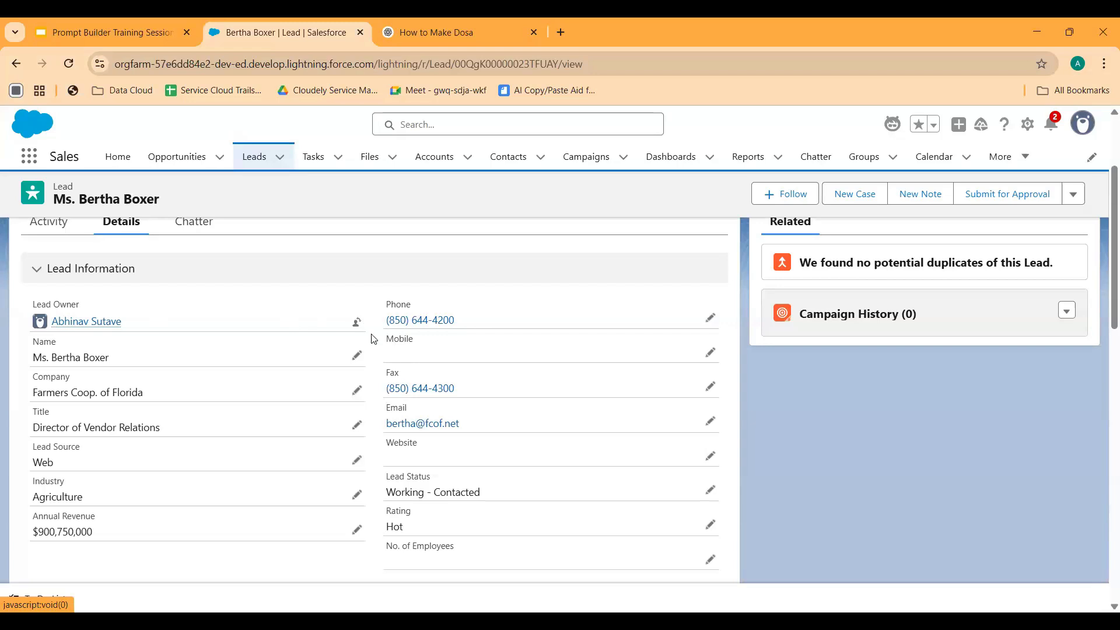
scroll(374, 339, "down", 8)
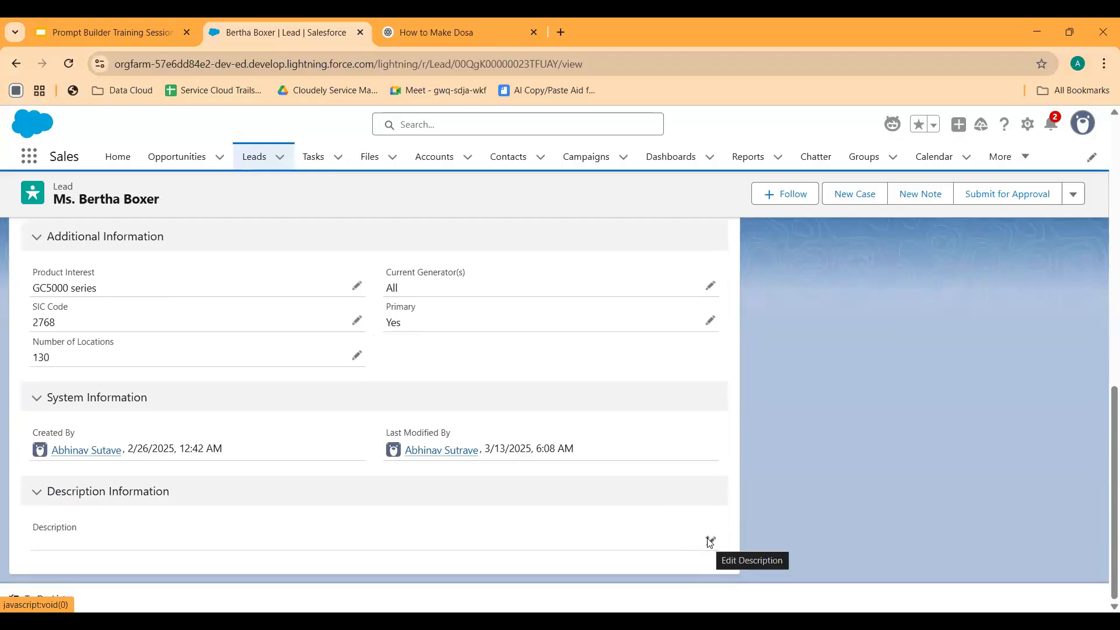
Open the lead's Description field for editing and have Einstein generate its text.
left_click(710, 542)
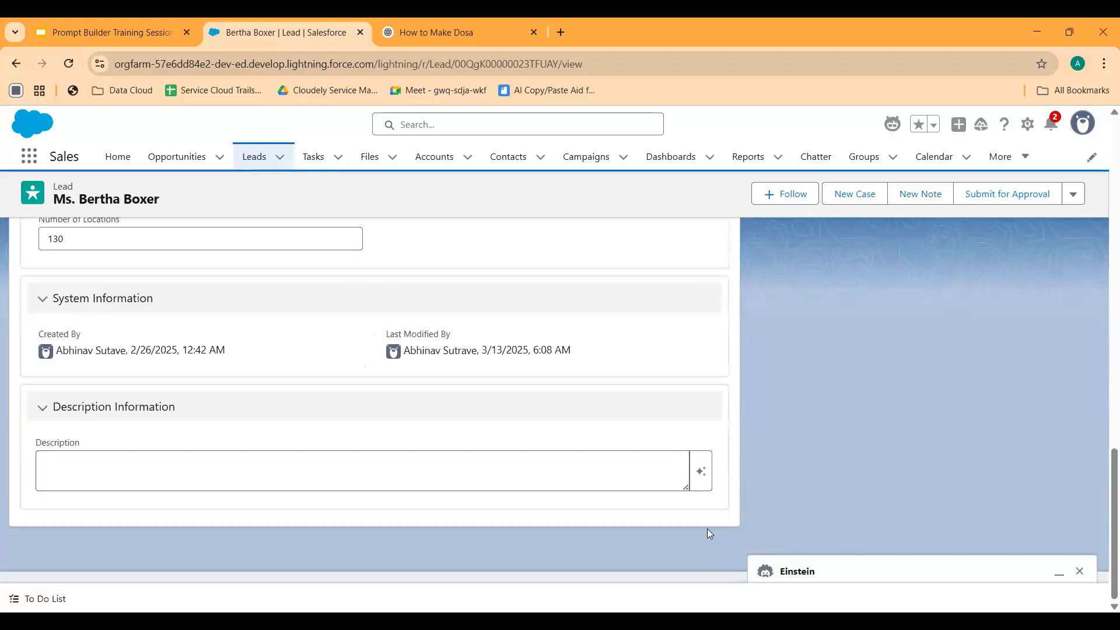
left_click(828, 572)
left_click(700, 470)
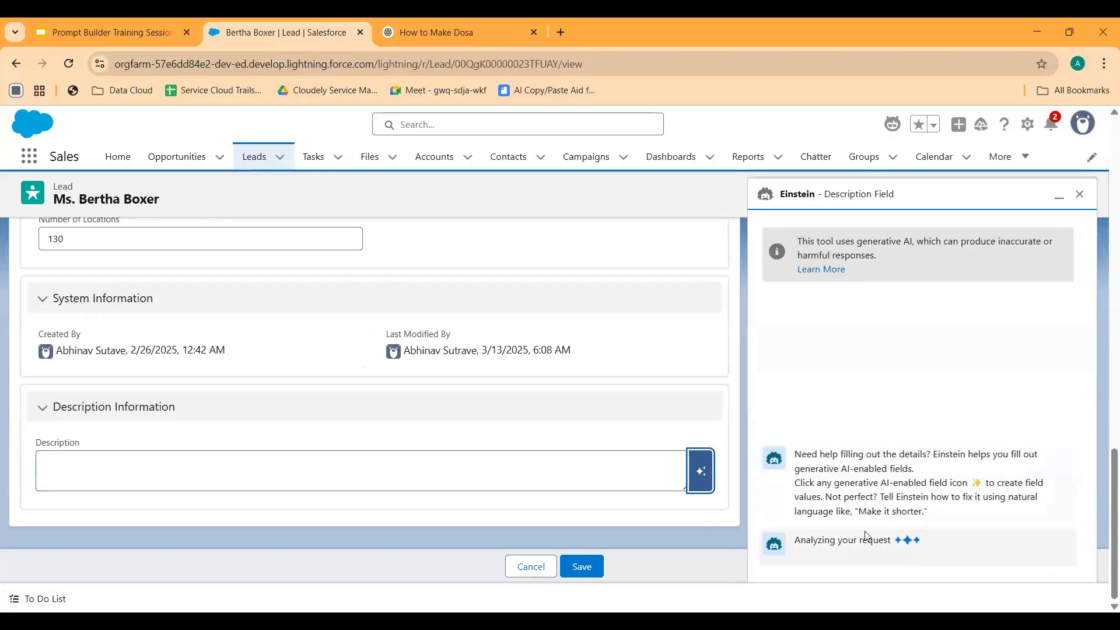
Compare Einstein's drafted description with the lead's name, company, title, source, industry, status and address fields.
scroll(408, 350, "up", 15)
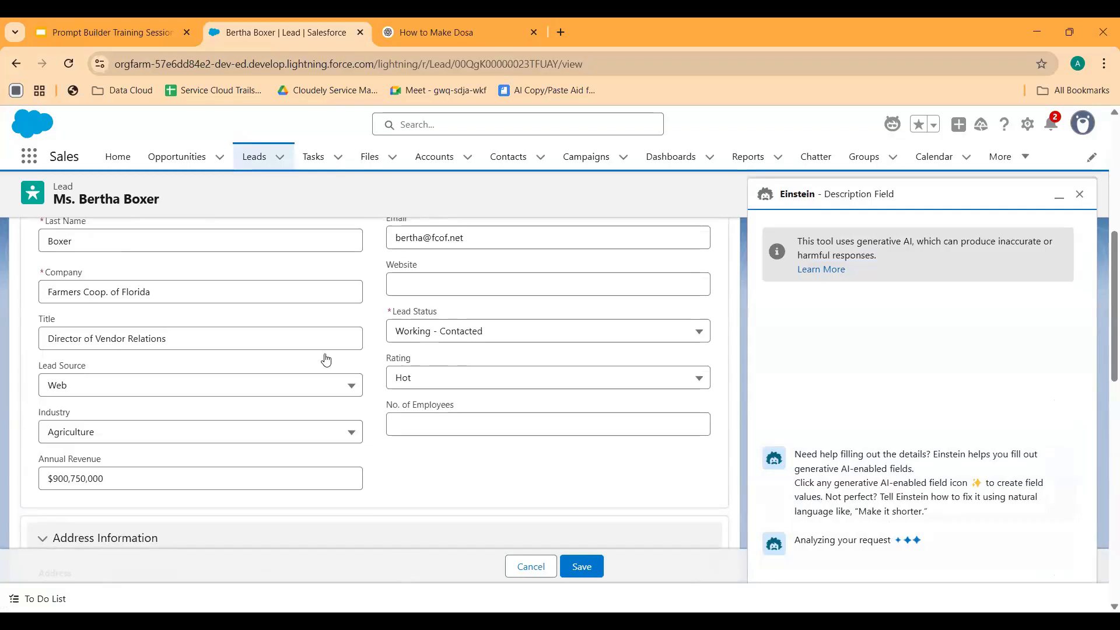
scroll(326, 359, "up", 5)
scroll(409, 379, "down", 10)
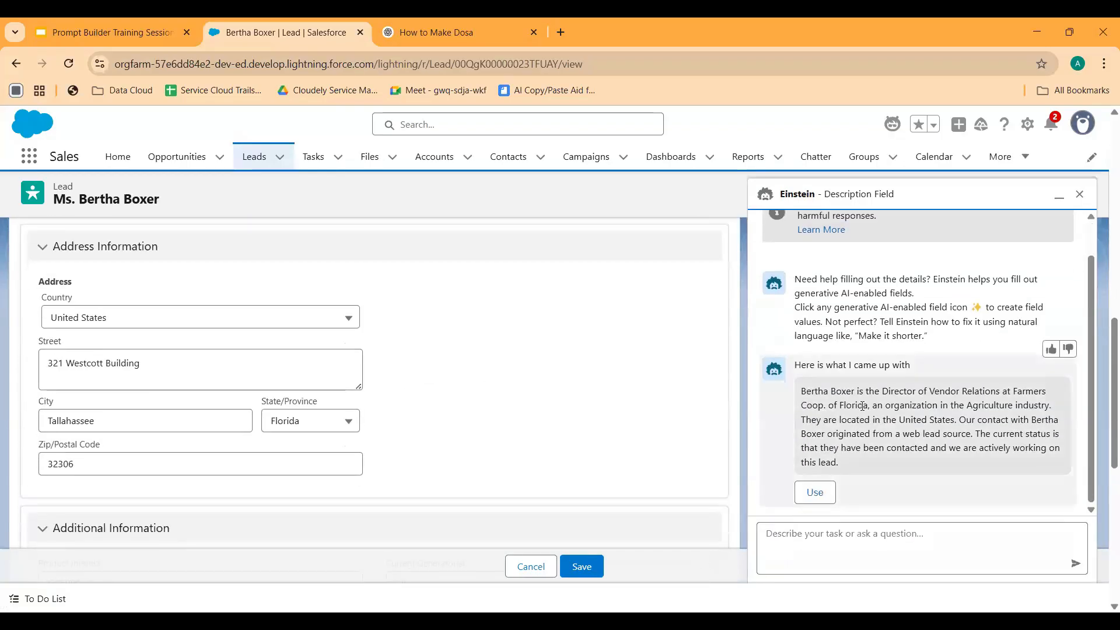
scroll(206, 380, "up", 10)
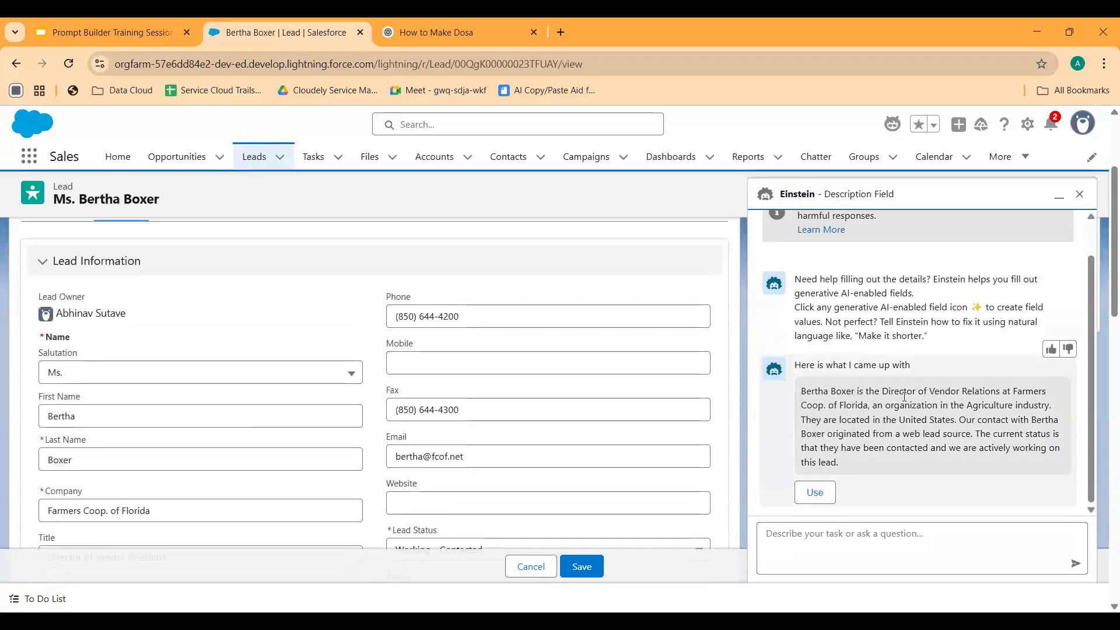
scroll(283, 413, "up", 2)
scroll(286, 412, "down", 3)
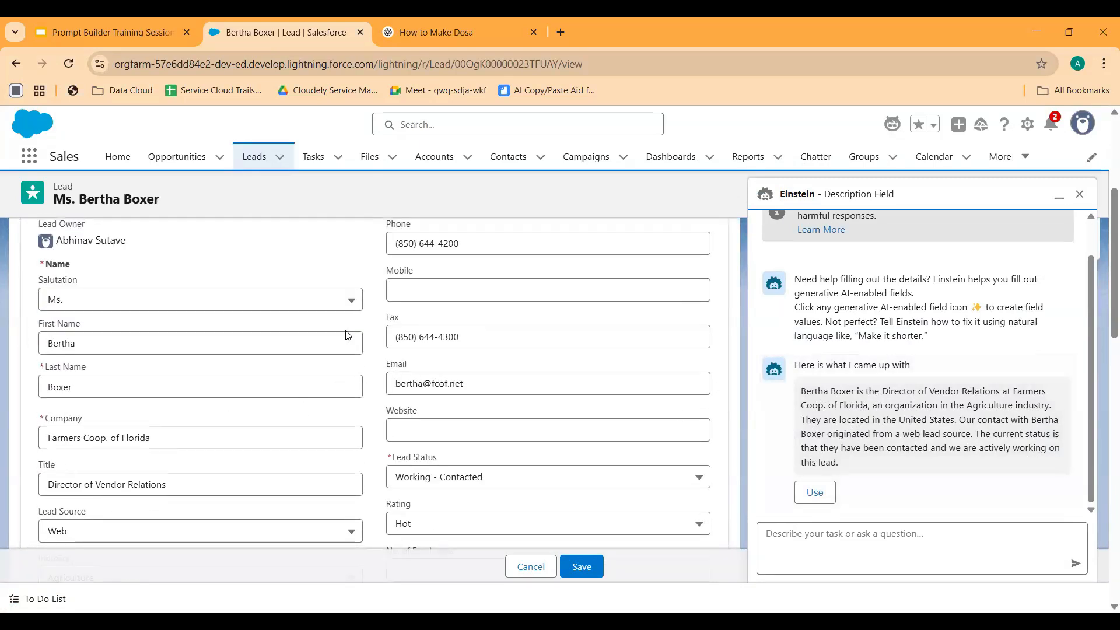
scroll(336, 366, "up", 1)
scroll(336, 366, "down", 2)
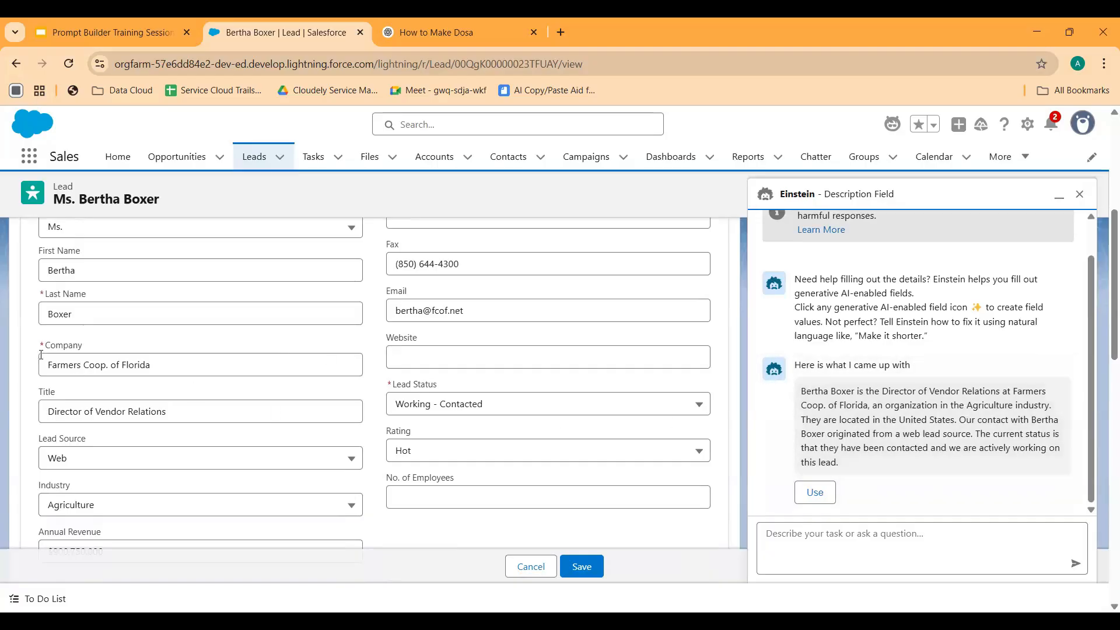
scroll(136, 354, "down", 1)
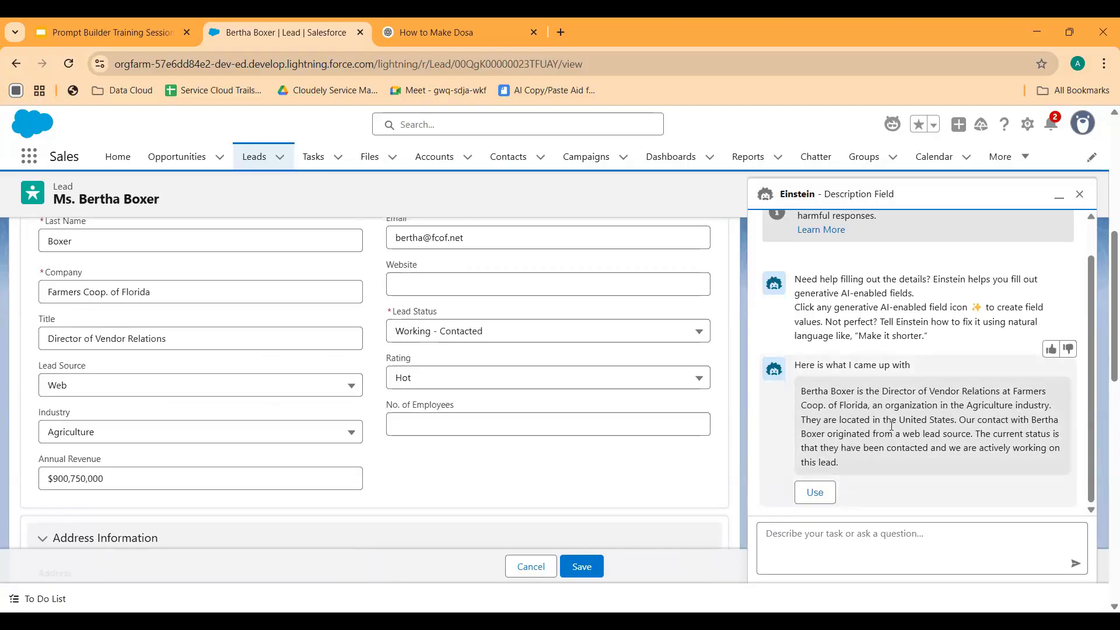
scroll(585, 426, "down", 3)
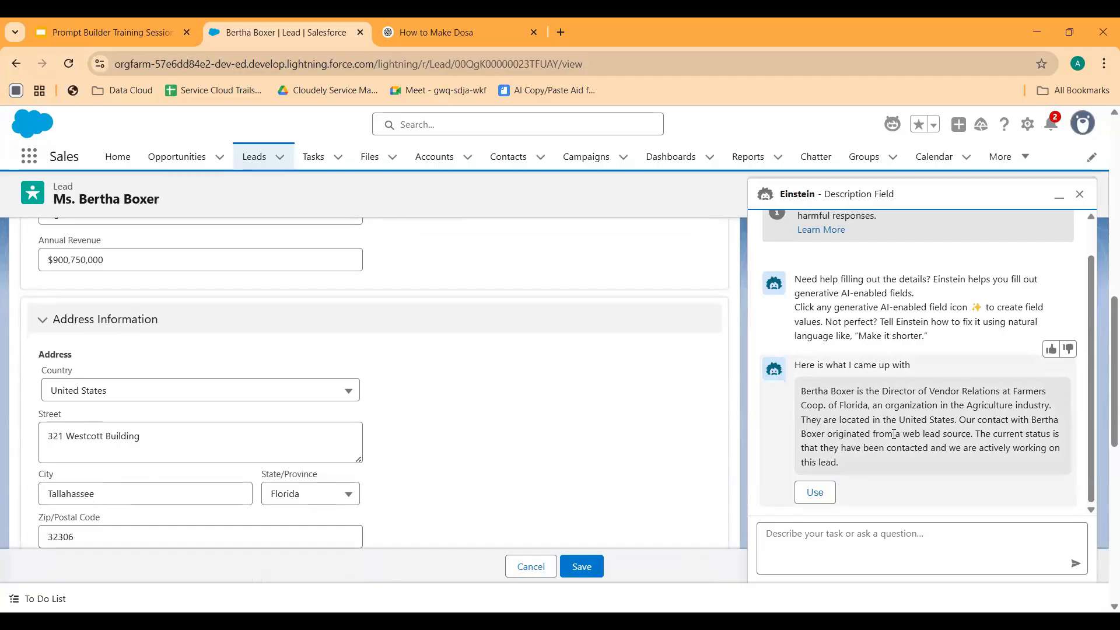
scroll(369, 453, "up", 3)
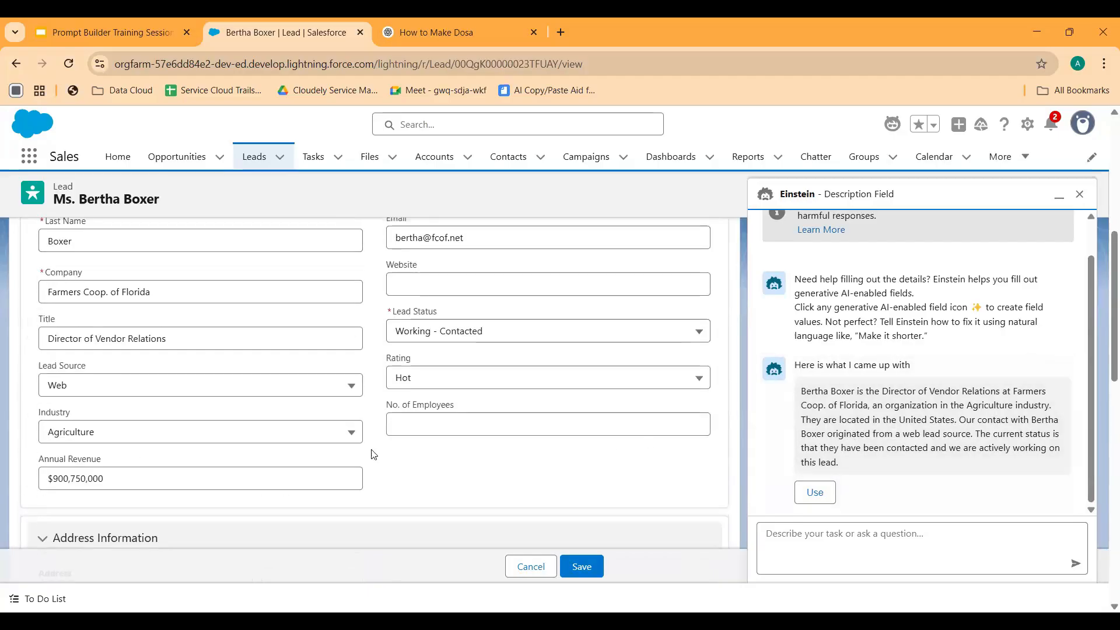
scroll(341, 422, "up", 1)
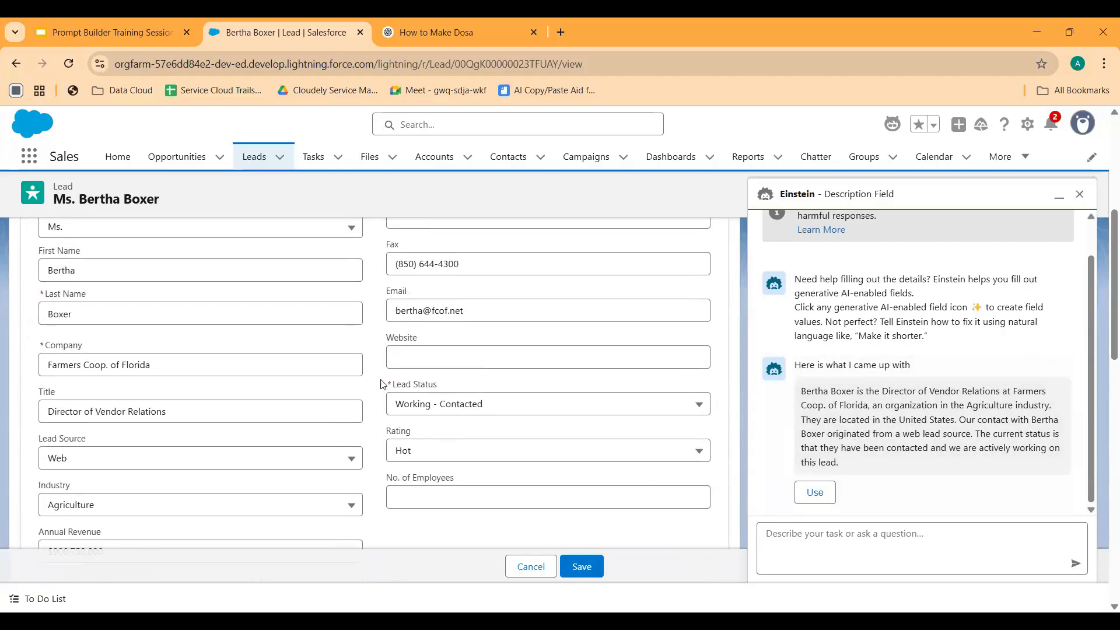
scroll(374, 423, "up", 2)
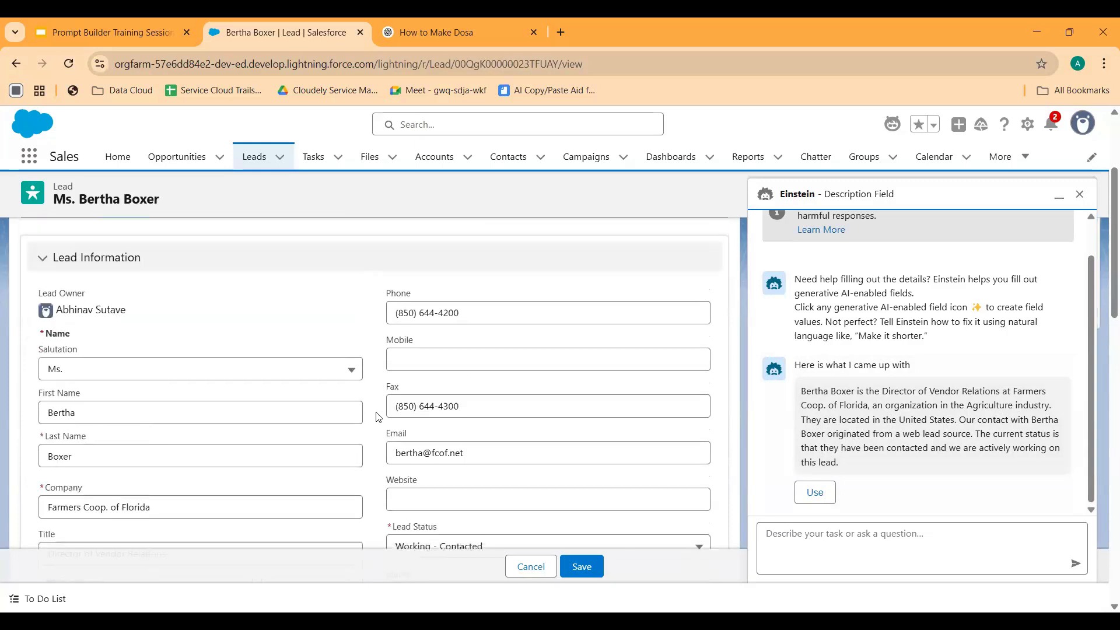
scroll(376, 410, "down", 3)
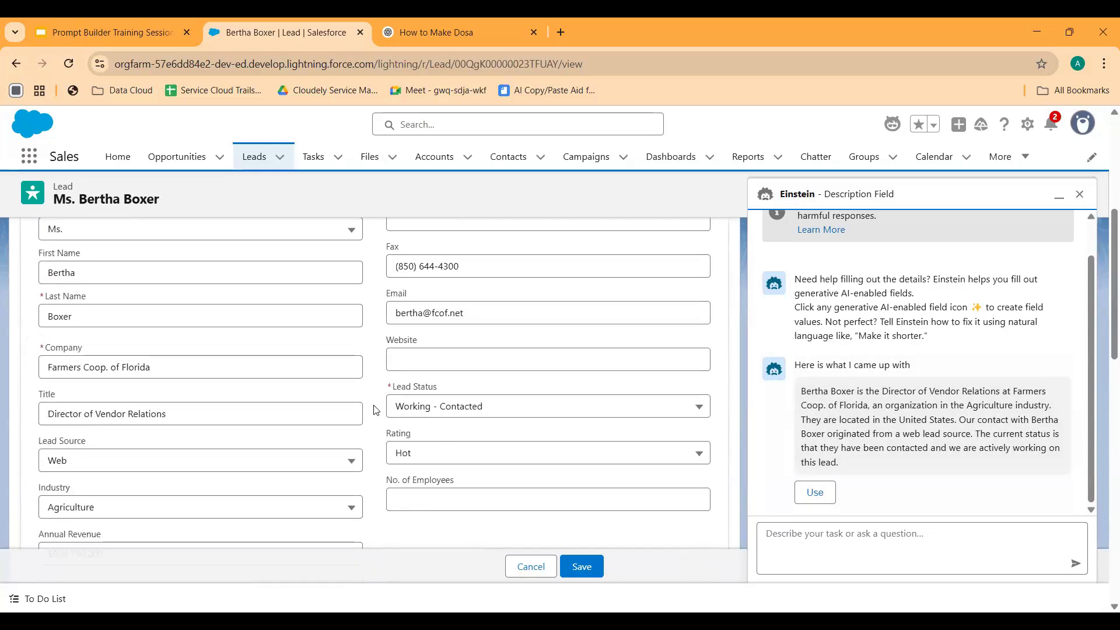
mouse_move(964, 464)
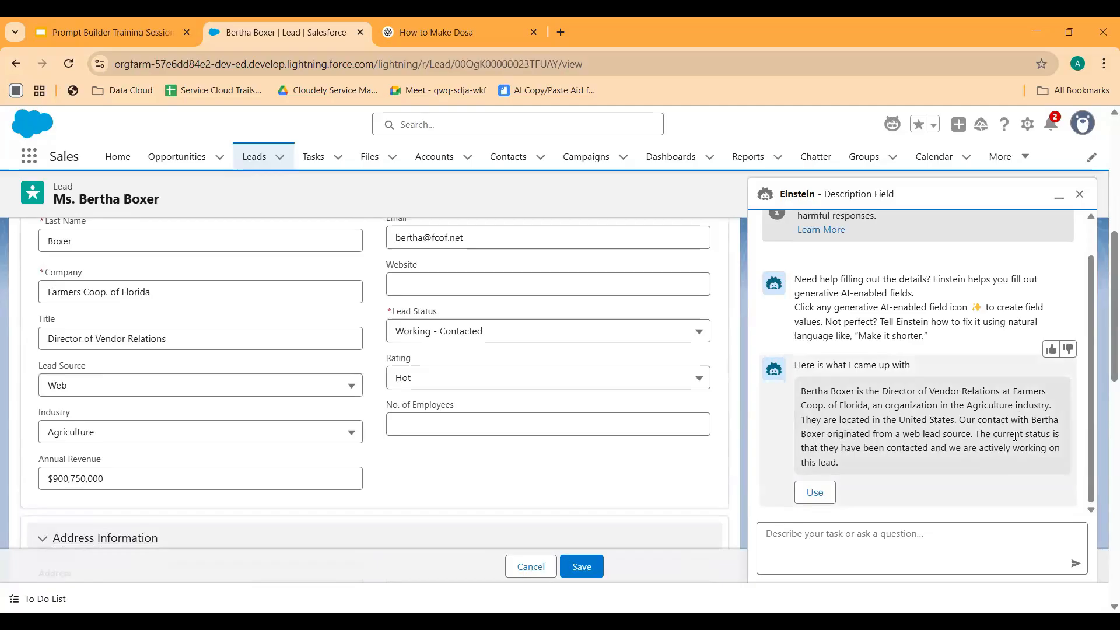
scroll(295, 430, "up", 5)
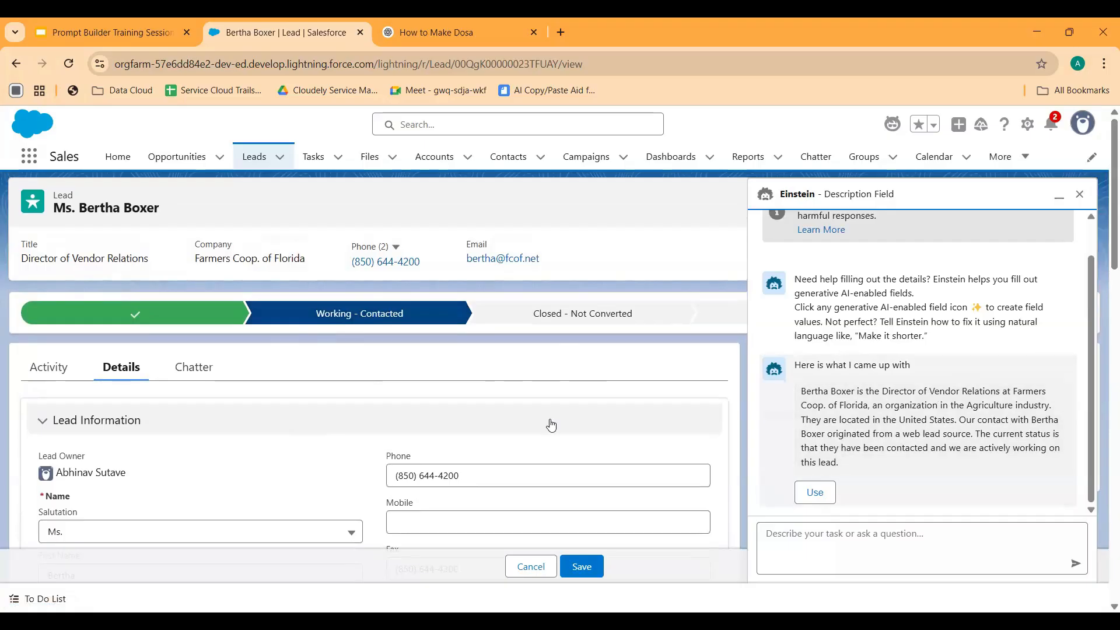
Use Einstein's drafted text as the lead's description and save the record.
scroll(552, 420, "down", 10)
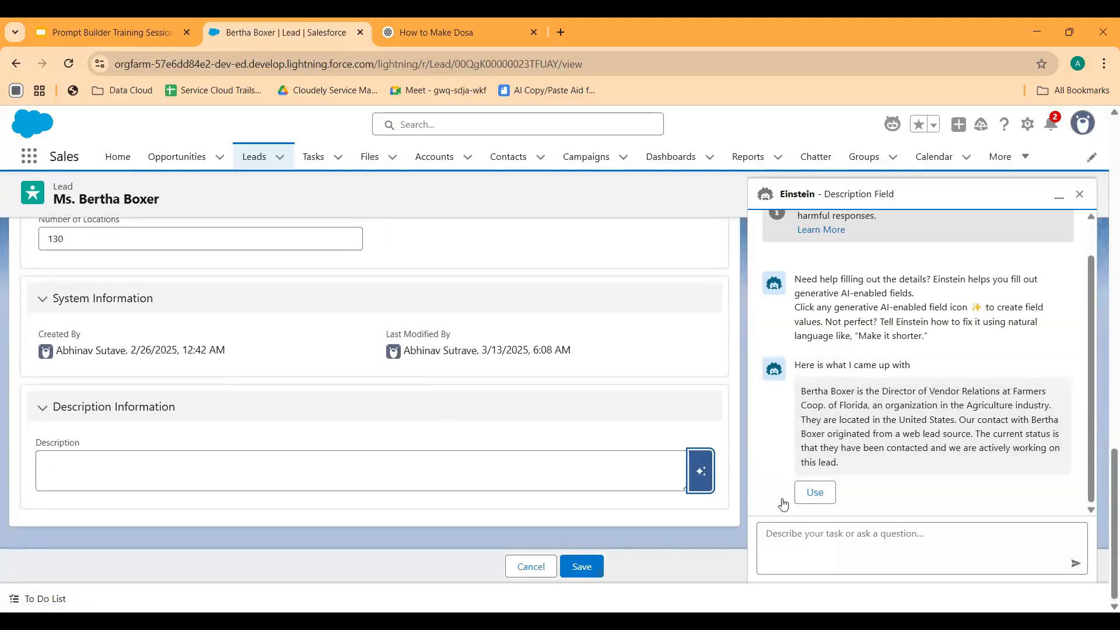
left_click(802, 494)
left_click(582, 567)
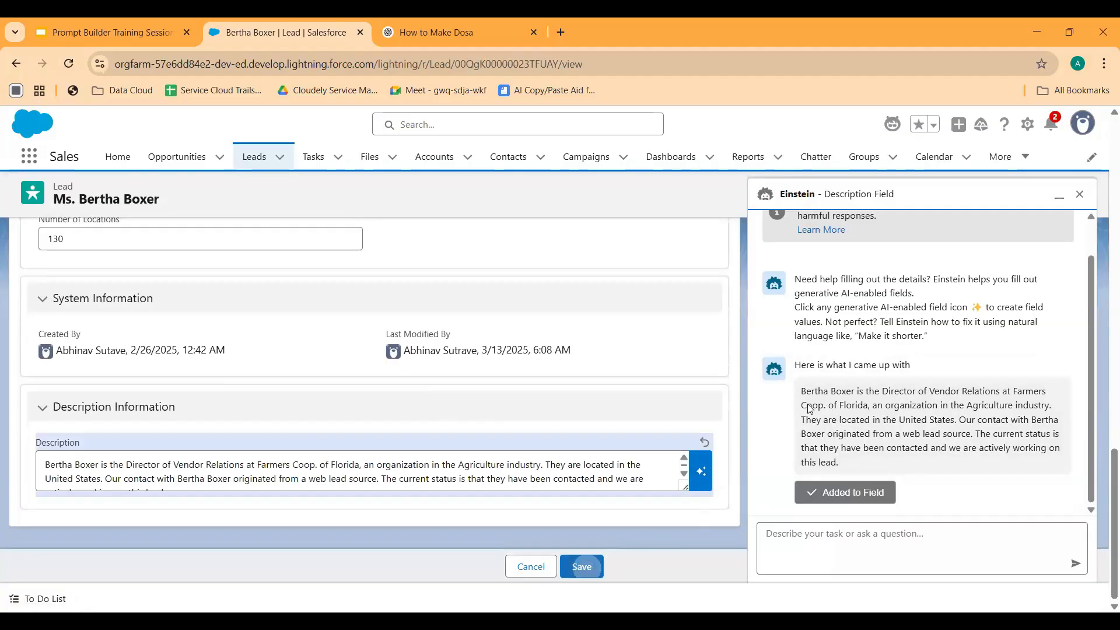
scroll(537, 432, "up", 3)
scroll(368, 422, "down", 3)
scroll(308, 352, "up", 3)
scroll(238, 368, "down", 3)
scroll(280, 344, "up", 3)
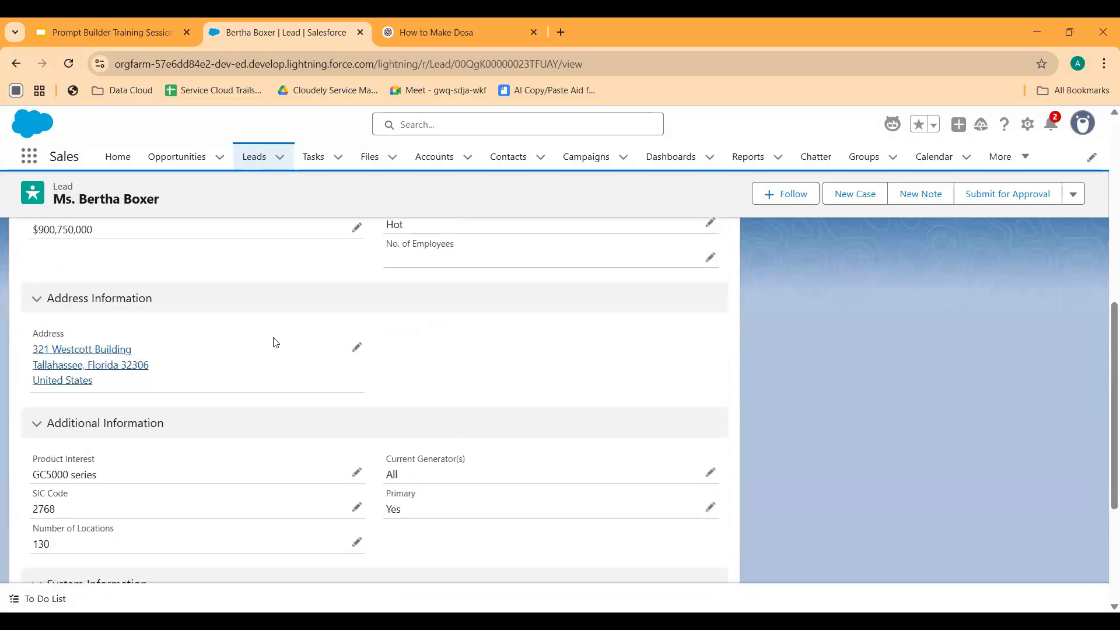
Review the saved Description text on the lead record, and return to the Prompt Builder training slides.
scroll(333, 349, "down", 3)
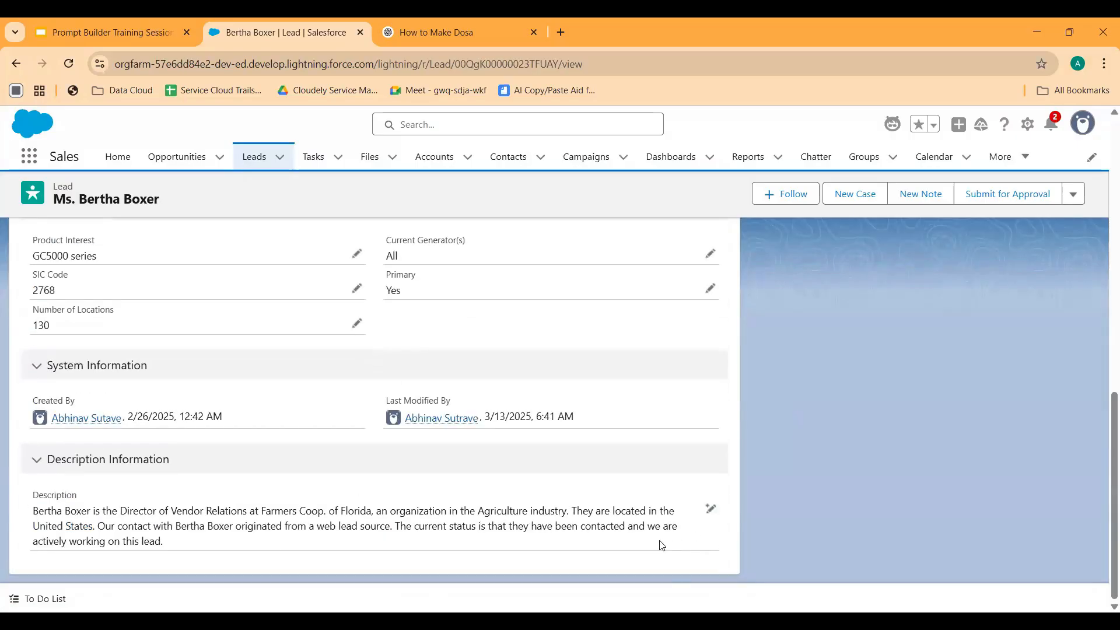
left_click_drag(166, 544, 11, 500)
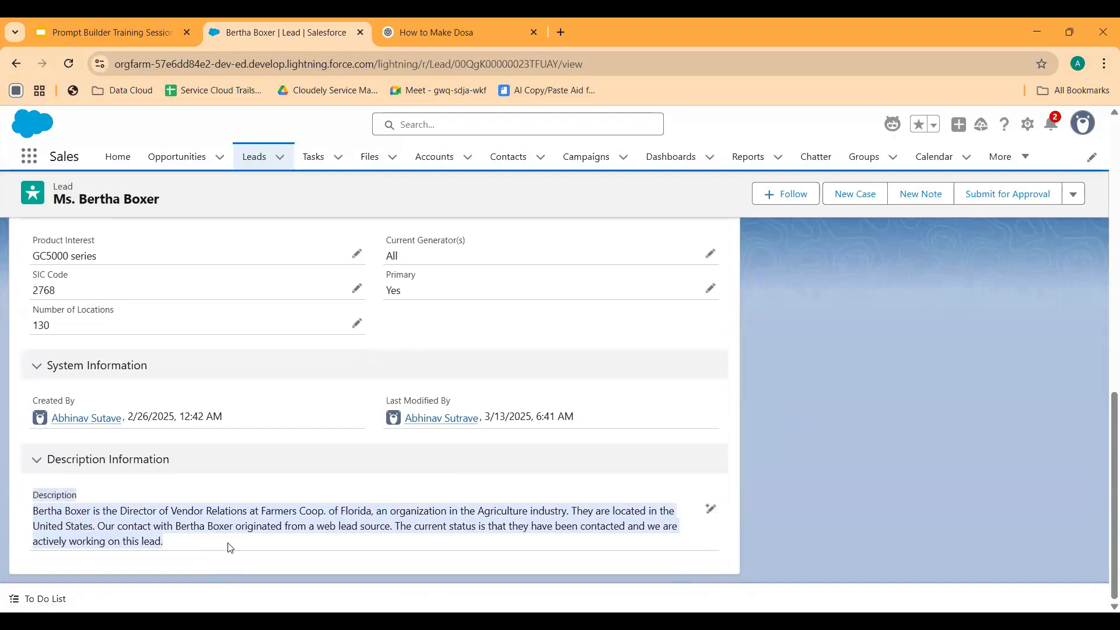
left_click(233, 545)
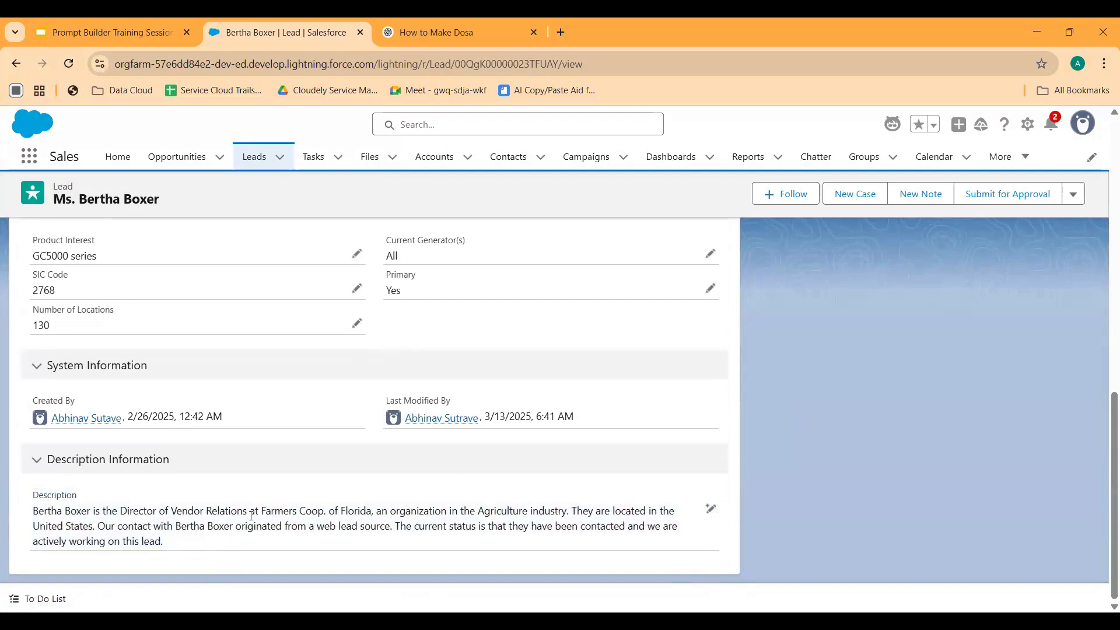
left_click_drag(188, 551, 18, 512)
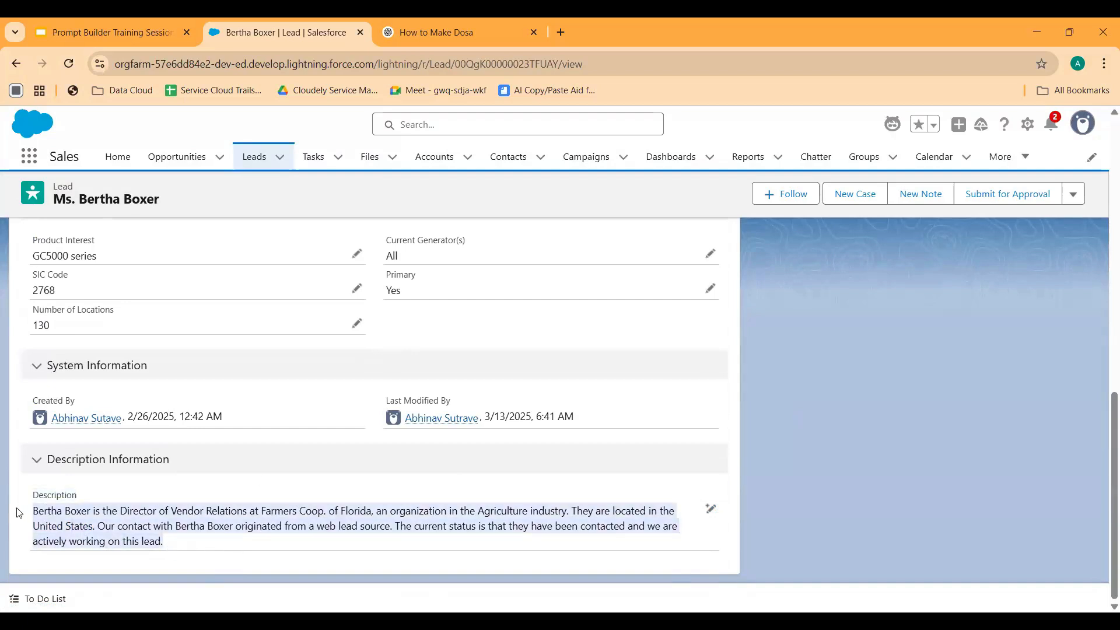
left_click(427, 496)
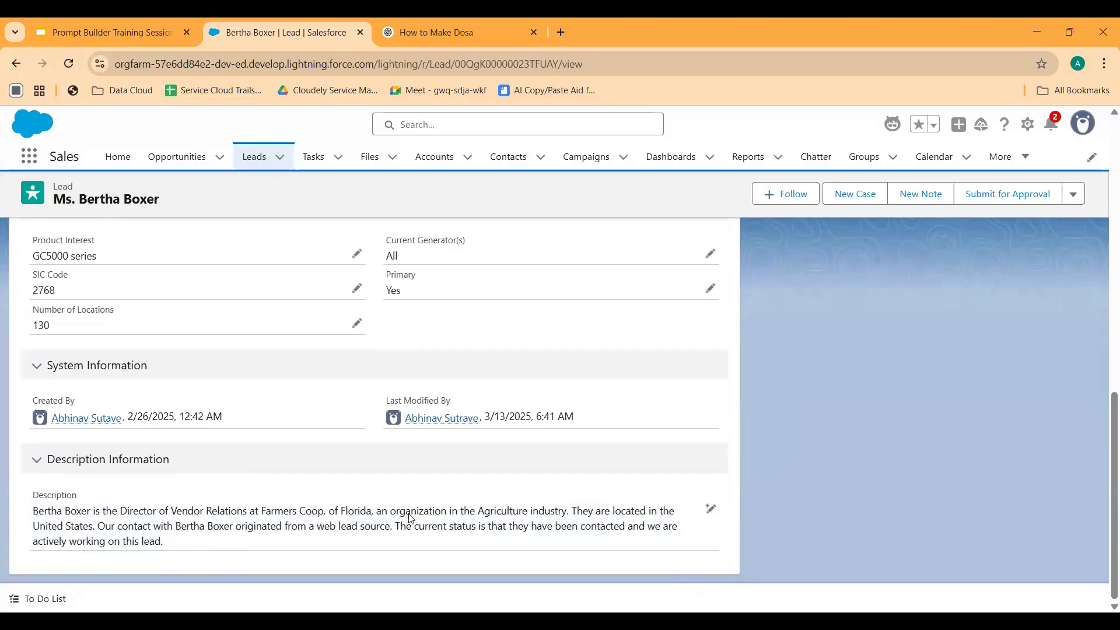
left_click(117, 34)
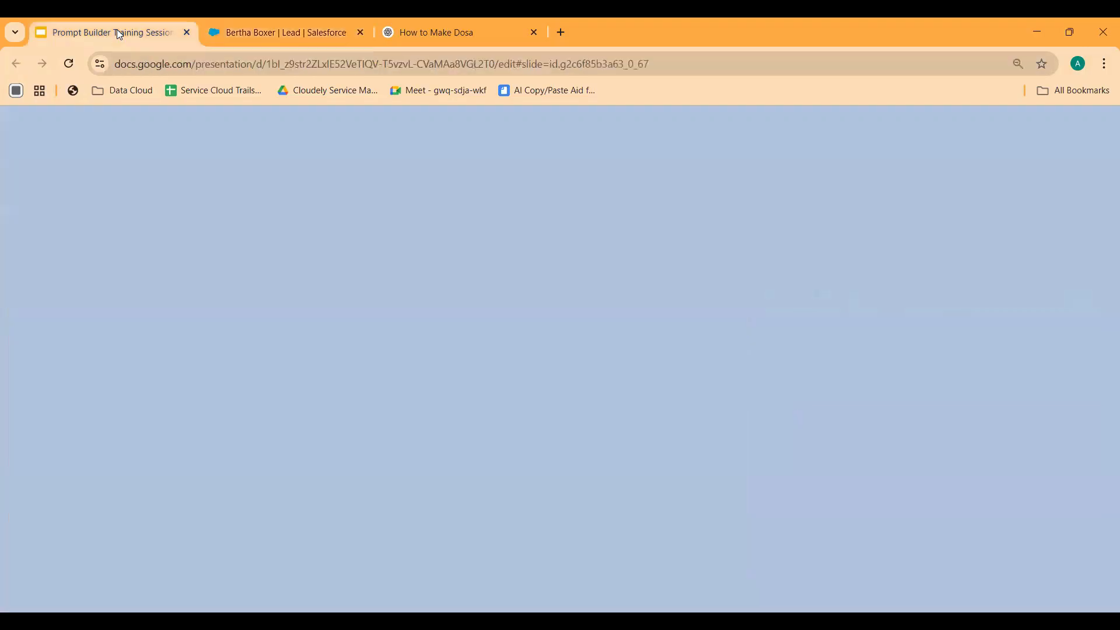
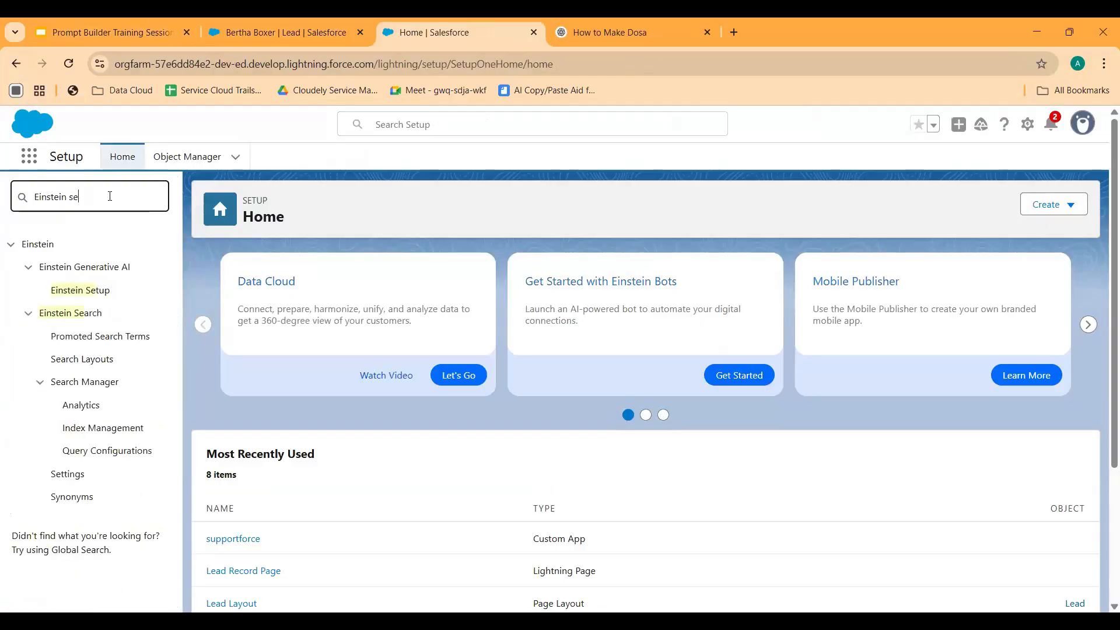
Open the Einstein Setup page, reload it and review the Turn on Einstein setting with its explanation.
left_click(77, 291)
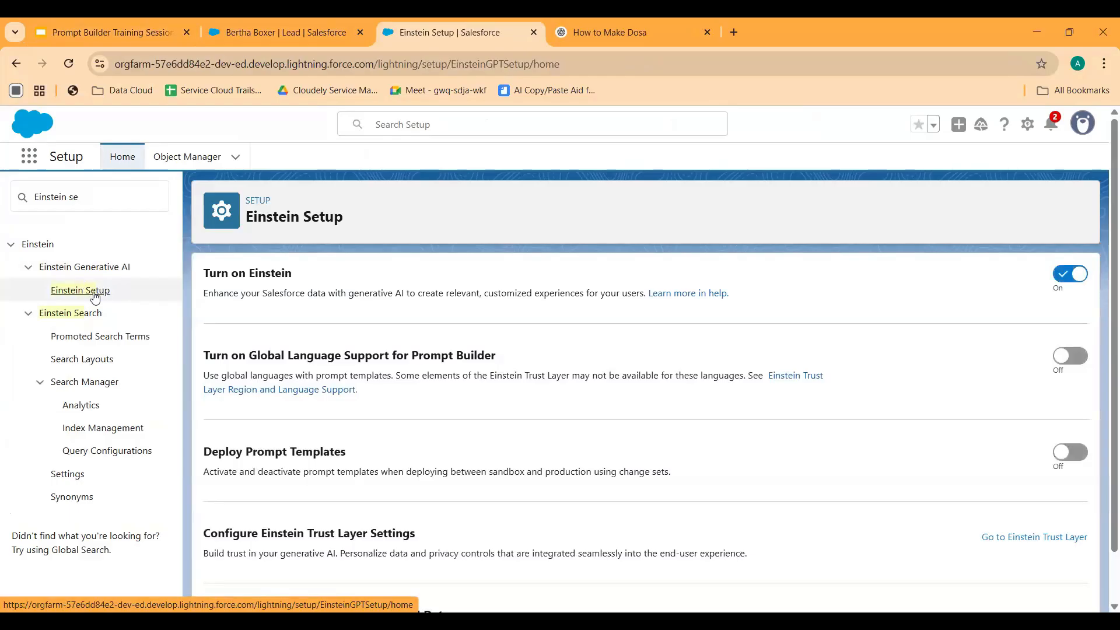
scroll(385, 409, "down", 1)
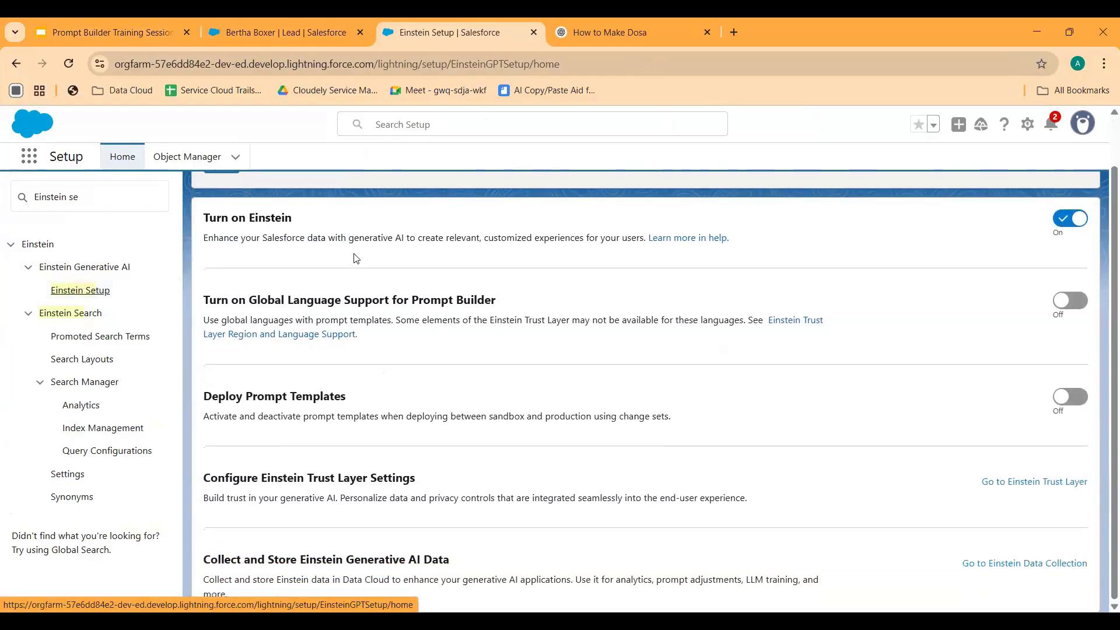
scroll(448, 466, "up", 1)
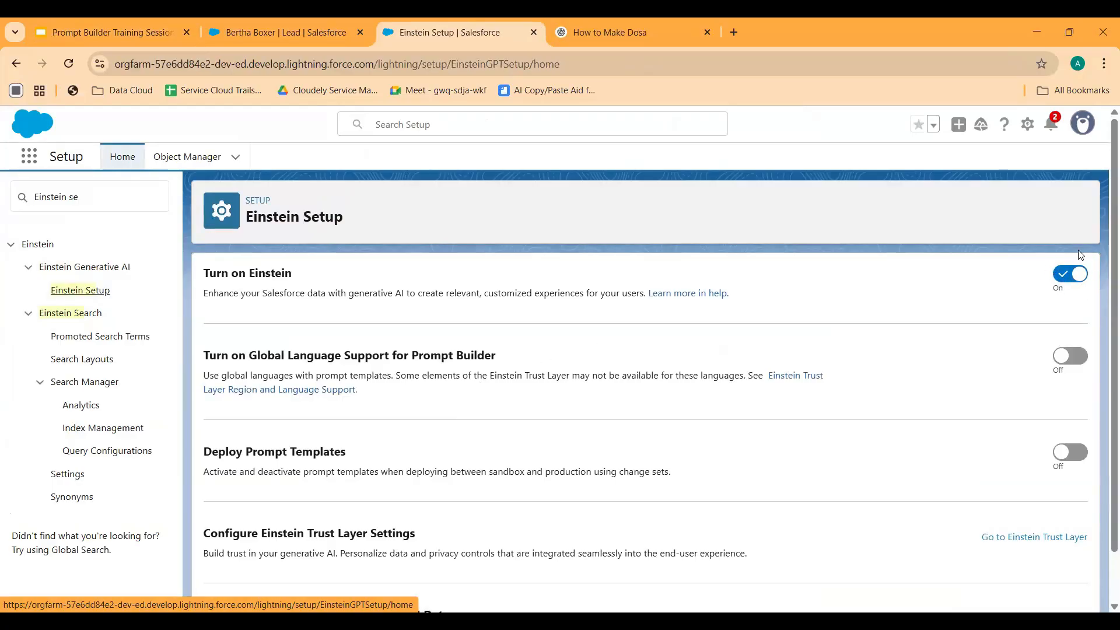
left_click(68, 64)
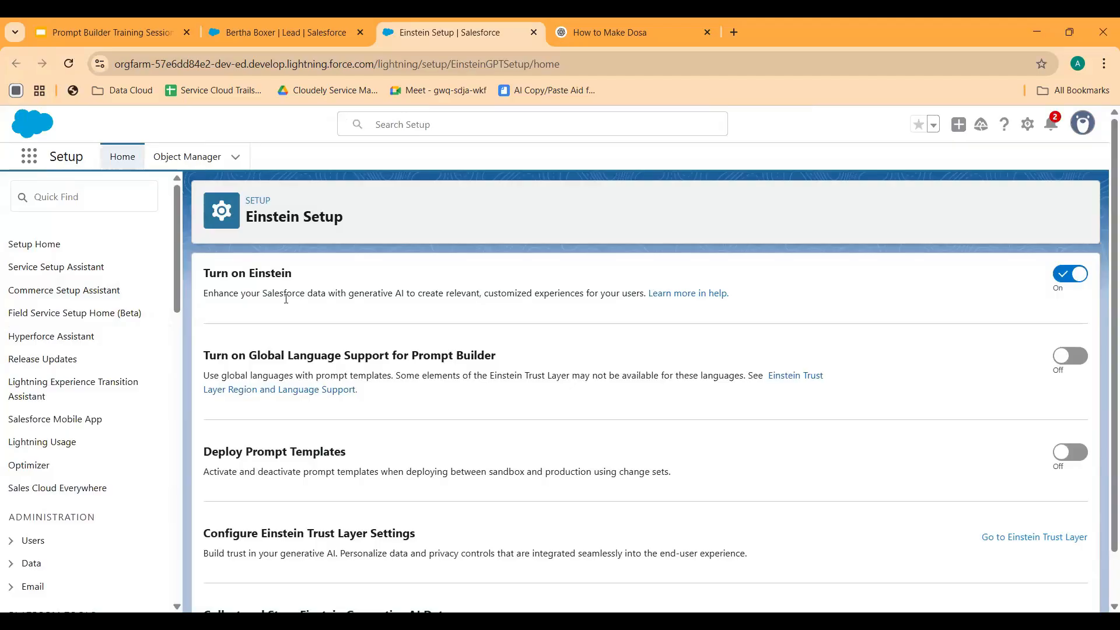
left_click_drag(306, 296, 489, 310)
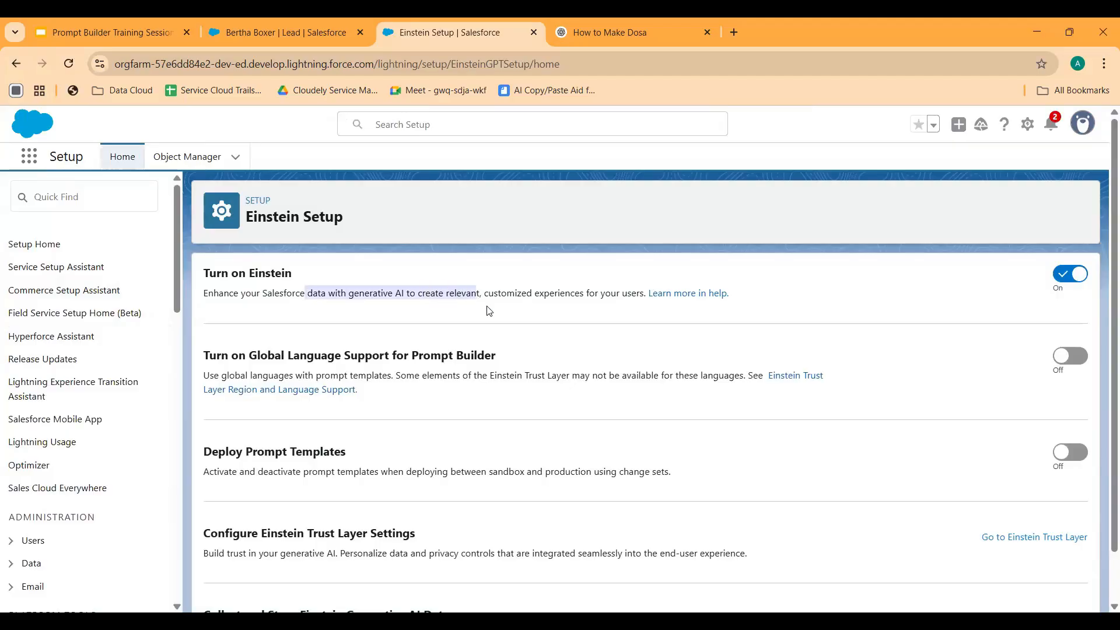
left_click(434, 316)
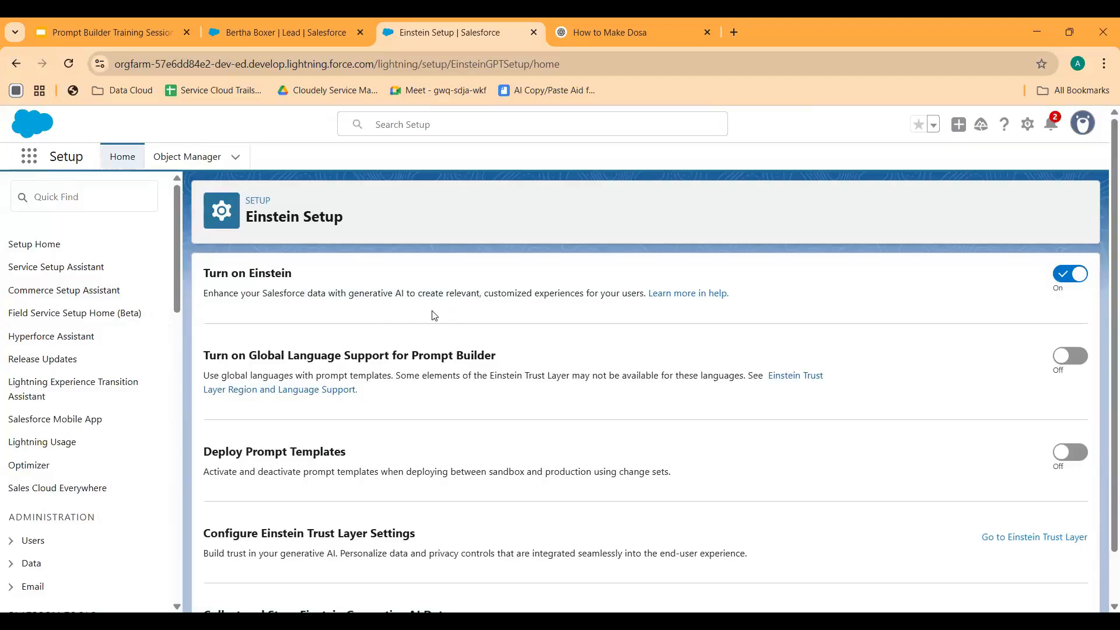
Search the setup pages for "Prompt" and open the Prompt Builder page.
left_click(71, 210)
type("Prompt")
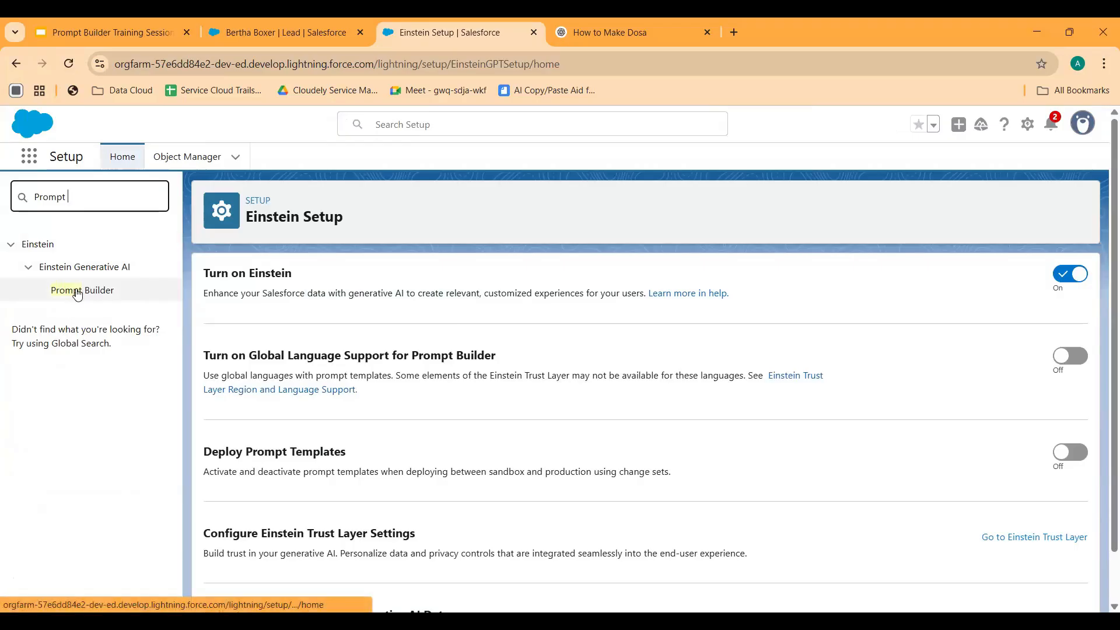
left_click(83, 293)
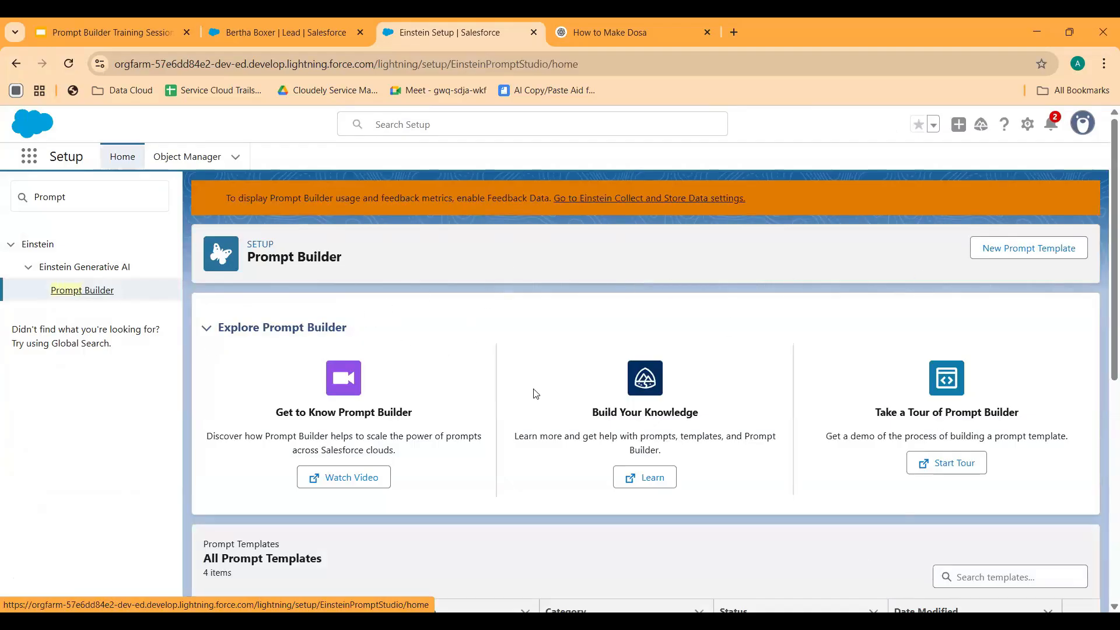
Examine the Prompt Builder page and the template types, categories and statuses in the All Prompt Templates list, including the Lead Summary template.
scroll(675, 338, "down", 3)
scroll(560, 326, "down", 3)
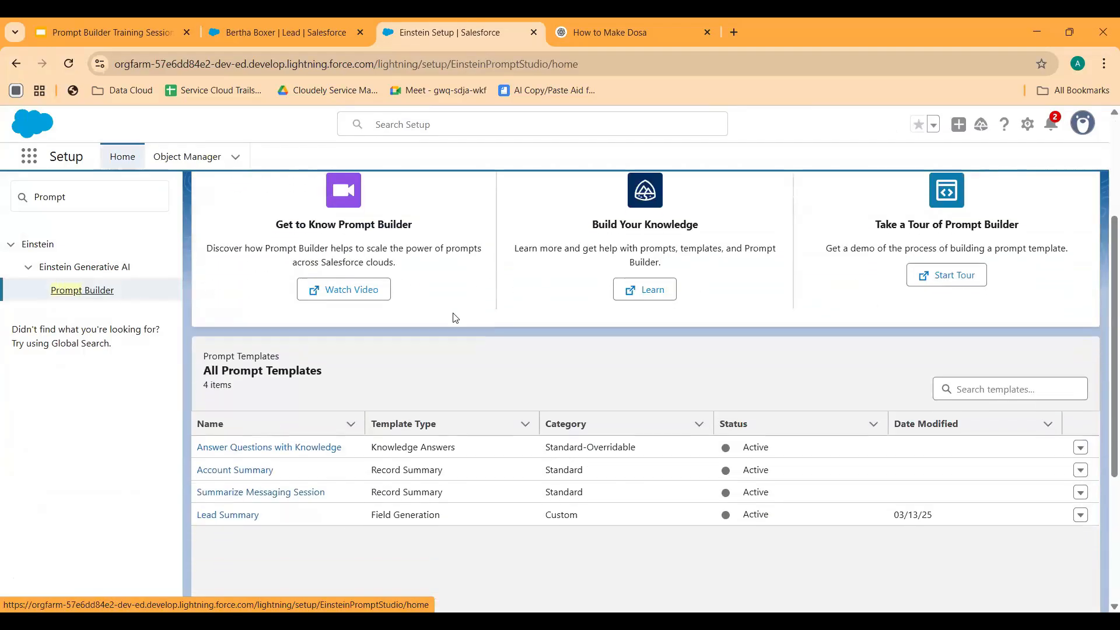
scroll(702, 393, "up", 5)
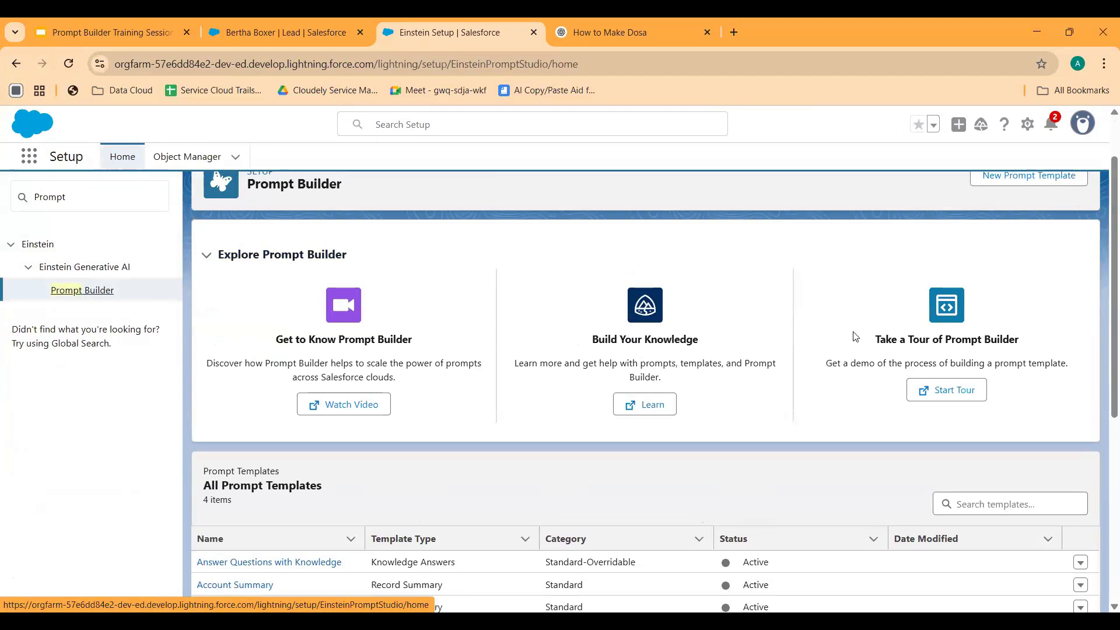
scroll(566, 305, "up", 2)
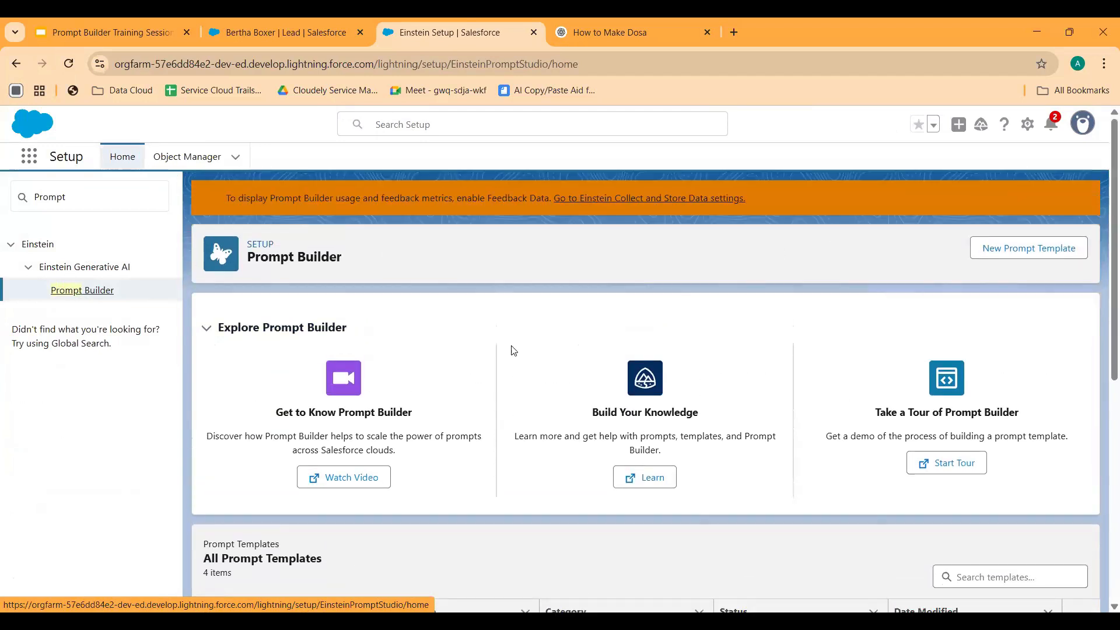
scroll(534, 302, "down", 5)
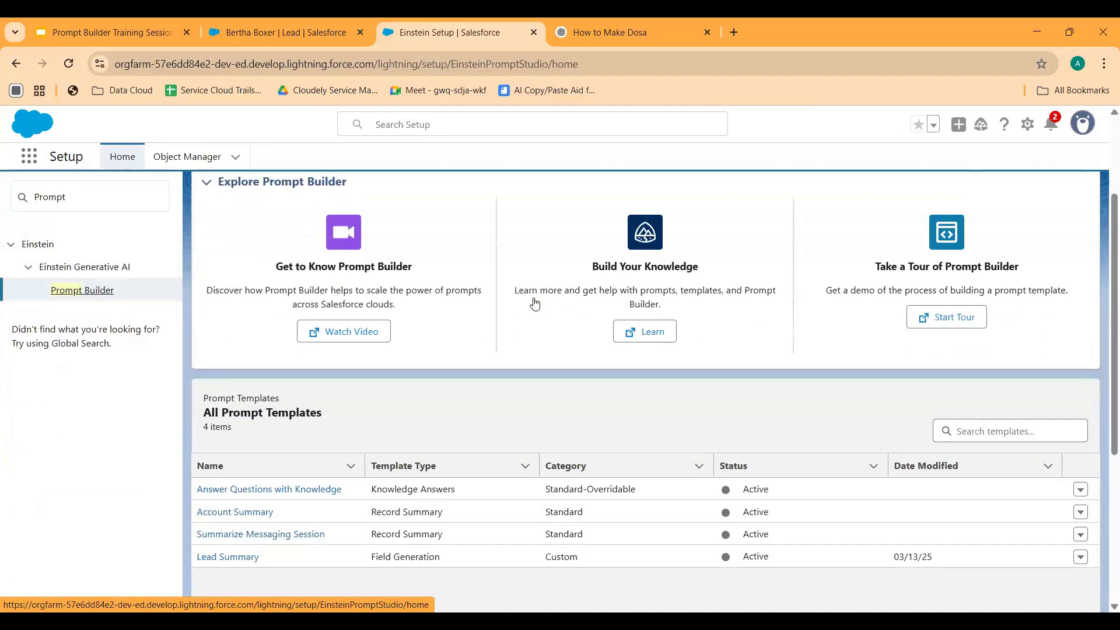
left_click_drag(199, 346, 340, 342)
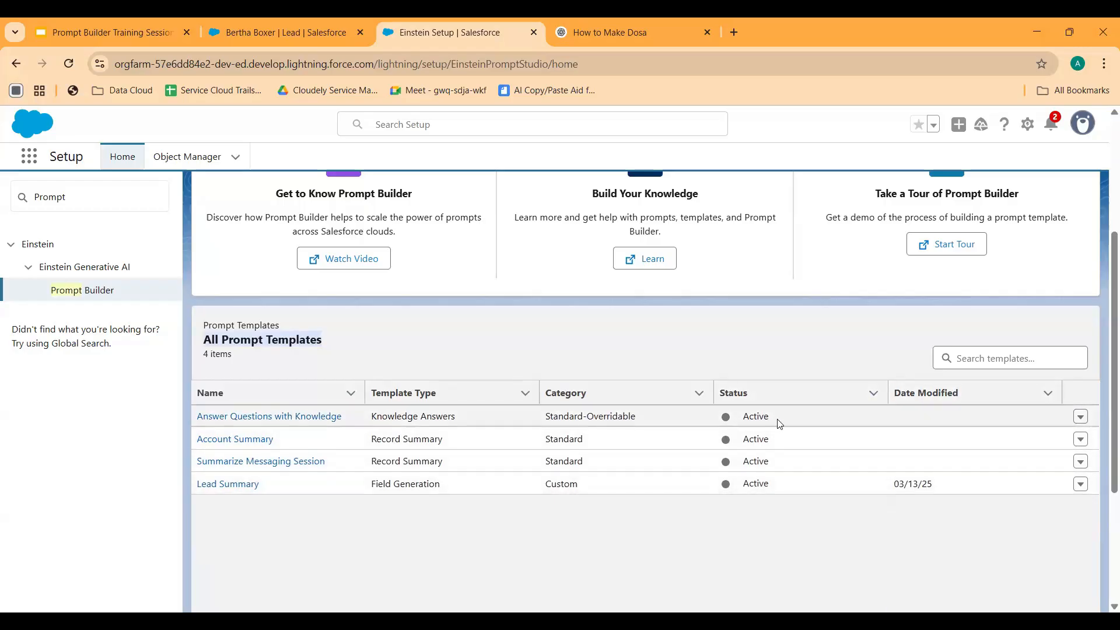
scroll(850, 430, "up", 4)
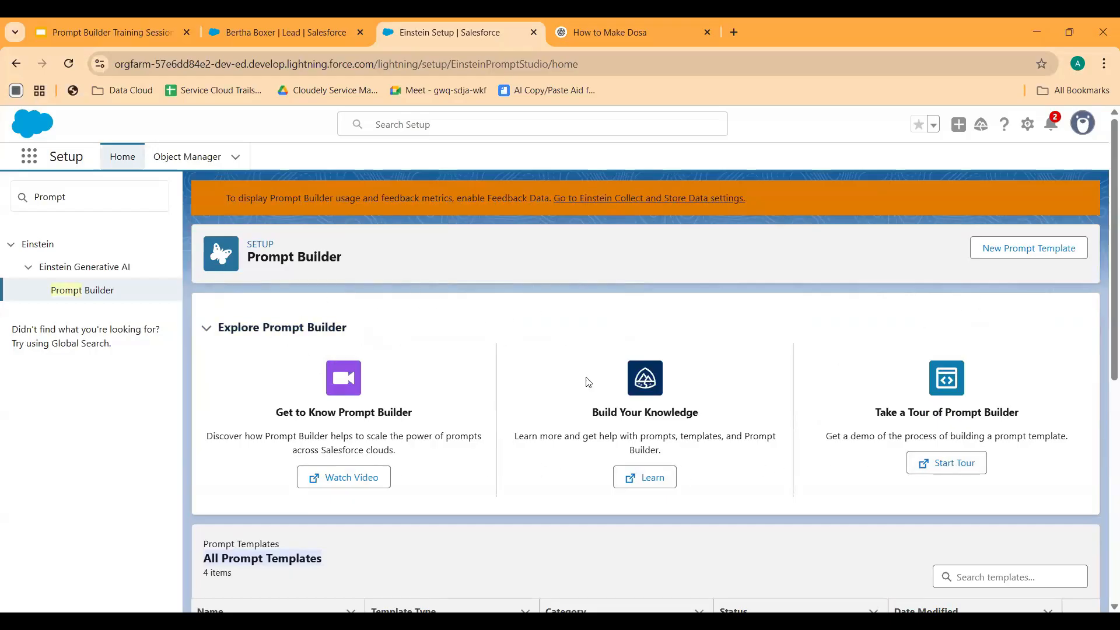
scroll(815, 417, "down", 5)
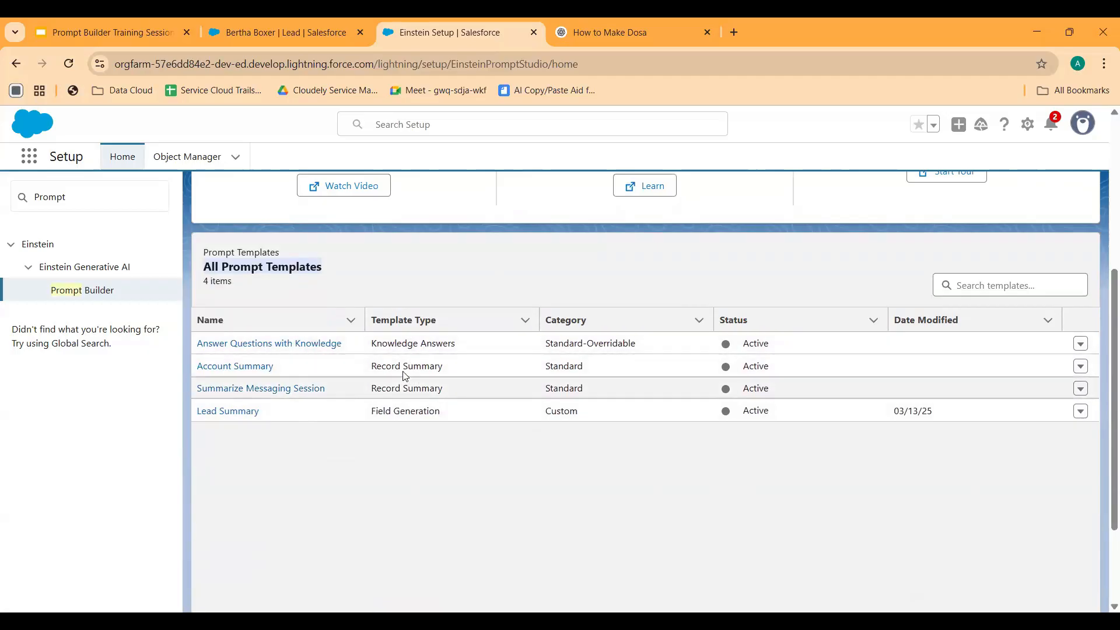
scroll(446, 473, "up", 1)
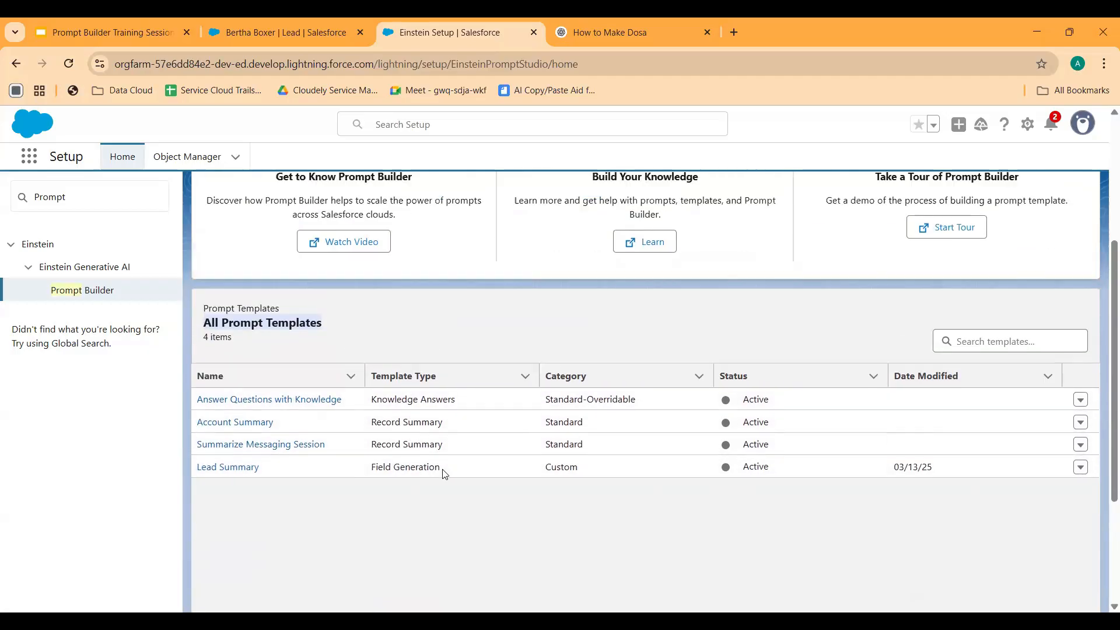
left_click_drag(448, 487, 359, 486)
left_click(532, 521)
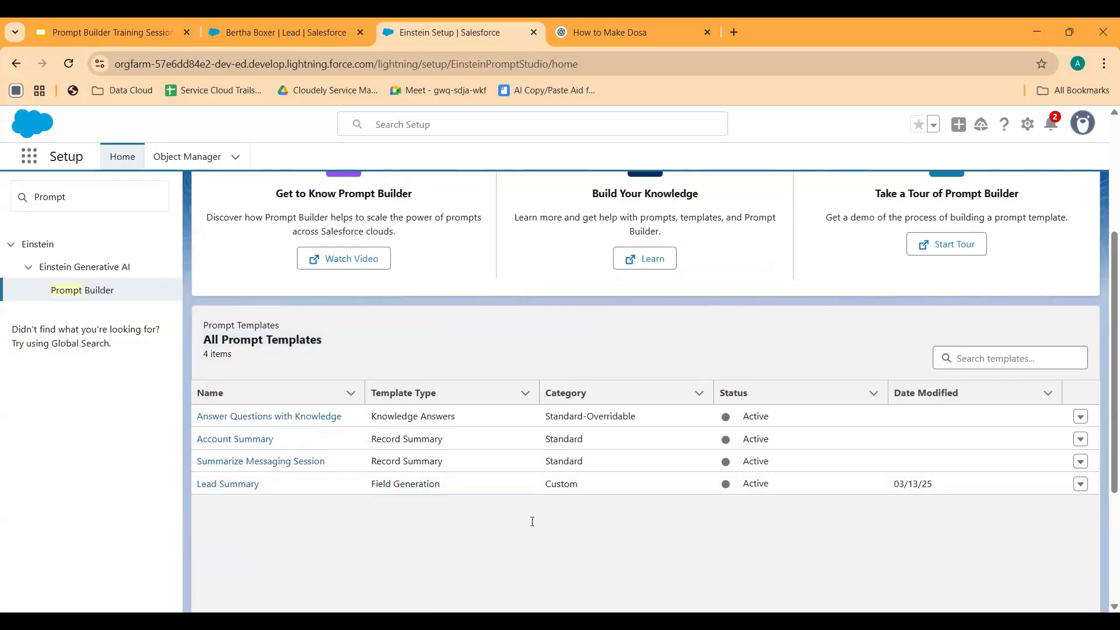
scroll(636, 488, "up", 3)
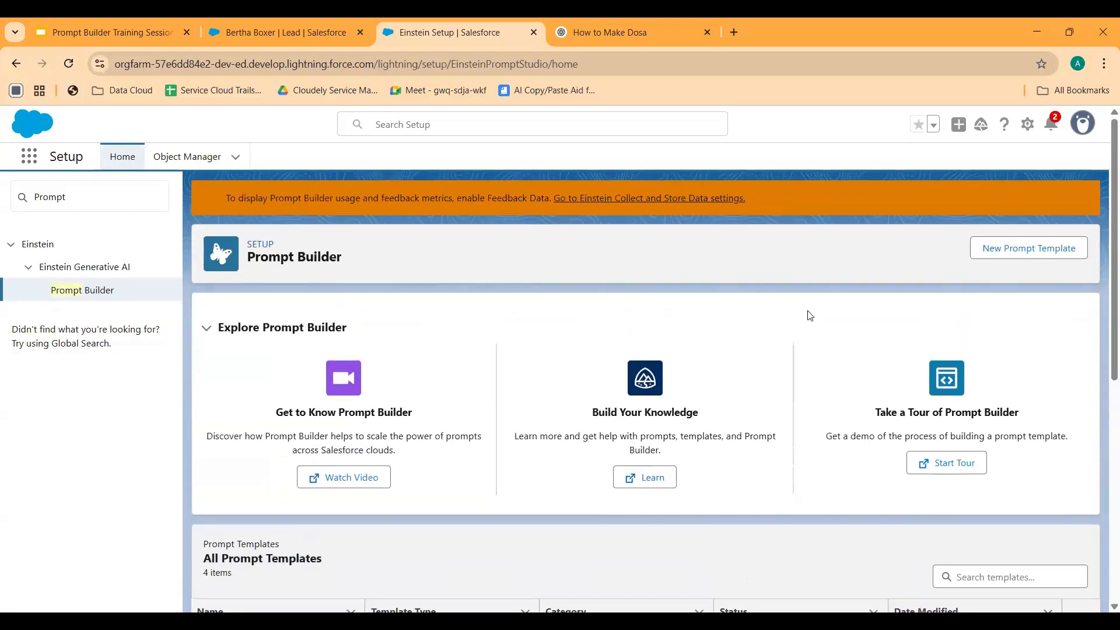
Start a new prompt template, look through the template types and compare Field Generation with the lead's Description field.
left_click(980, 251)
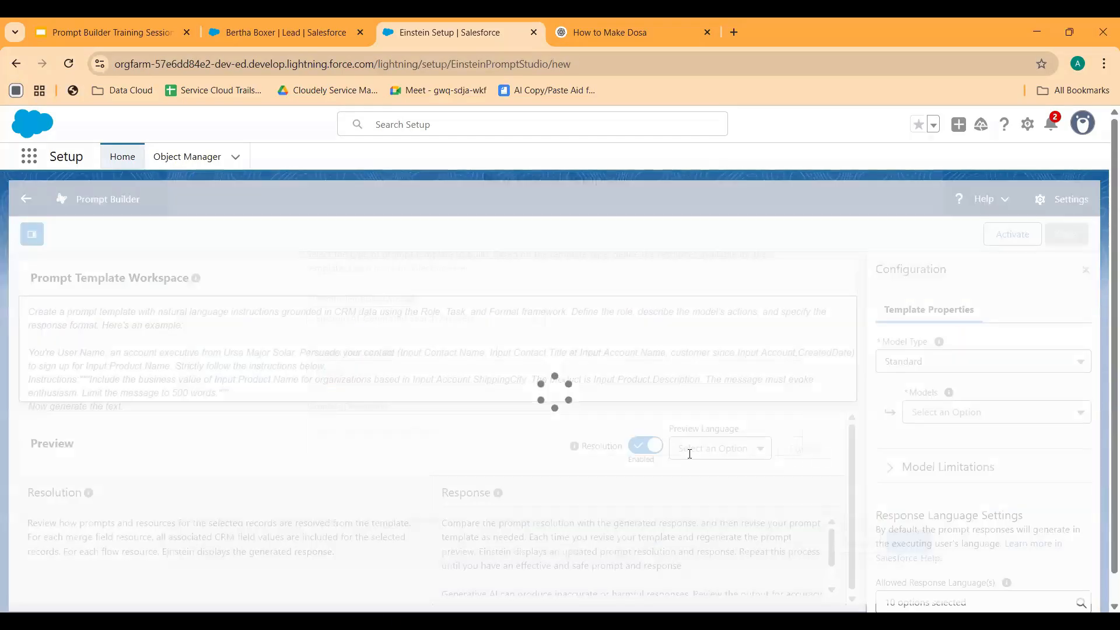
left_click(462, 323)
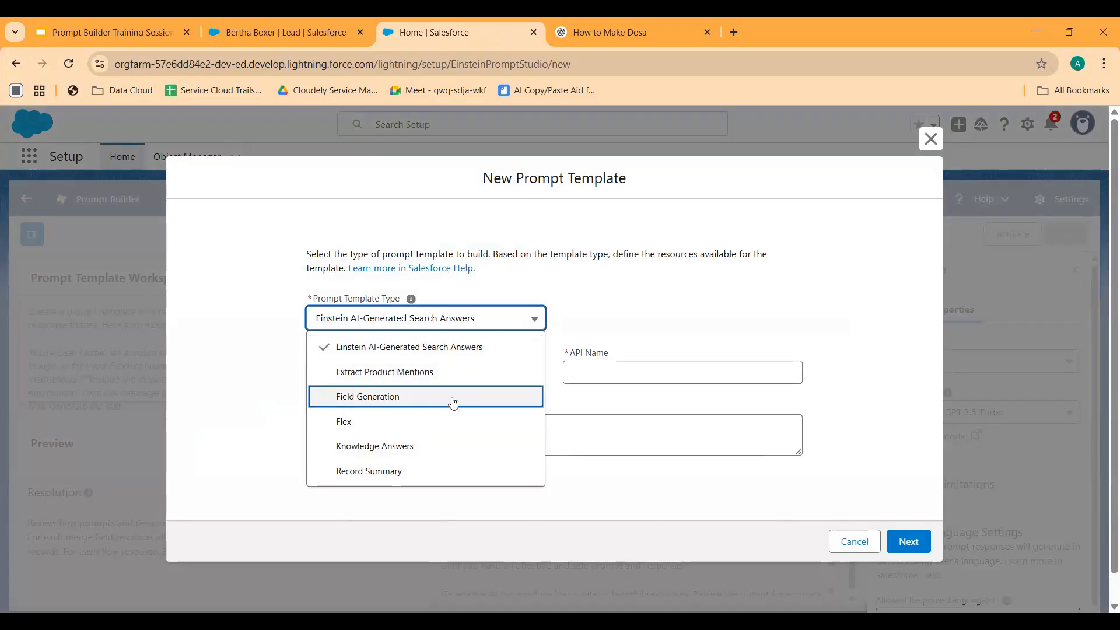
left_click(270, 46)
scroll(115, 510, "down", 4)
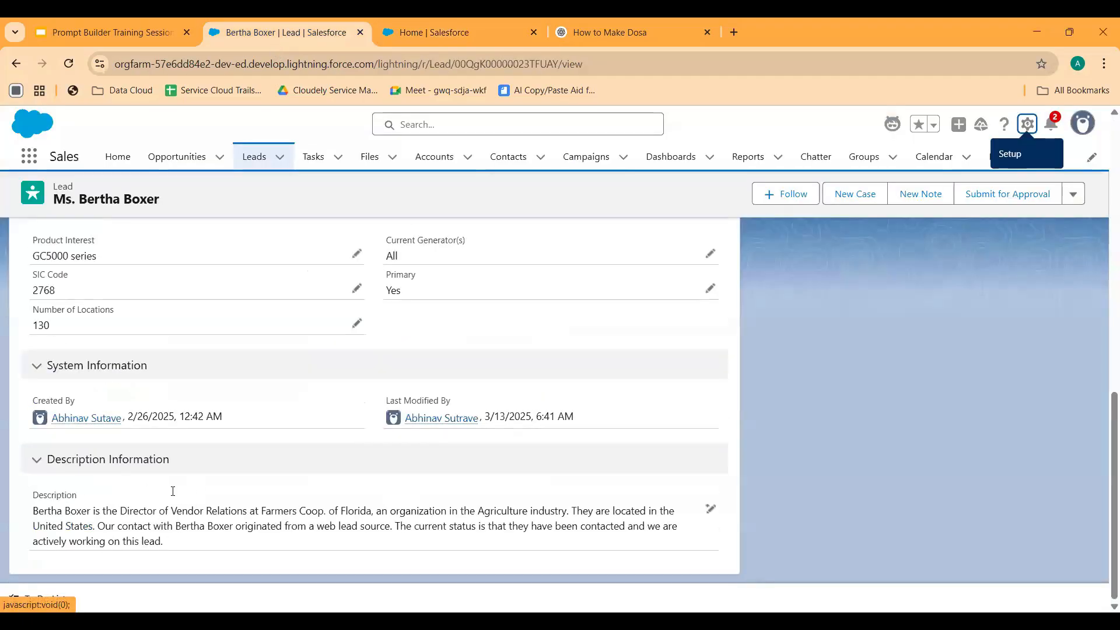
left_click(400, 36)
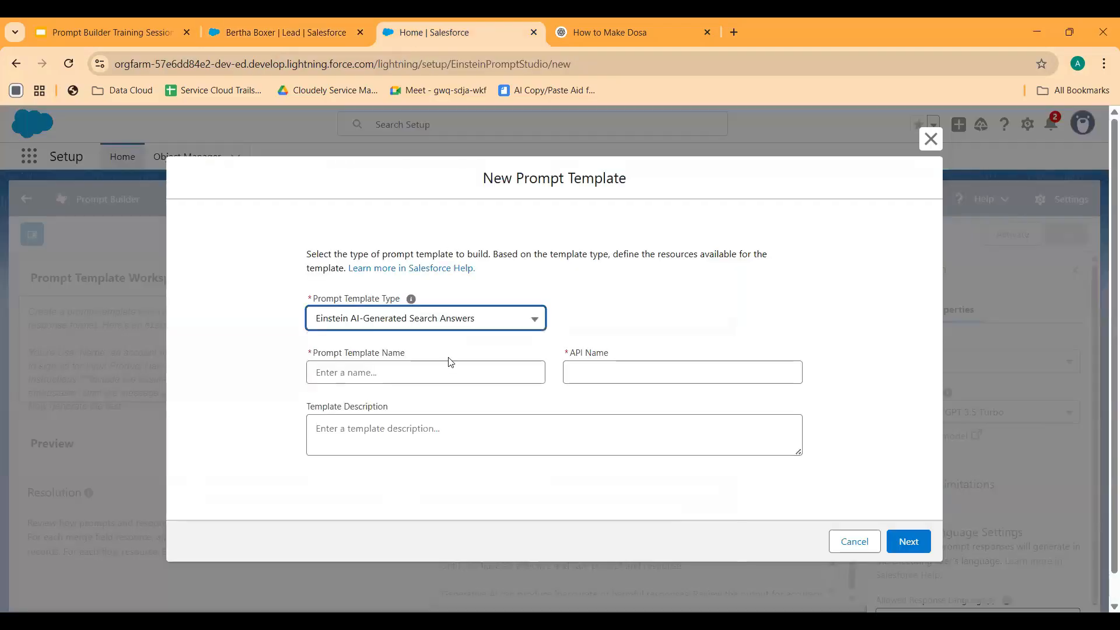
Set the new template's type to Flex and examine its Define Sources fields.
left_click(443, 327)
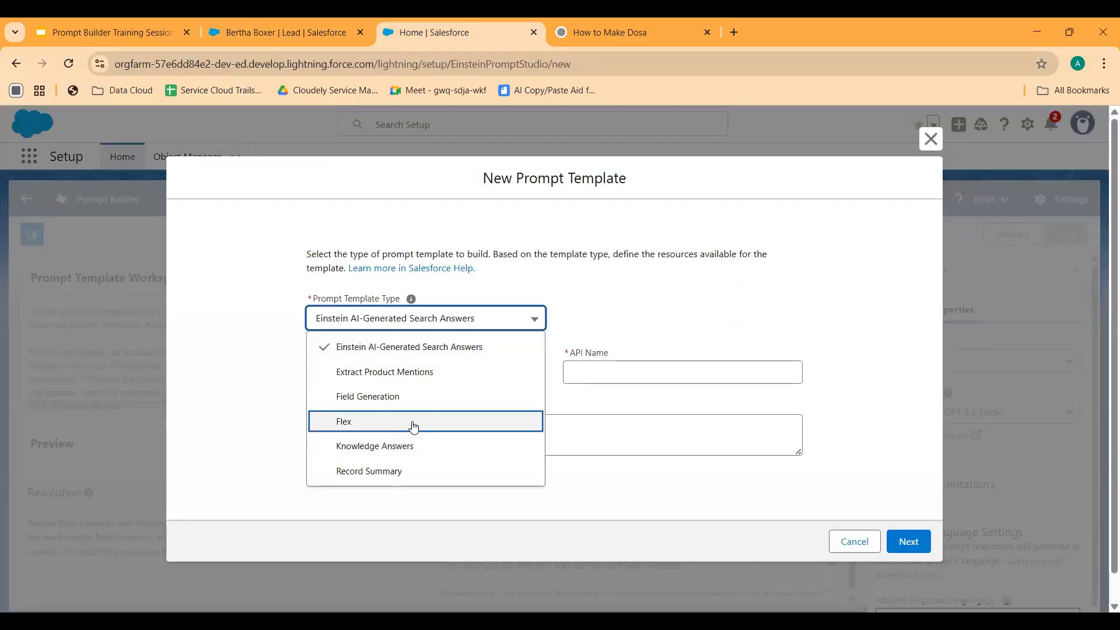
left_click(414, 426)
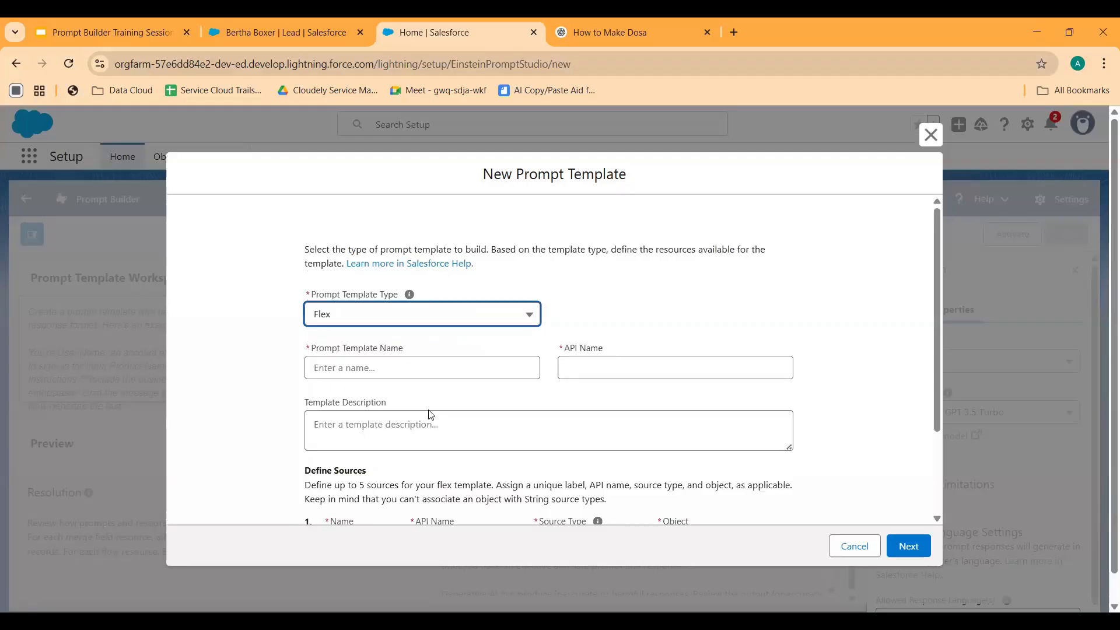
scroll(418, 425, "down", 1)
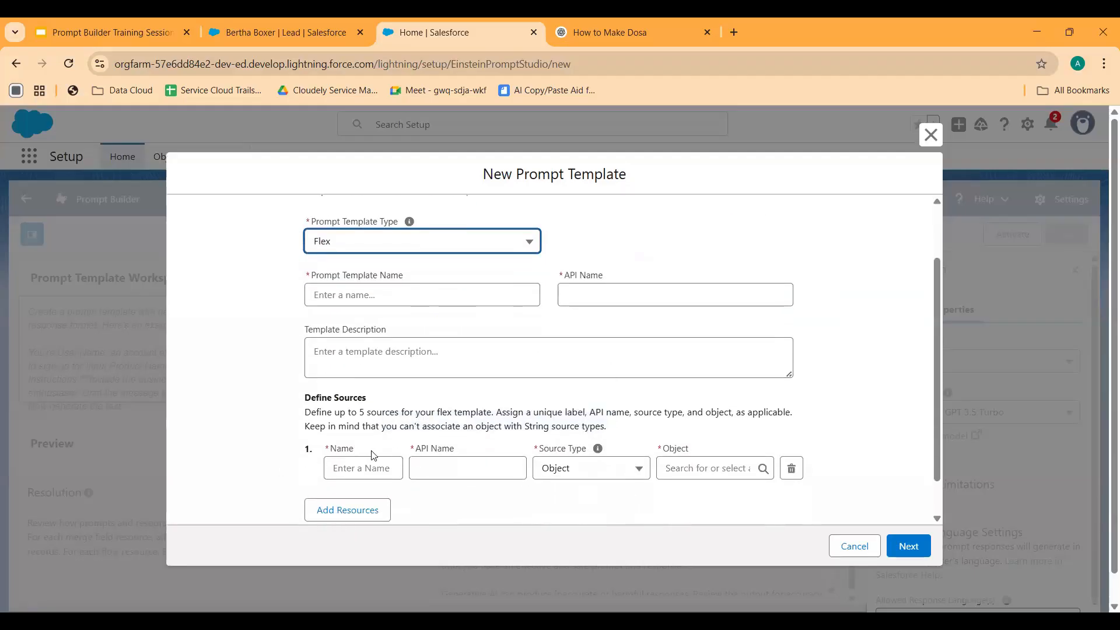
scroll(459, 467, "up", 1)
Change the prompt template type to Knowledge Answers for a look at its fields, and set it to Record Summary.
left_click(452, 315)
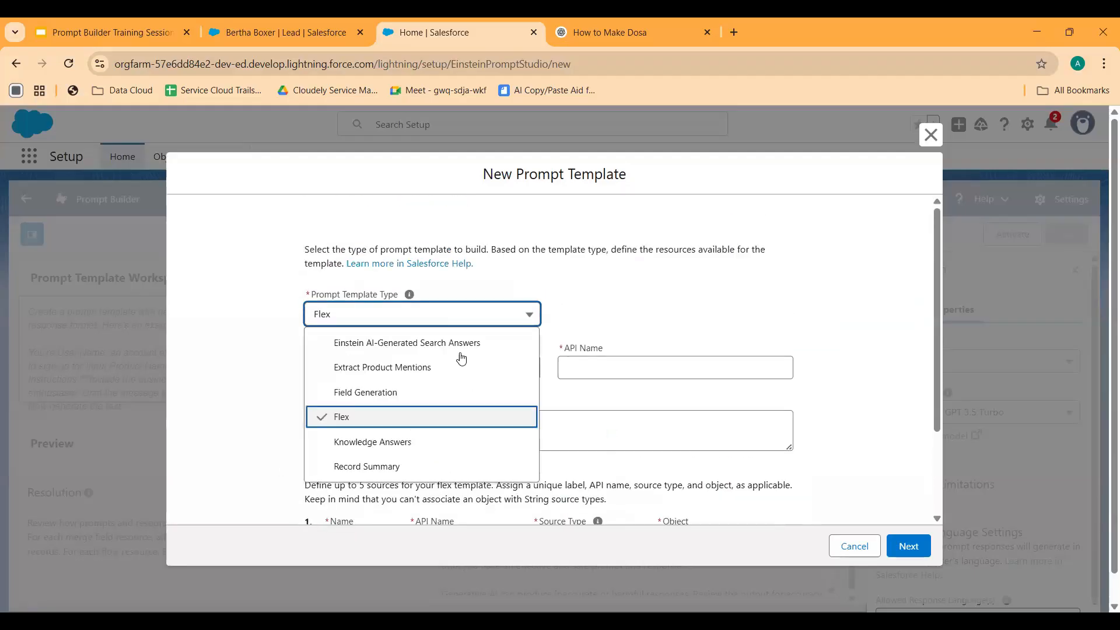
left_click(420, 444)
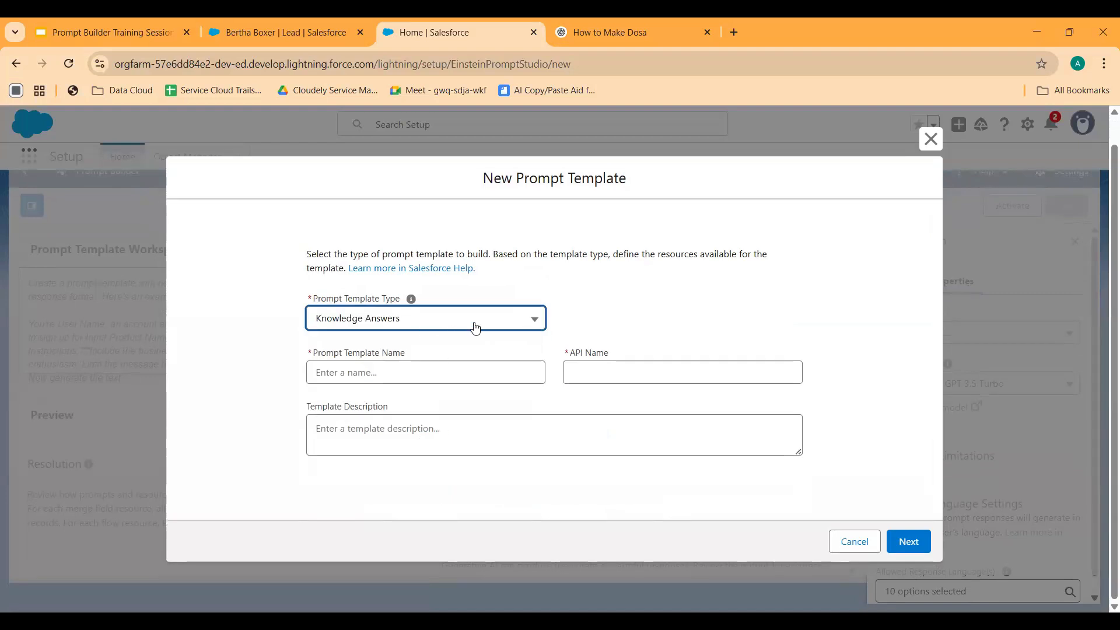
left_click(374, 324)
left_click(385, 470)
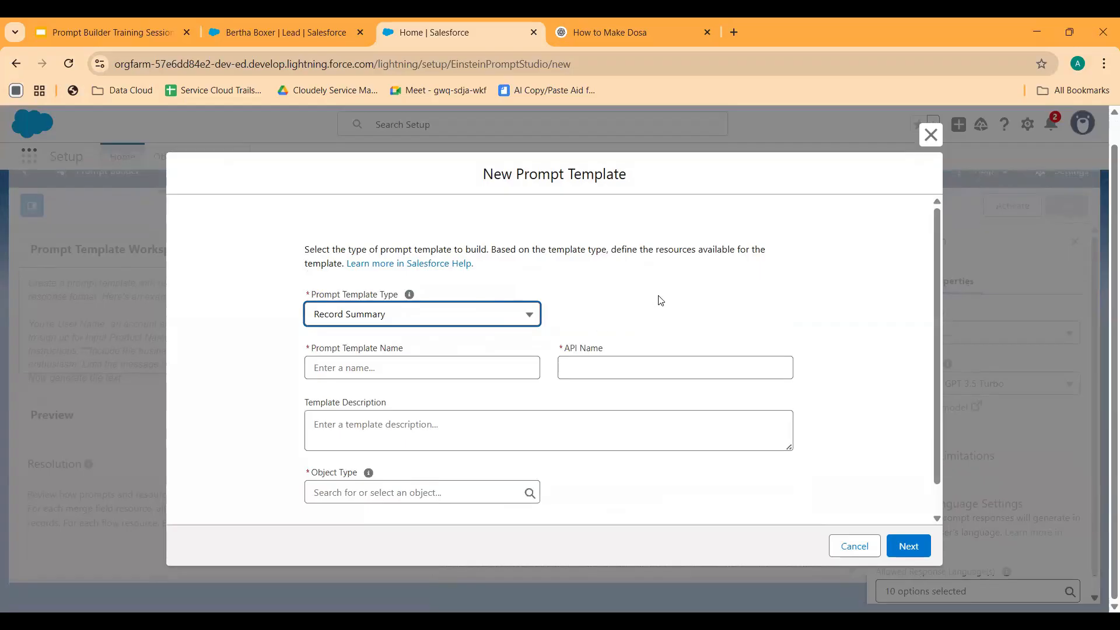
Set the new prompt template's type to Field Generation and name it Account Summary.
left_click(465, 320)
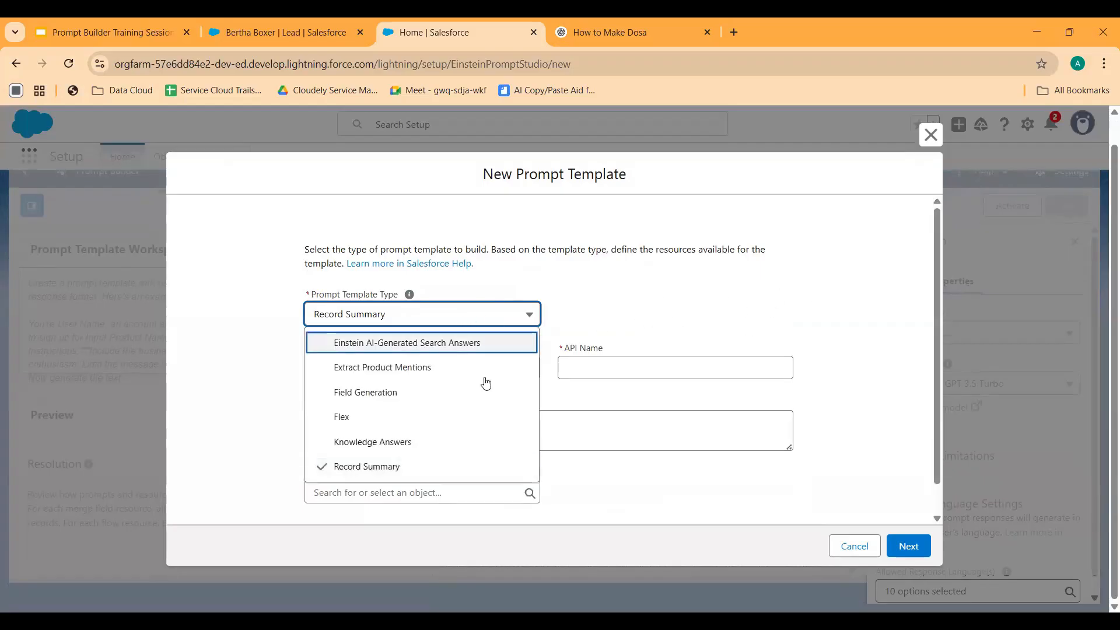
left_click(431, 394)
left_click(471, 359)
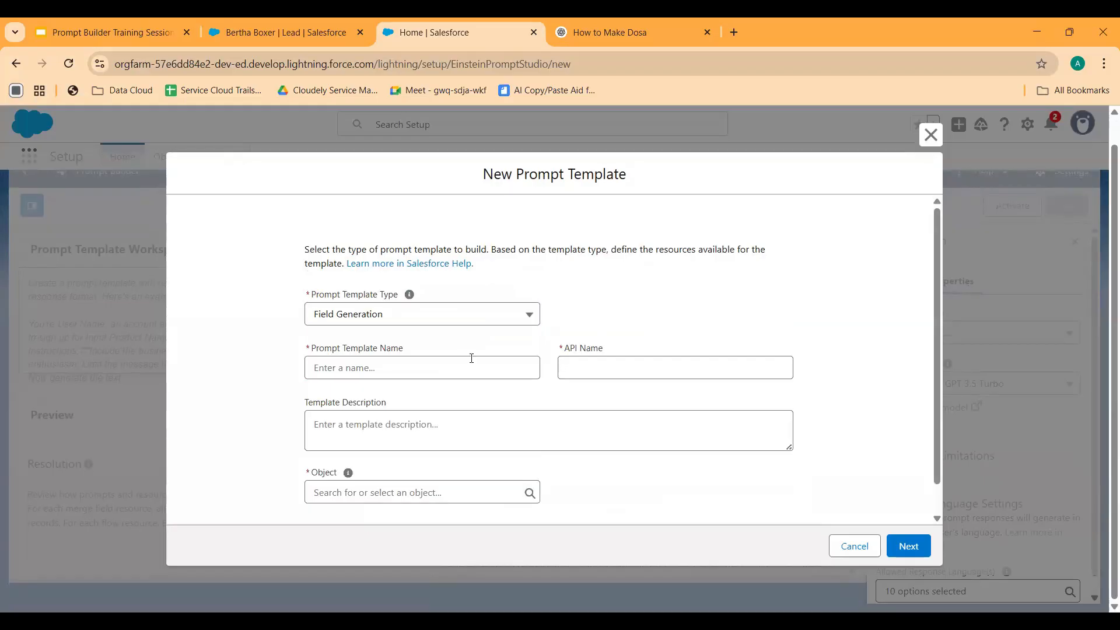
left_click(397, 369)
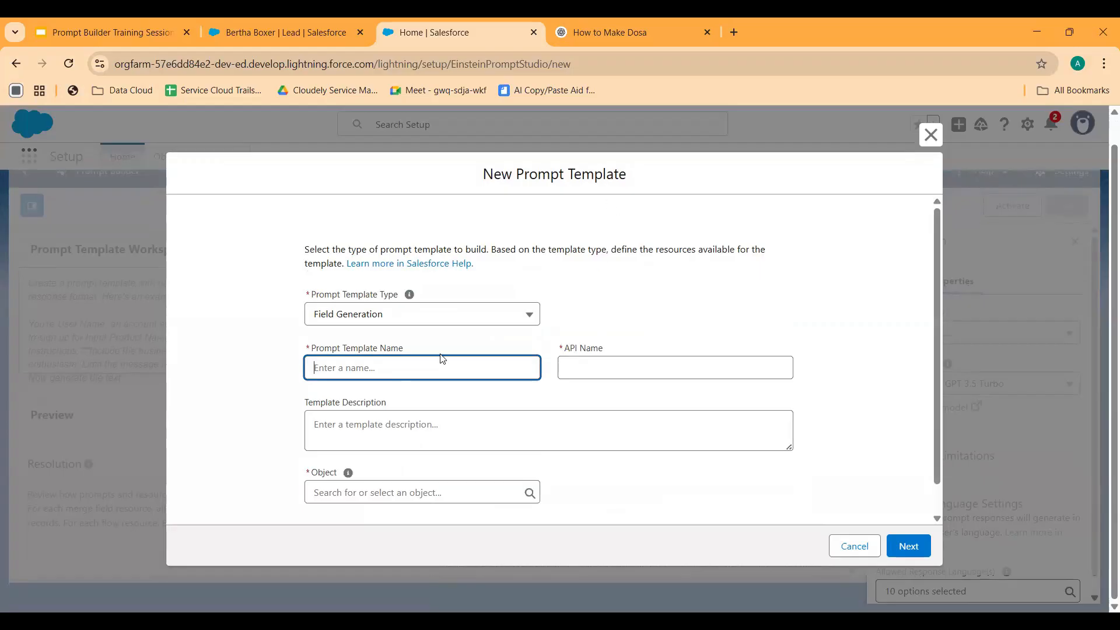
type("Account Summary")
Open the details of the Express Logistics and Transport account in the Sales app.
left_click(271, 35)
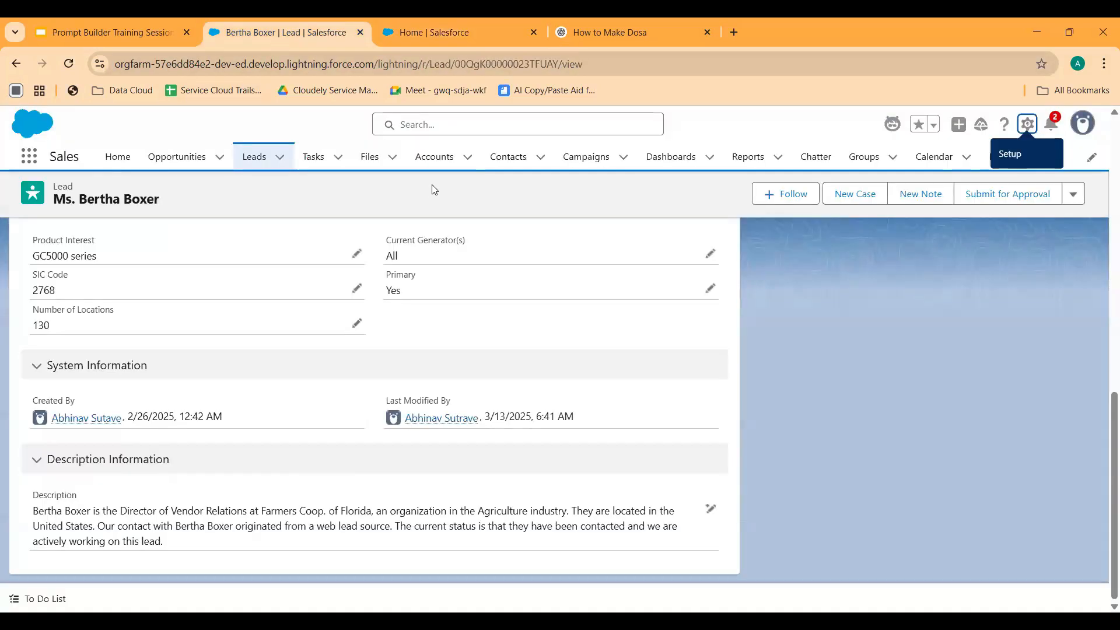
left_click(435, 156)
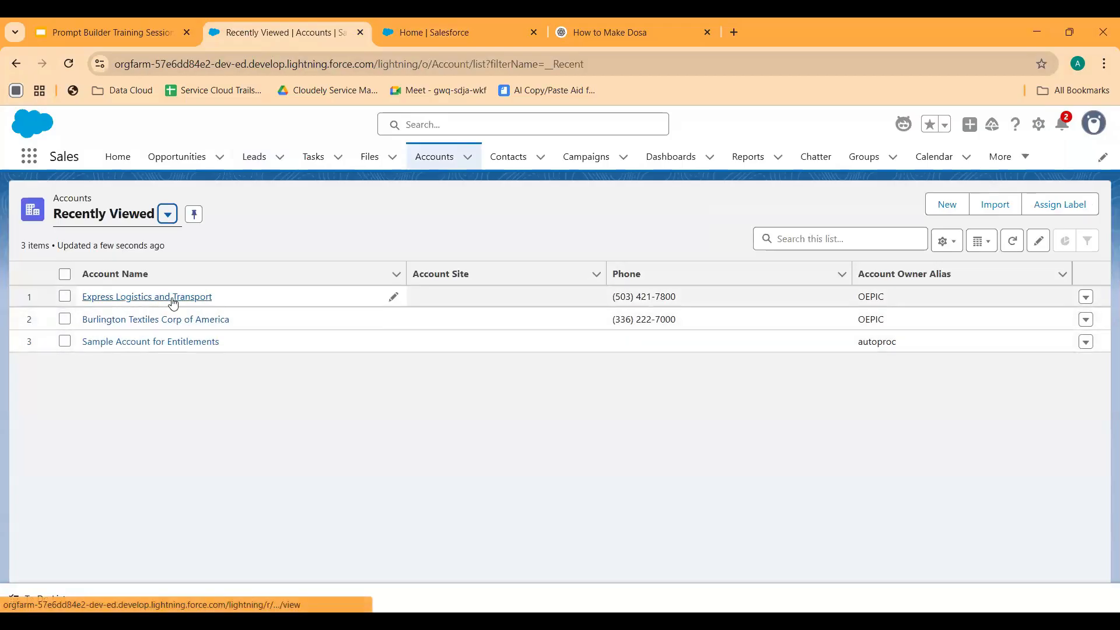
left_click(173, 298)
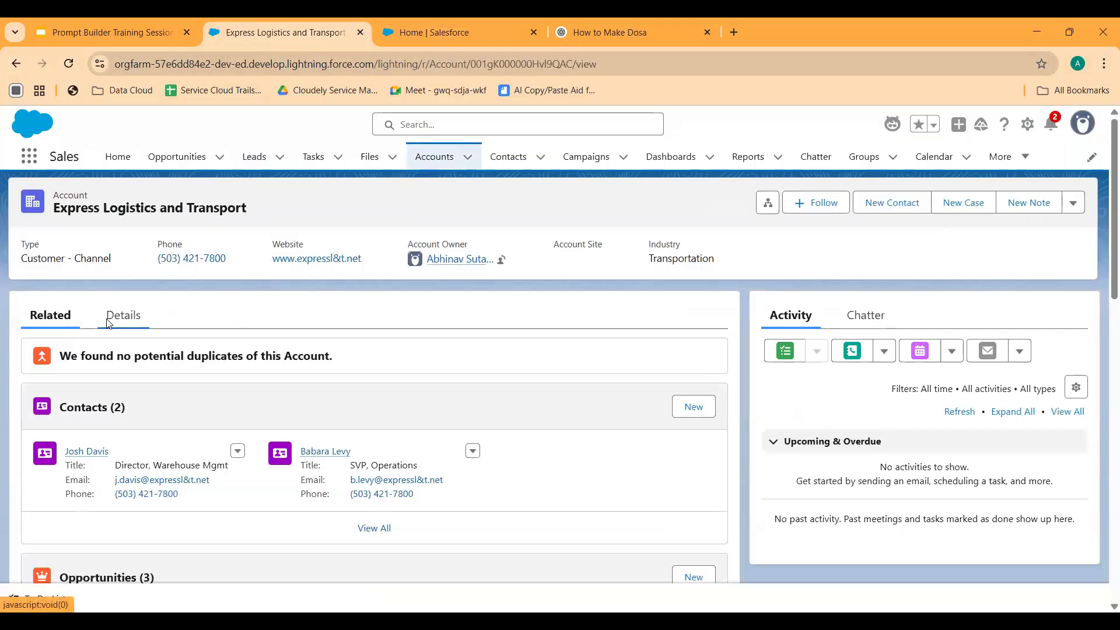
left_click(108, 323)
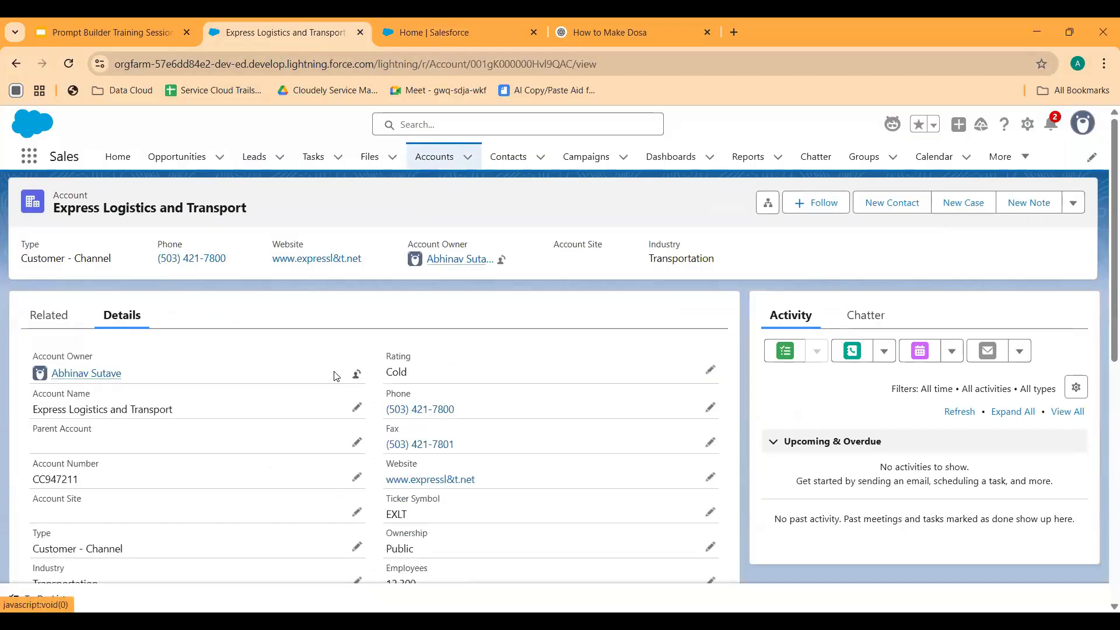
Examine the account's detail fields, including Description and the Account Summary field with its help text.
scroll(338, 397, "down", 1)
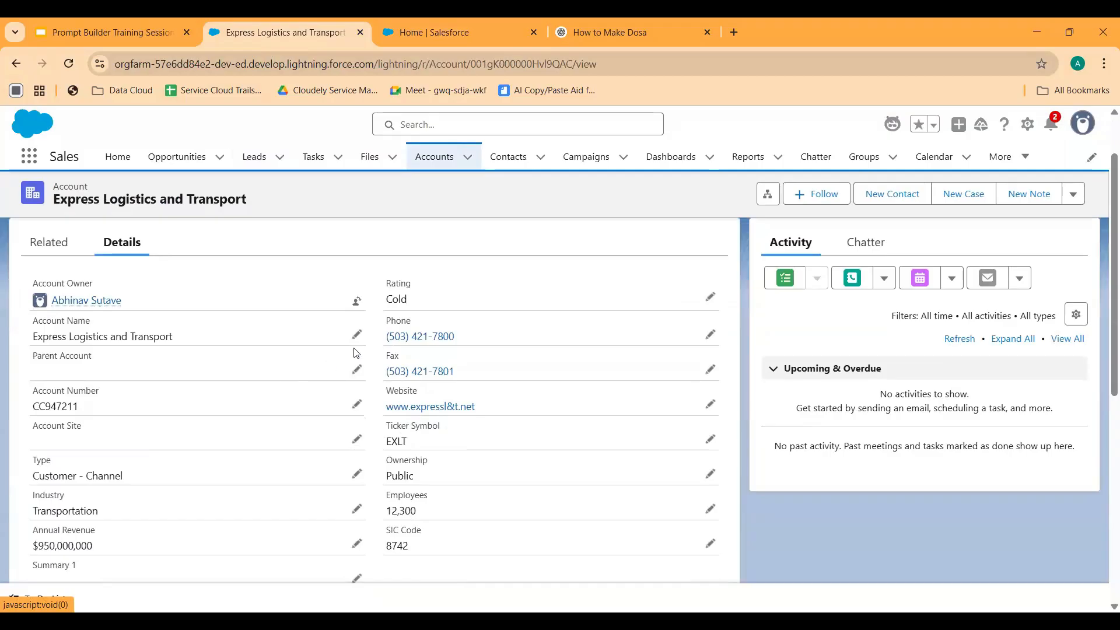
scroll(361, 377, "down", 2)
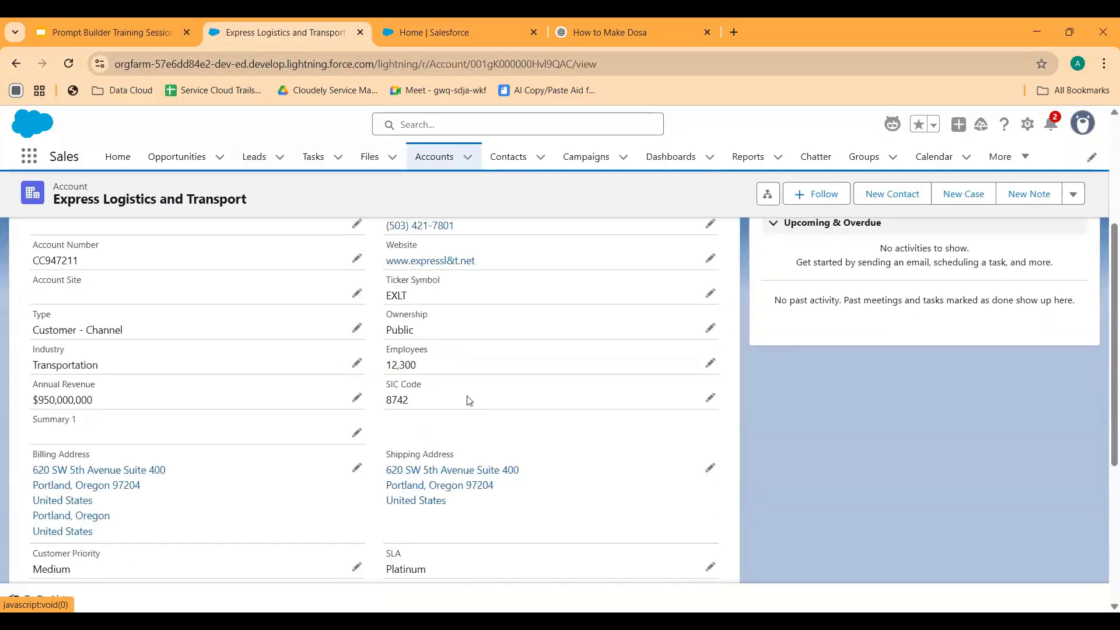
scroll(470, 401, "up", 1)
scroll(433, 372, "up", 3)
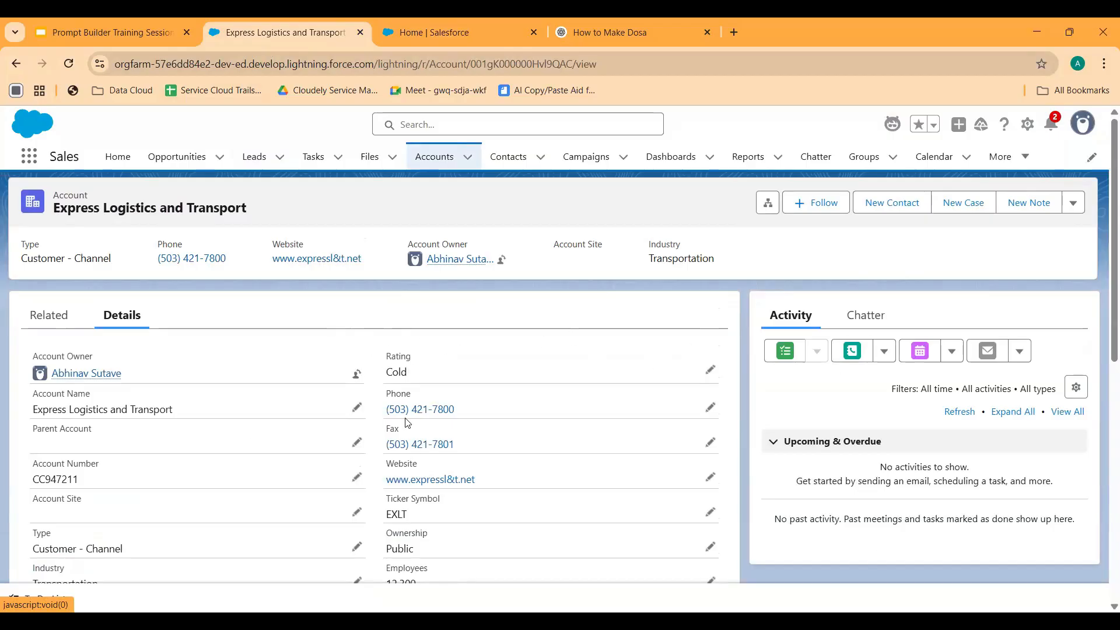
scroll(350, 446, "down", 4)
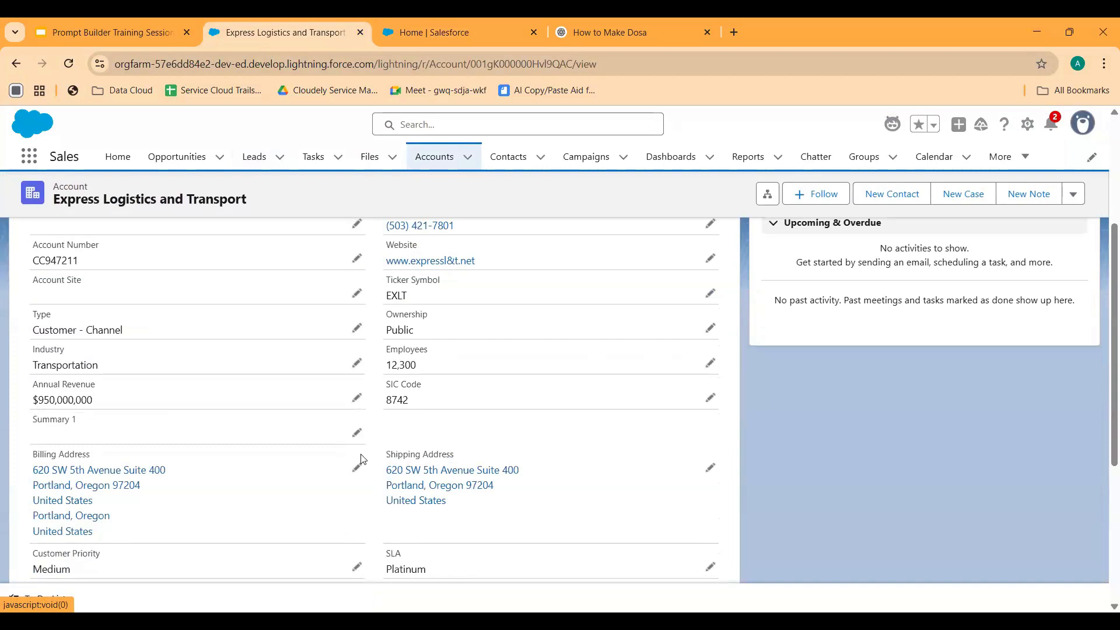
scroll(362, 459, "down", 3)
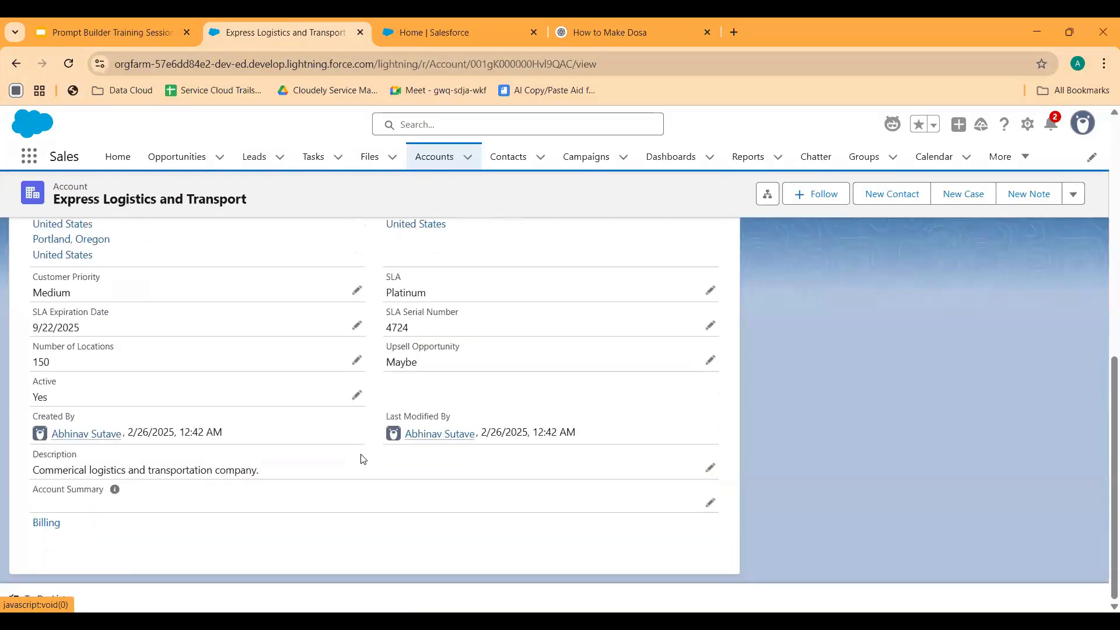
mouse_move(114, 493)
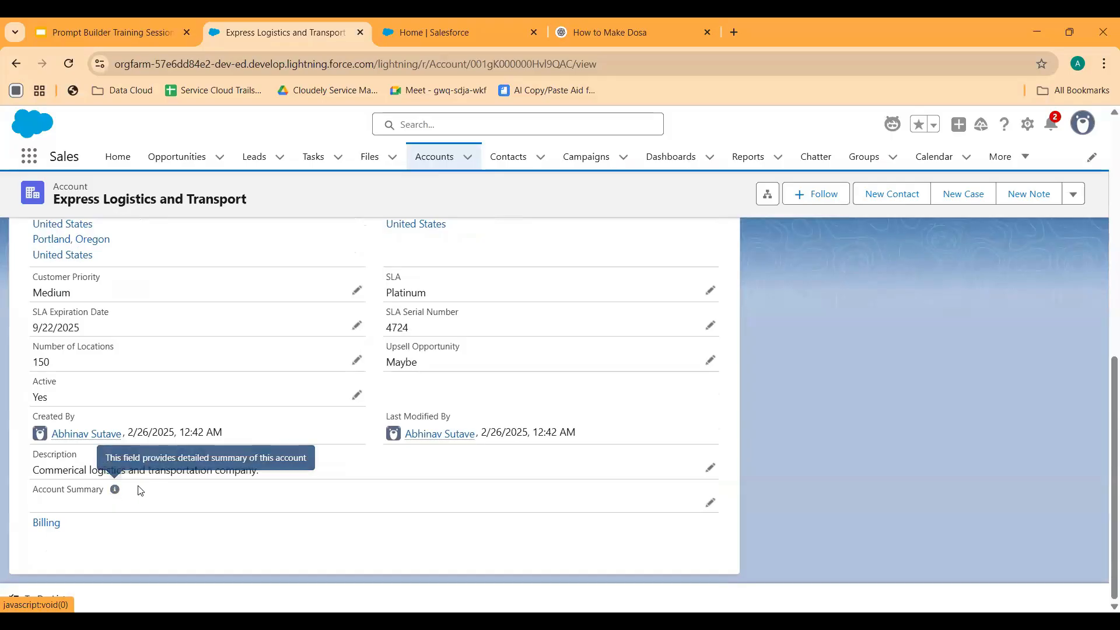
scroll(305, 510, "up", 8)
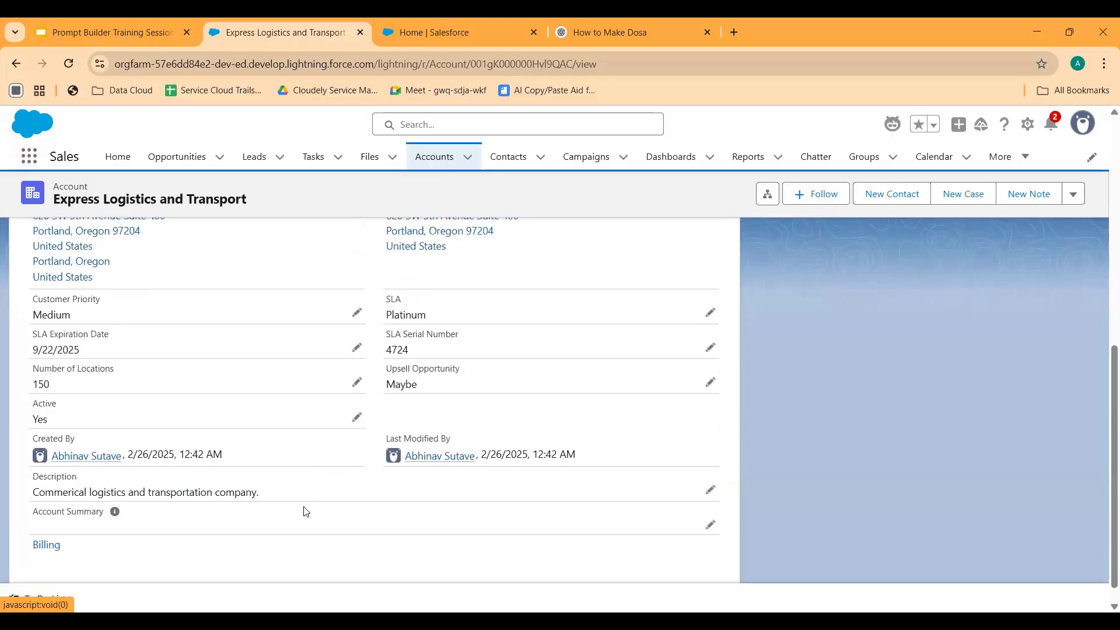
scroll(345, 458, "down", 3)
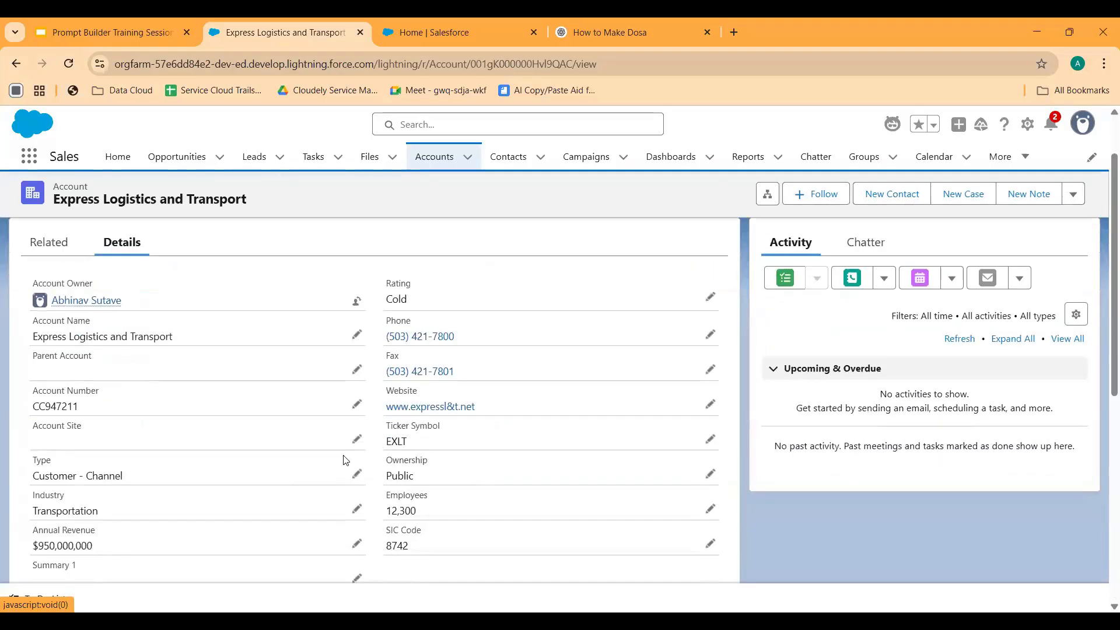
scroll(336, 469, "down", 1)
scroll(336, 468, "down", 4)
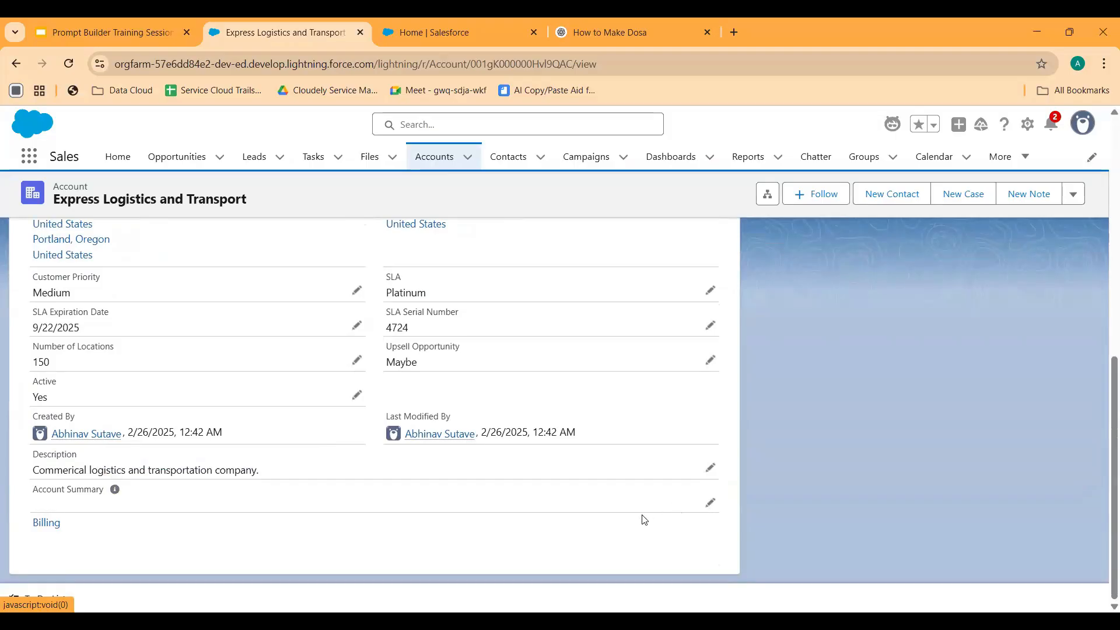
scroll(380, 280, "up", 3)
scroll(373, 350, "down", 3)
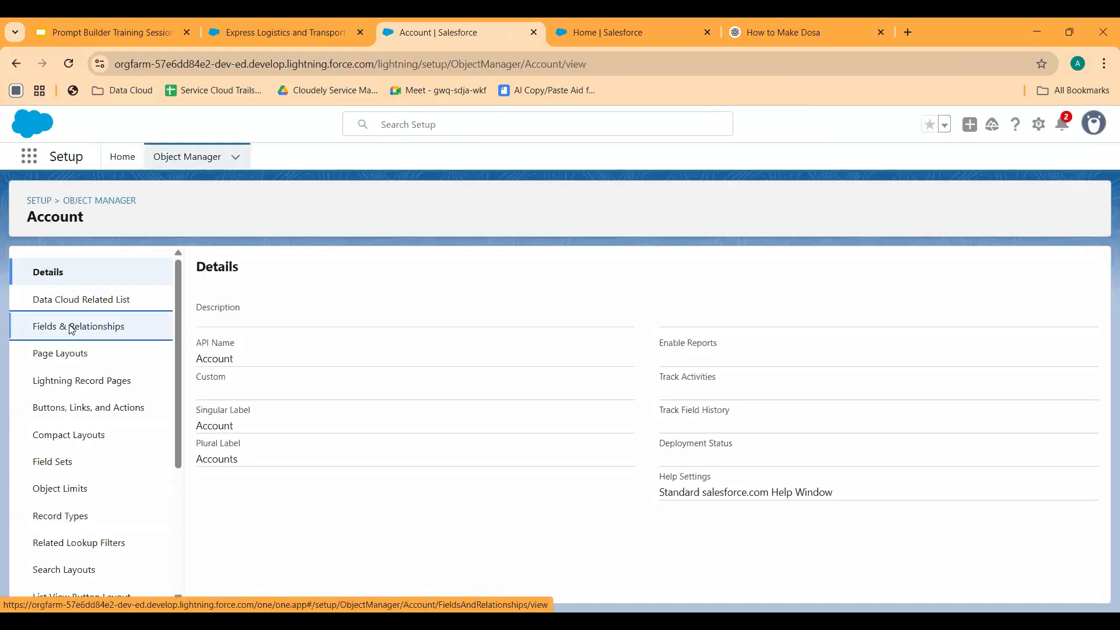
Start a new custom field of type Text Area (Long) on the Account object.
left_click(70, 328)
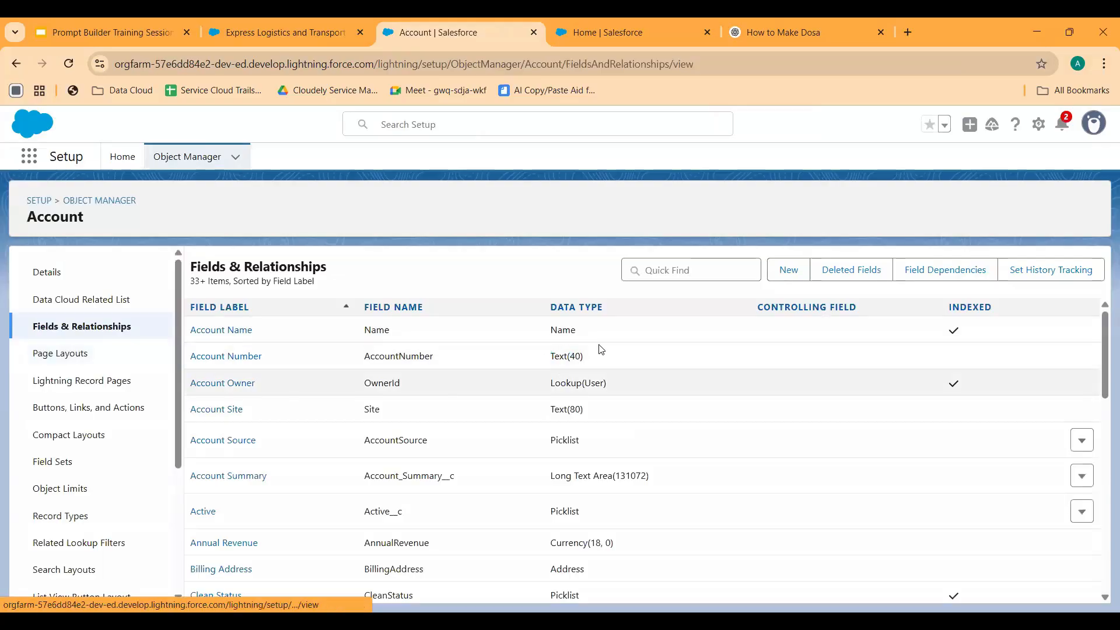
left_click(796, 267)
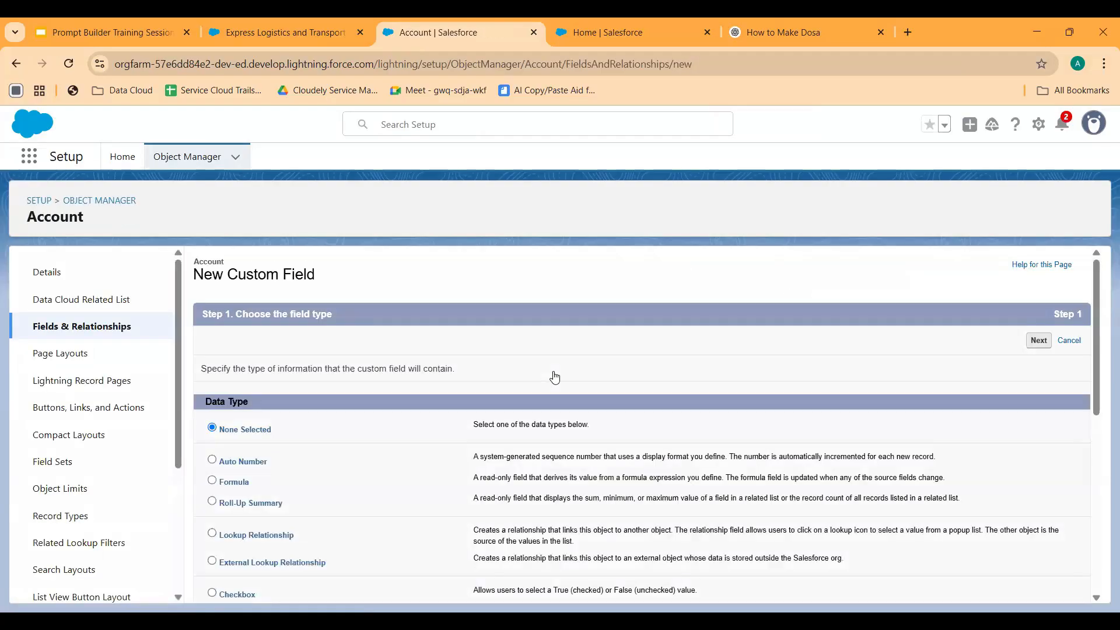
scroll(403, 371, "down", 3)
scroll(403, 372, "down", 3)
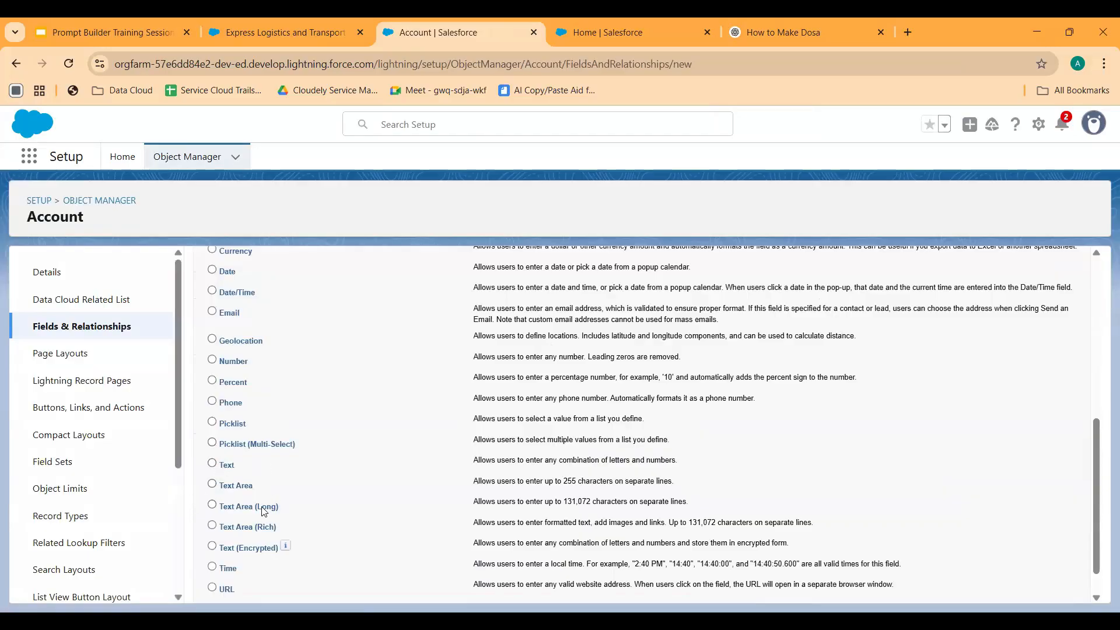
left_click(213, 506)
scroll(820, 445, "up", 6)
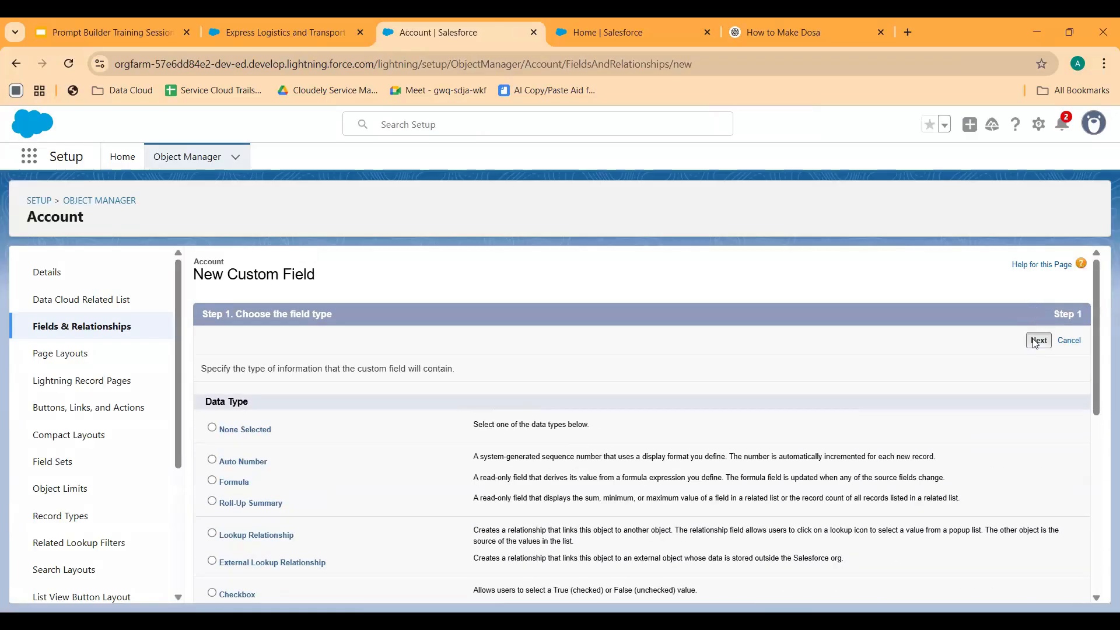
left_click(416, 369)
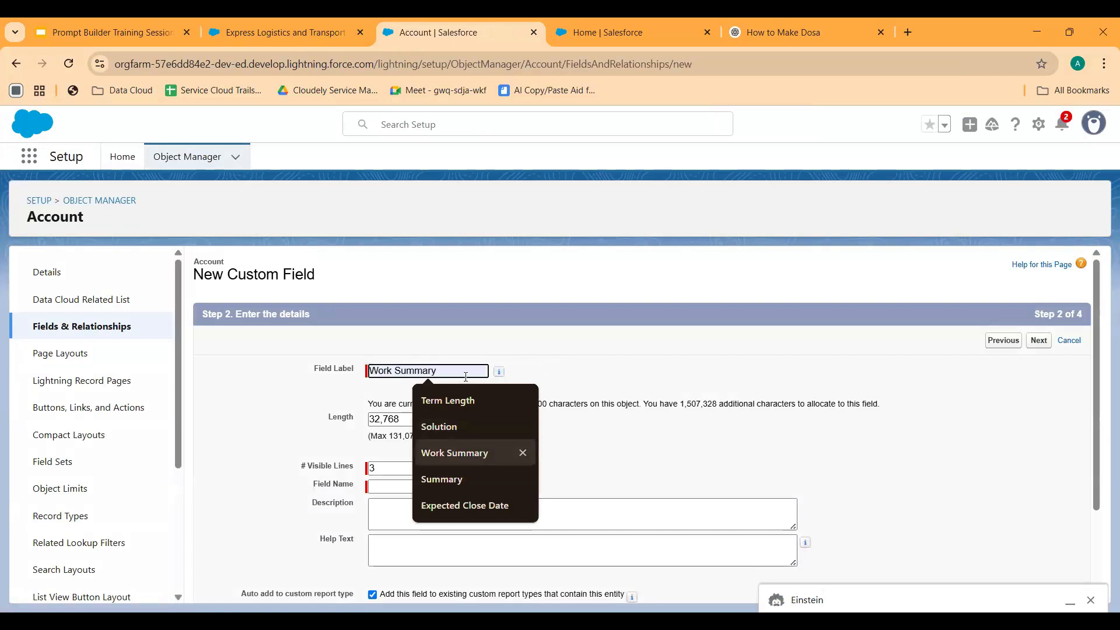
Look through the new custom field's label, length, help text and default value settings, and cancel its creation.
left_click(541, 345)
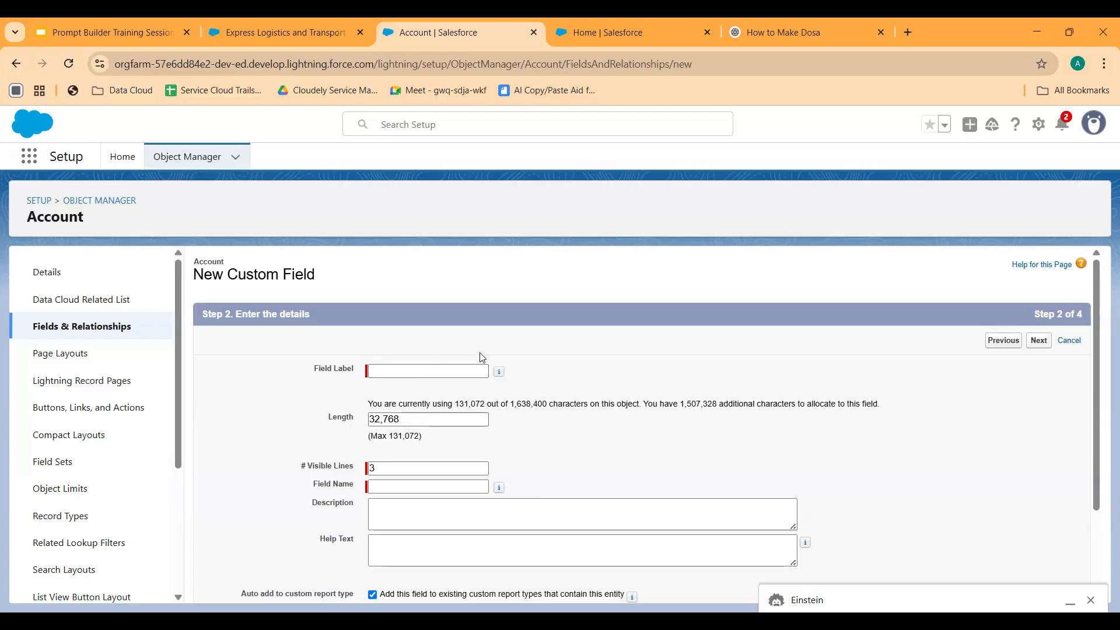
scroll(710, 353, "down", 1)
scroll(711, 353, "down", 1)
scroll(855, 347, "up", 2)
scroll(1025, 370, "down", 2)
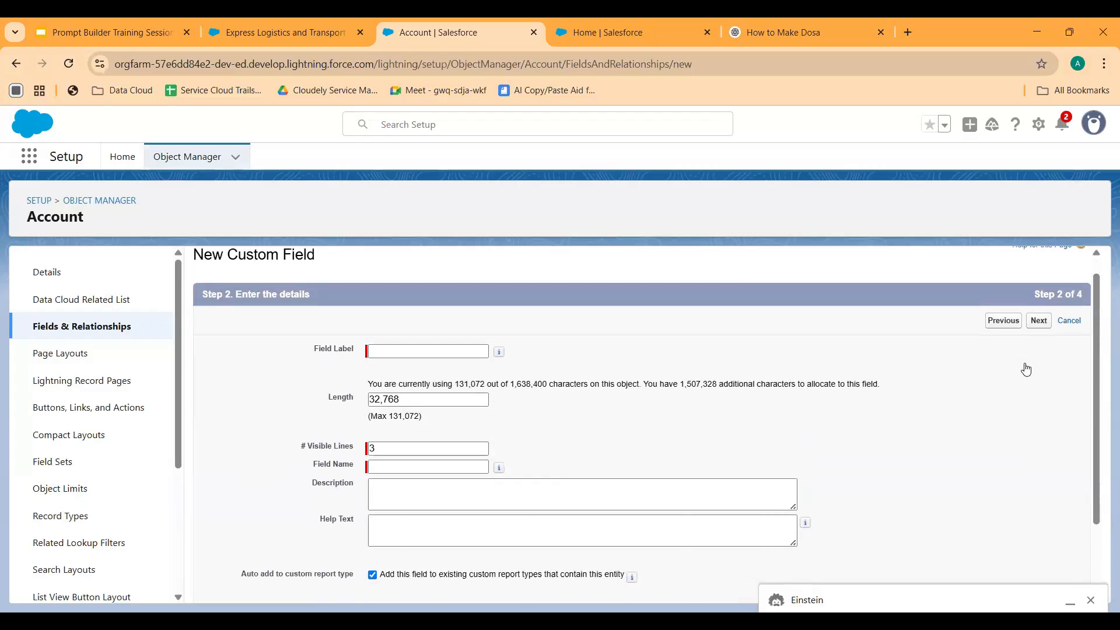
scroll(944, 342, "up", 2)
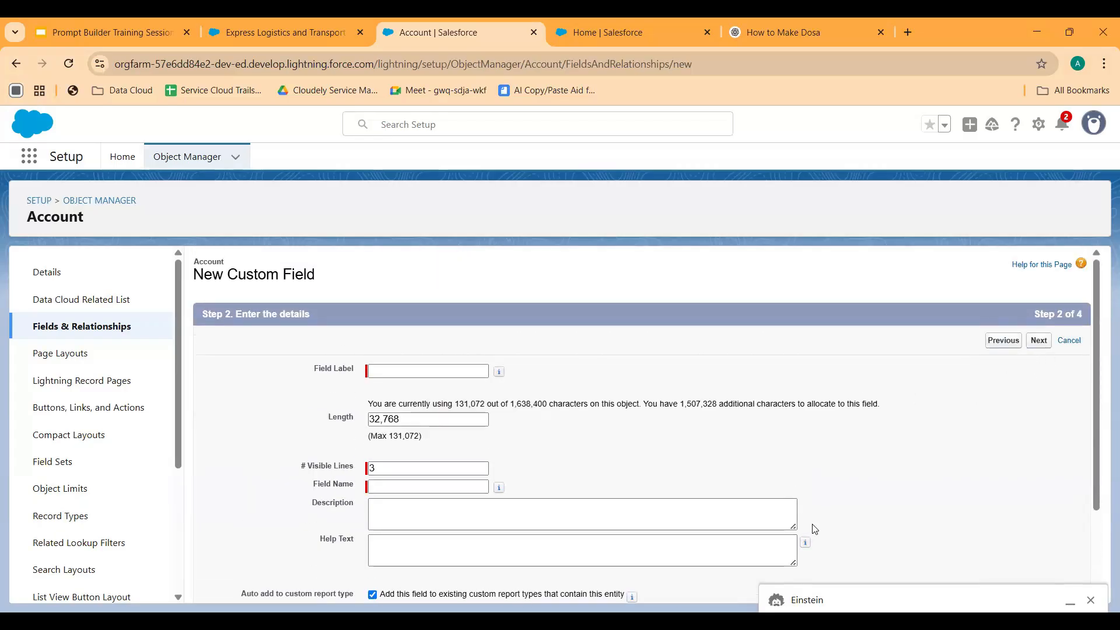
left_click(1091, 600)
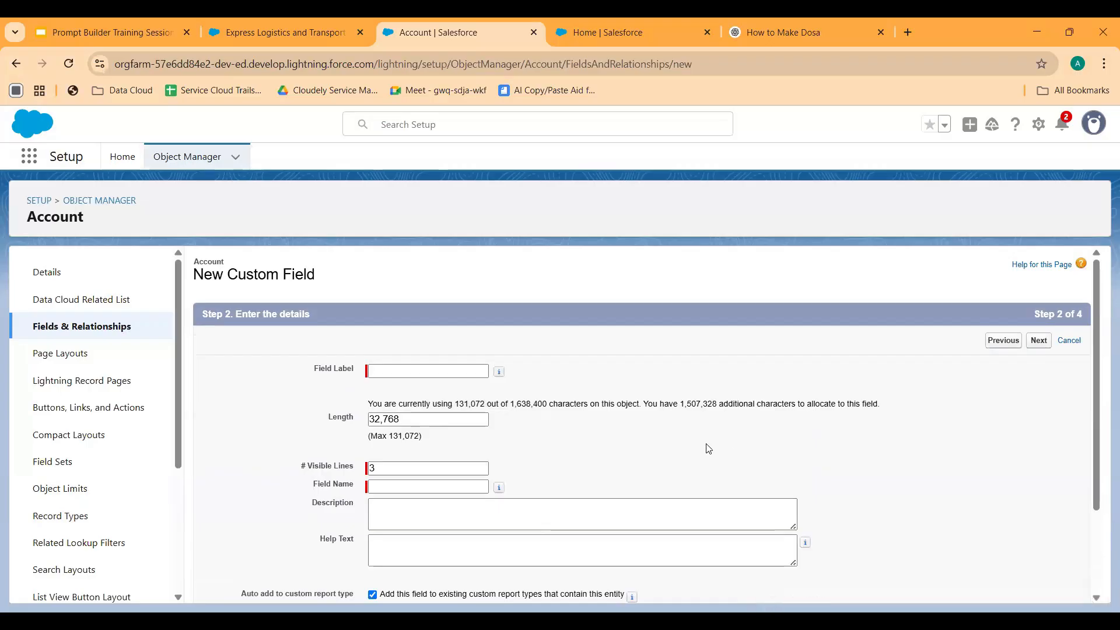
scroll(858, 432, "down", 2)
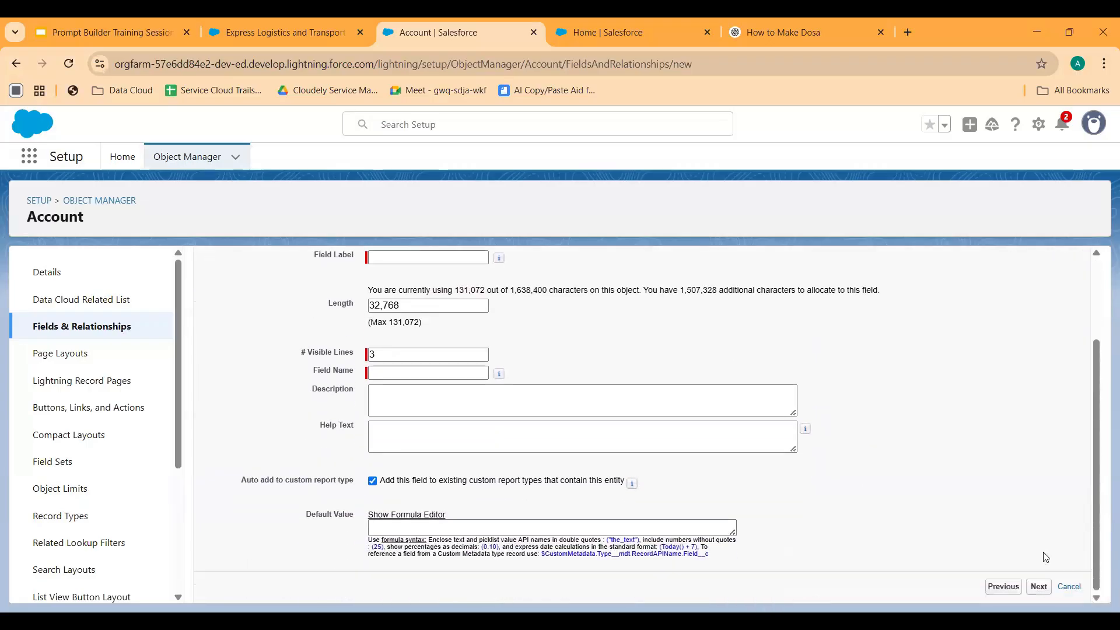
left_click(1070, 587)
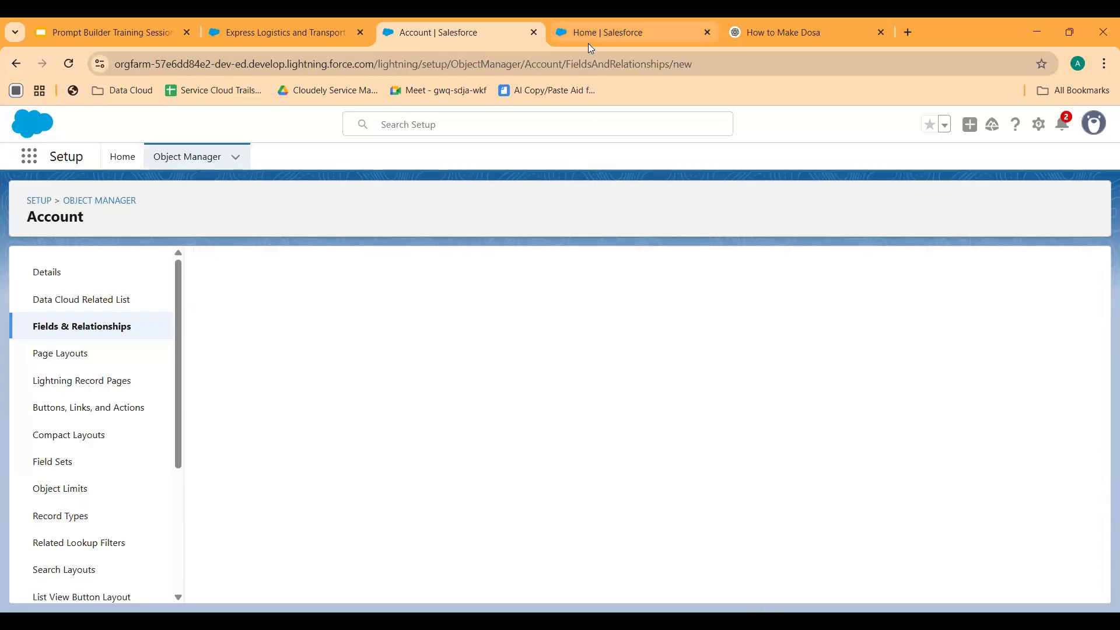
Set the prompt template's object to Account and its object field to Account Summary.
left_click(588, 43)
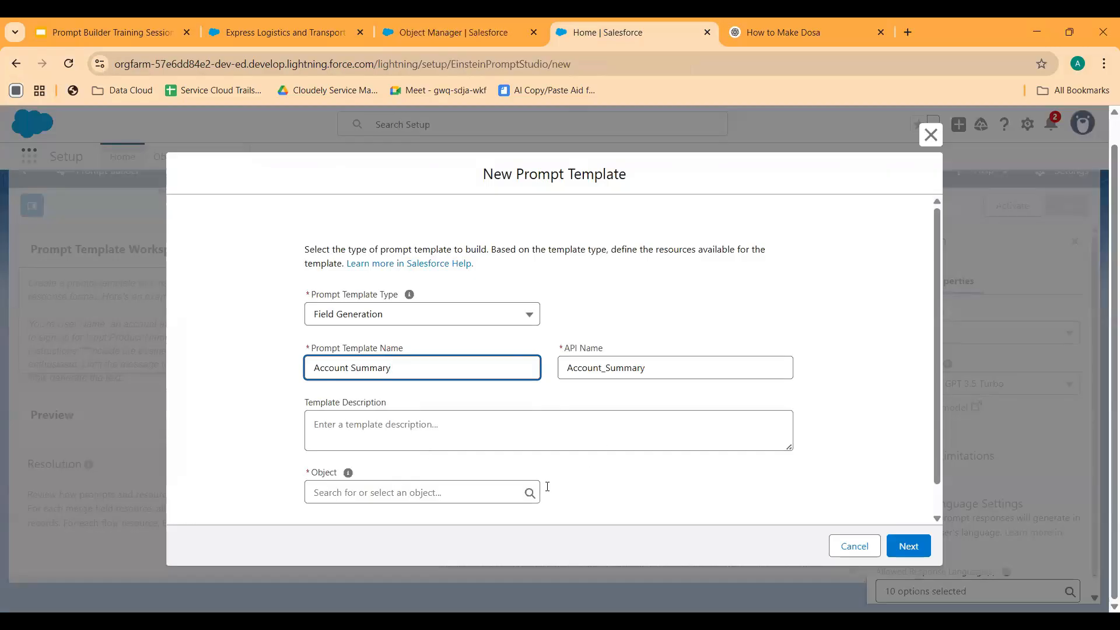
left_click(399, 491)
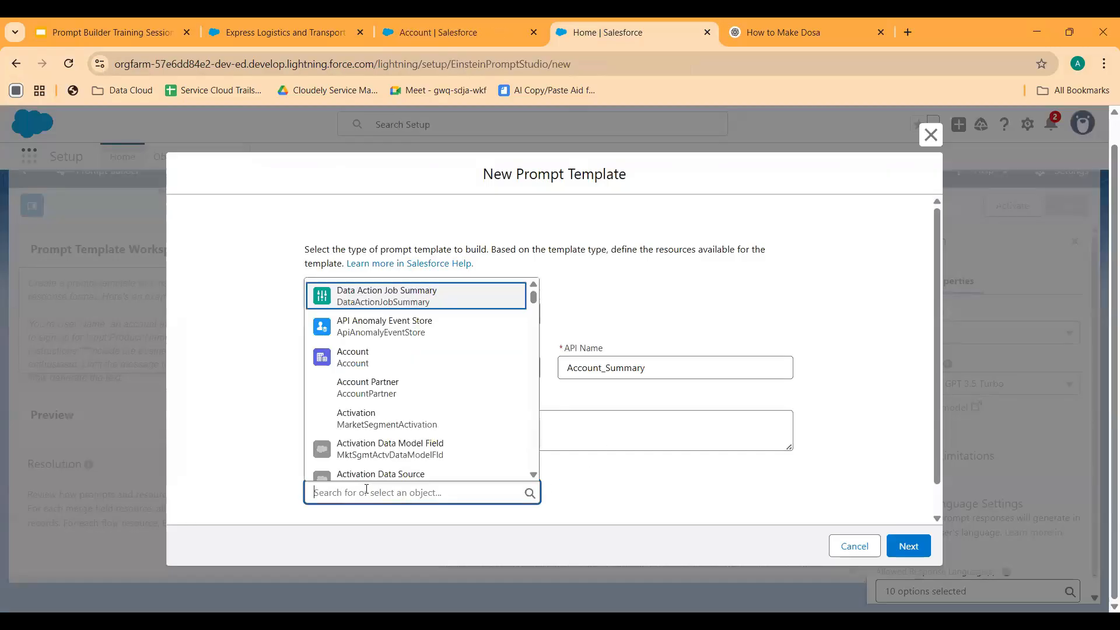
left_click(379, 365)
scroll(425, 450, "down", 1)
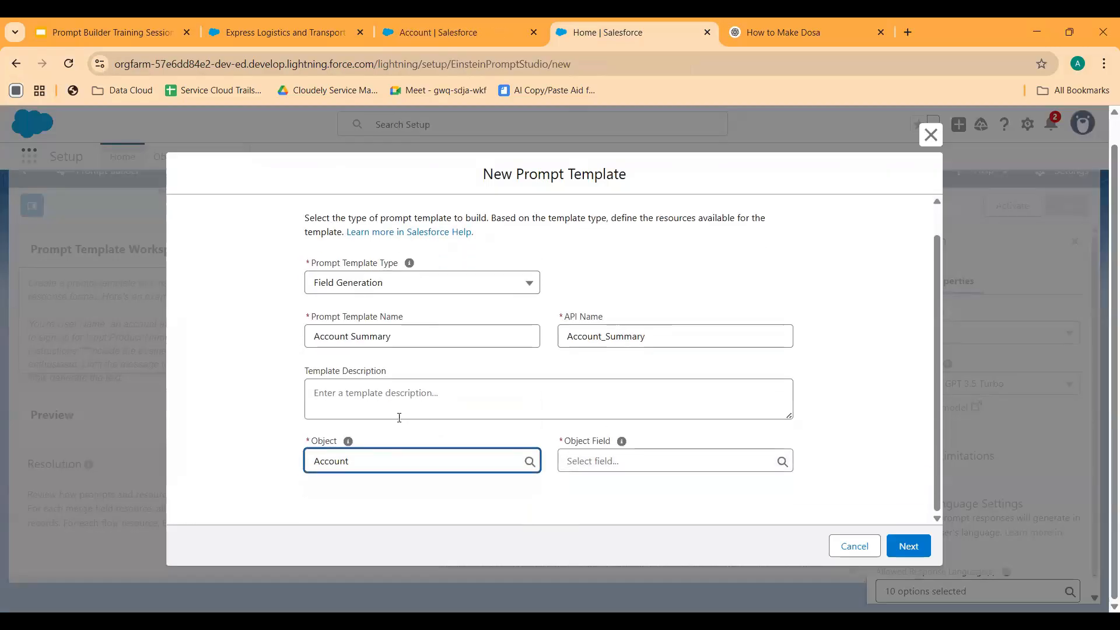
left_click(560, 460)
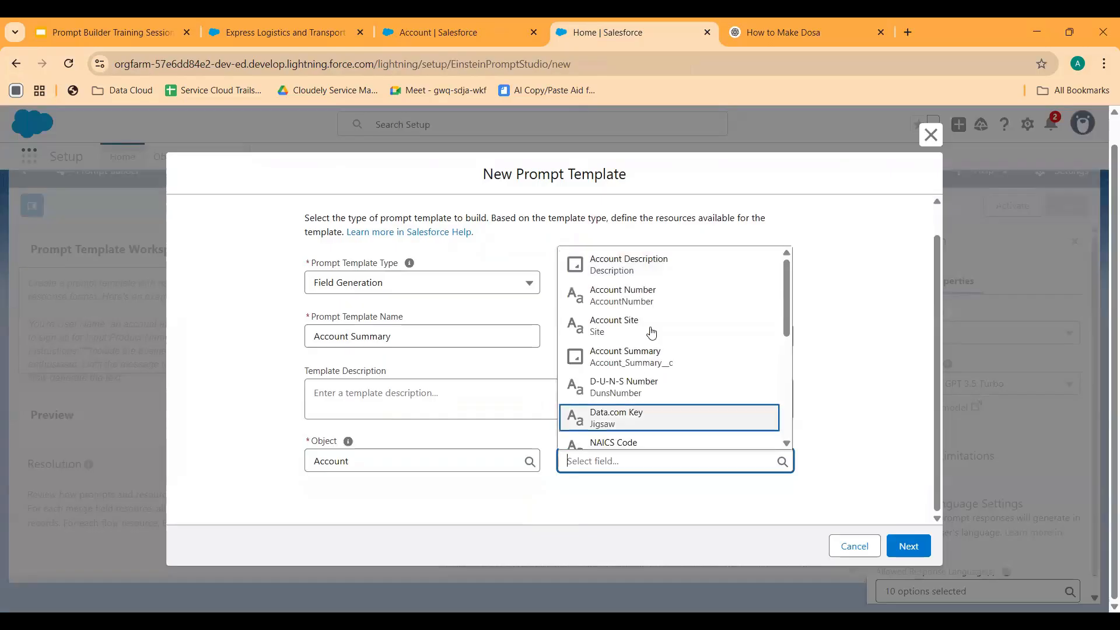
left_click(675, 355)
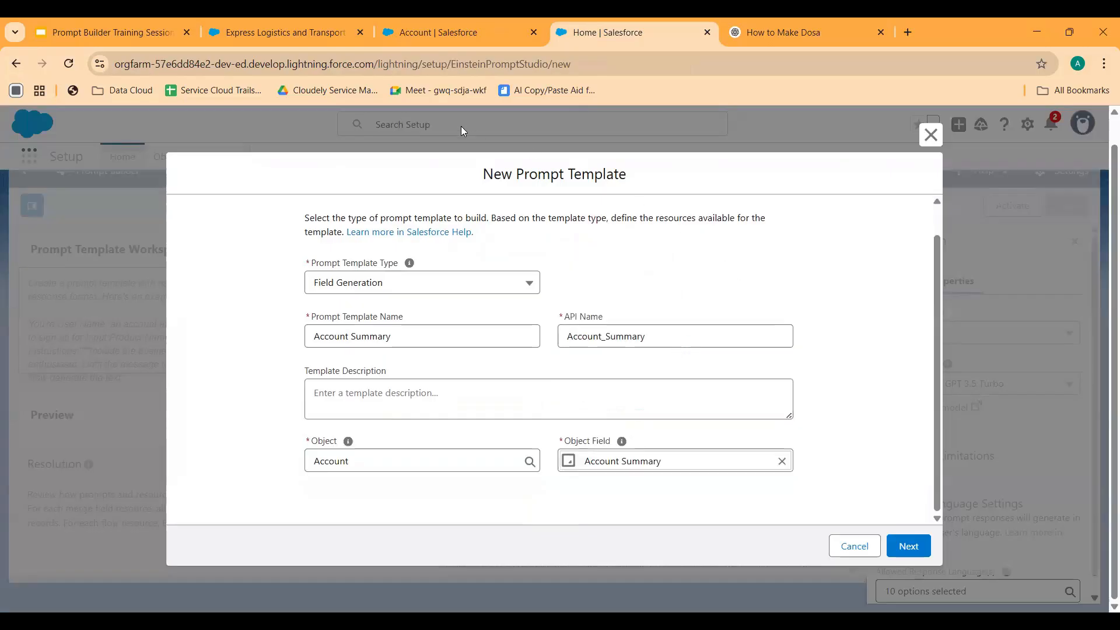
Check the Account Summary field's data type in the Account object's field list.
left_click(407, 31)
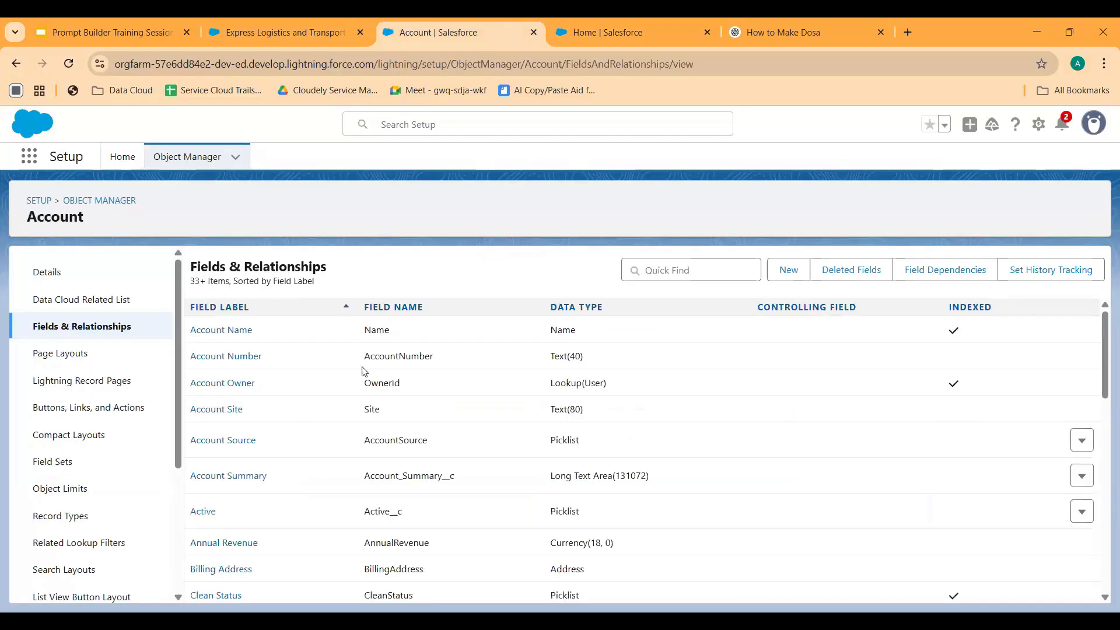
left_click(201, 493)
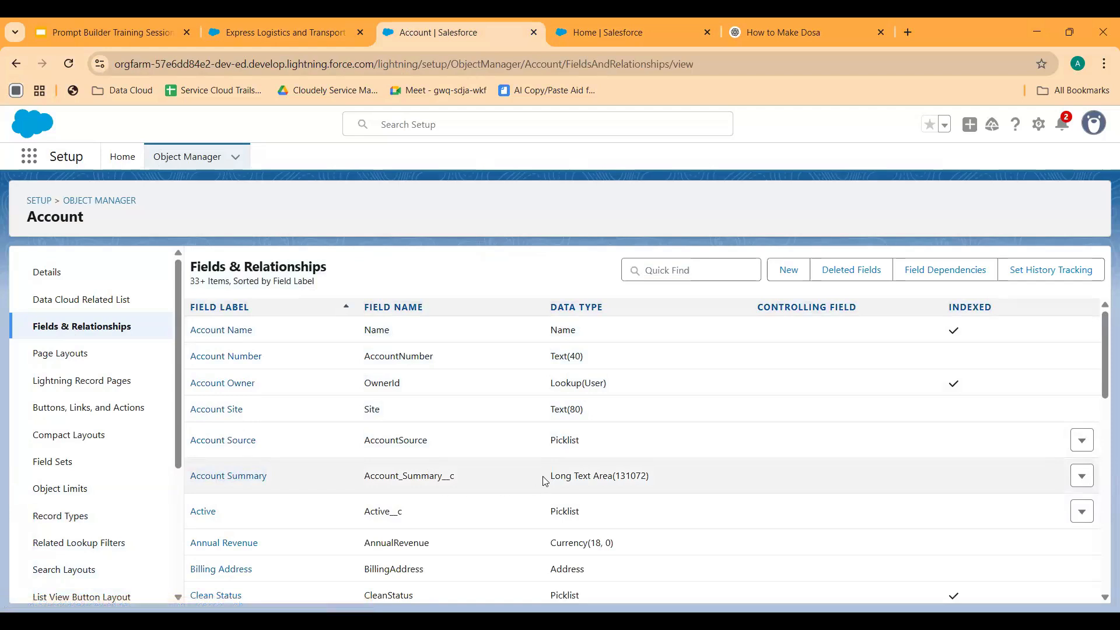
Return to the new prompt template and look through the Account fields available as its object field.
left_click(598, 43)
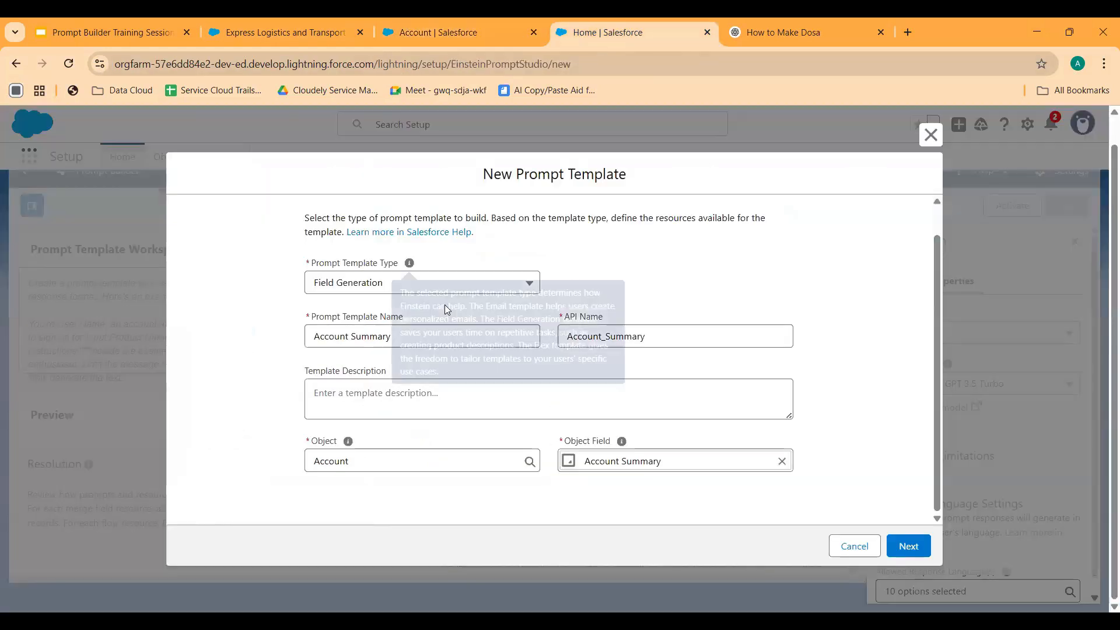
left_click_drag(484, 174, 626, 174)
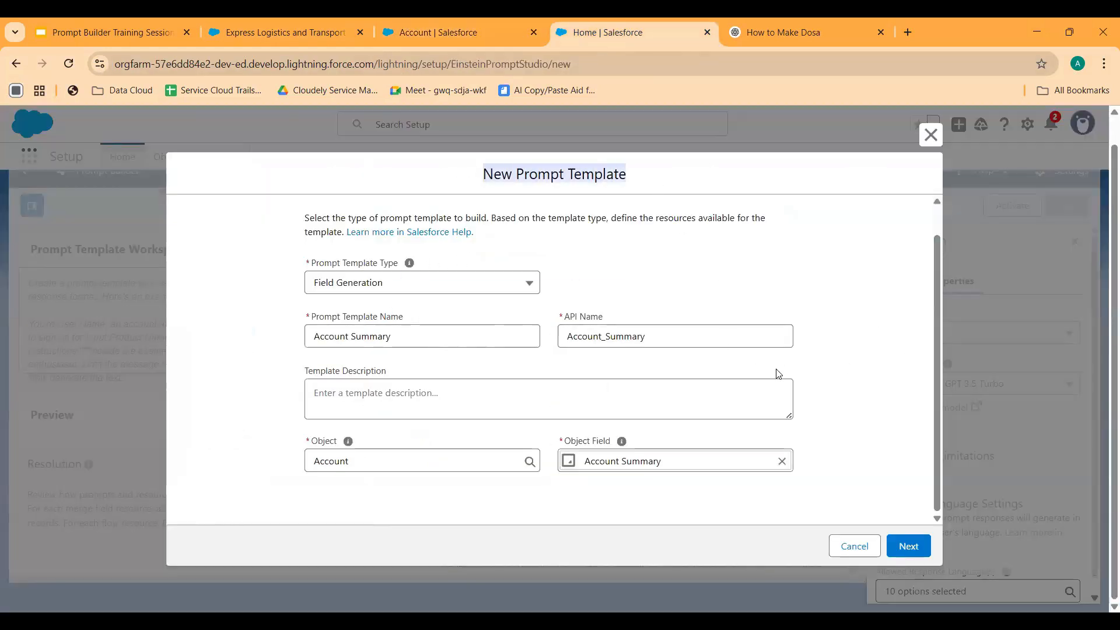
left_click(819, 425)
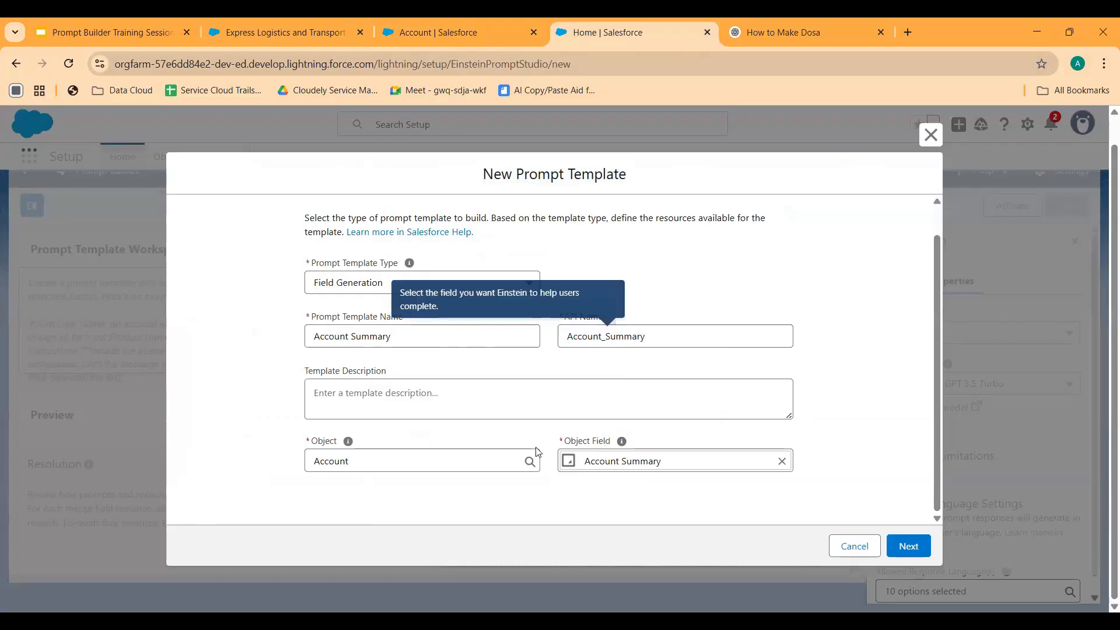
mouse_move(621, 448)
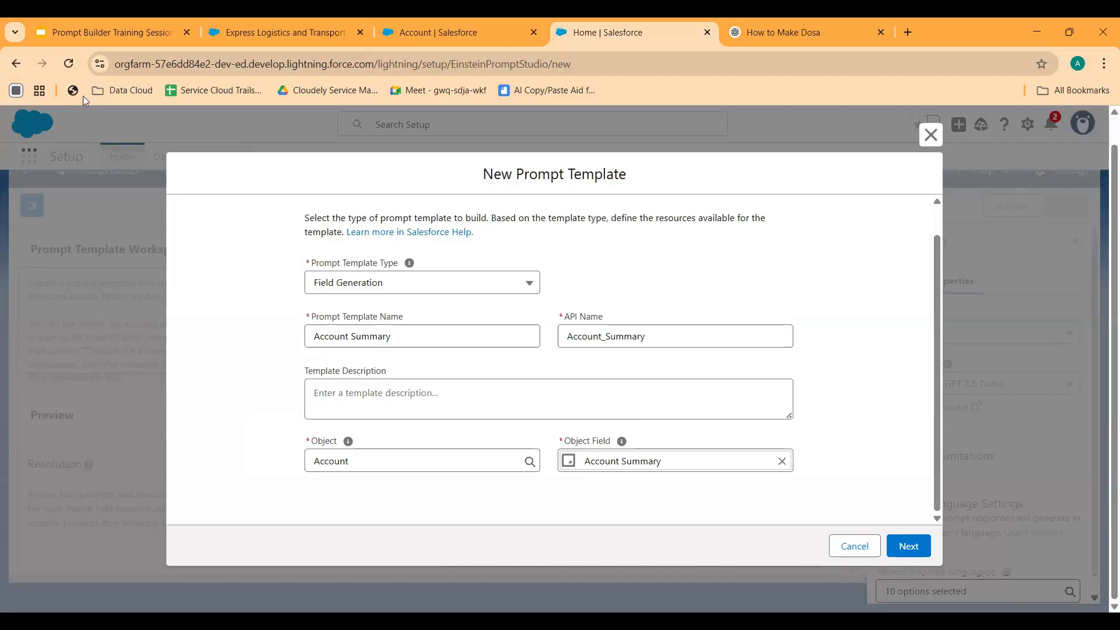
left_click(782, 461)
scroll(677, 318, "down", 10)
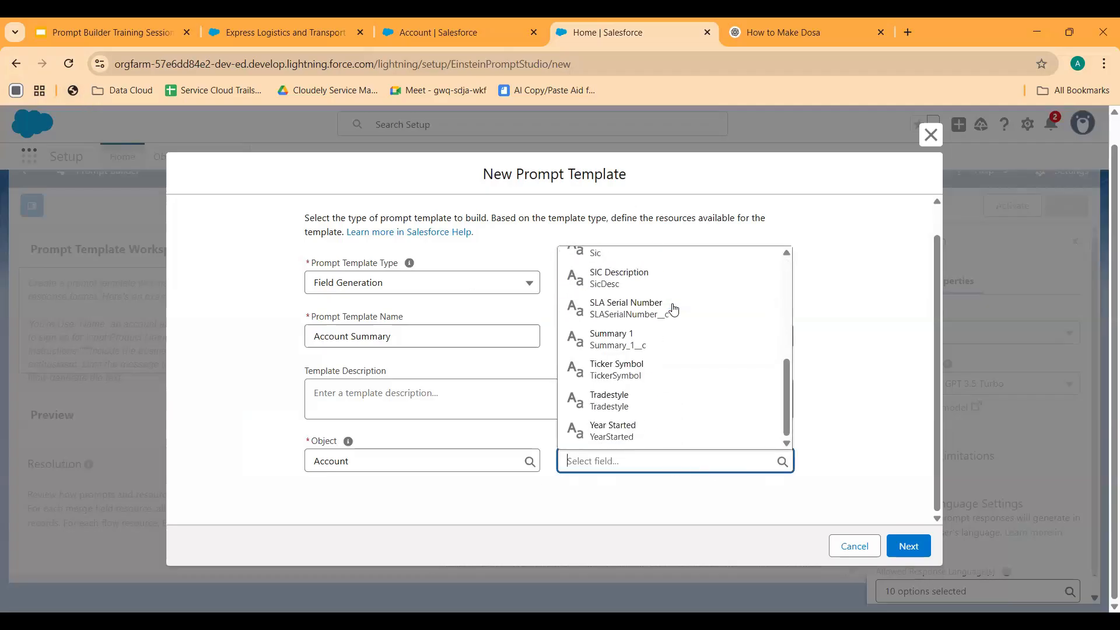
scroll(676, 326, "up", 10)
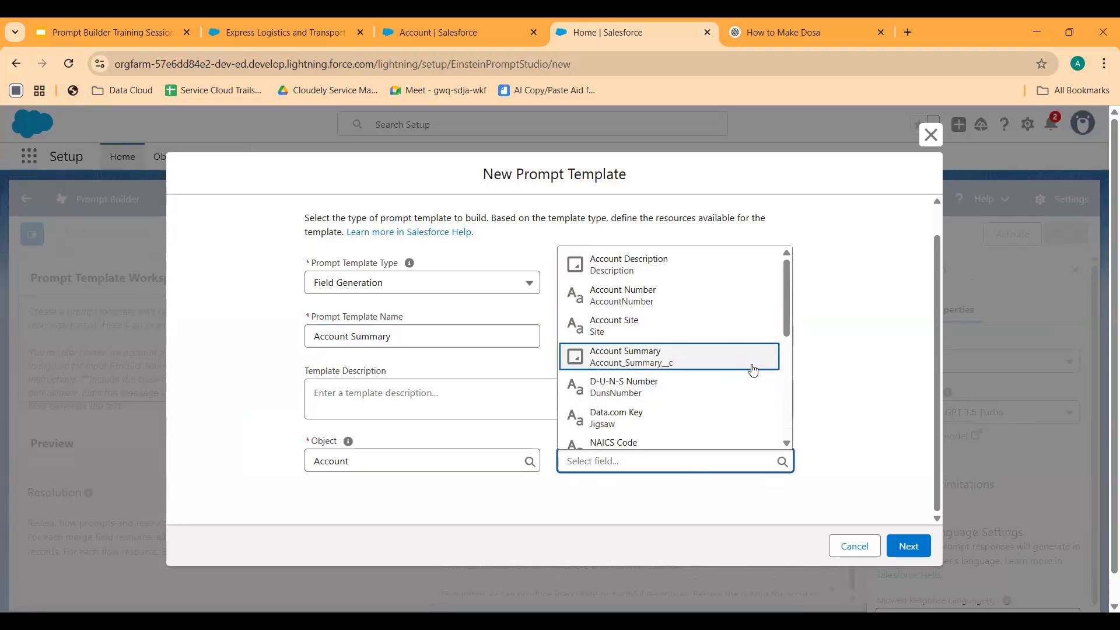
Check the prompt design slide in the Google Slides training presentation, and return to the new prompt template.
left_click(92, 32)
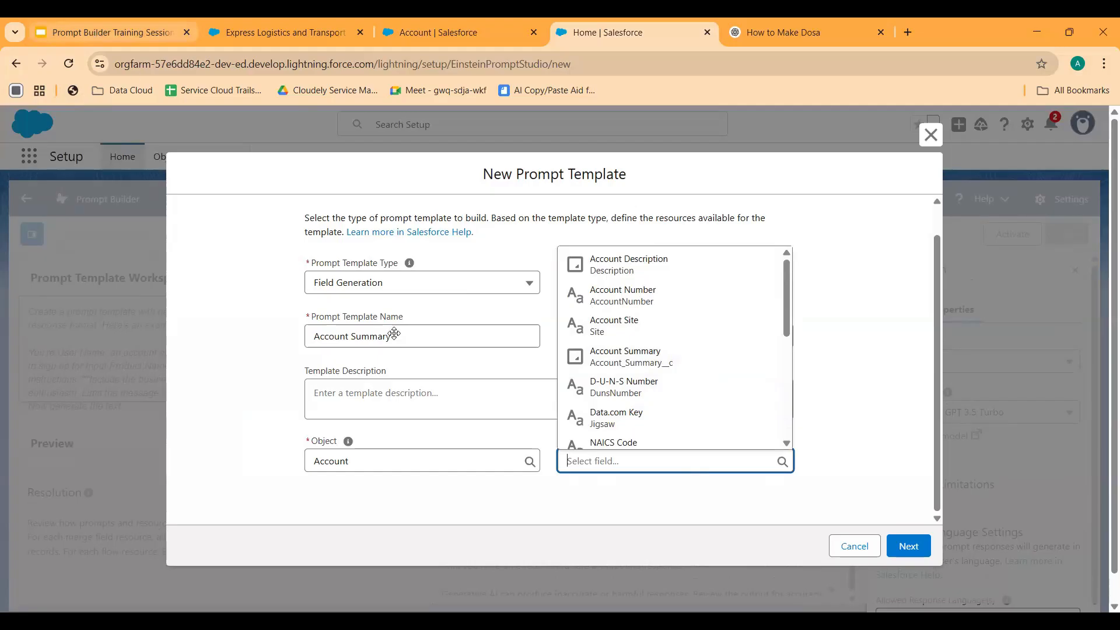
key("Down")
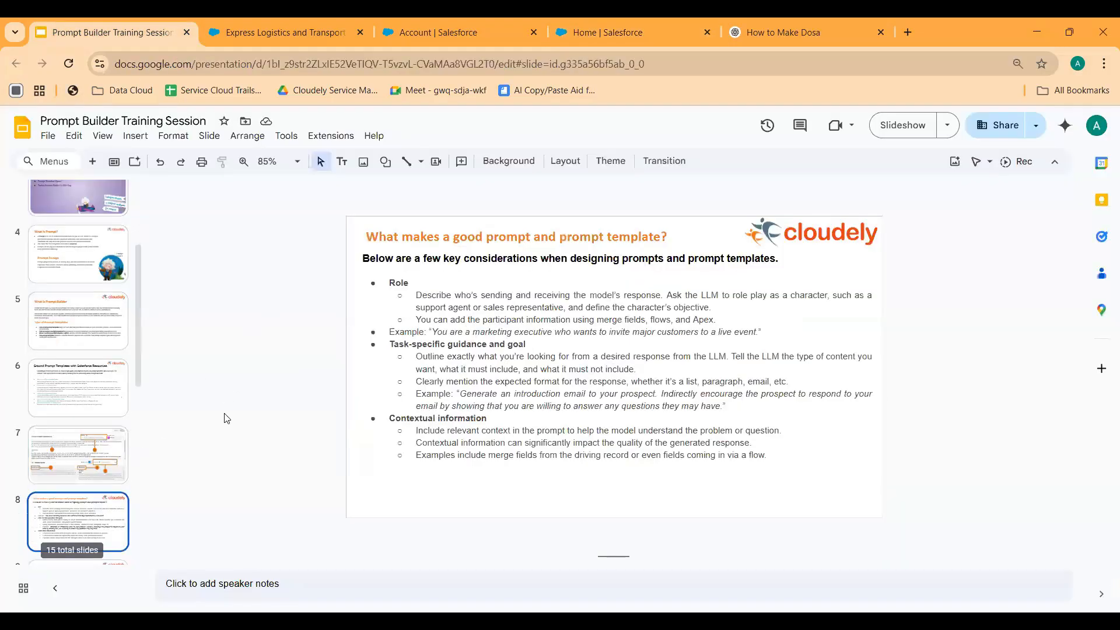
left_click(423, 41)
key("ctrl+Tab")
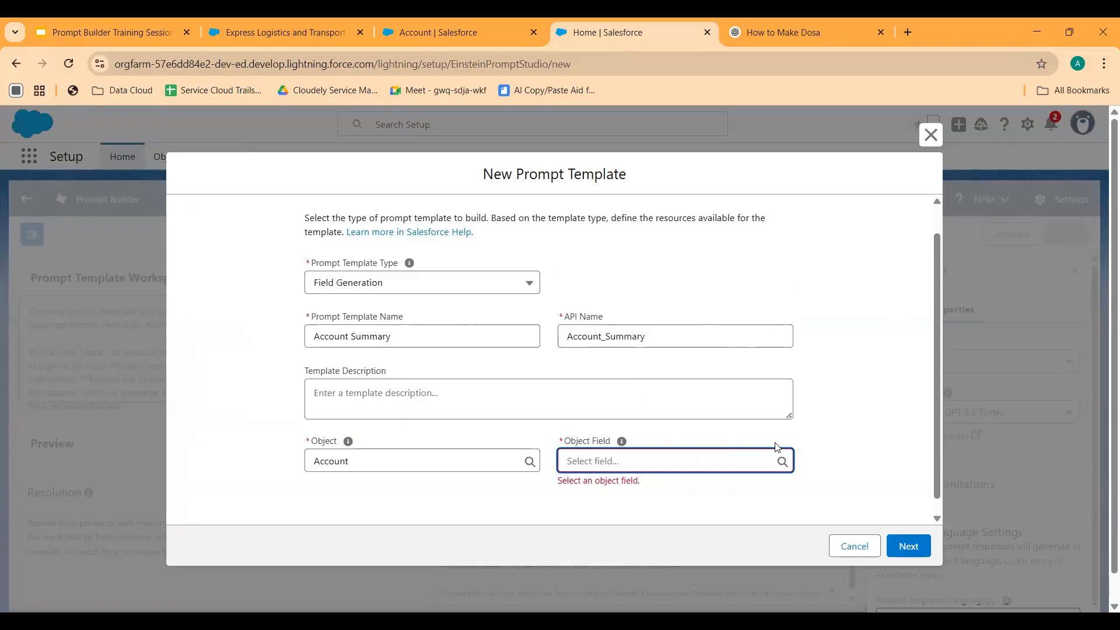
Complete the new prompt template with object field Account Summary and description "This template will help in generating the Account Summary".
left_click(628, 465)
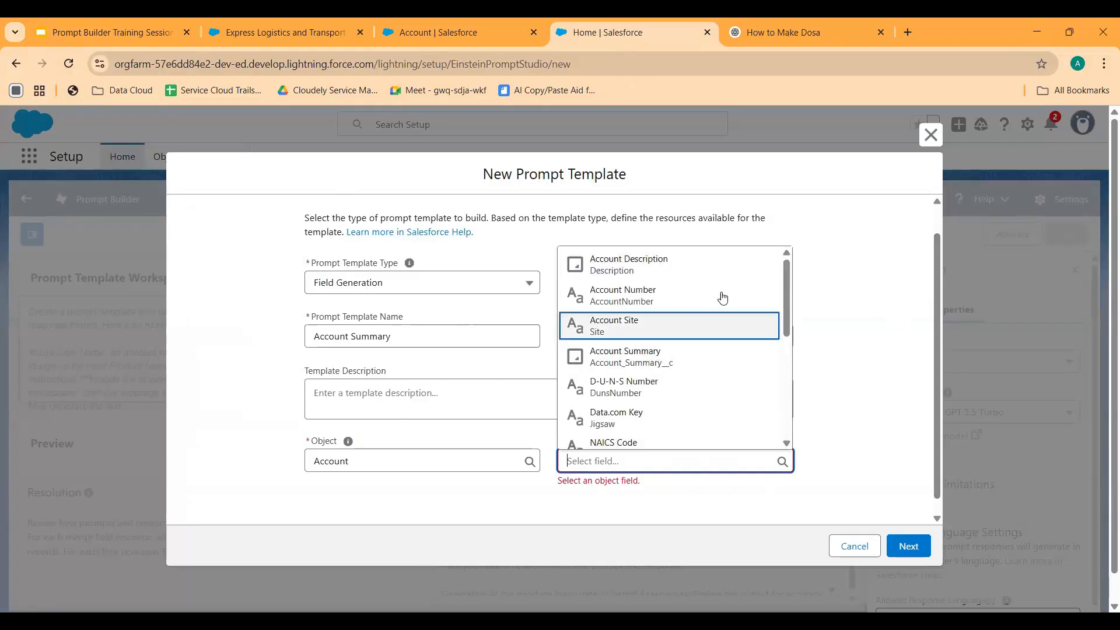
left_click(693, 362)
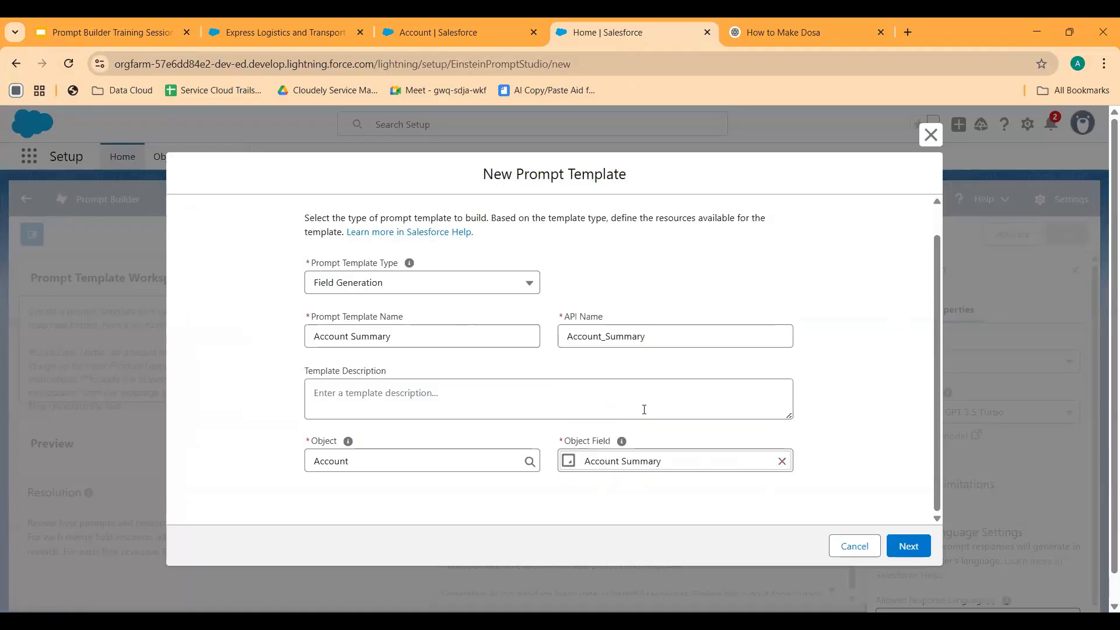
left_click(517, 396)
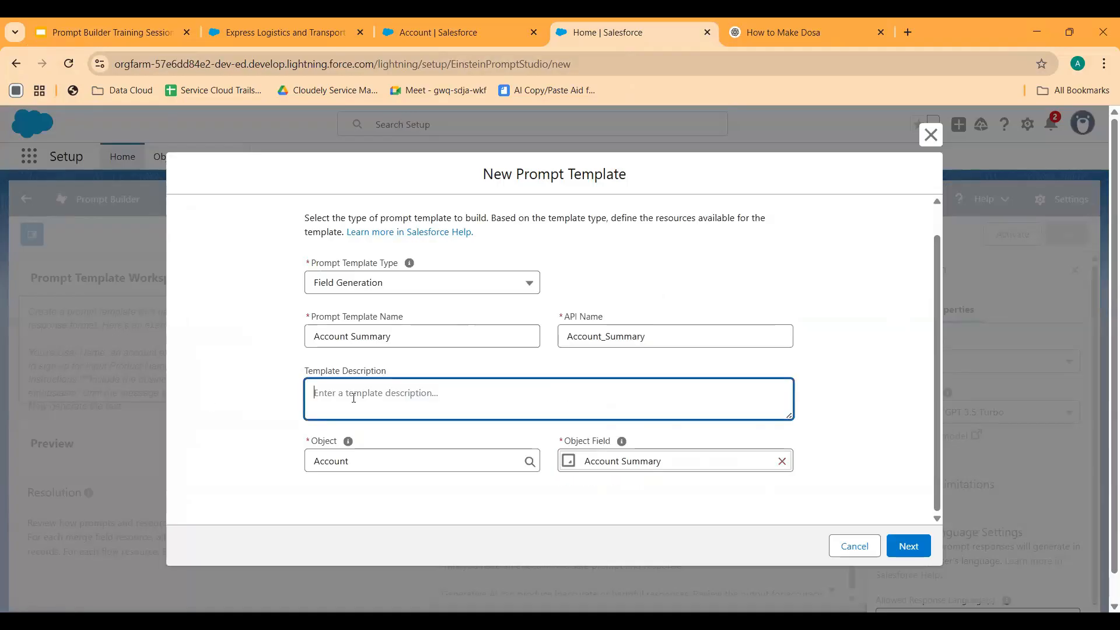
type("This template will help i")
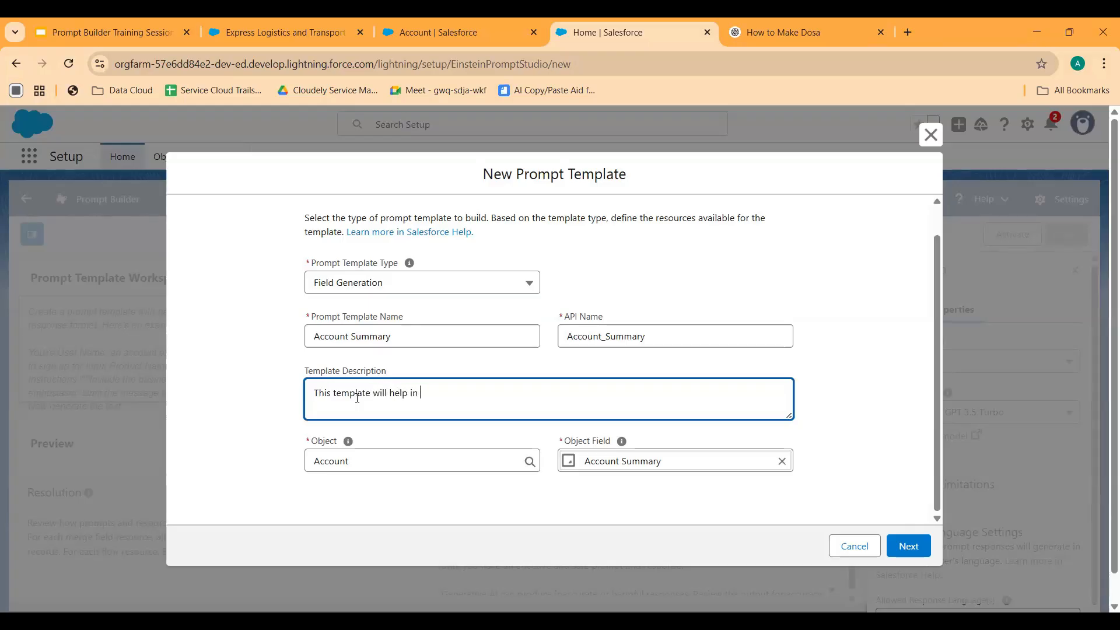
type("ng the Account Summary")
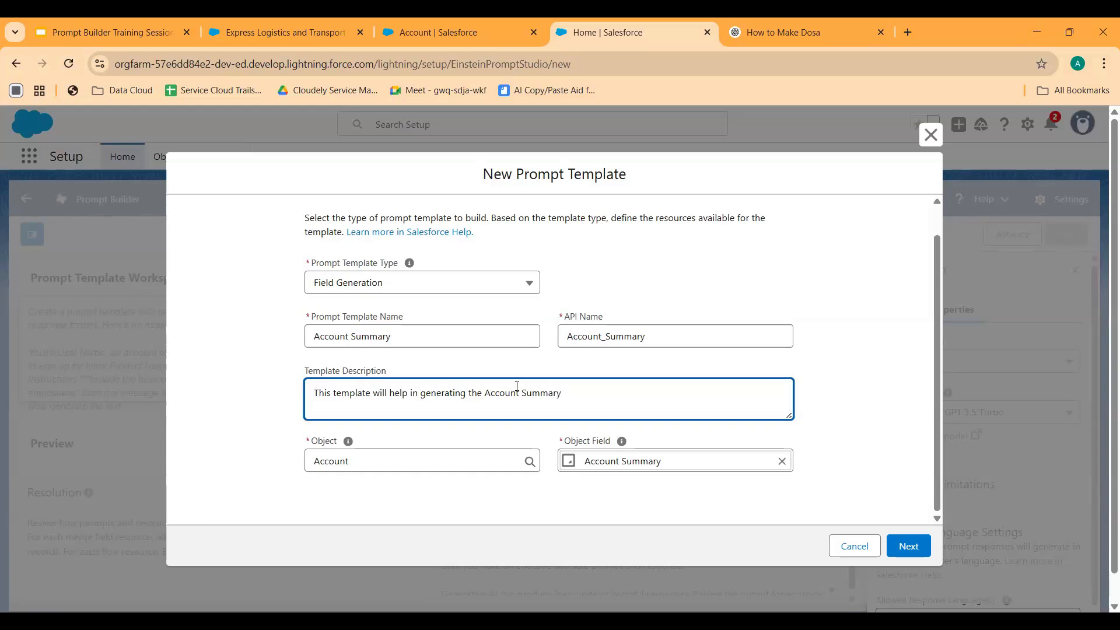
left_click(899, 542)
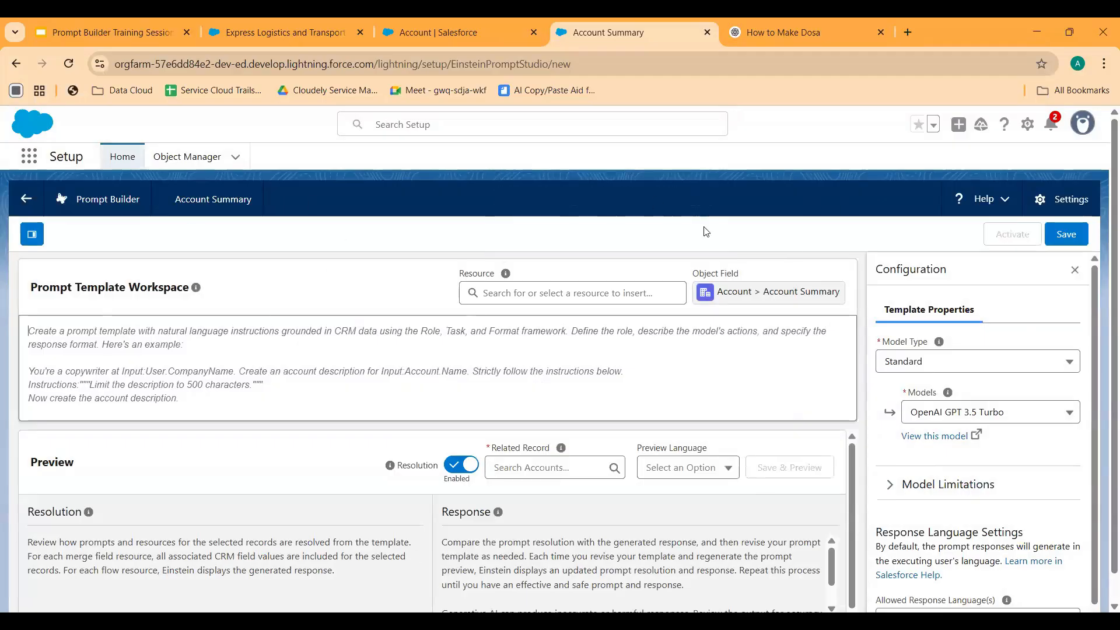
Examine the prompt template workspace and preview areas, and hide and reshow the Configuration panel.
scroll(475, 258, "down", 1)
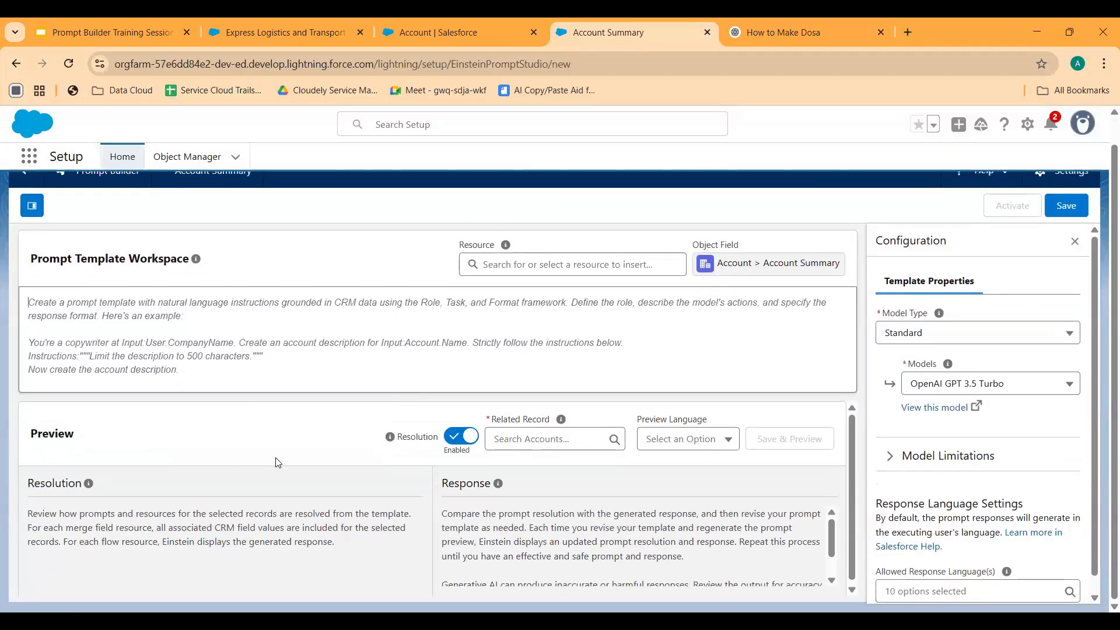
scroll(405, 381, "up", 1)
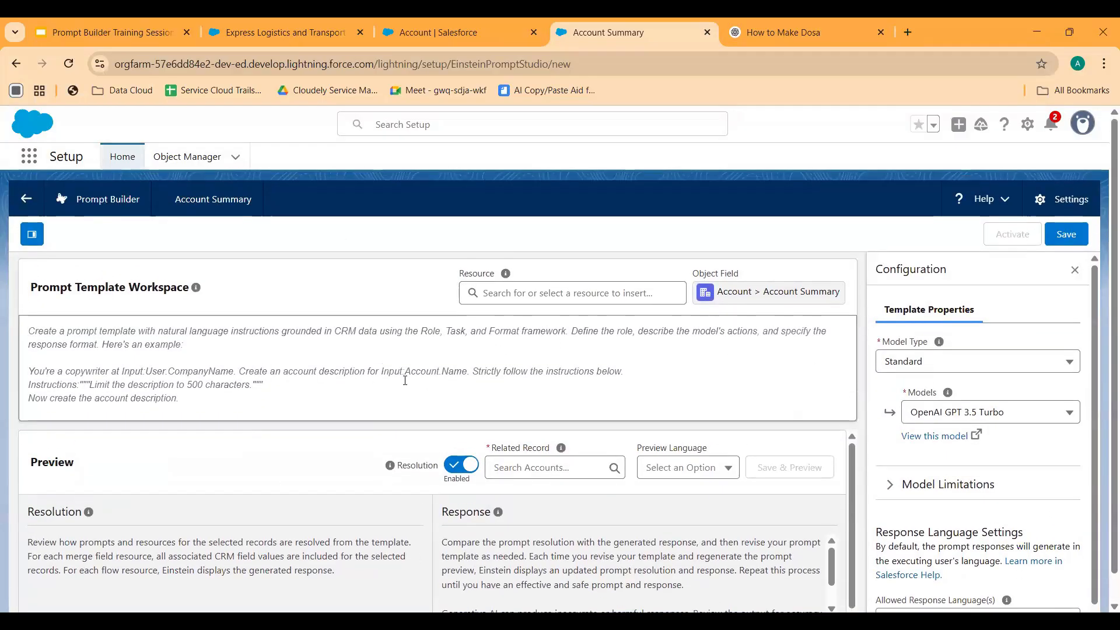
left_click(34, 235)
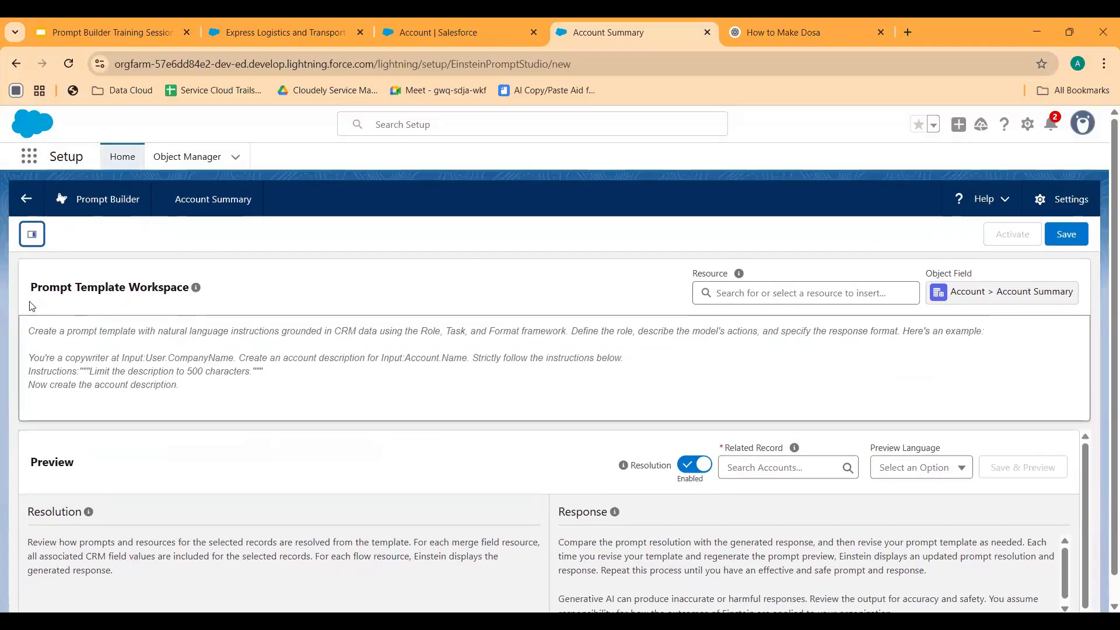
left_click(33, 235)
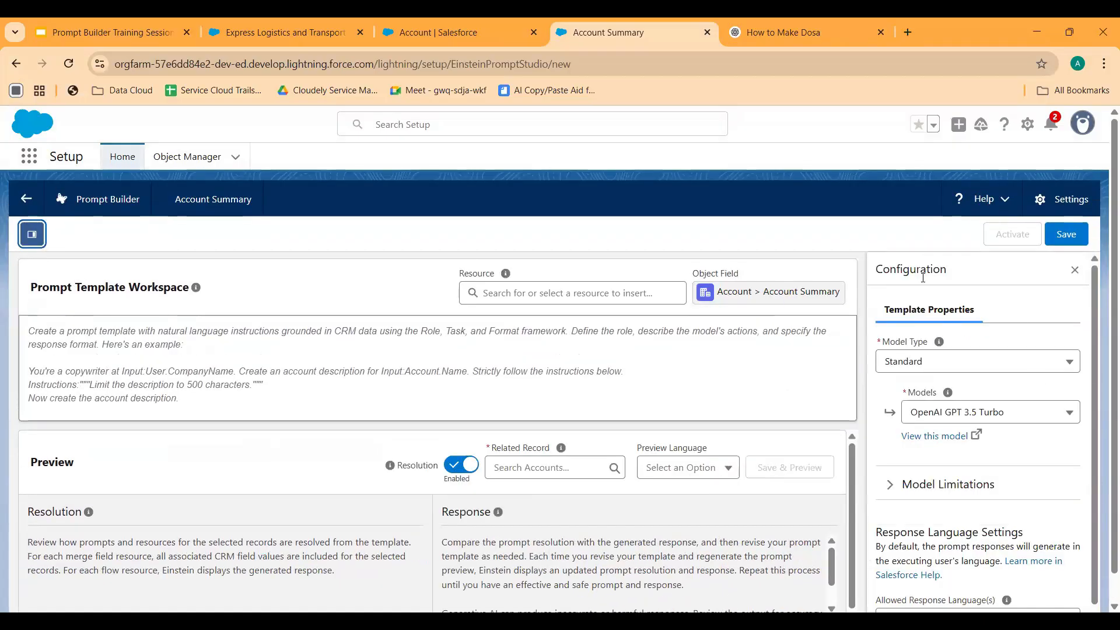
left_click(970, 274)
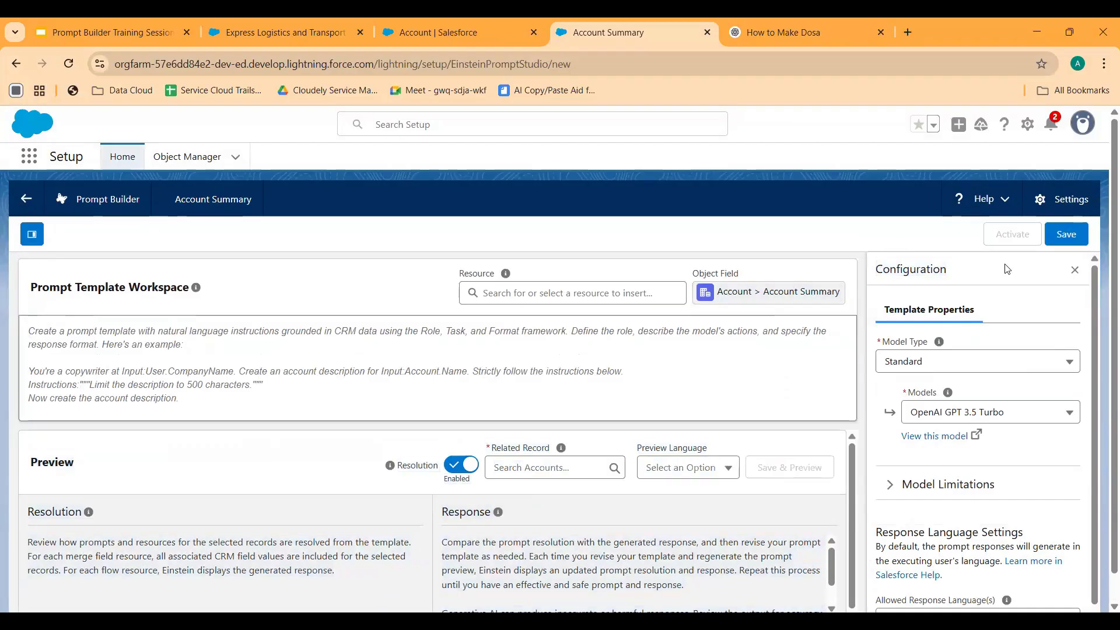
left_click_drag(956, 275, 874, 268)
left_click(951, 277)
scroll(527, 418, "down", 1)
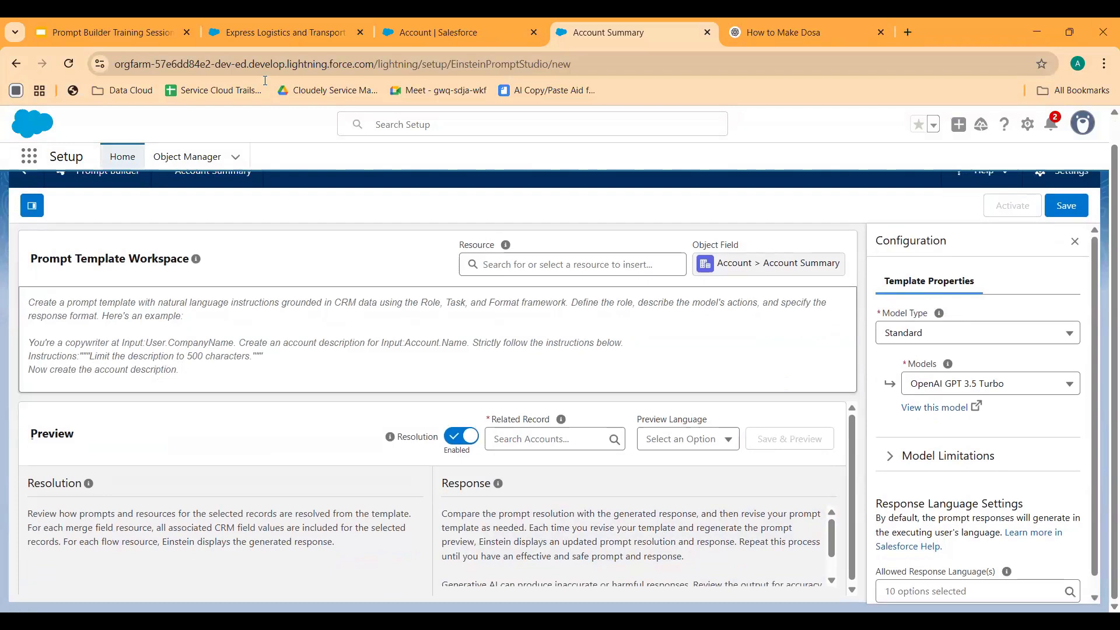
Switch to the Google Slides training presentation and look through its earlier slides.
left_click(105, 32)
left_click(74, 453)
left_click(88, 391)
key("Down")
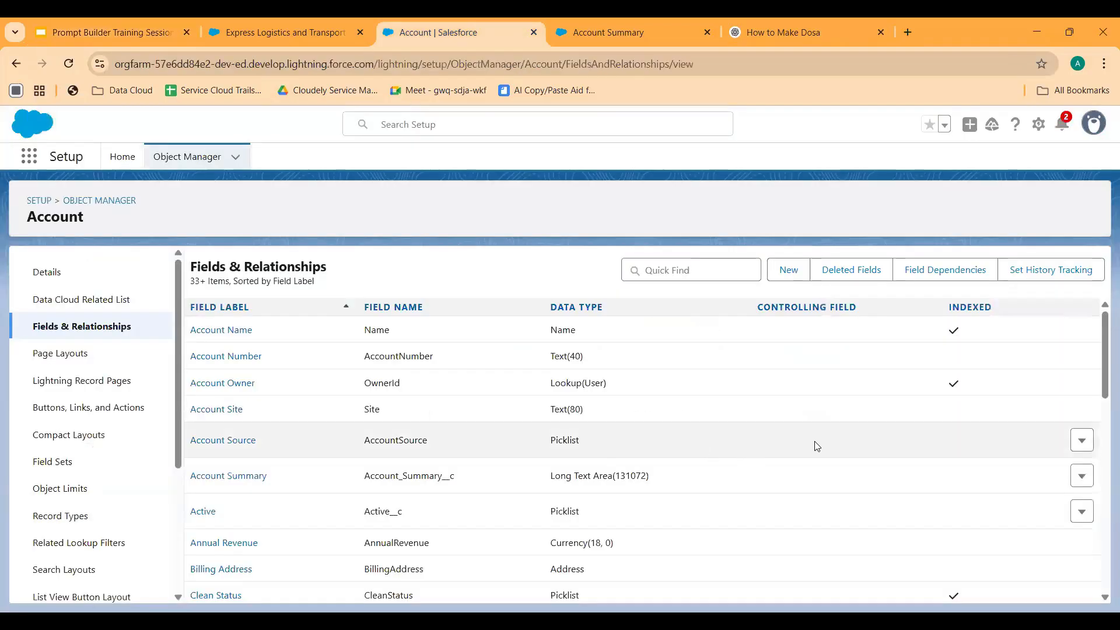
Move the Account Summary template's browser tab ahead of the Account tab, and set the template's model to OpenAI GPT 4.
left_click(402, 34)
left_click_drag(593, 38, 502, 41)
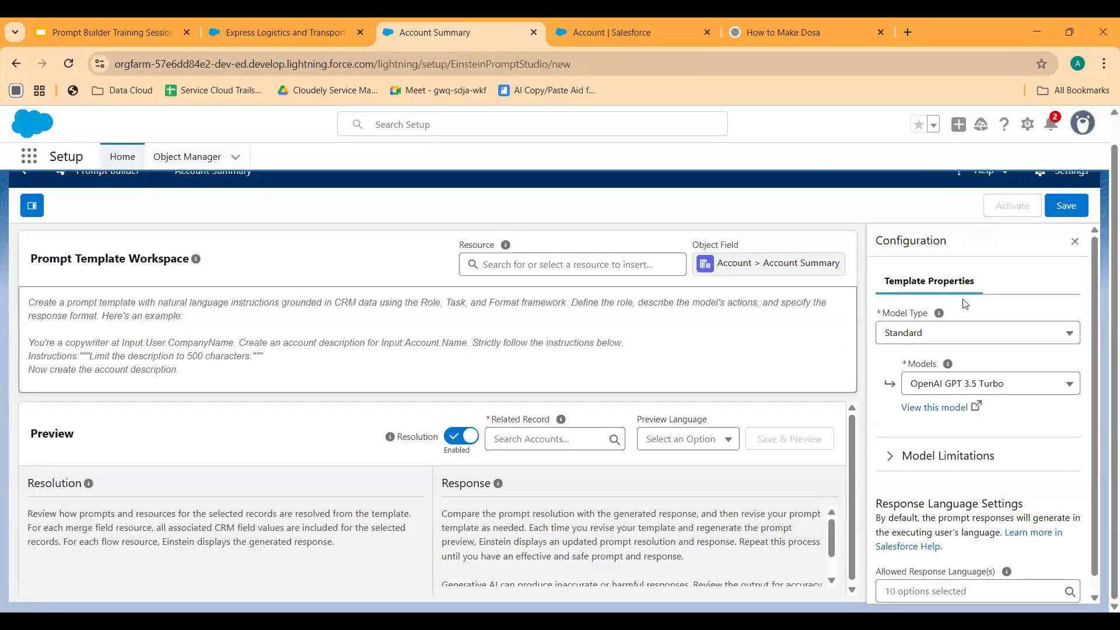
scroll(949, 336, "down", 1)
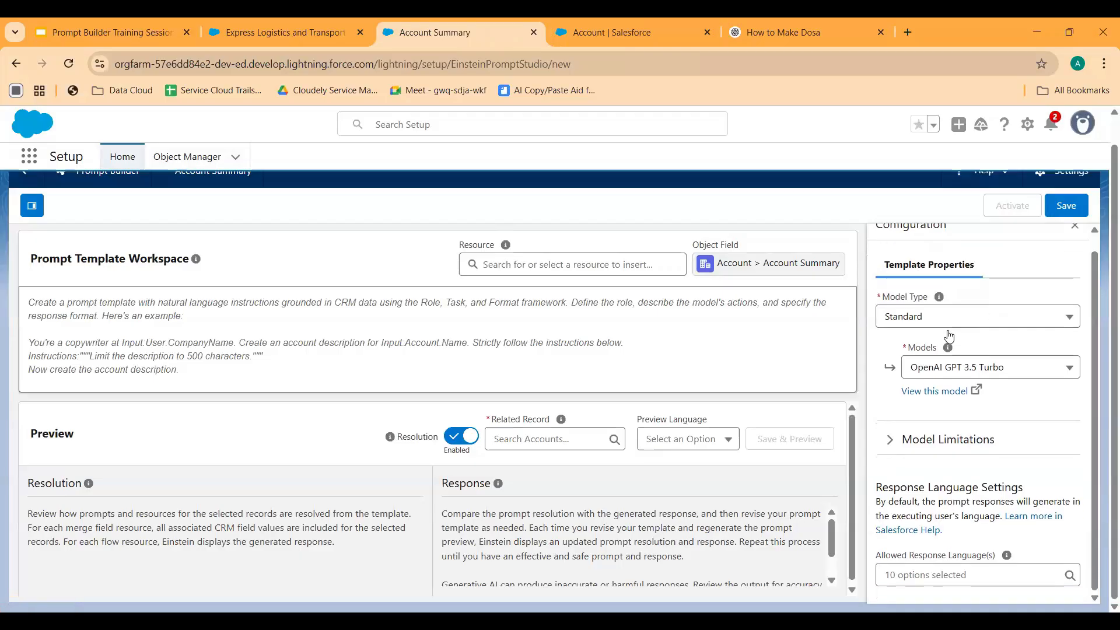
mouse_move(939, 299)
left_click(788, 36)
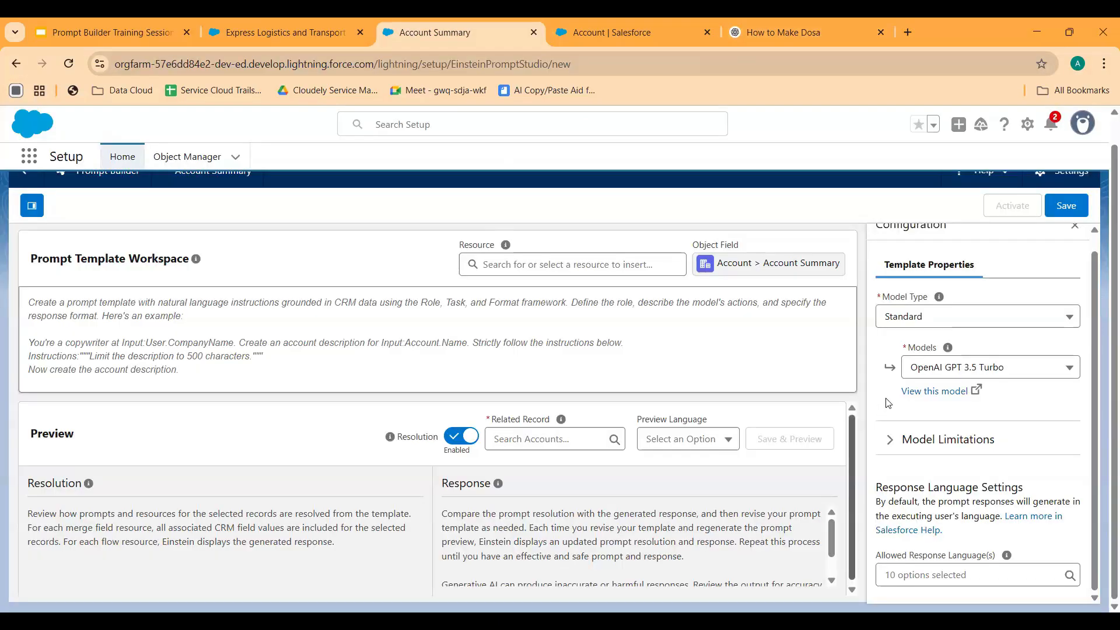
left_click(1025, 373)
scroll(1020, 467, "down", 5)
scroll(1022, 501, "up", 5)
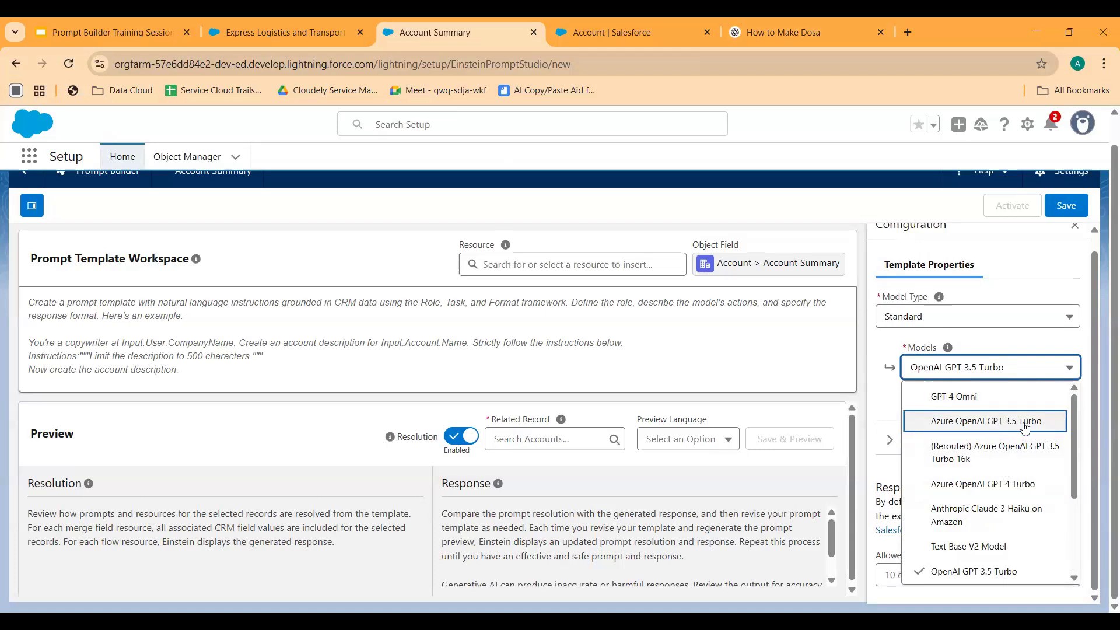
scroll(1025, 428, "down", 1)
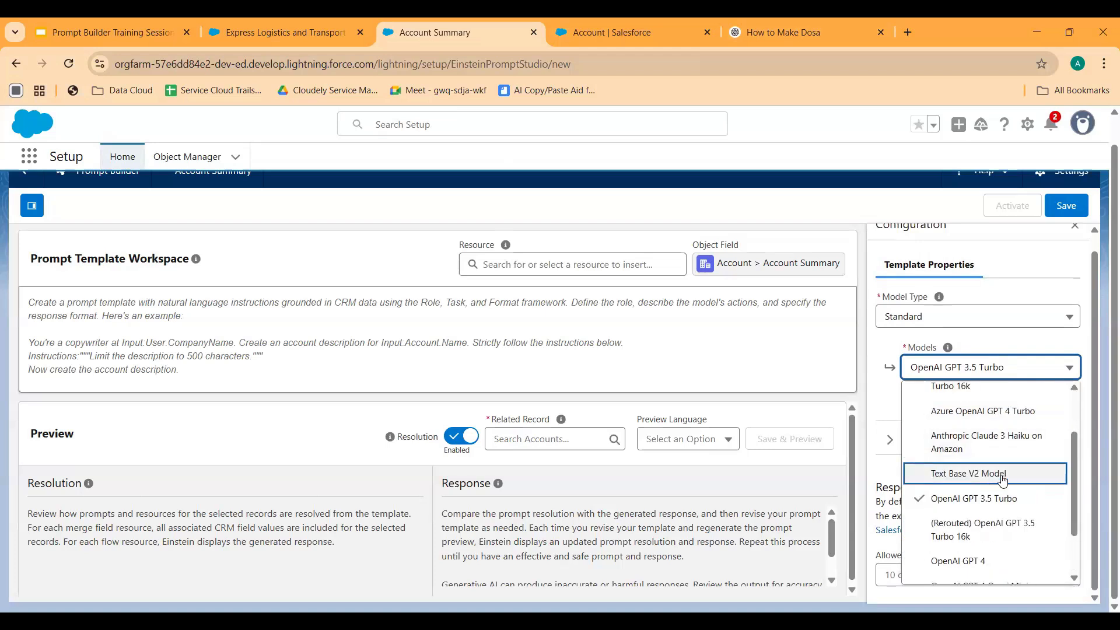
scroll(990, 451, "down", 1)
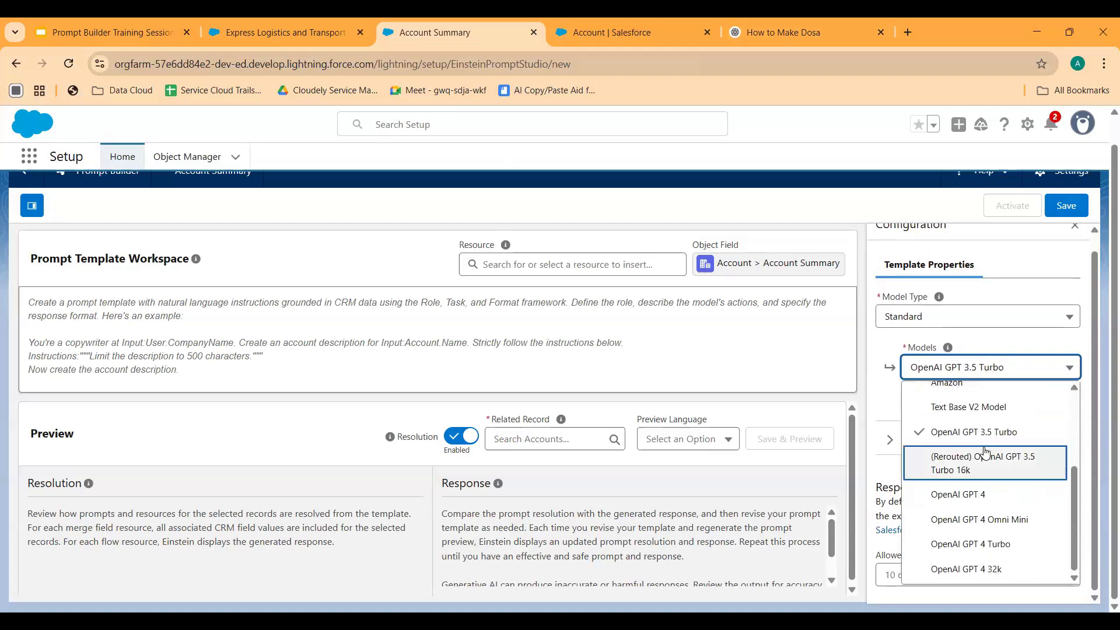
left_click(1007, 497)
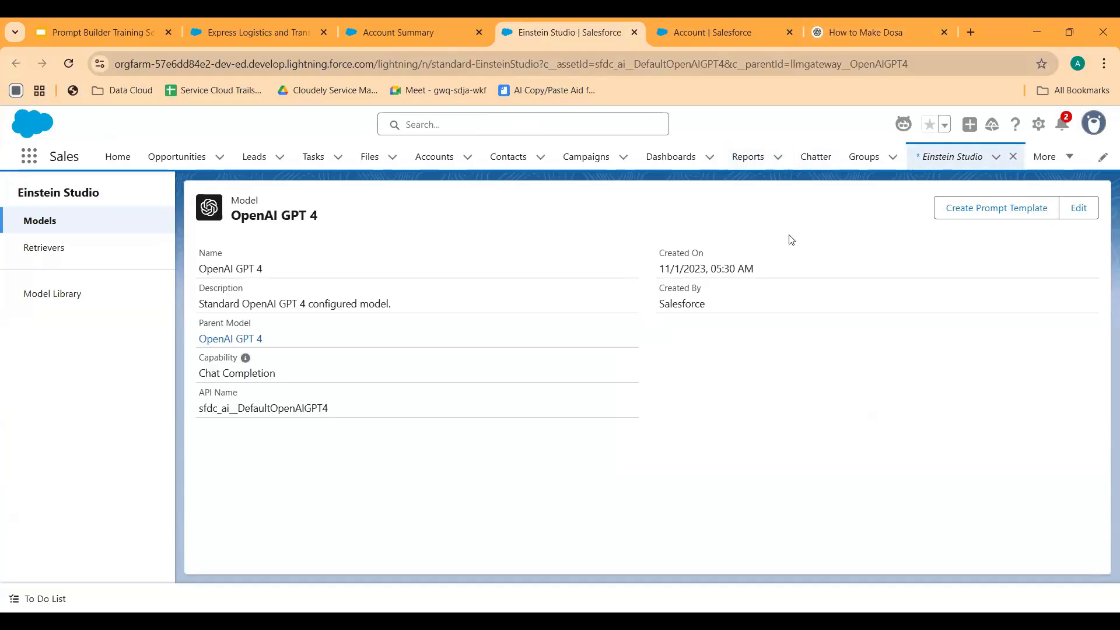
Look at the Retrievers and the Model Library in Einstein Studio, and return to the Account Summary template.
left_click(140, 257)
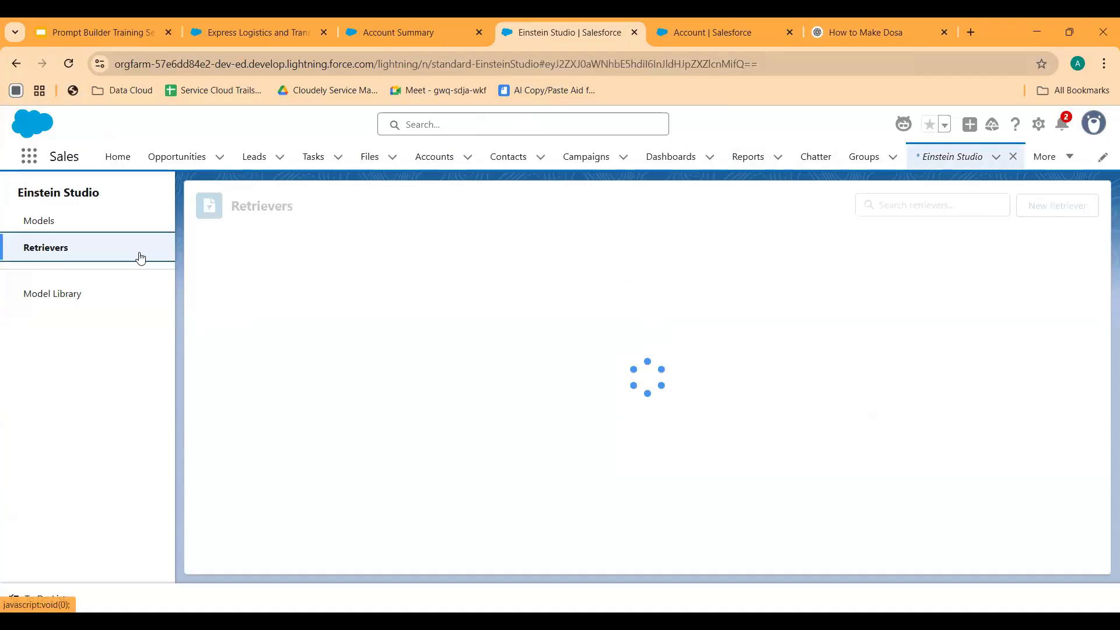
left_click(75, 296)
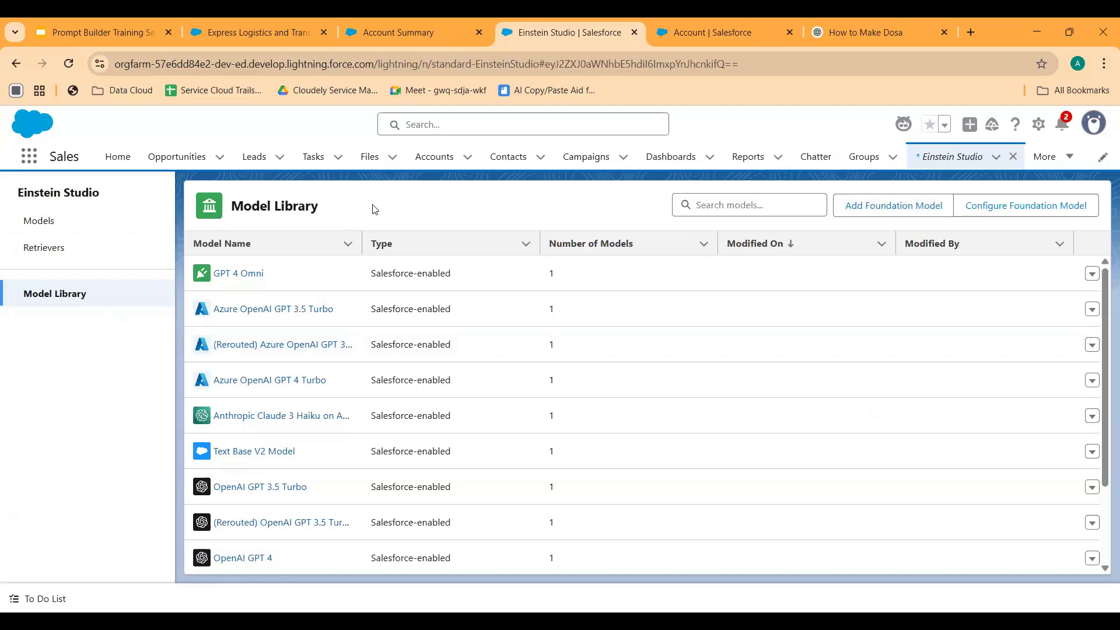
left_click(390, 39)
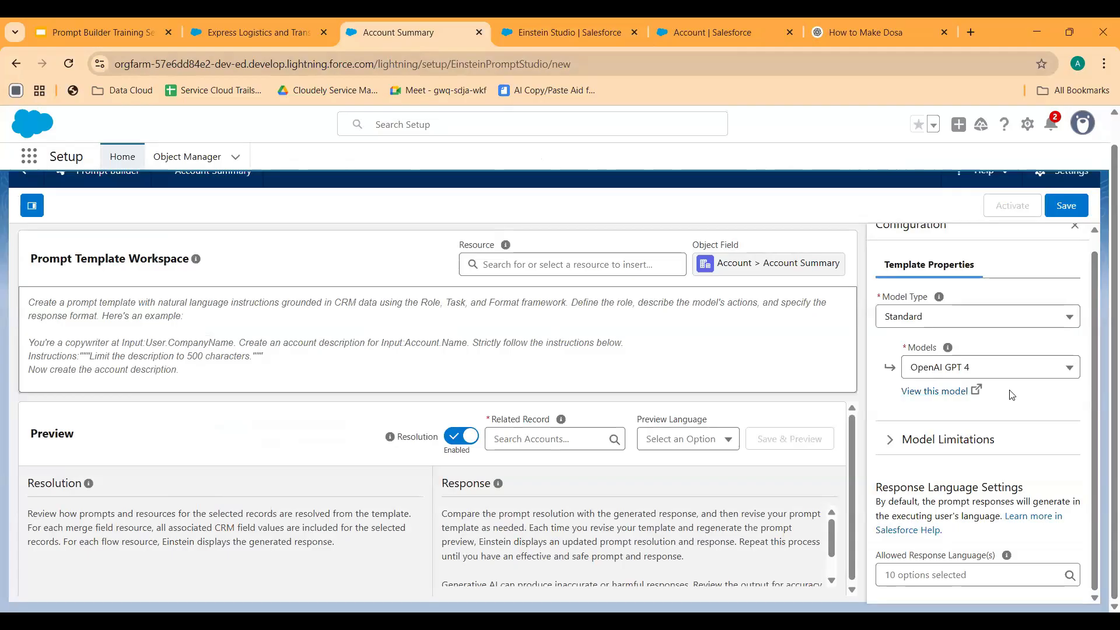
Look through the standard models available to the template, and expand the Model Limitations section for OpenAI GPT 4.
left_click(977, 372)
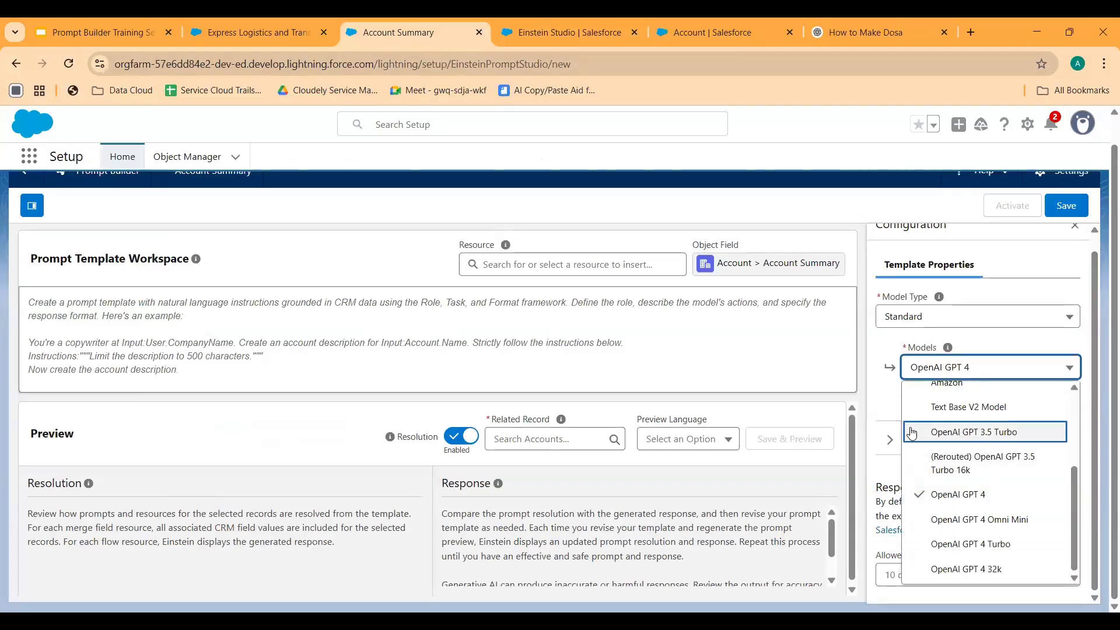
scroll(913, 432, "up", 2)
left_click(889, 390)
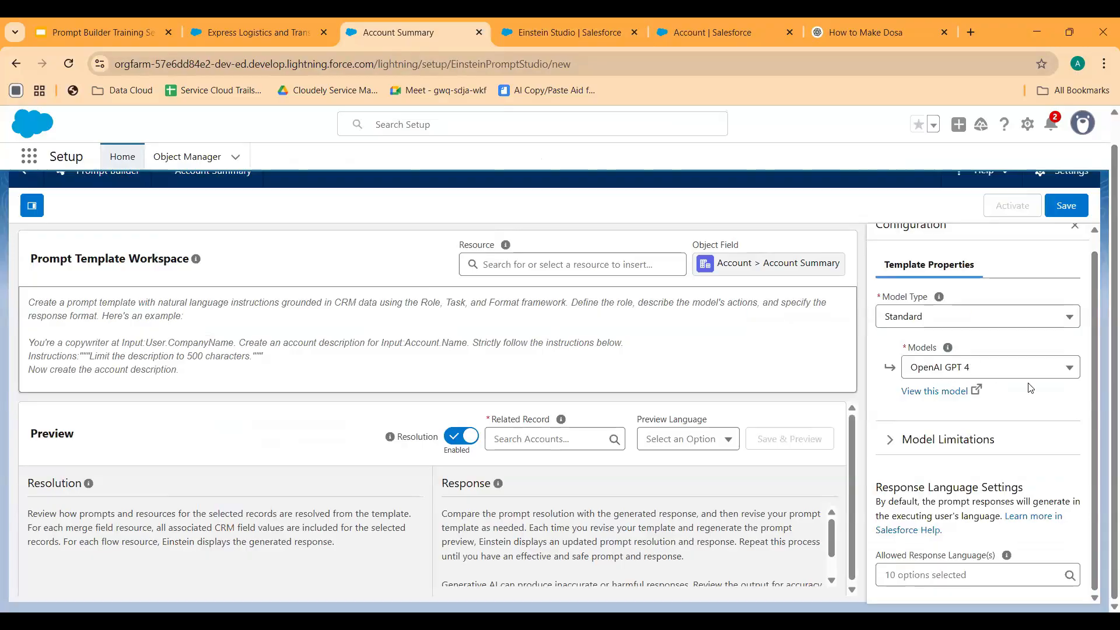
left_click(892, 438)
scroll(933, 437, "down", 2)
scroll(966, 429, "up", 2)
left_click(1025, 297)
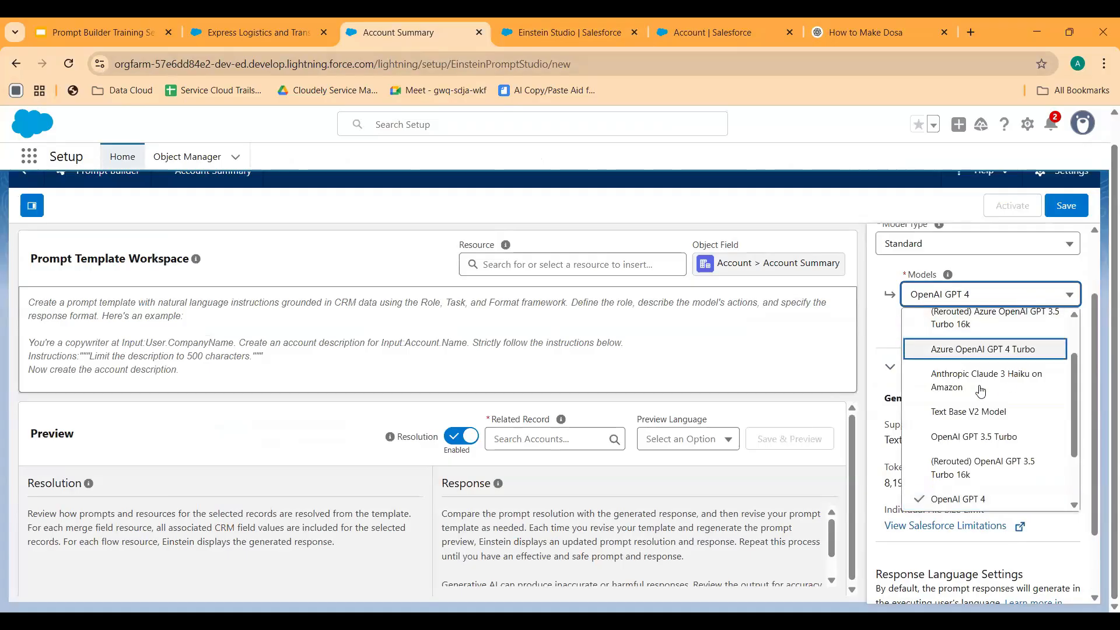
left_click(892, 398)
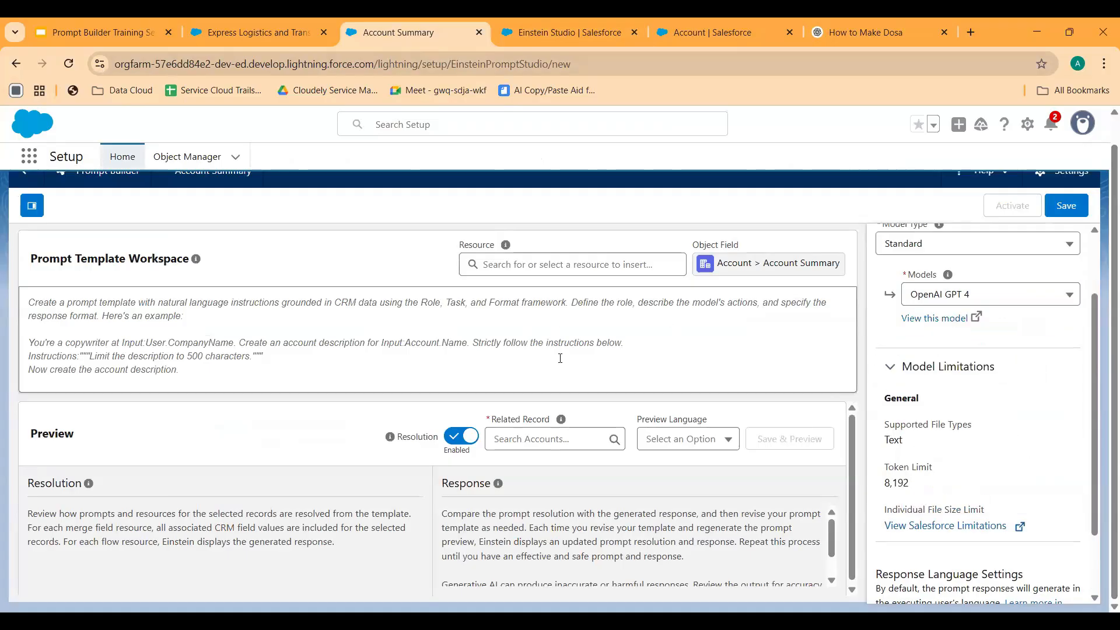
Examine the token limit in Model Limitations, and collapse that section again.
left_click_drag(911, 487, 886, 490)
left_click(925, 484)
double_click(887, 485)
left_click(1007, 451)
scroll(904, 431, "up", 3)
scroll(909, 446, "up", 1)
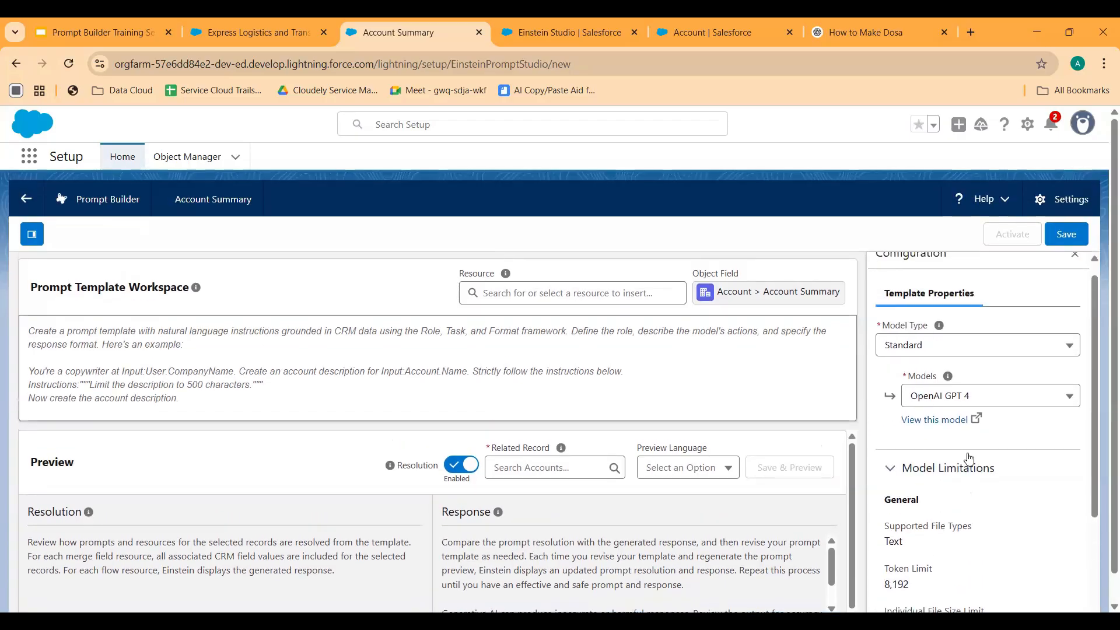
scroll(911, 409, "up", 1)
left_click(888, 486)
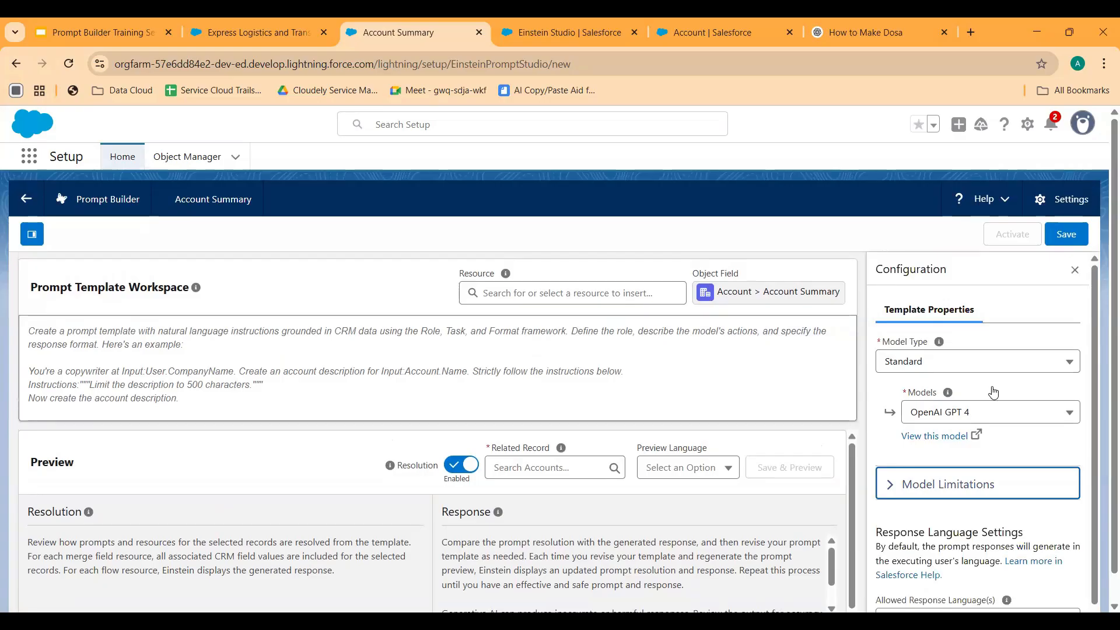
left_click(933, 409)
left_click(915, 409)
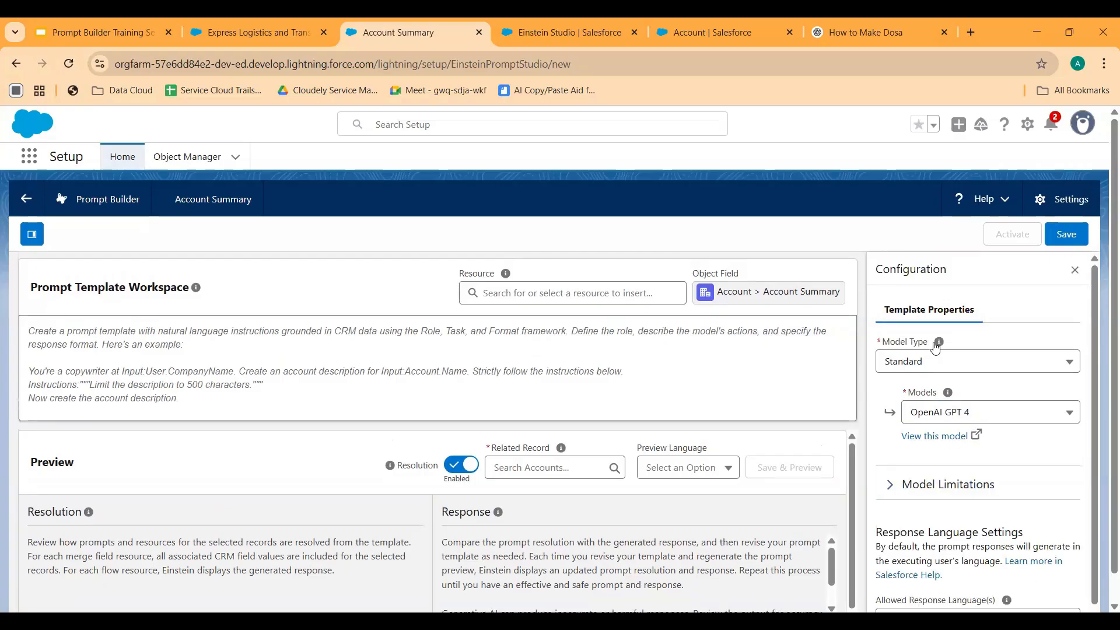
Look through the allowed response languages and the Model Type options in the template's configuration.
scroll(922, 455, "down", 1)
left_click_drag(879, 487, 1025, 488)
left_click(962, 575)
scroll(962, 531, "down", 1)
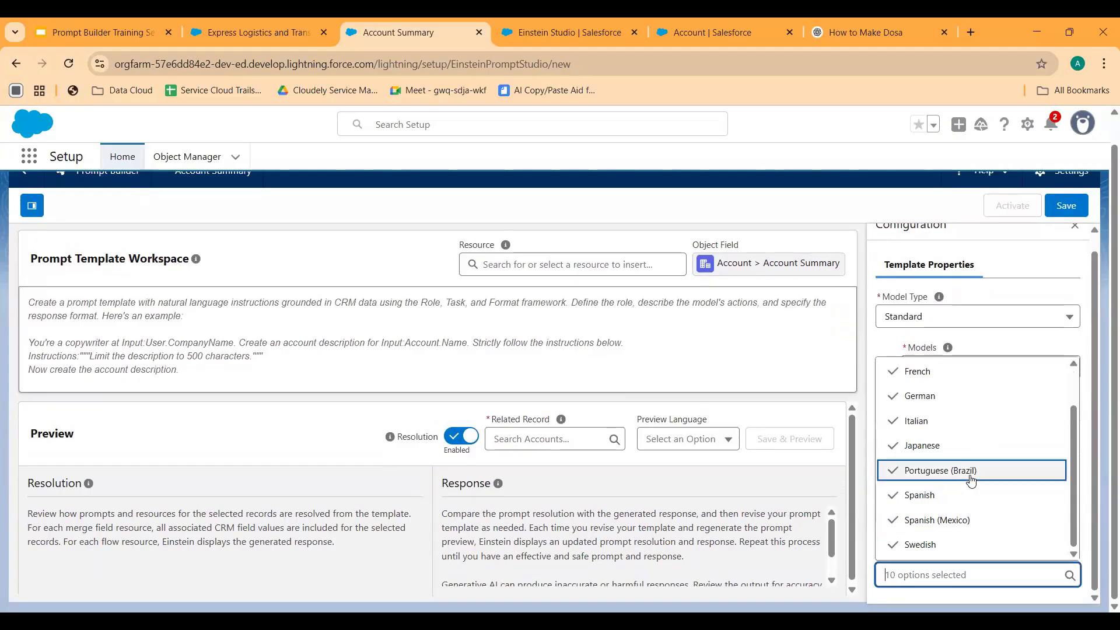
scroll(969, 443, "up", 2)
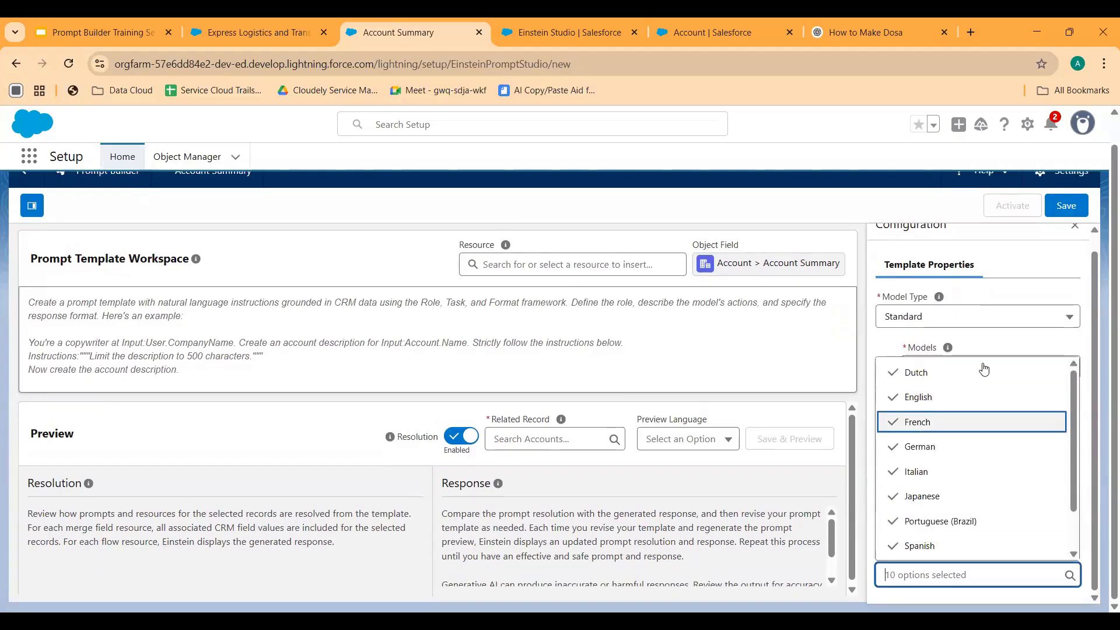
left_click(891, 321)
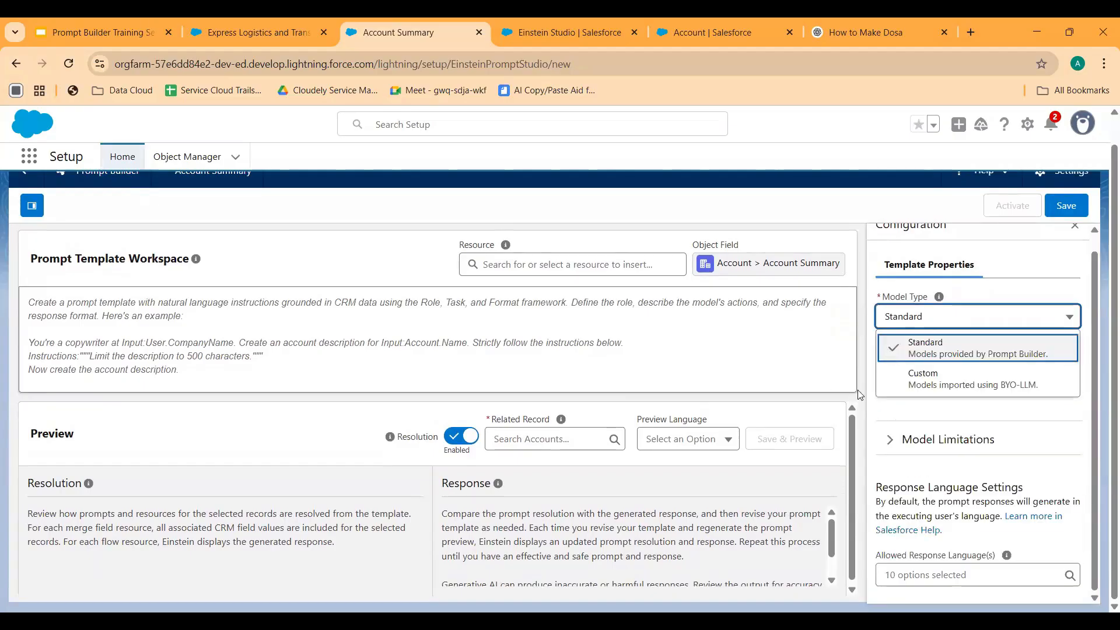
left_click(885, 415)
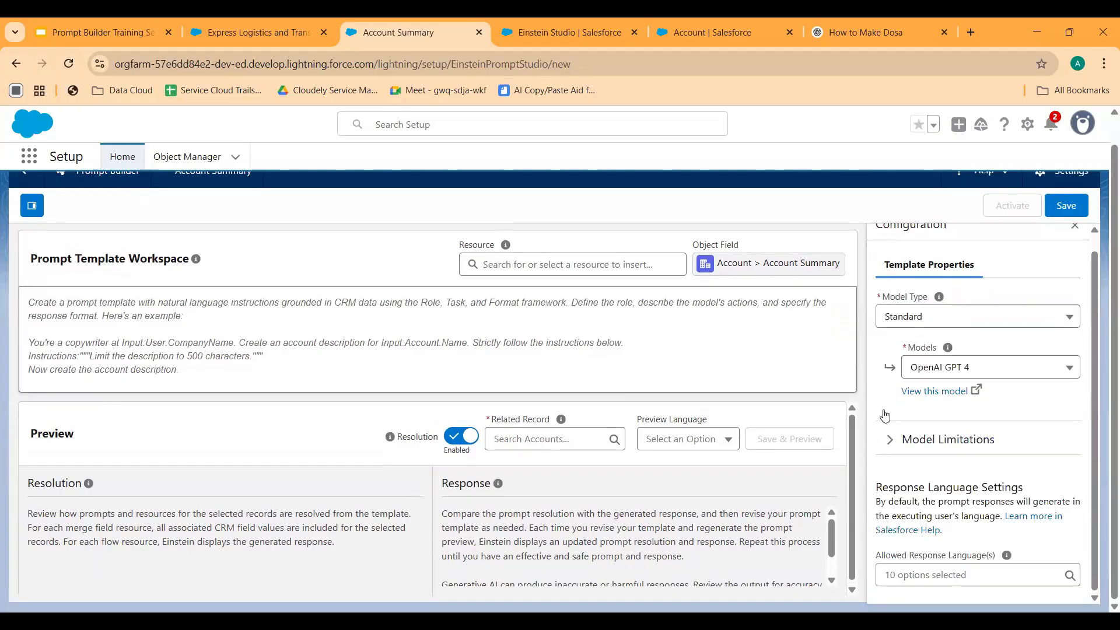
Switch to the Express Logistics and Transport browser tab, open the recently viewed lead's details and examine its Description field.
left_click(277, 42)
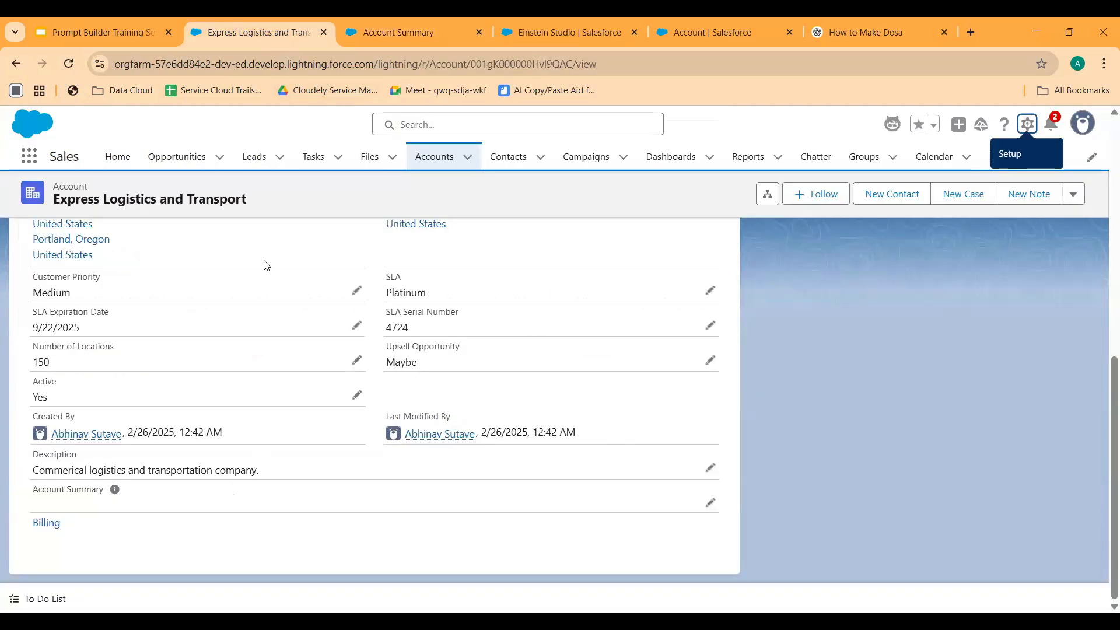
left_click(247, 157)
left_click(111, 296)
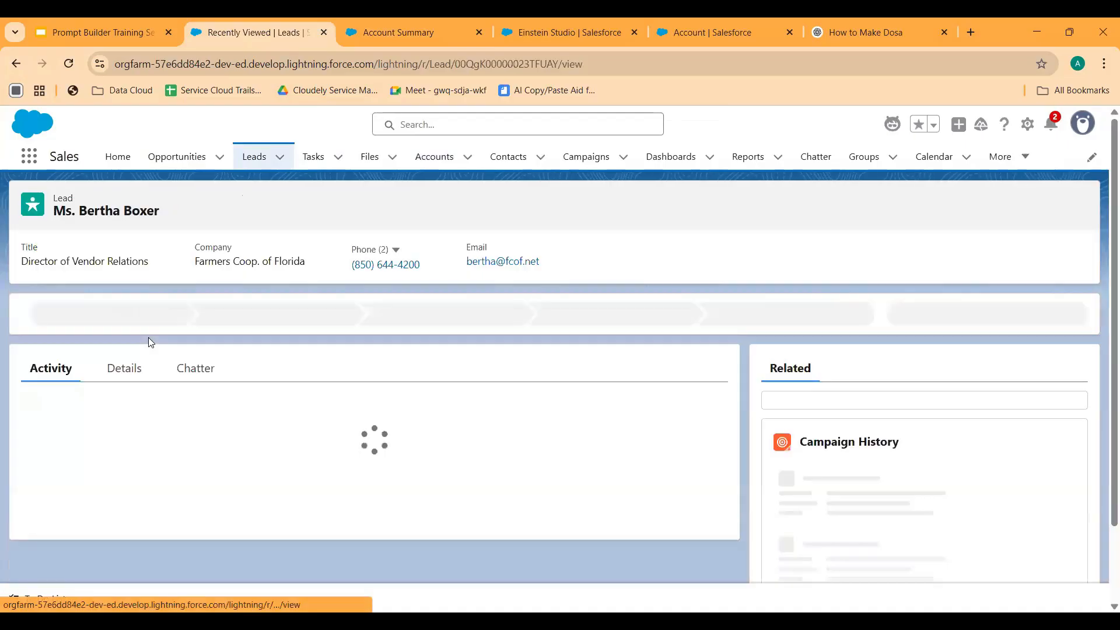
left_click(125, 325)
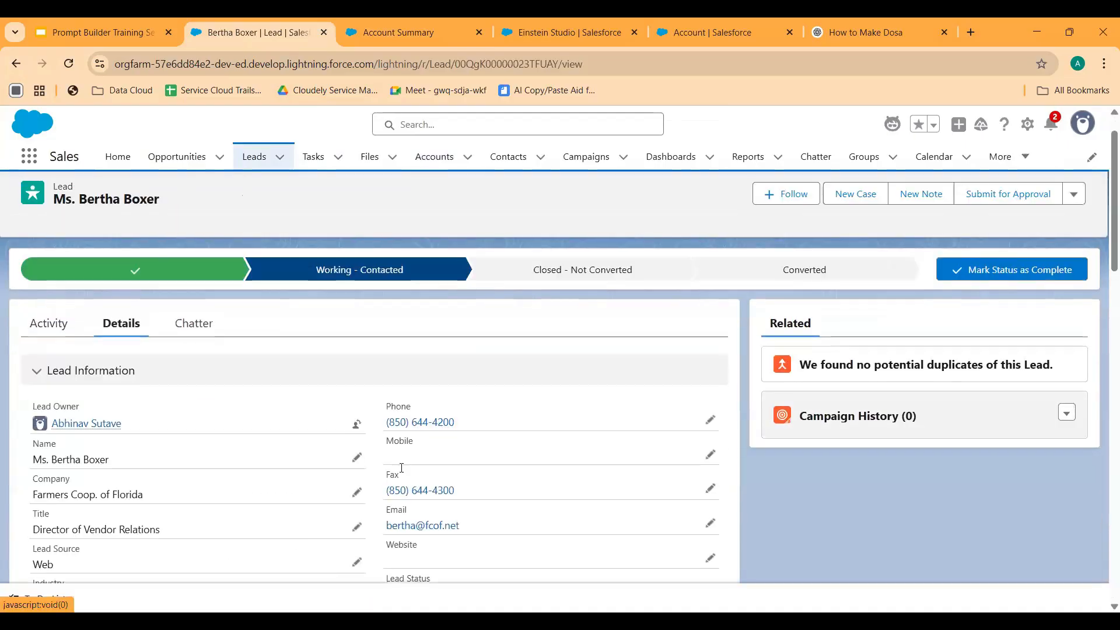
scroll(402, 468, "down", 10)
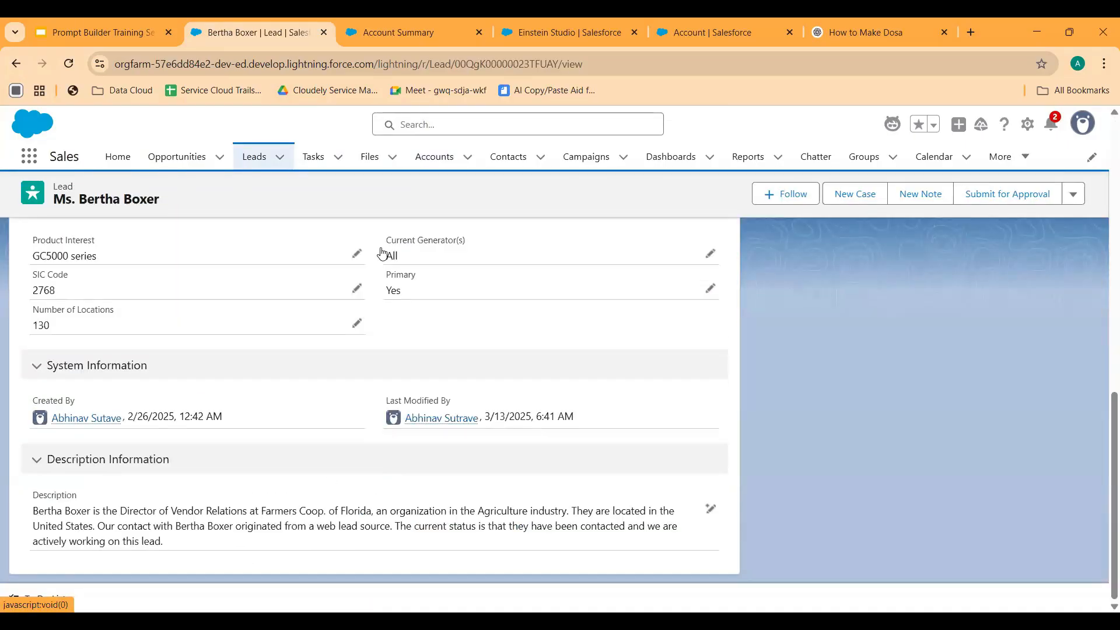
Return to the Account Summary template and review its list of allowed response languages.
left_click(402, 32)
left_click(949, 574)
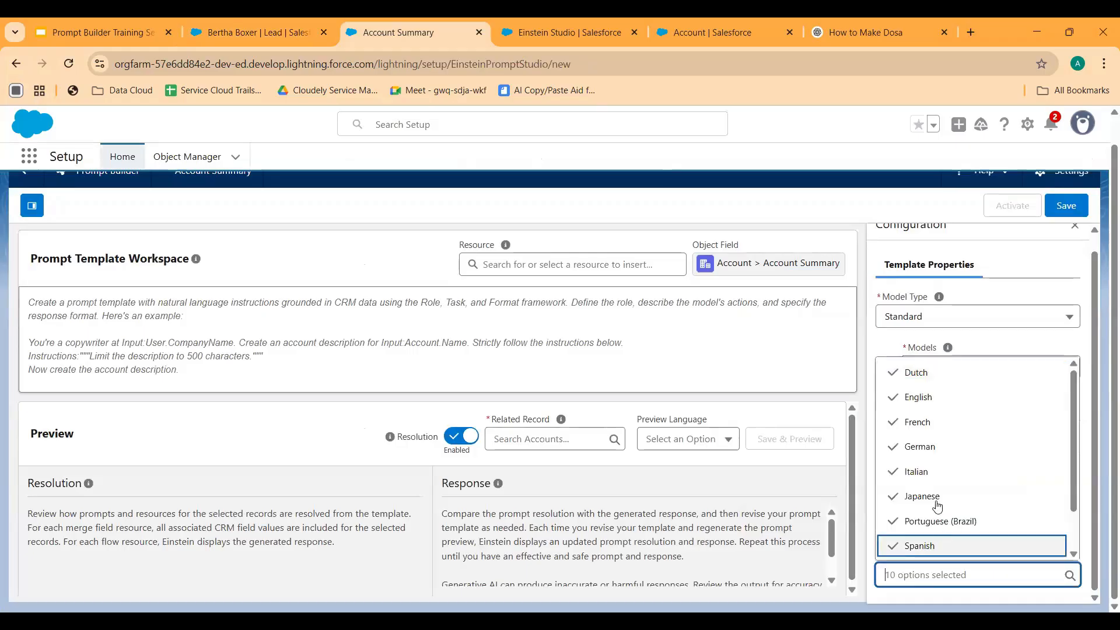
scroll(937, 506, "down", 2)
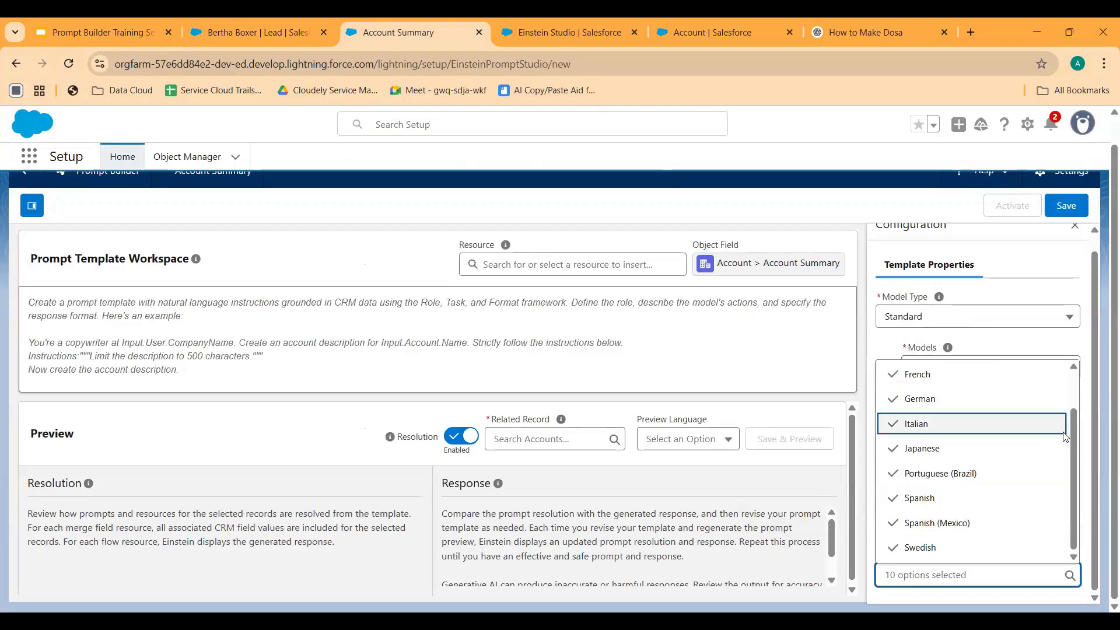
scroll(1066, 437, "up", 2)
left_click(1055, 343)
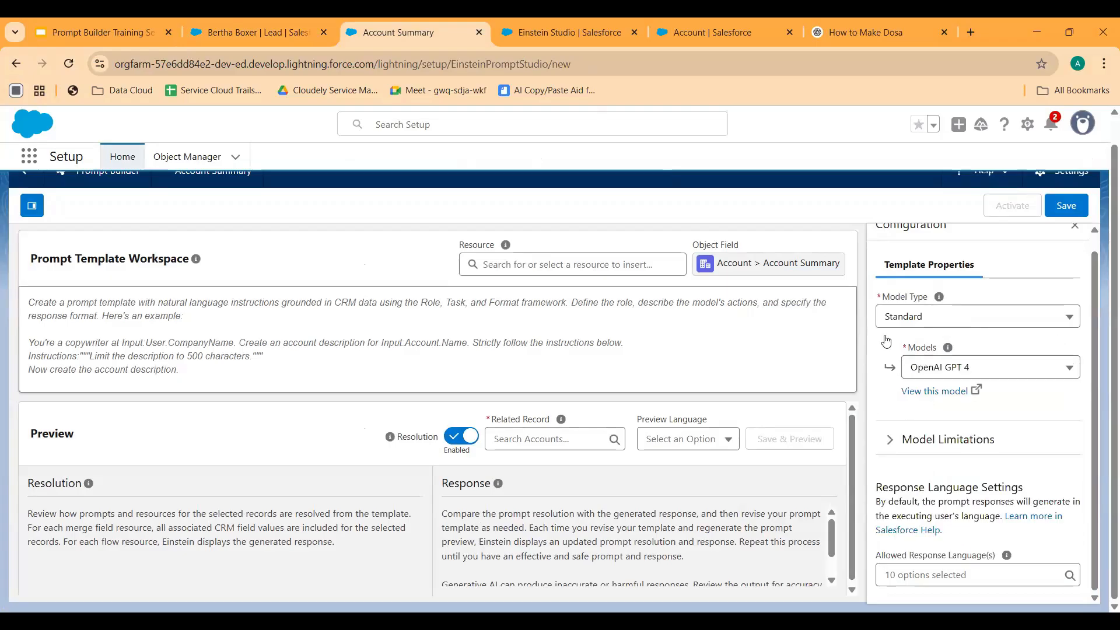
Hide the Configuration panel to widen the prompt template workspace.
scroll(995, 365, "up", 1)
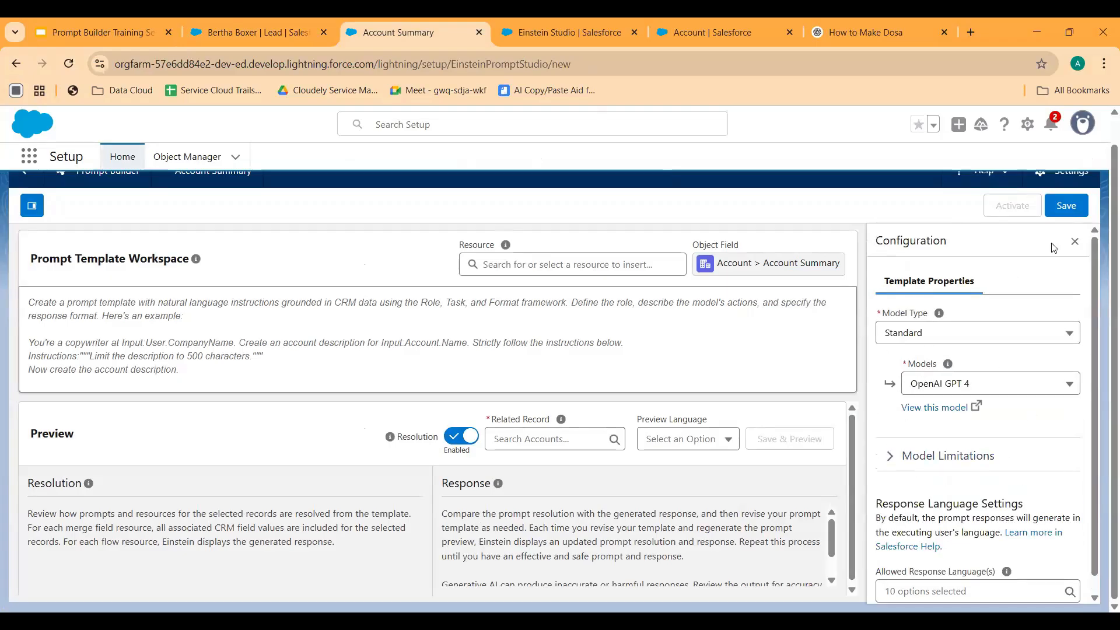
left_click(1075, 241)
scroll(576, 375, "up", 1)
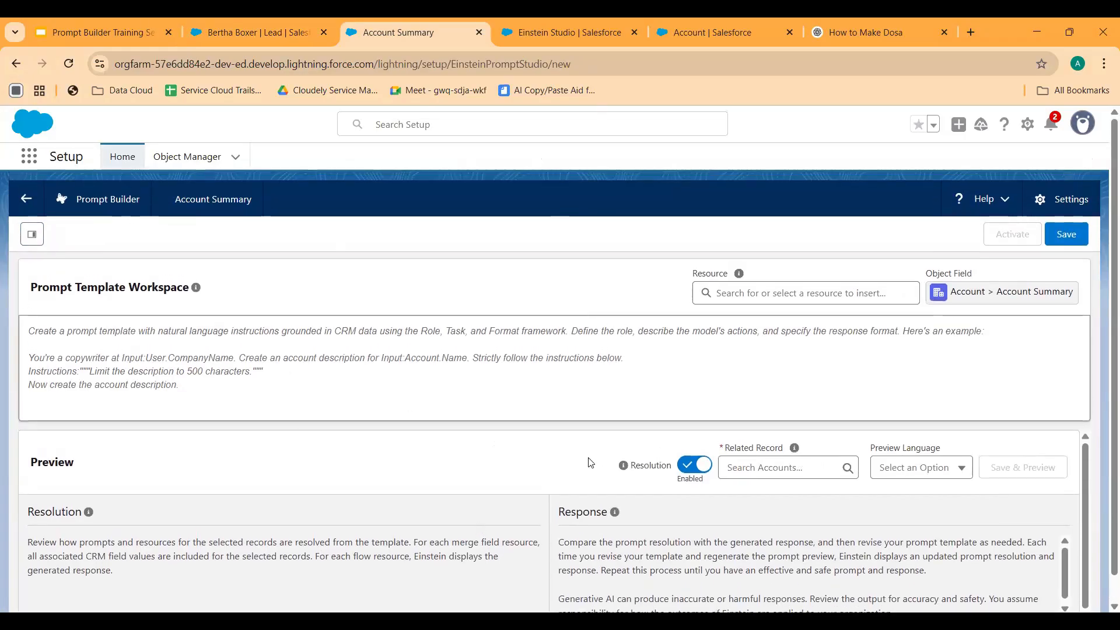
Enter the trial text "vdv" in the Prompt Template Workspace and delete it.
triple_click(134, 283)
left_click(253, 350)
type("vdv")
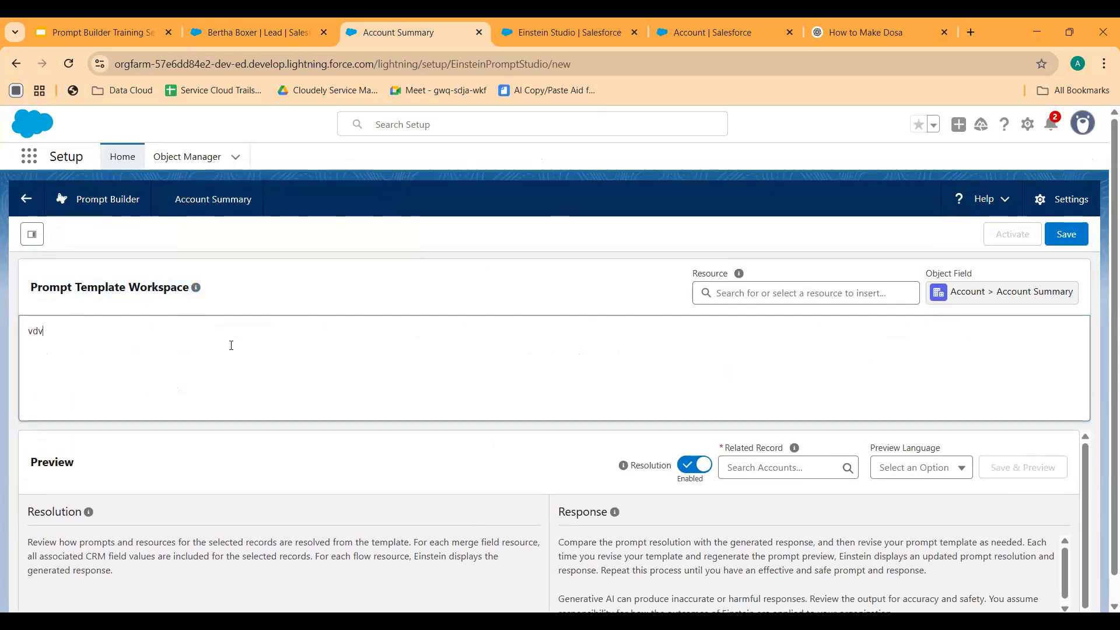
key("BackSpace")
key("BackSpace")
key("BackSpace")
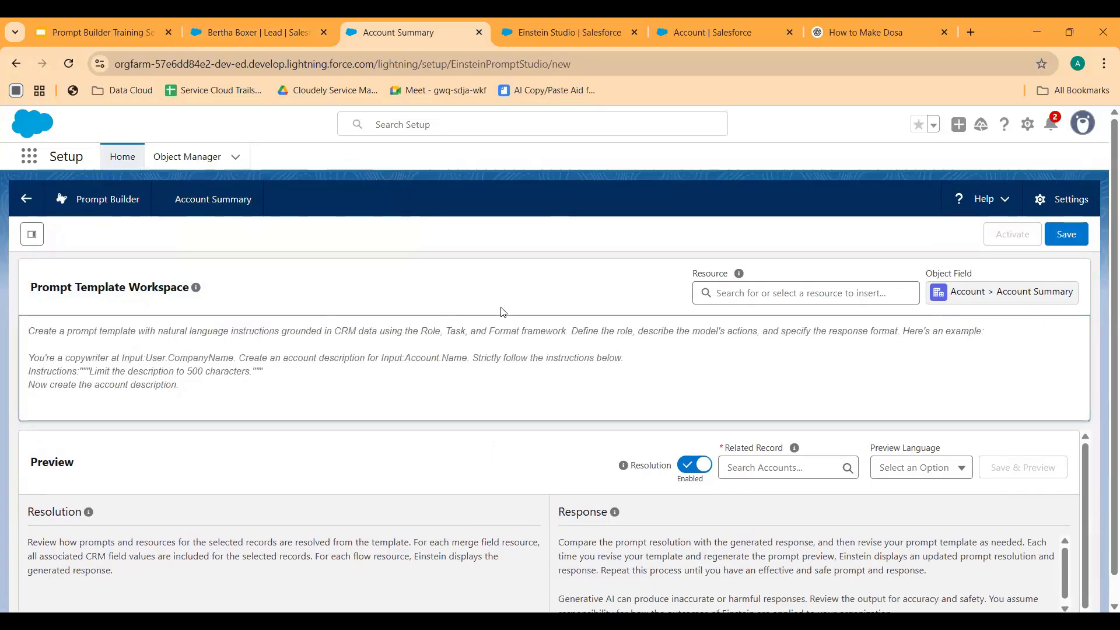
Look at the resource types that can be inserted in the prompt and at the template's Object Field.
left_click(771, 293)
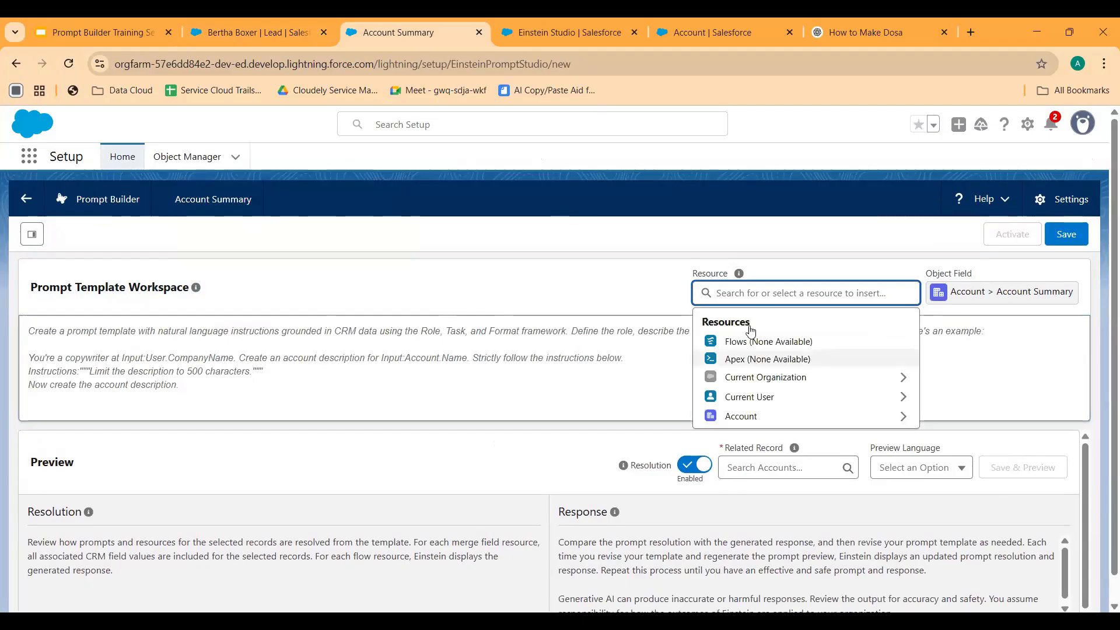
left_click(653, 305)
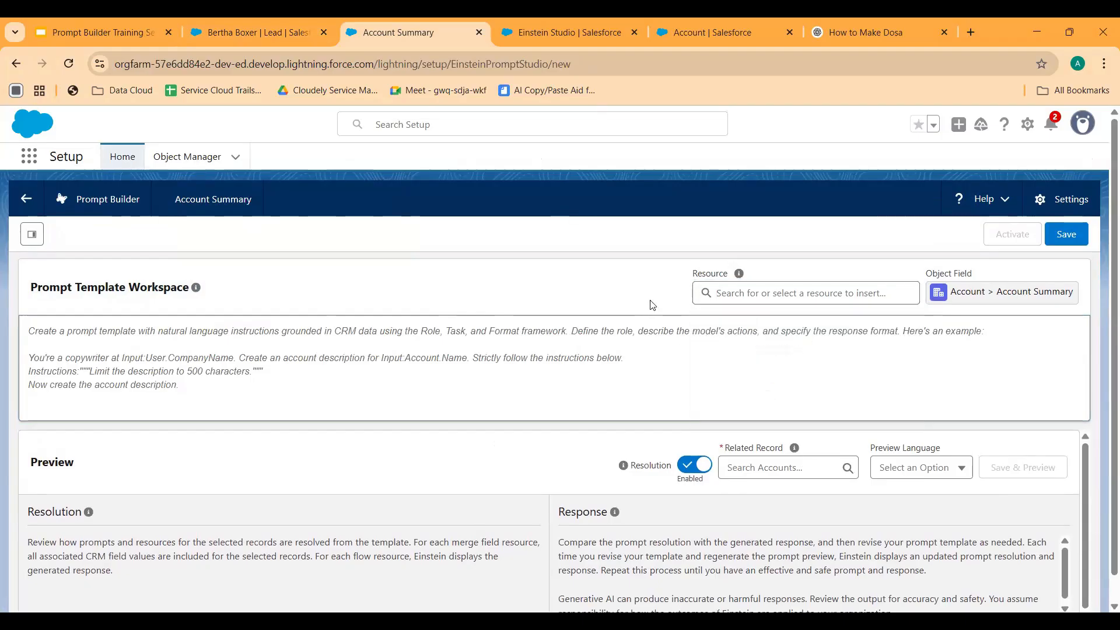
left_click_drag(974, 274, 926, 274)
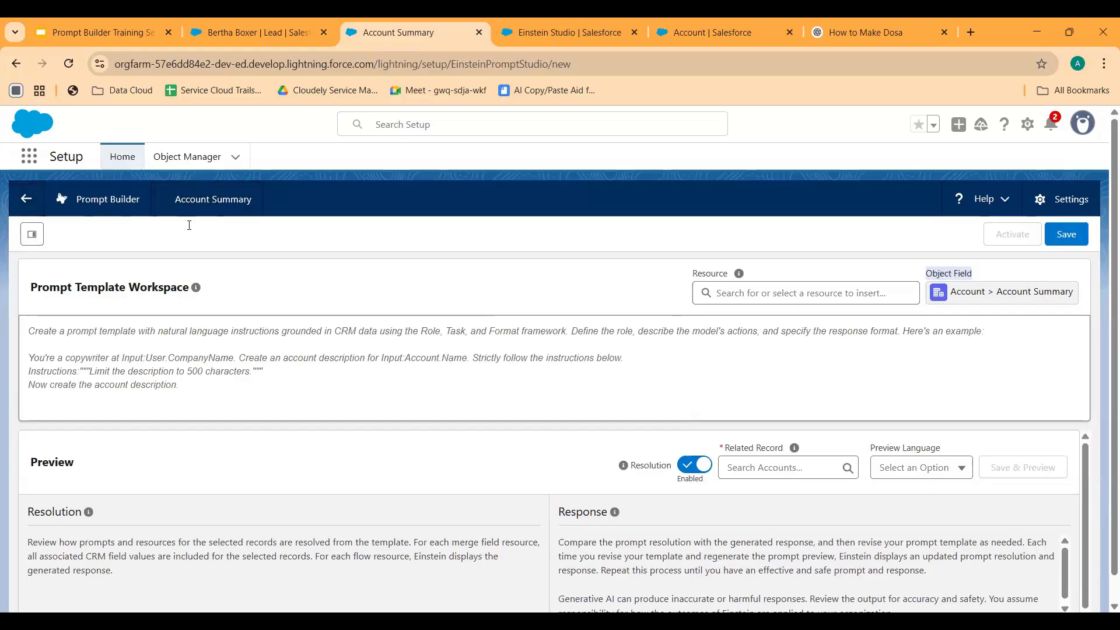
left_click(972, 292)
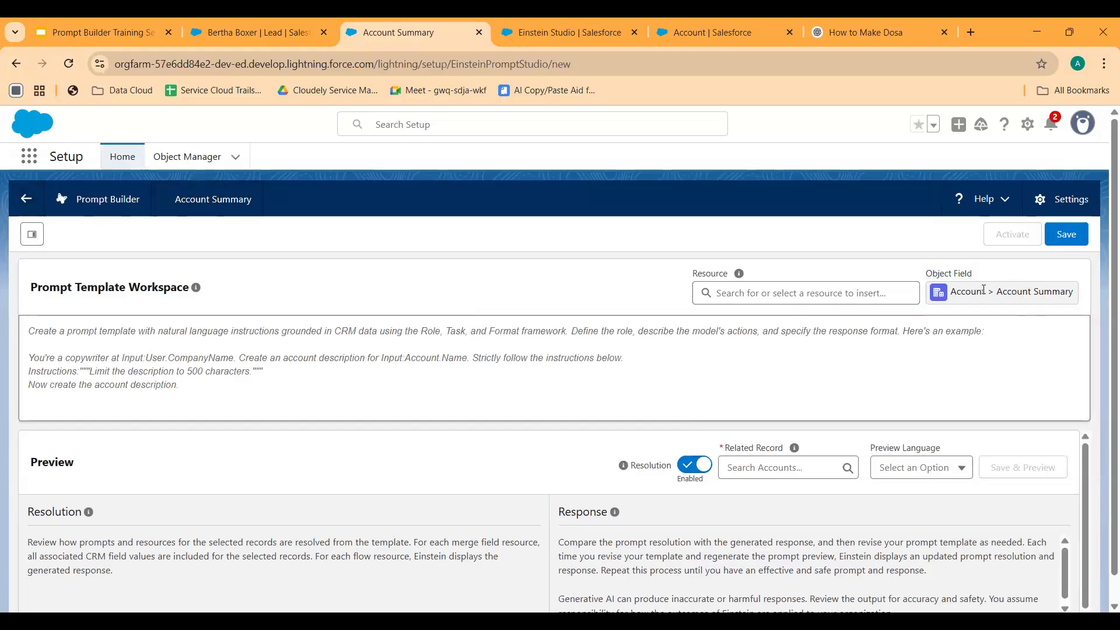
triple_click(966, 273)
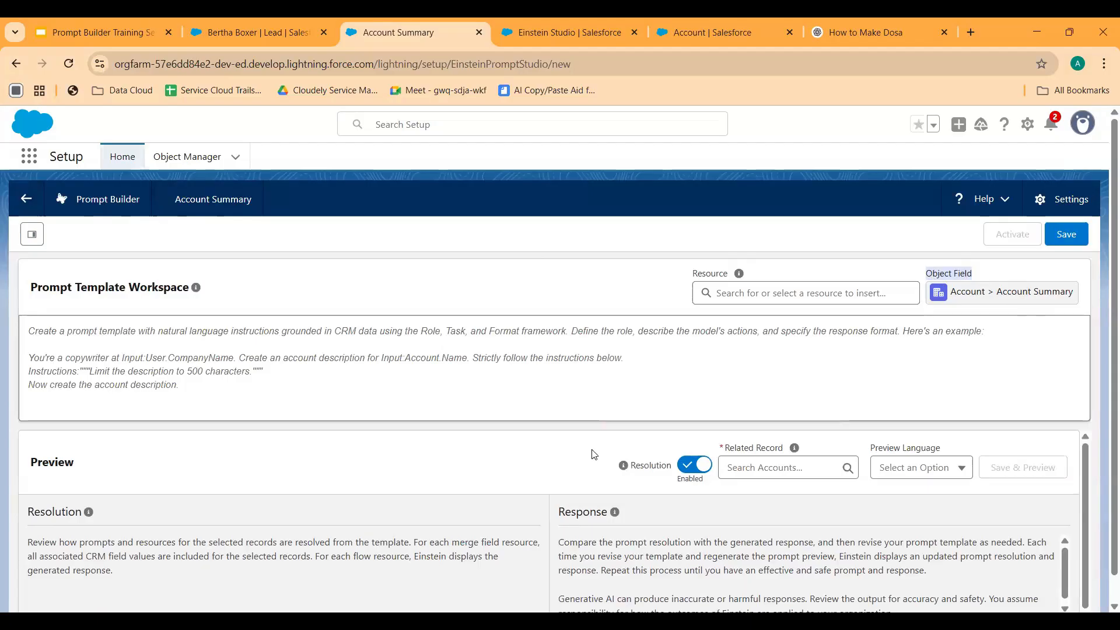
Search the preview's Related Record for "Bu" and choose the Burlington Textiles account.
scroll(593, 453, "down", 1)
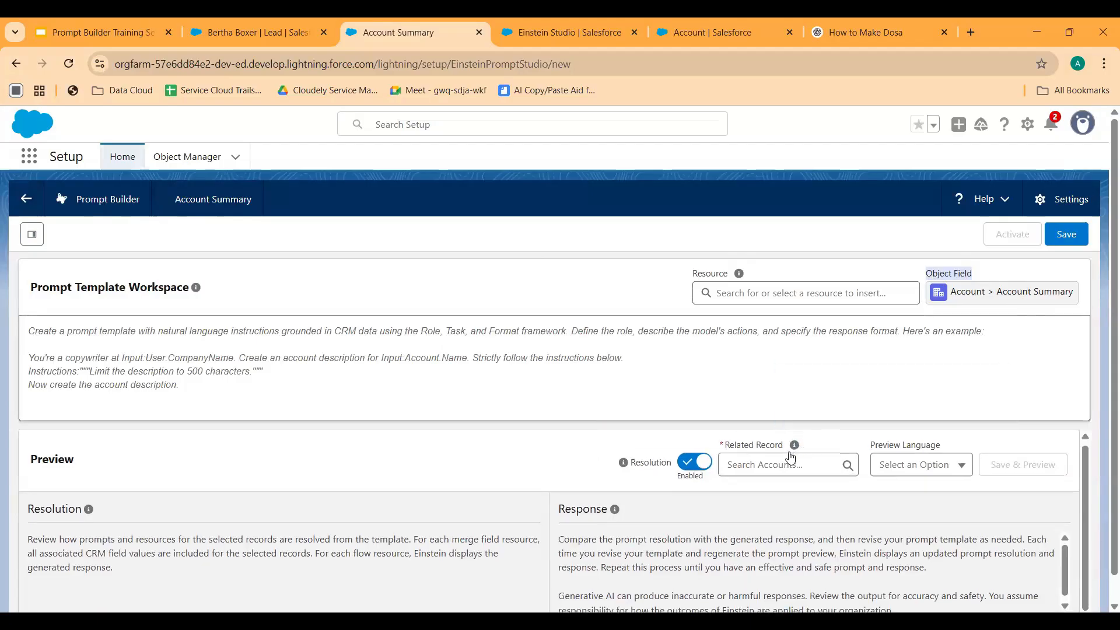
left_click(790, 465)
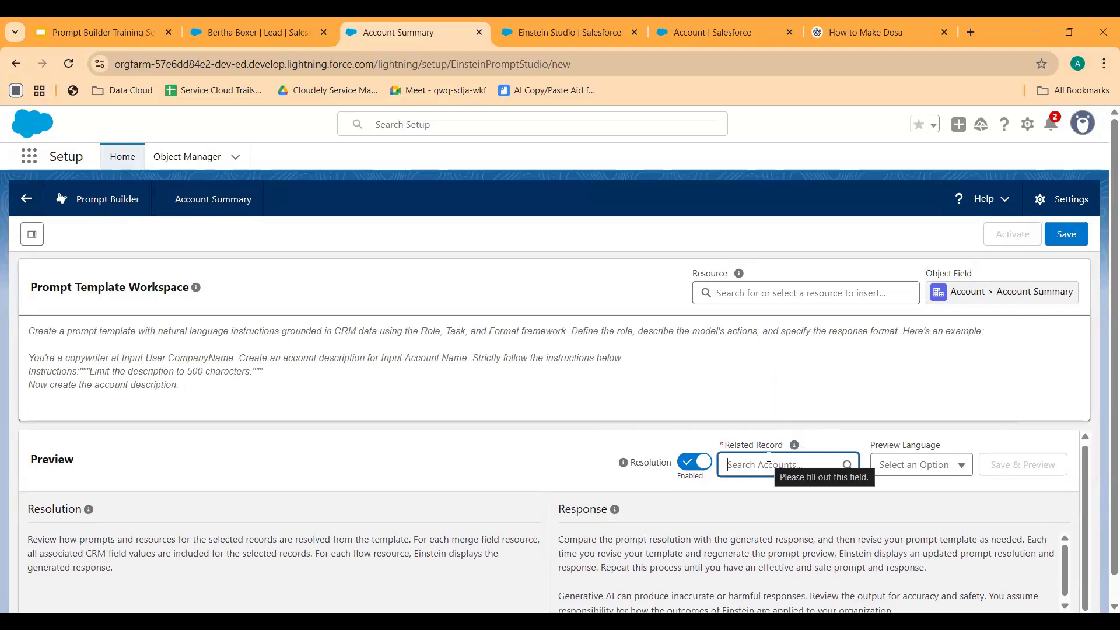
type("Bu")
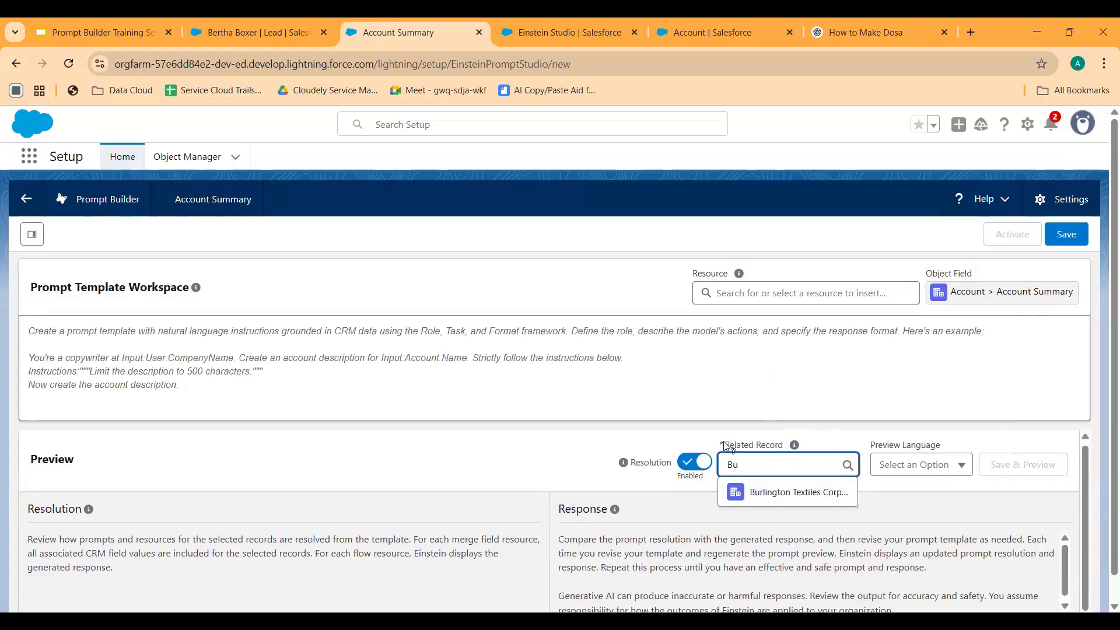
double_click(761, 448)
left_click(761, 448)
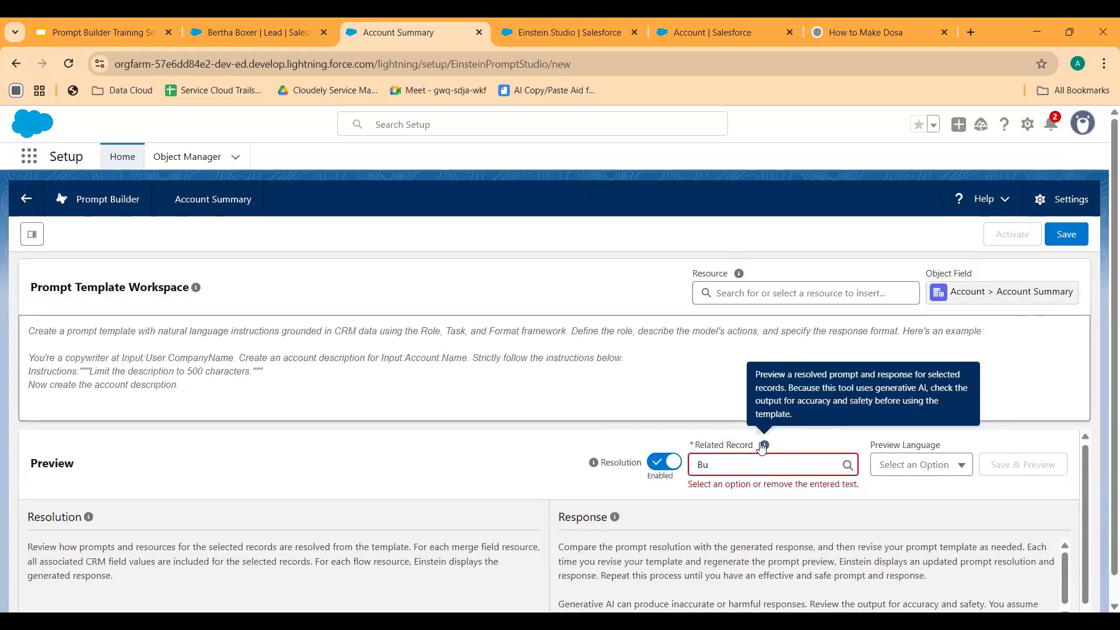
left_click(711, 465)
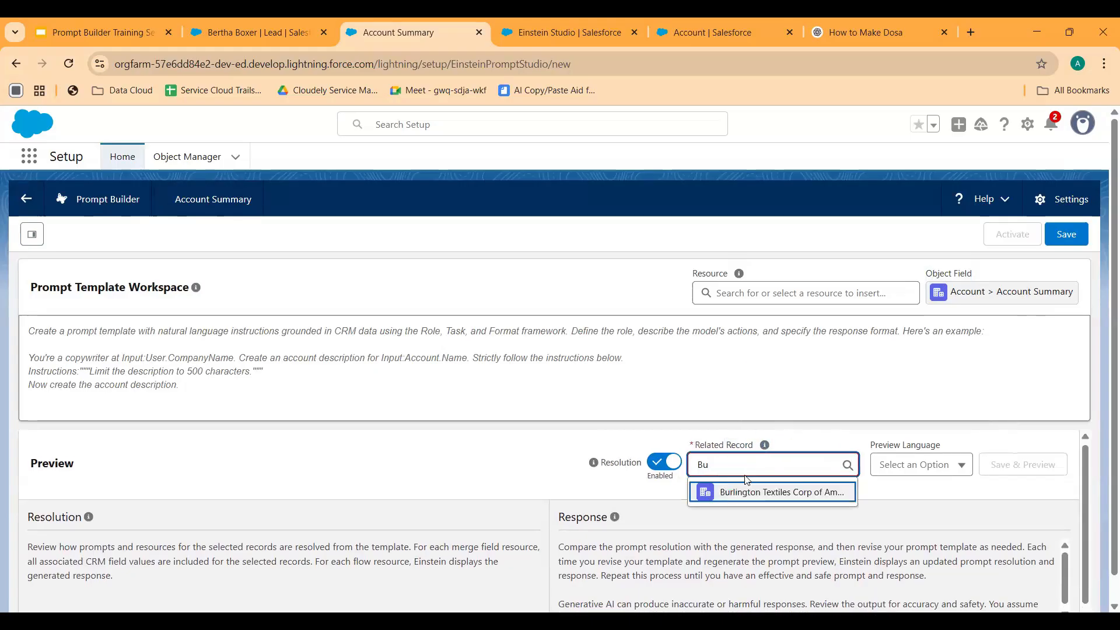
left_click(747, 493)
Look through the Preview Language options and clear the chosen related record.
left_click(921, 464)
scroll(933, 543, "down", 2)
scroll(934, 542, "up", 2)
scroll(850, 468, "down", 2)
left_click(848, 465)
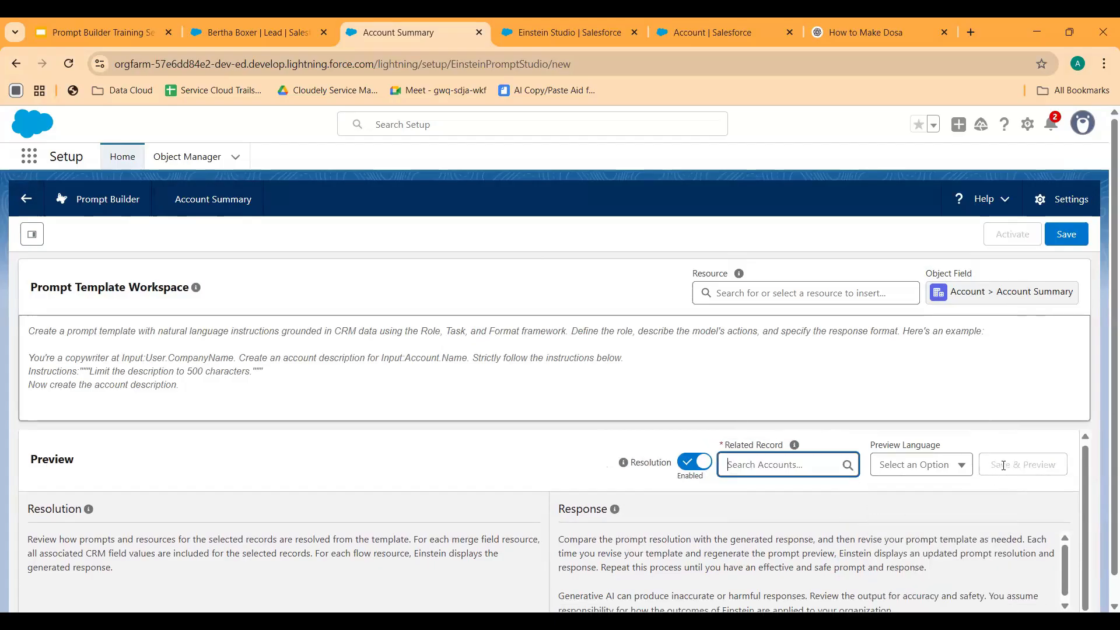
Examine the Resolution and Response descriptions in the template's preview area.
scroll(1005, 480, "down", 1)
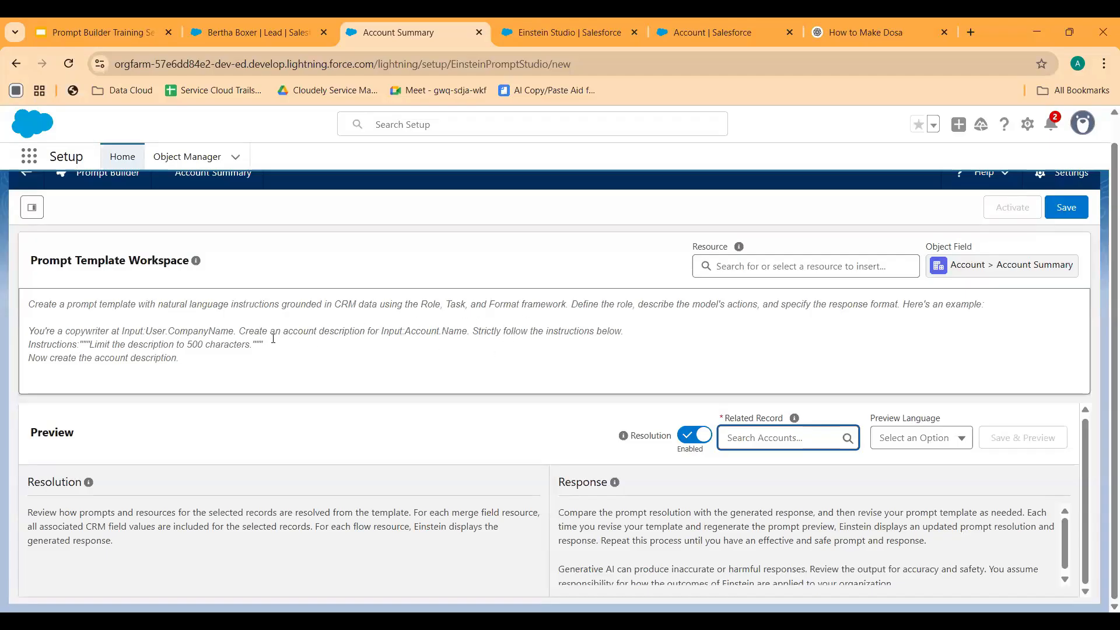
left_click(285, 356)
mouse_move(89, 496)
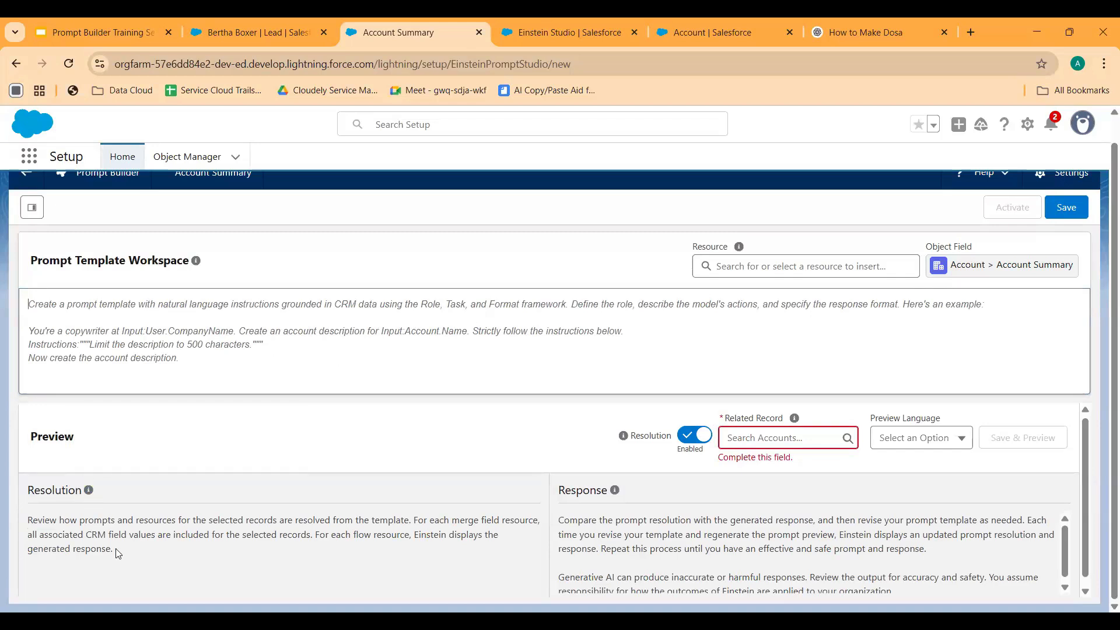
scroll(159, 516, "down", 1)
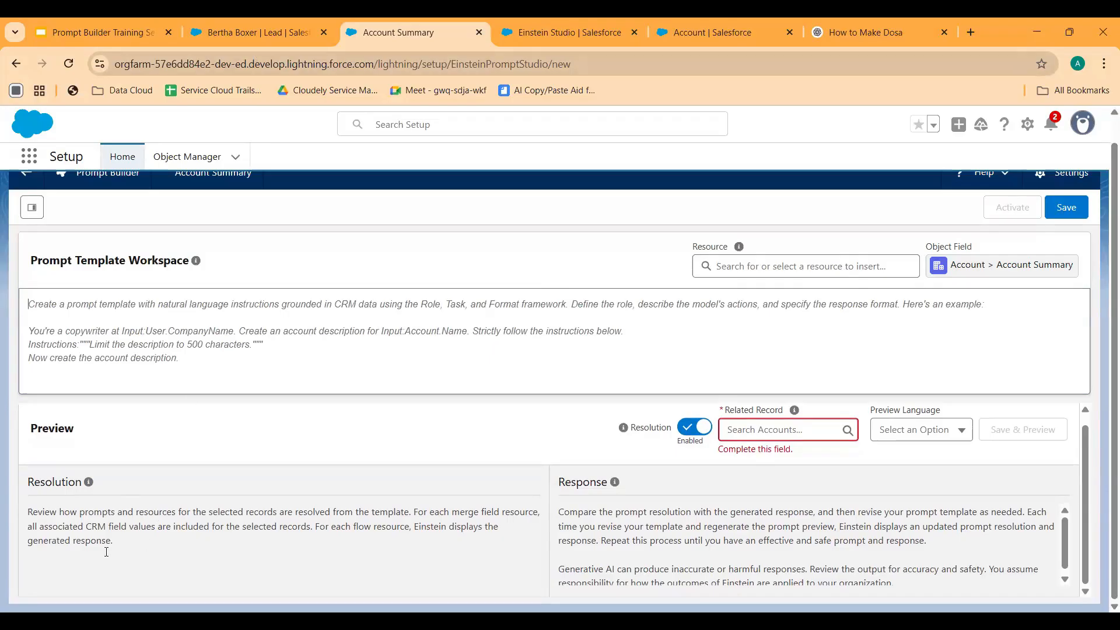
left_click_drag(114, 548, 25, 512)
left_click(151, 545)
left_click_drag(114, 544, 18, 512)
scroll(645, 559, "down", 1)
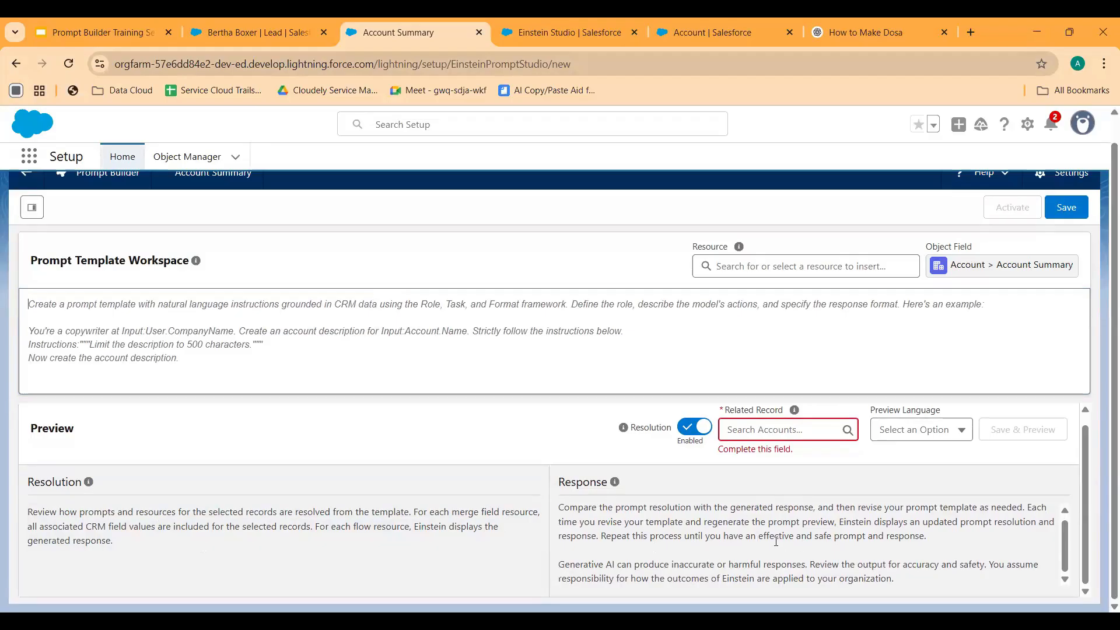
Look at the Name field on the open lead record and return to the Account Summary template.
left_click(282, 38)
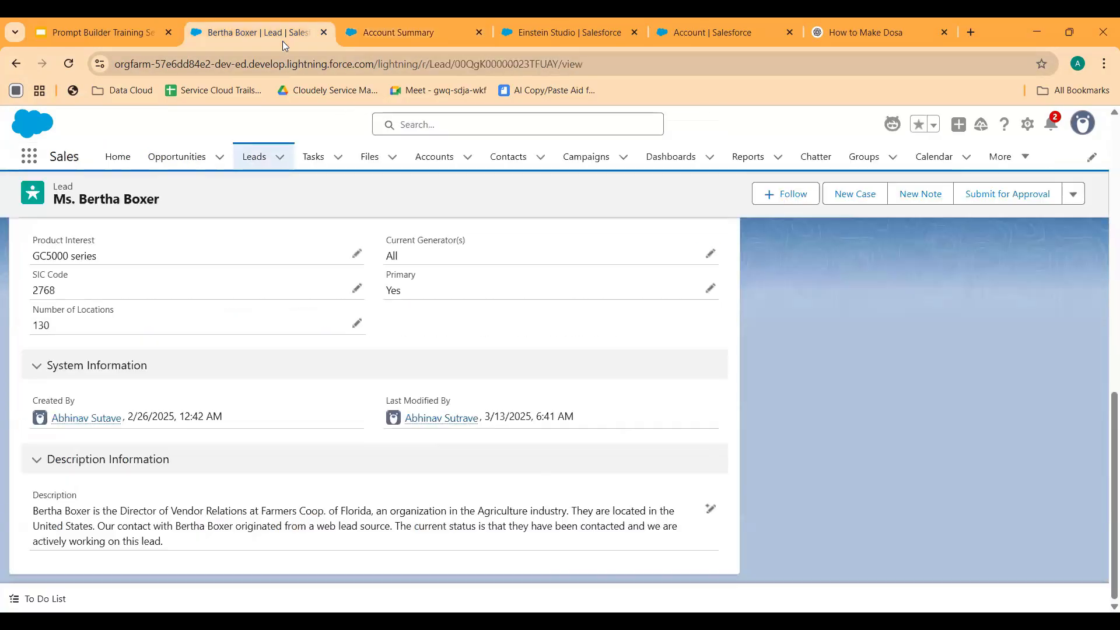
scroll(326, 432, "up", 4)
scroll(356, 465, "up", 6)
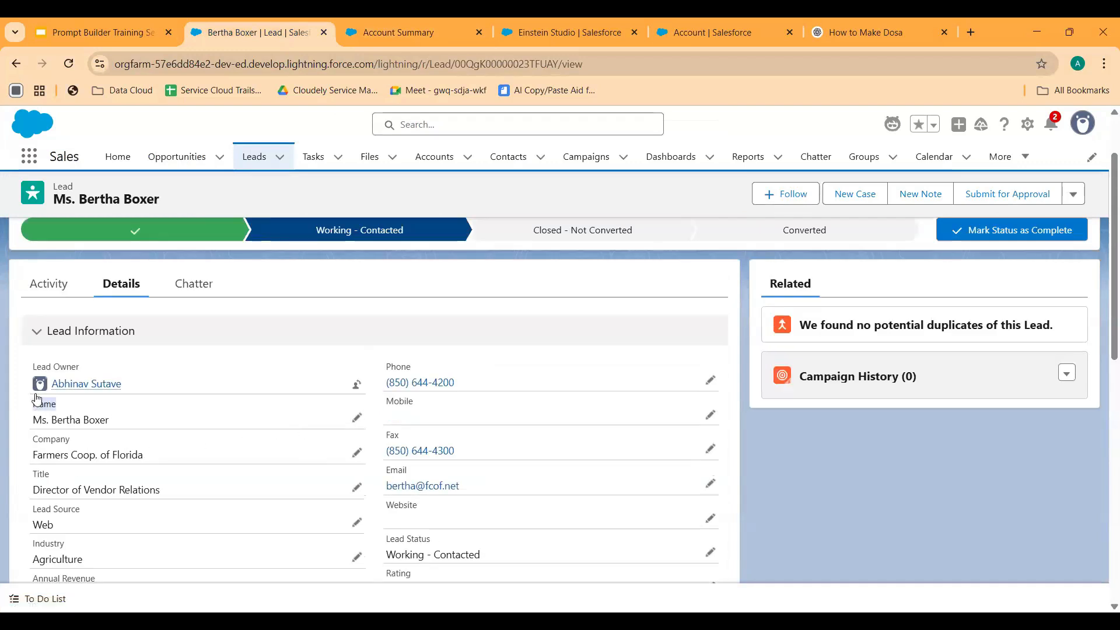
left_click(356, 33)
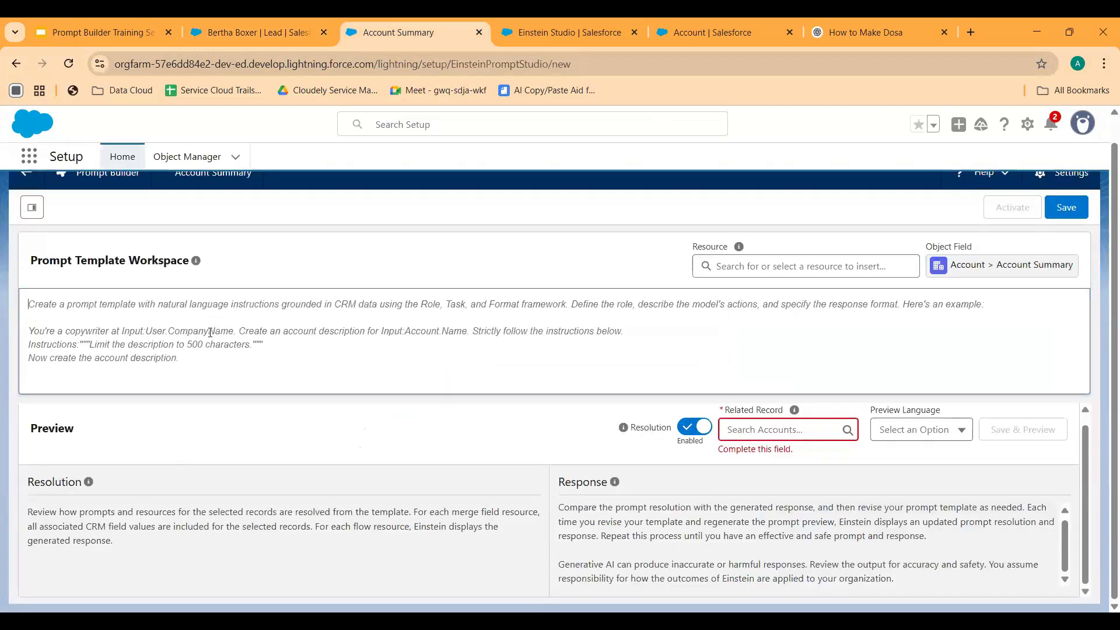
left_click(245, 34)
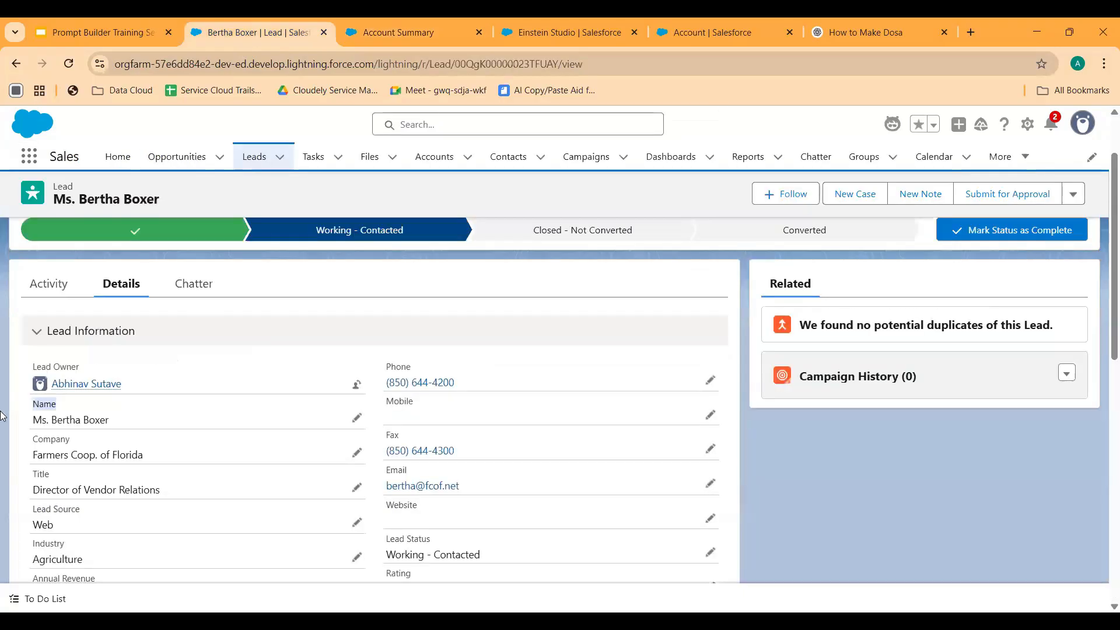
left_click_drag(111, 421, 32, 421)
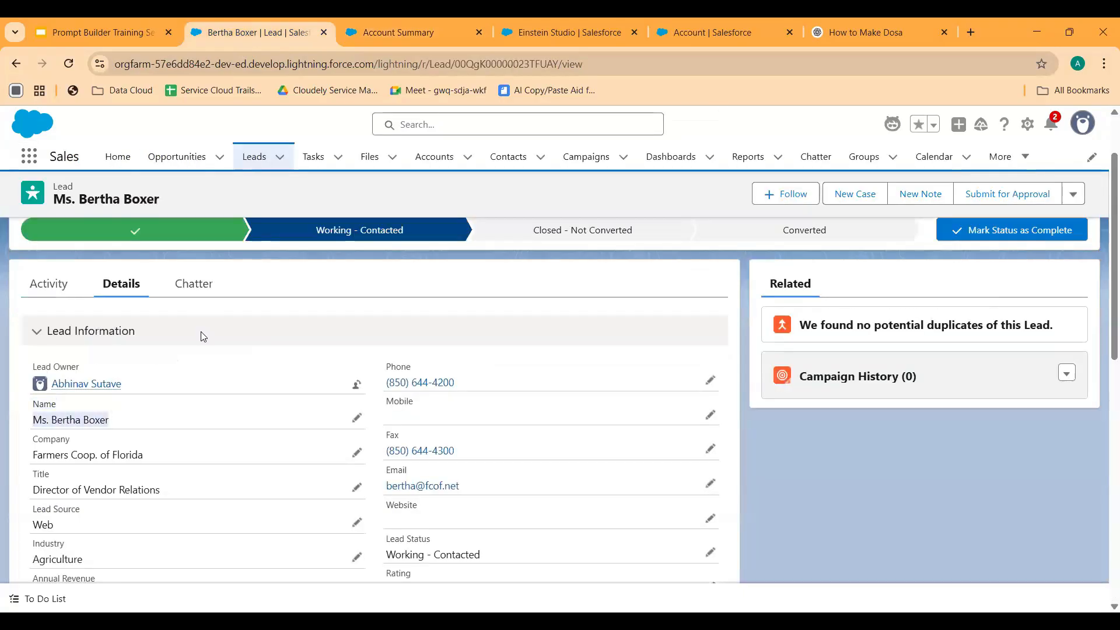
left_click(396, 32)
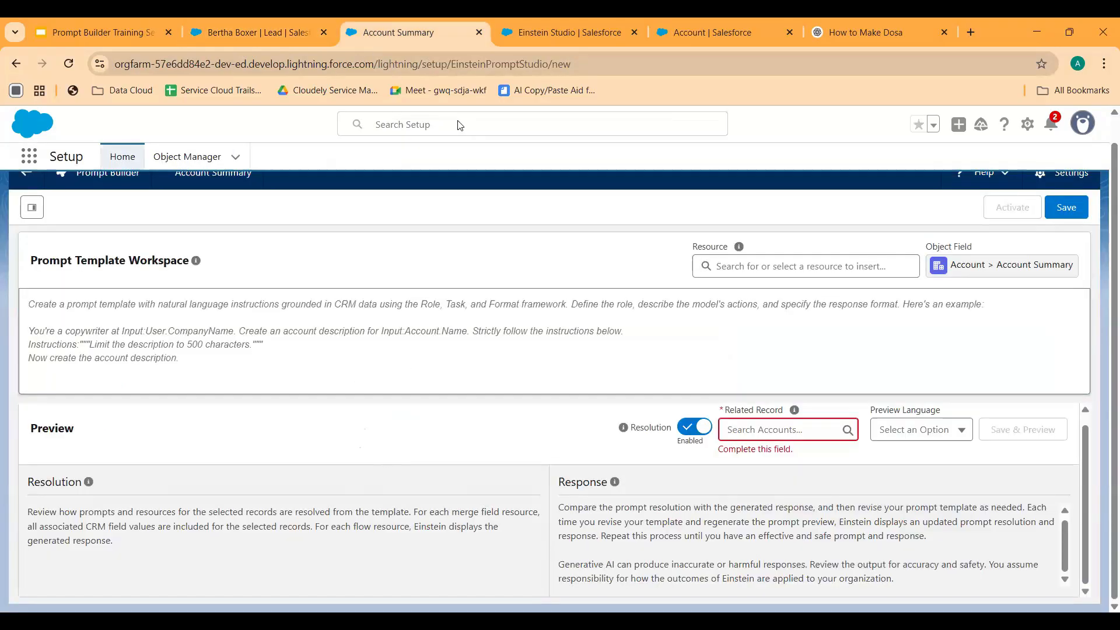
Examine the Lead Status field on the lead record and return to the Account Summary template.
mouse_move(615, 483)
key("ctrl+shift+Tab")
scroll(373, 461, "down", 1)
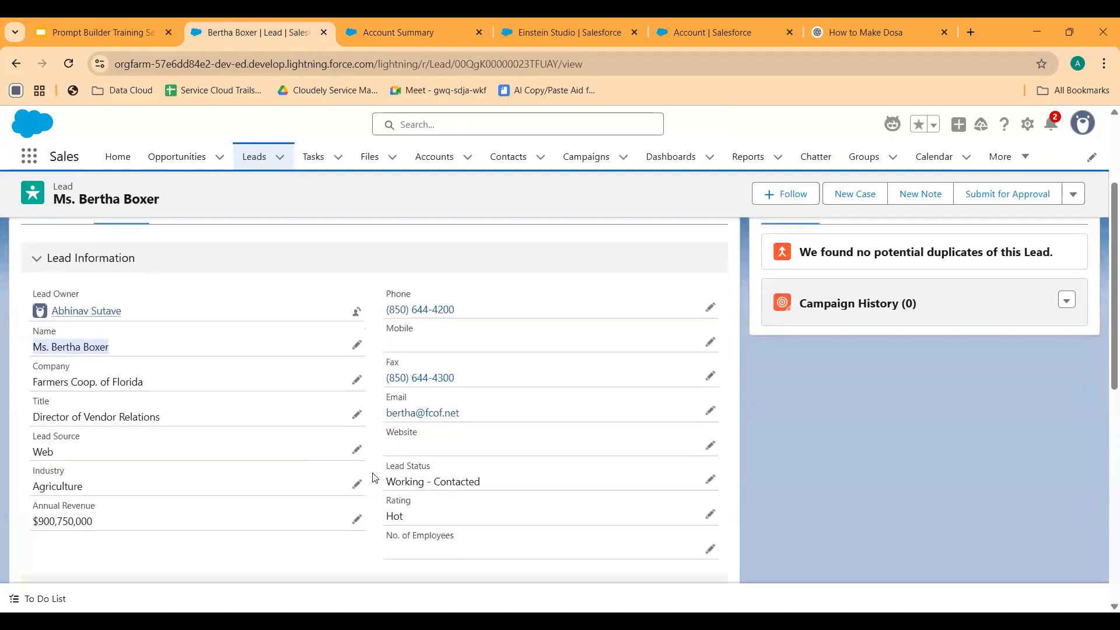
left_click_drag(482, 482, 390, 483)
left_click_drag(480, 482, 374, 456)
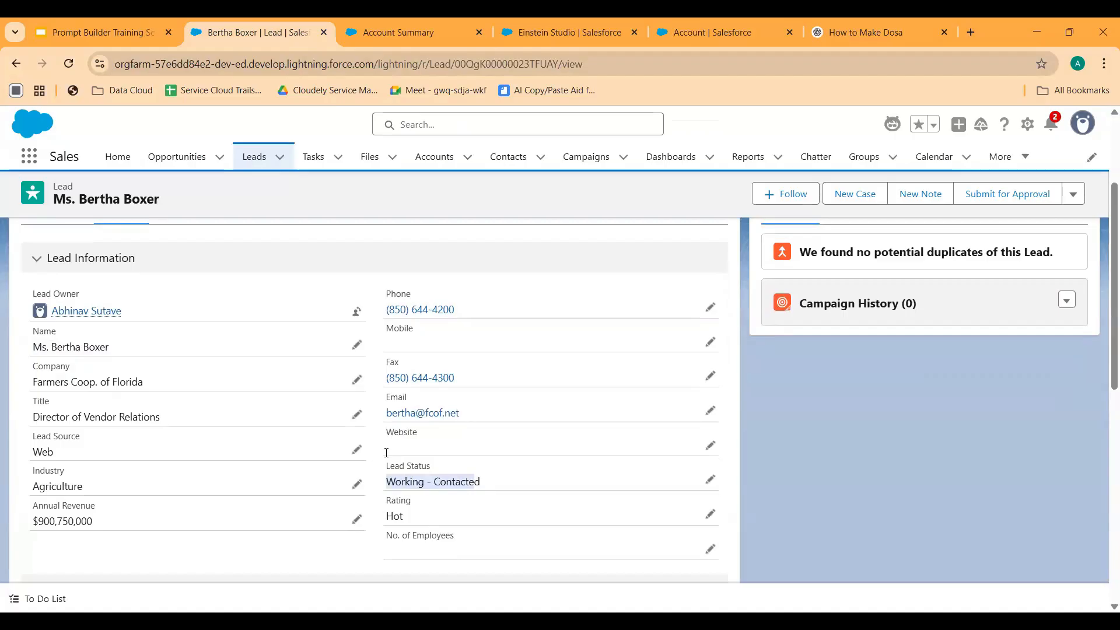
left_click(399, 32)
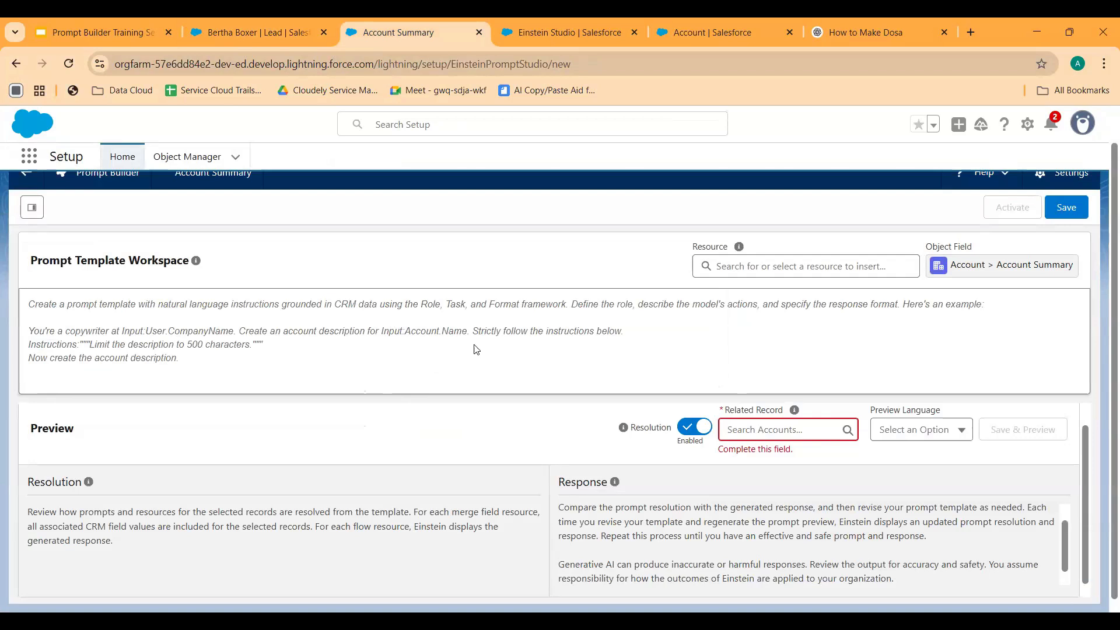
Switch to the Prompt Builder Training Session slides and present the slide "What makes a good prompt and prompt template?".
scroll(477, 350, "up", 1)
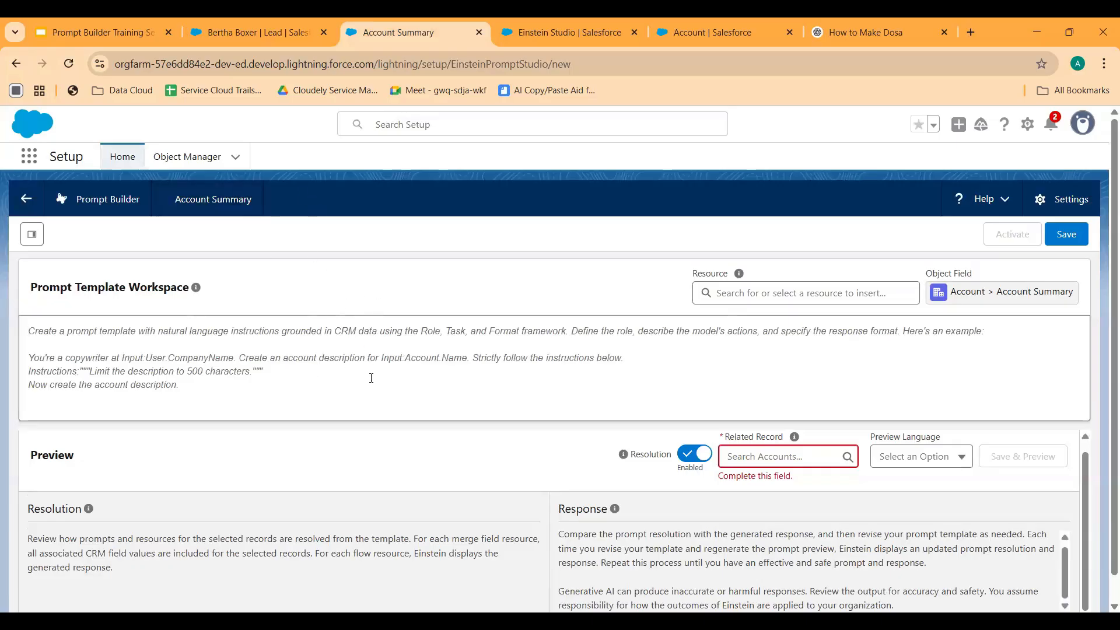
left_click(110, 35)
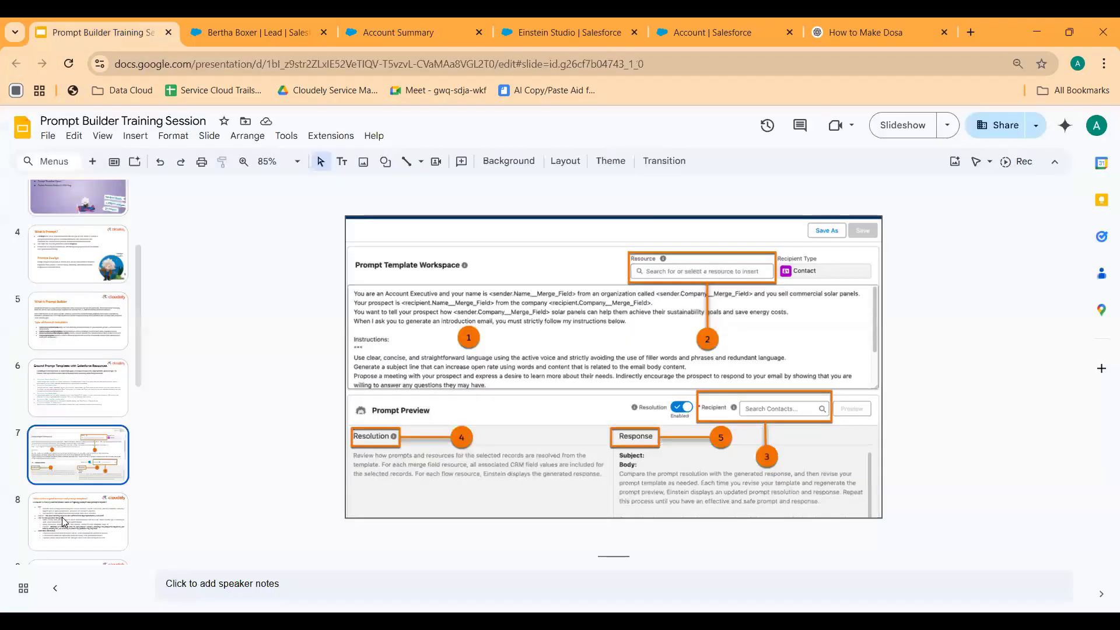
left_click(62, 517)
left_click(894, 130)
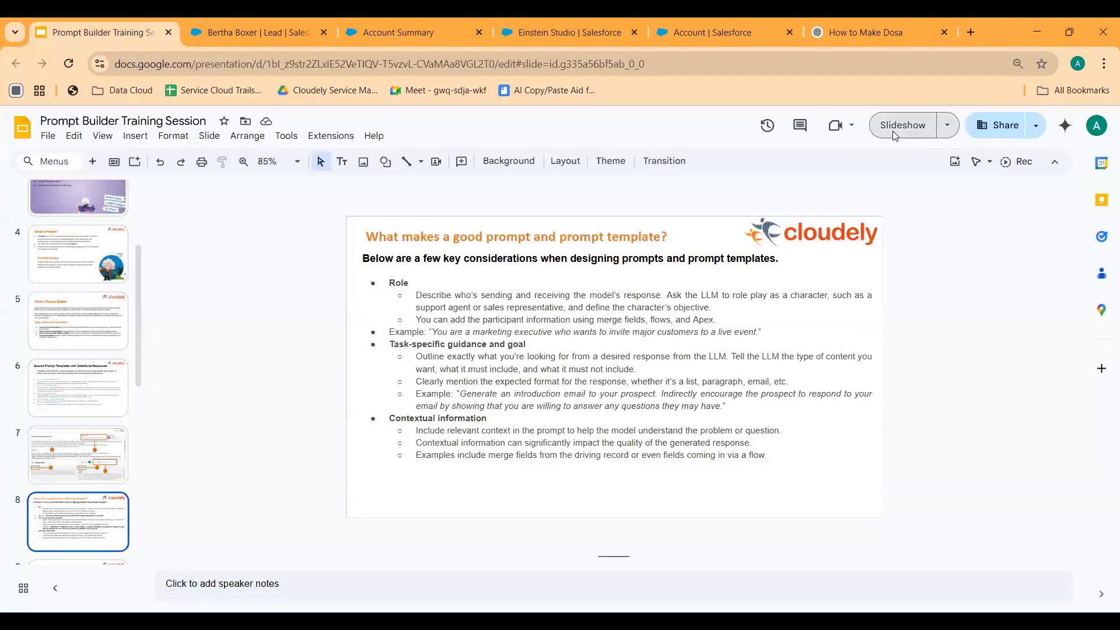
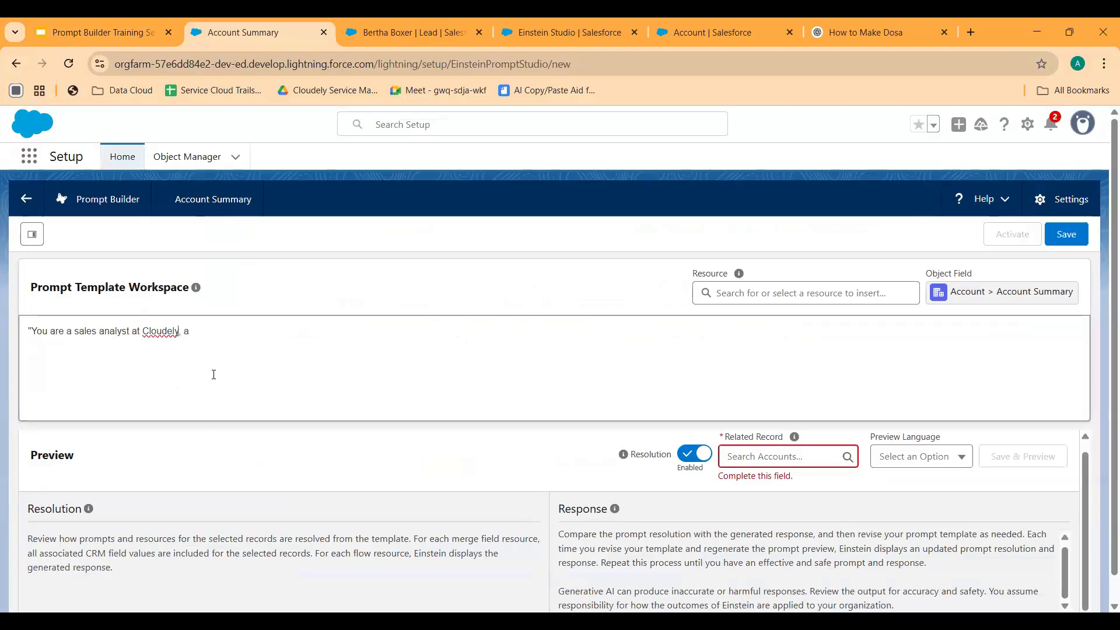
Delete the company name "Cloudely" from the prompt text "You are a sales analyst at".
key("BackSpace")
key("BackSpace")
key("BackSpace")
key("BackSpace")
key("BackSpace")
key("BackSpace")
key("BackSpace")
key("BackSpace")
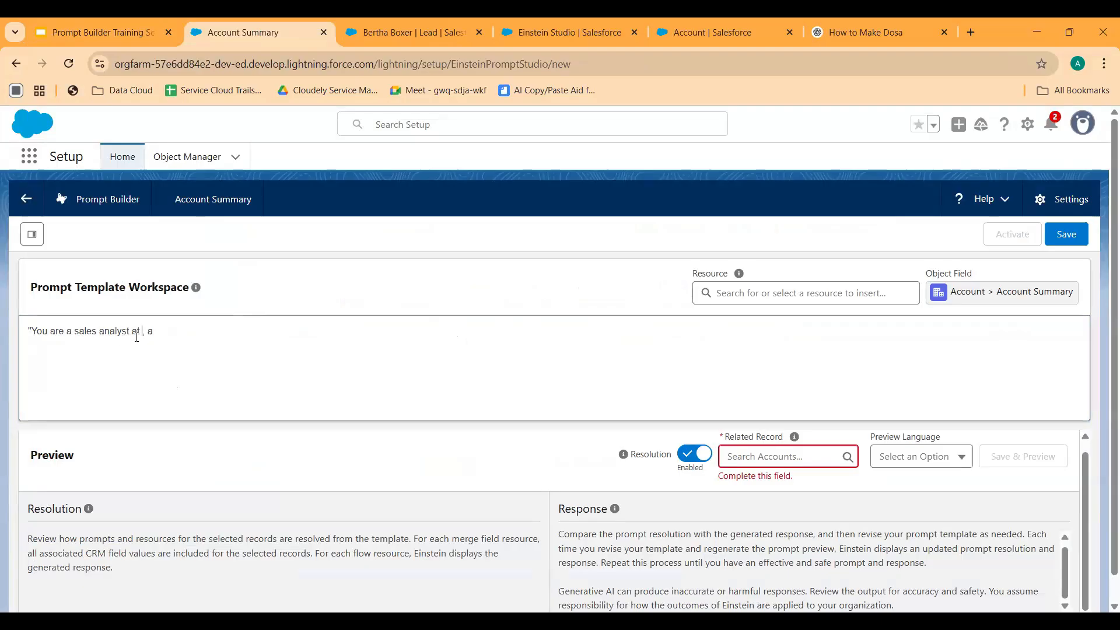
Look at the Current User fields available as resources and at the Resource help information.
left_click(738, 291)
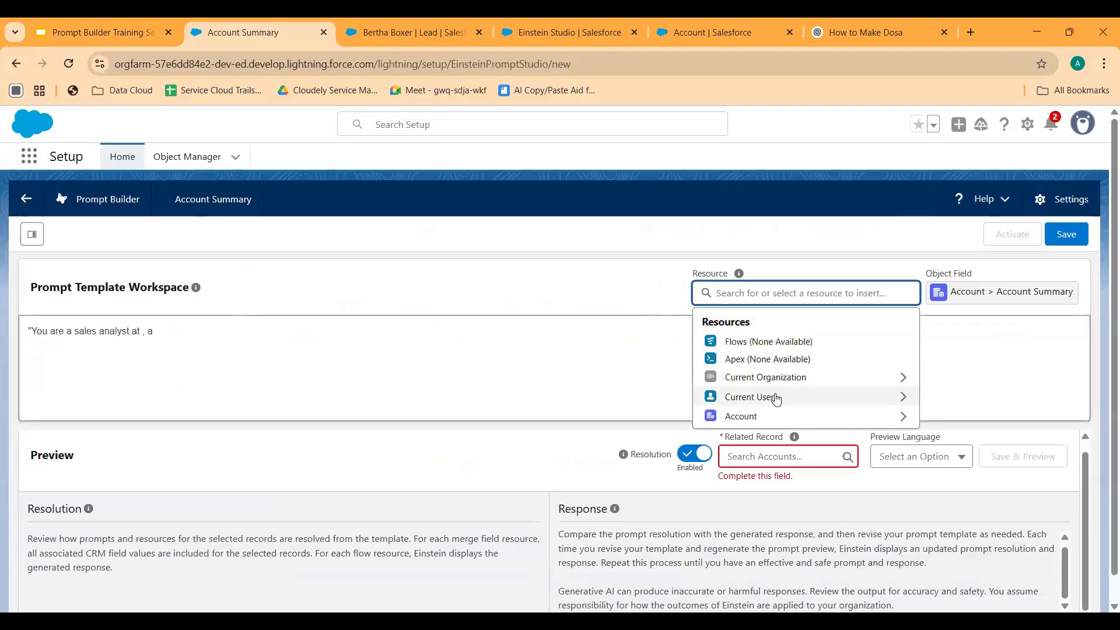
left_click(799, 397)
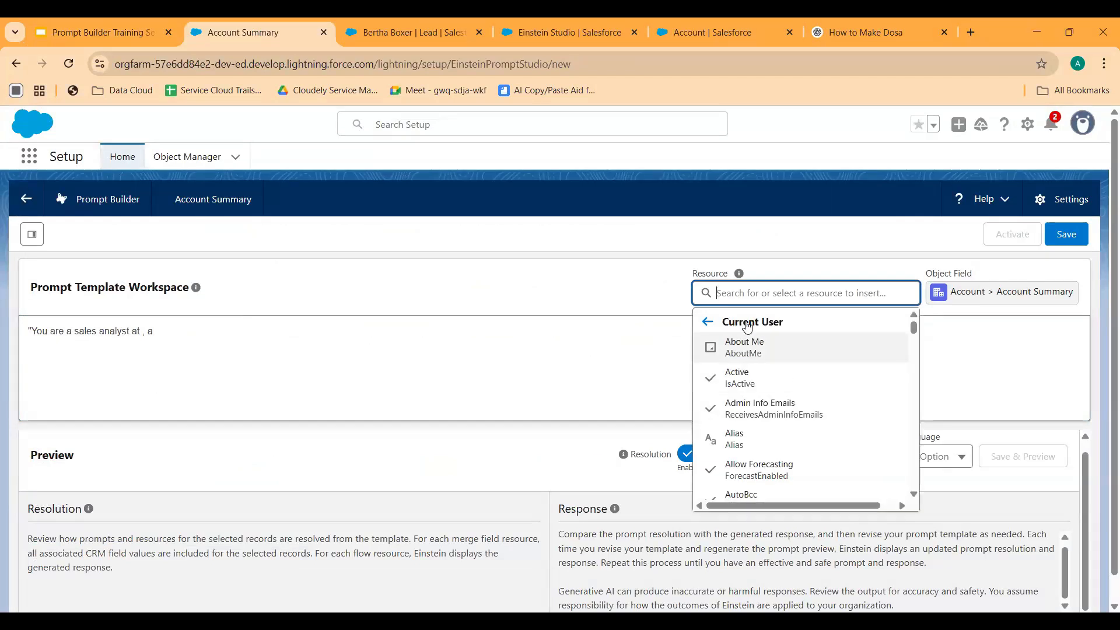
left_click(739, 273)
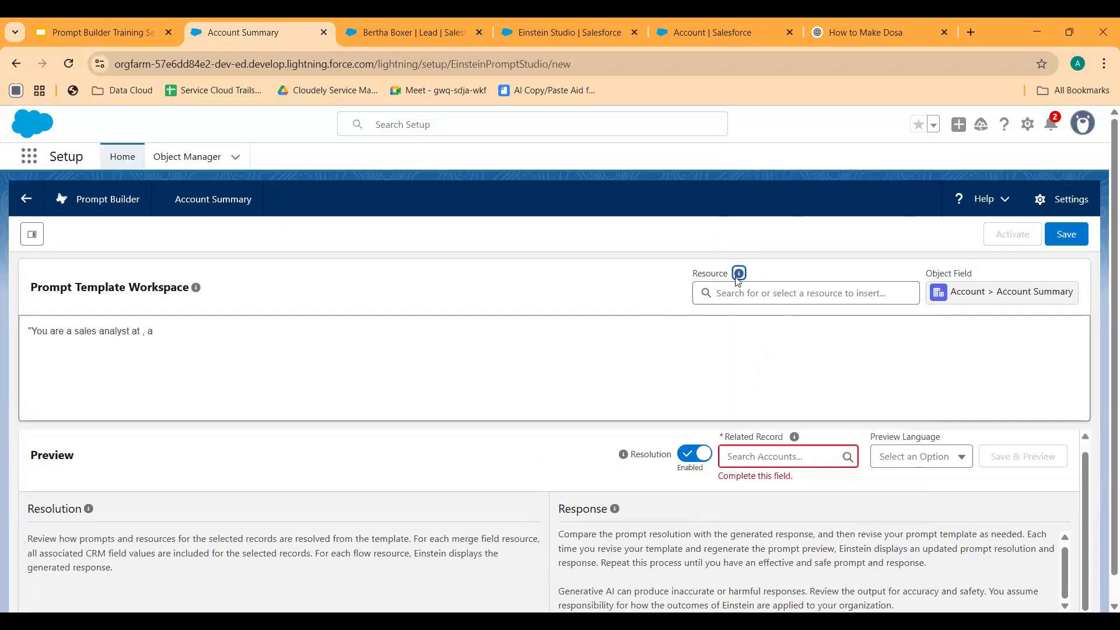
mouse_move(745, 280)
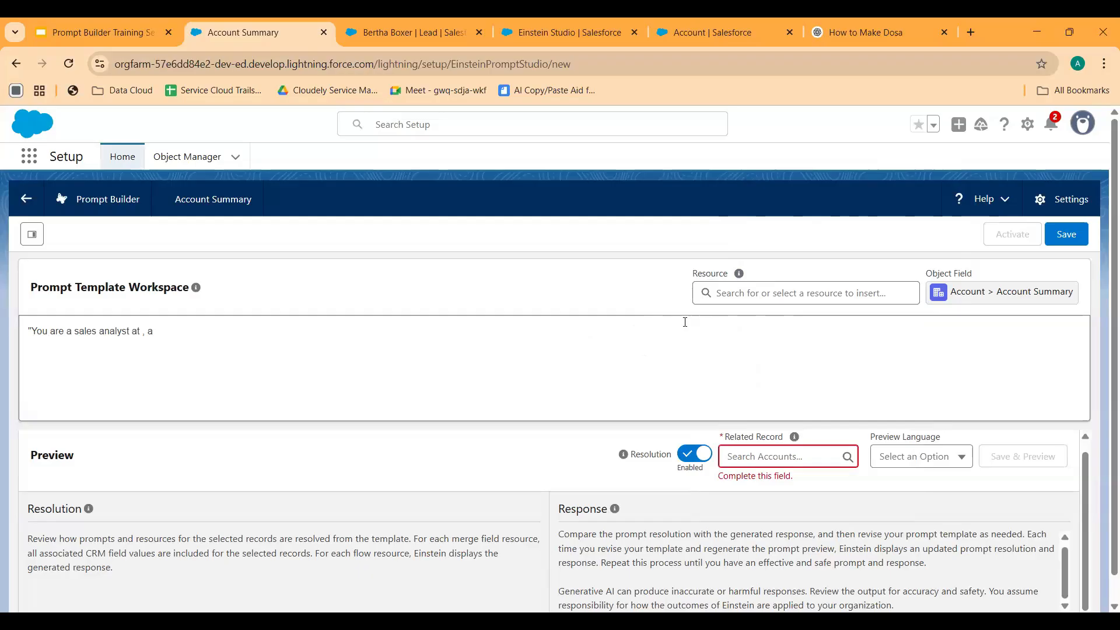
Insert the Current User's CompanyName merge field after "You are a sales analyst at" in the prompt.
left_click(763, 295)
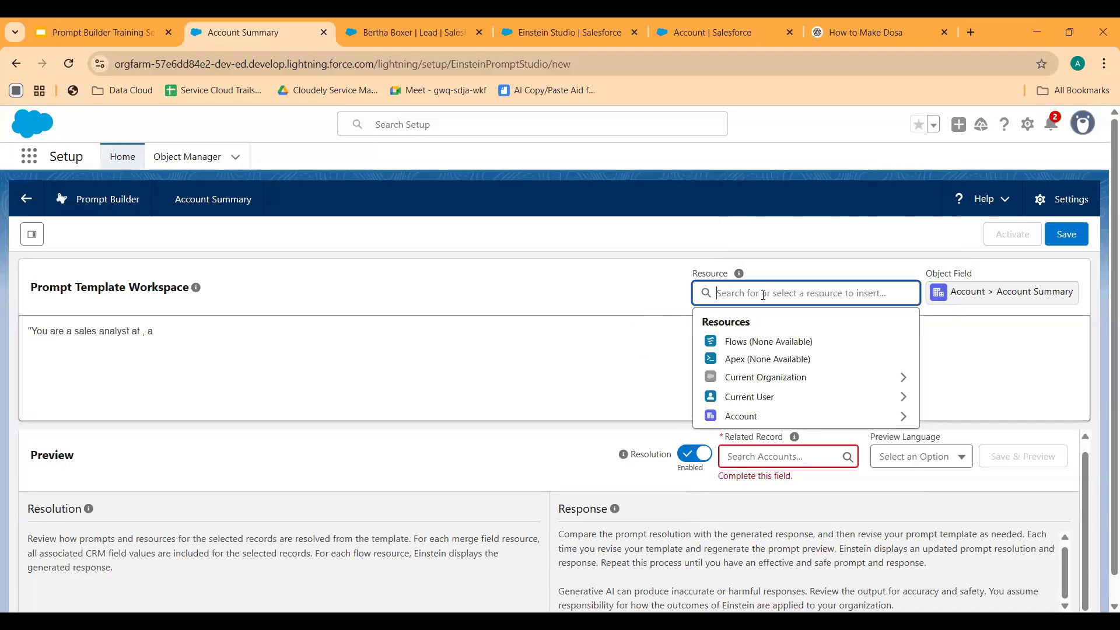
left_click(770, 405)
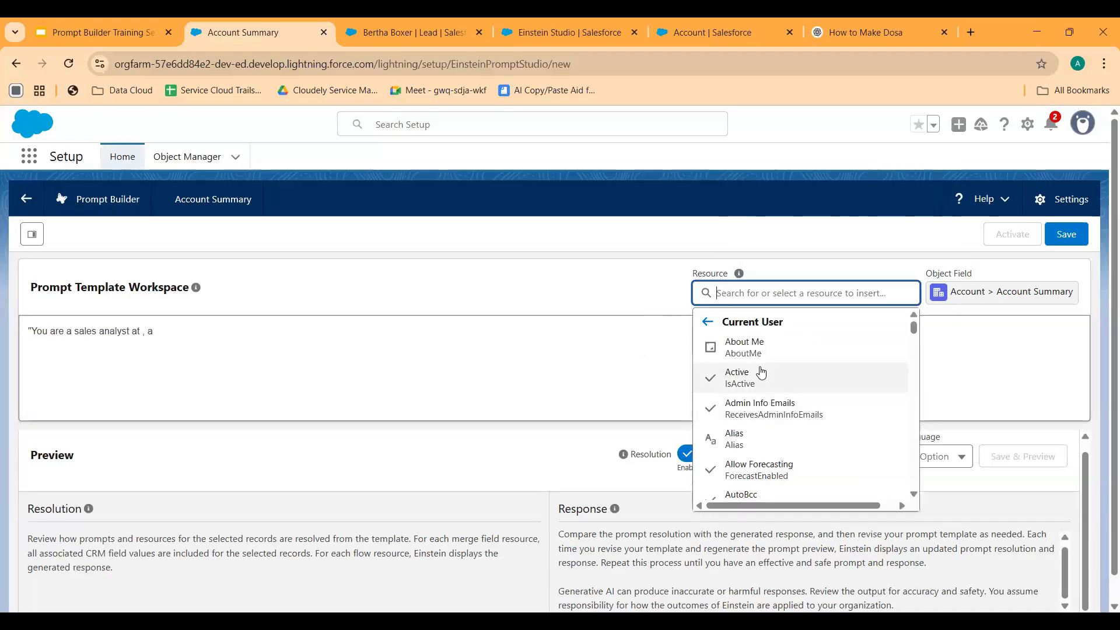
type("coma")
key("BackSpace")
left_click(762, 364)
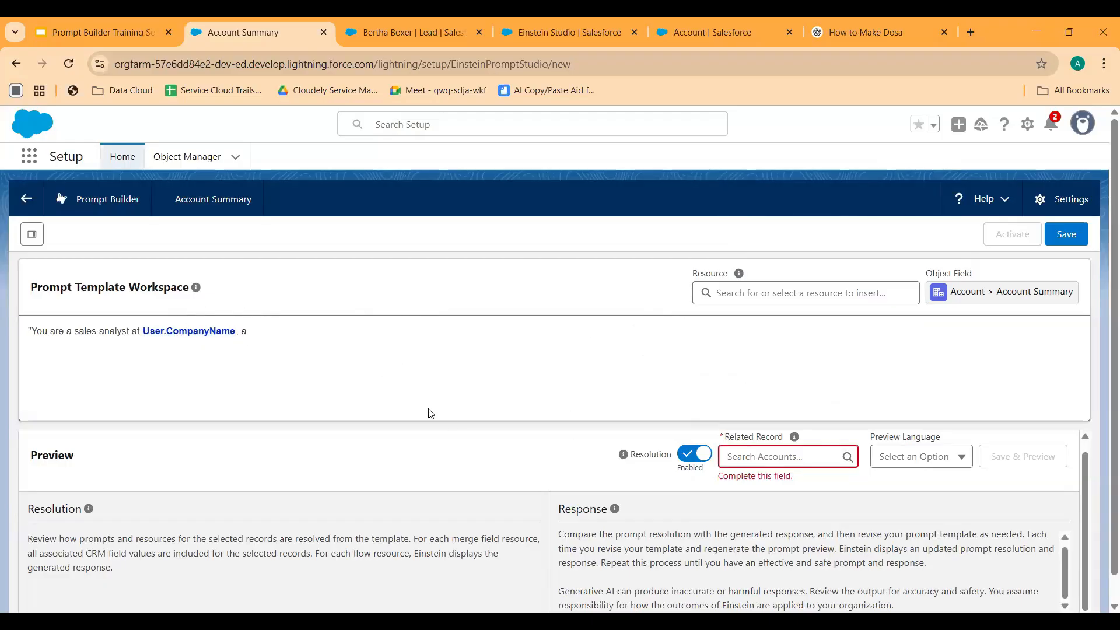
Look at the Description field on the lead record and return to the Account Summary template.
left_click(368, 36)
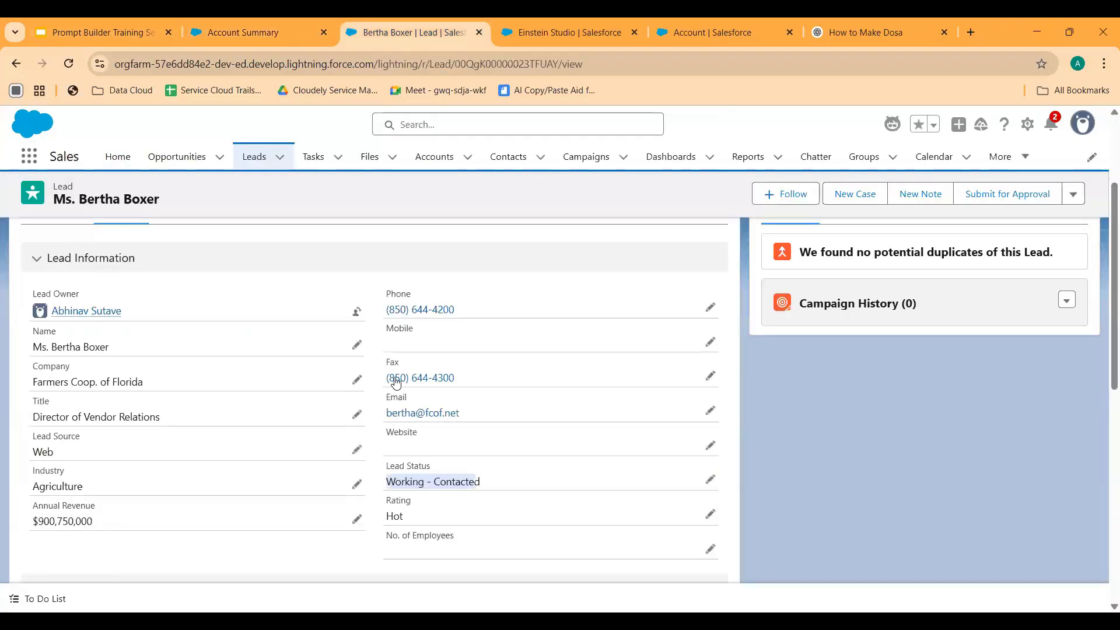
scroll(482, 452, "down", 8)
scroll(482, 452, "down", 1)
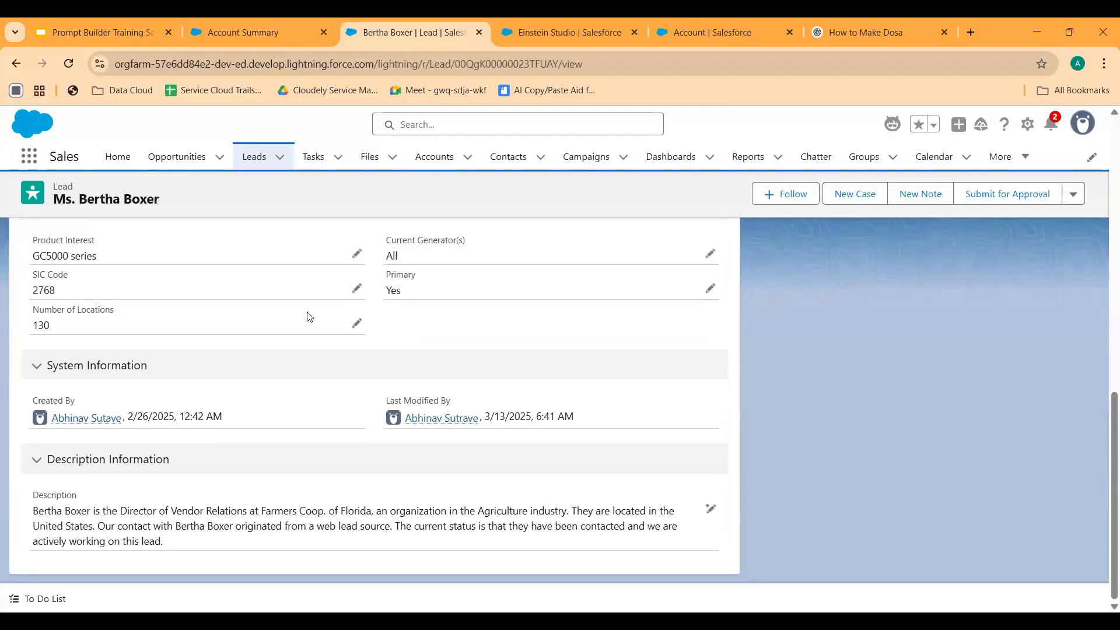
left_click(232, 39)
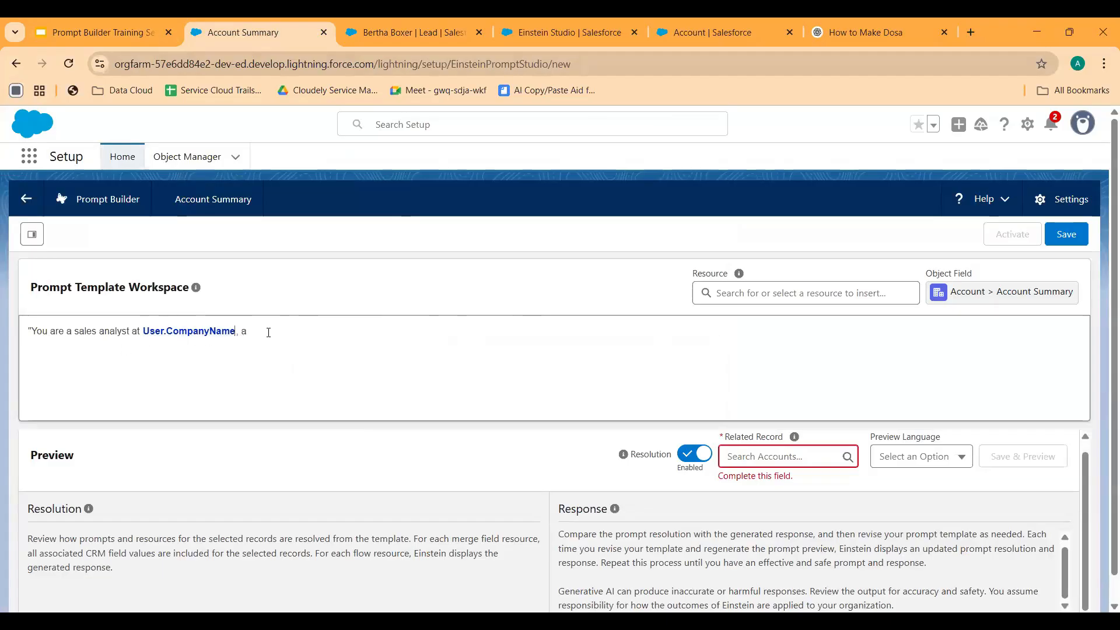
Check the recently viewed accounts and set the preview's Related Record to Express Logistics and Transport.
left_click(785, 458)
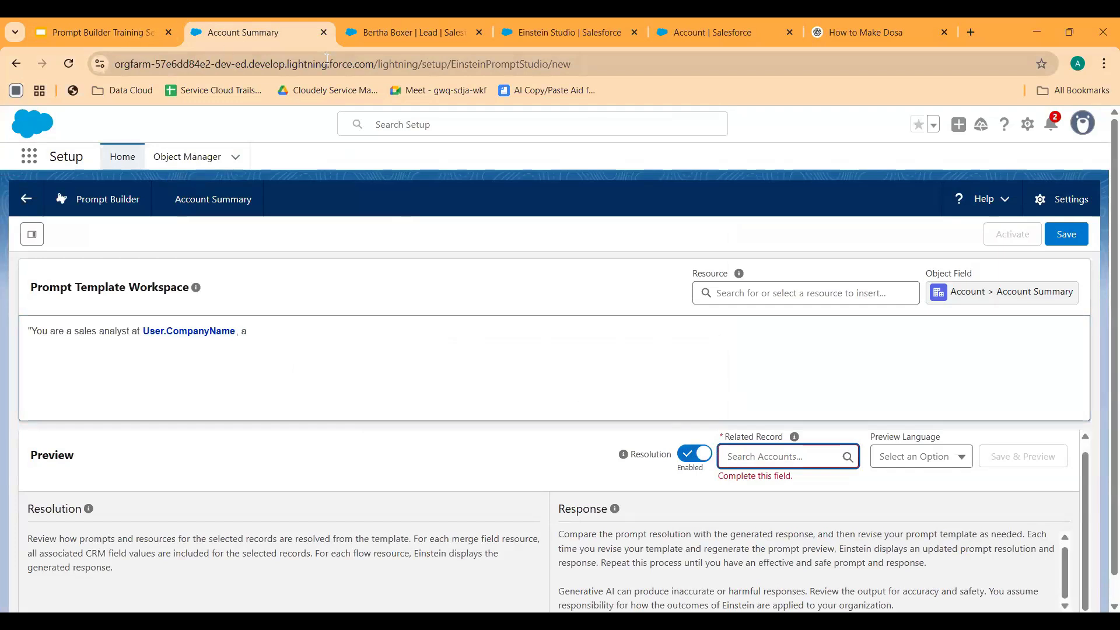
left_click(373, 34)
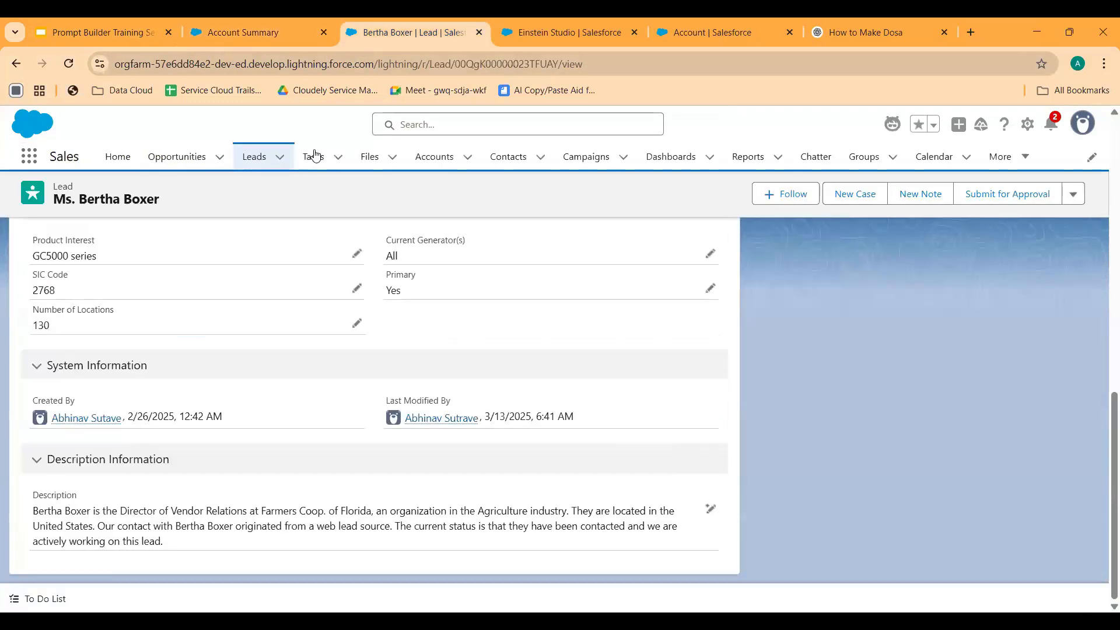
left_click(435, 157)
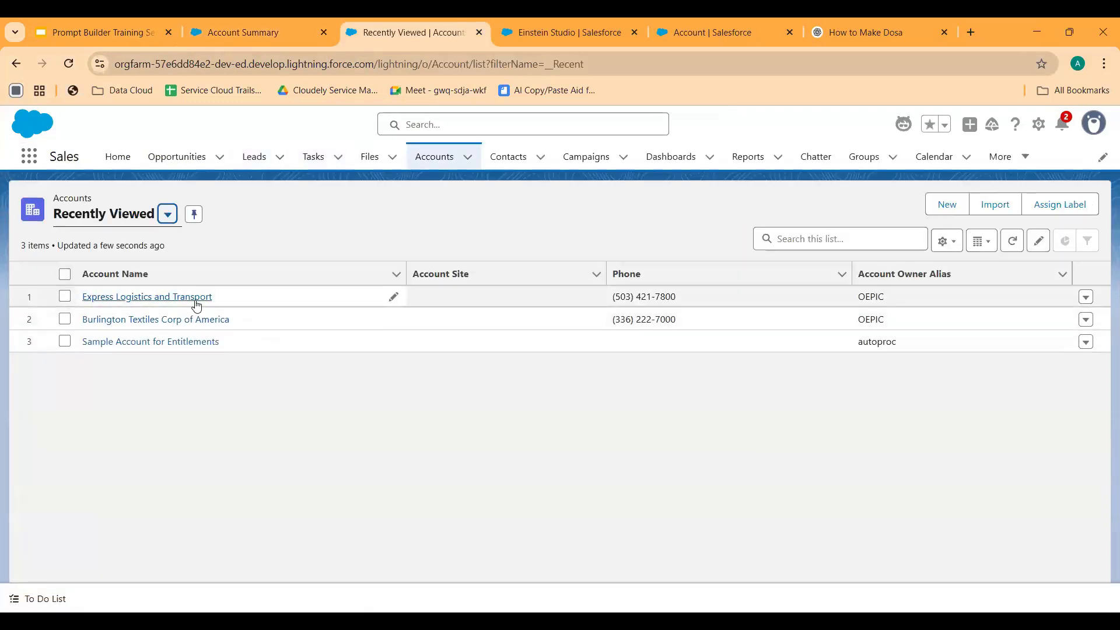
left_click(269, 39)
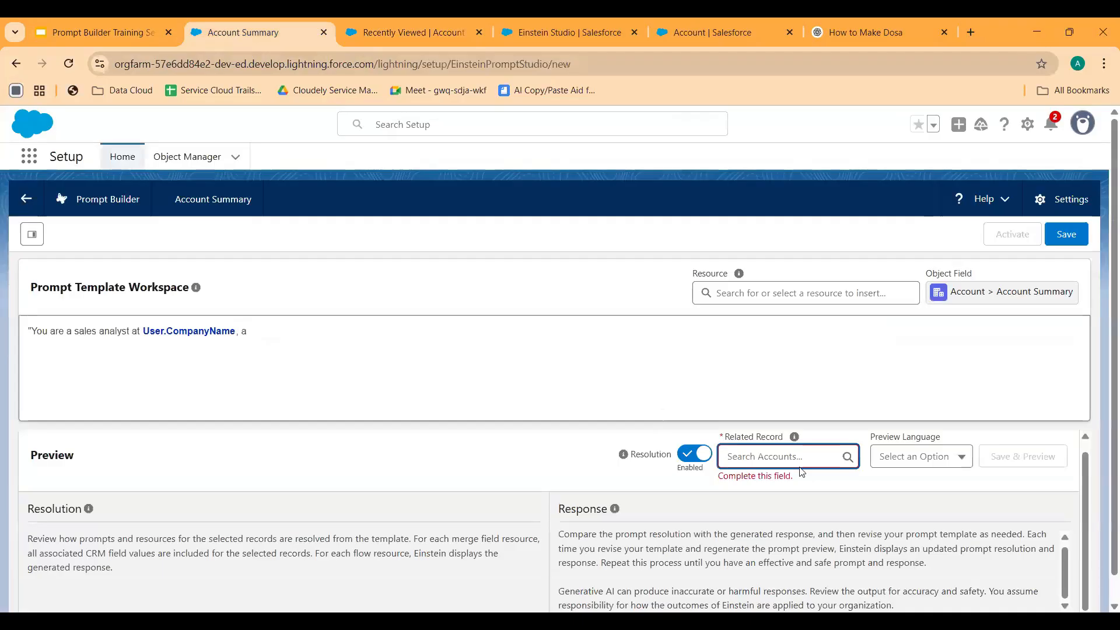
type("expres")
left_click(812, 491)
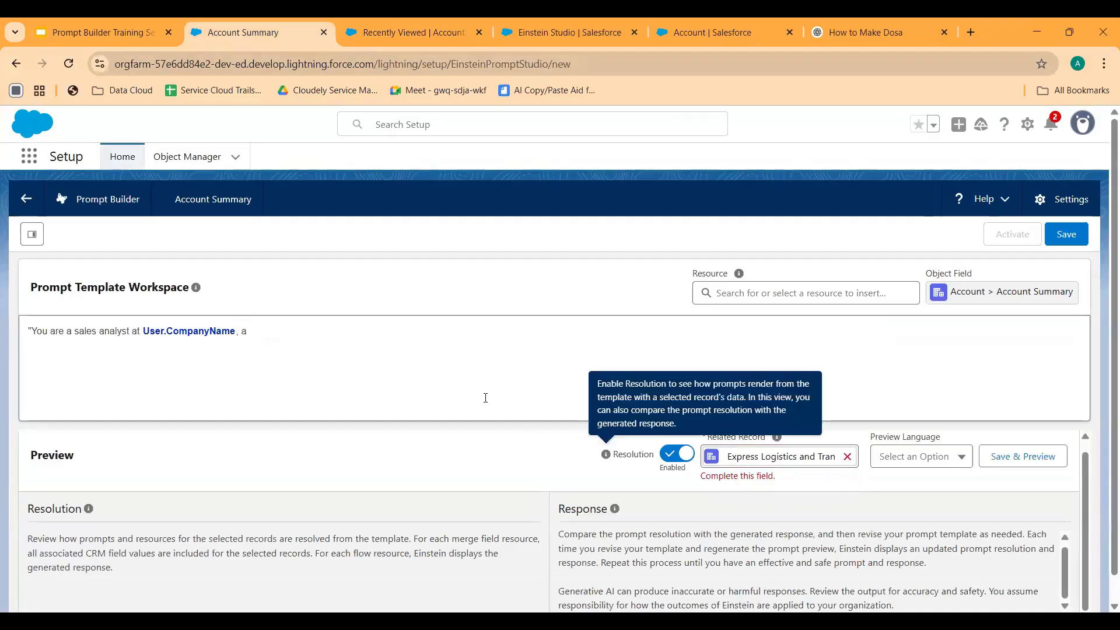
Set the Preview Language to English, then save and preview the template.
left_click(940, 456)
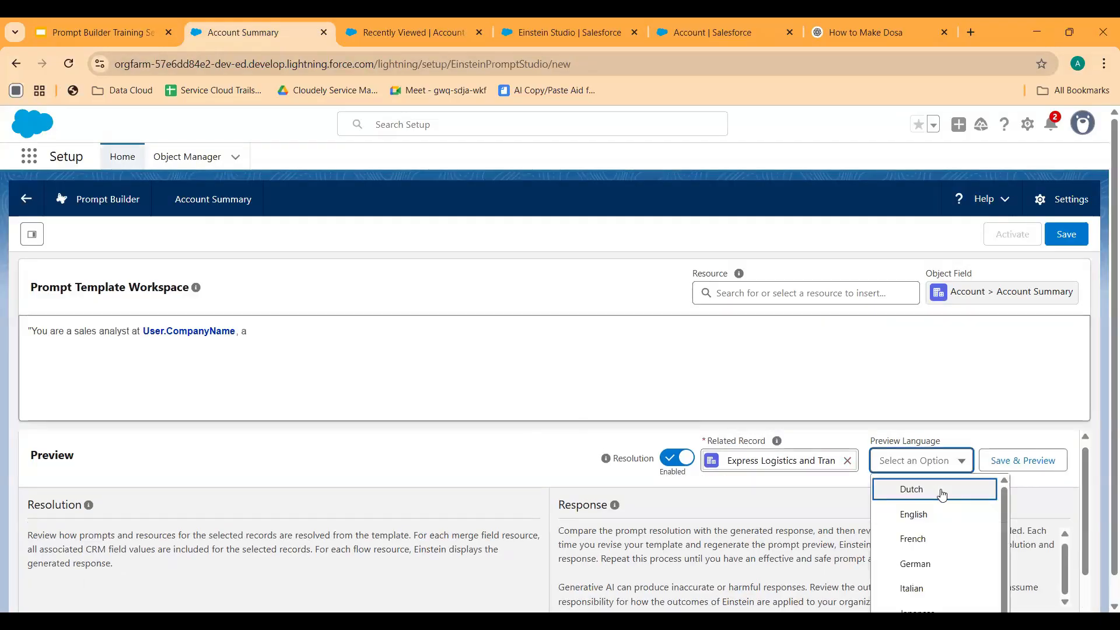
left_click(933, 512)
left_click(1024, 472)
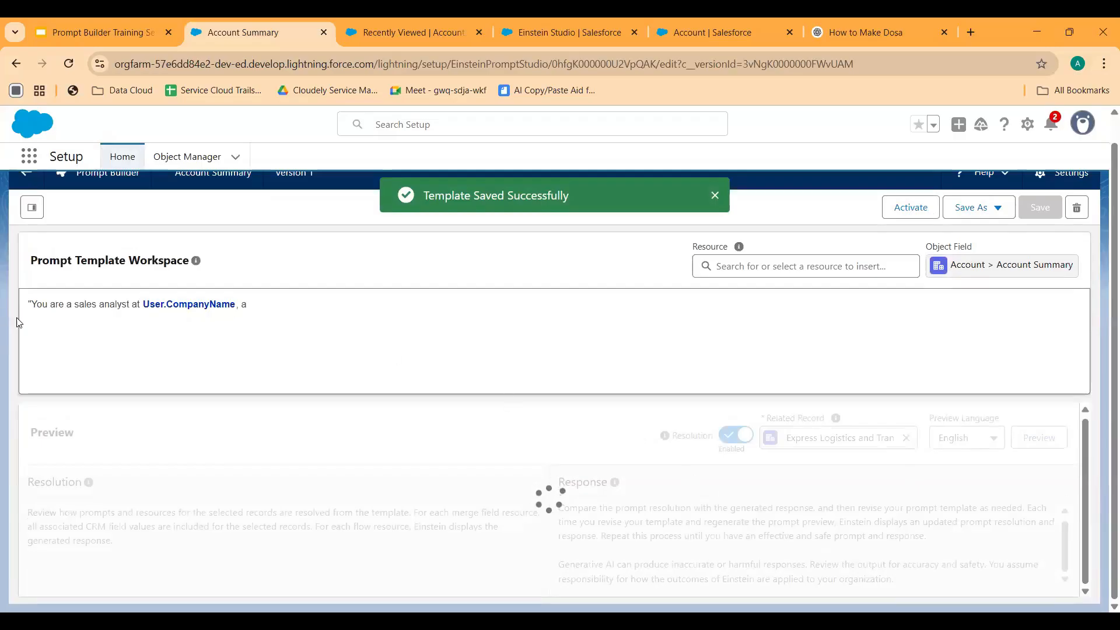
Review the generated response against the prompt text, and check the slide on what makes a good prompt.
left_click(33, 305)
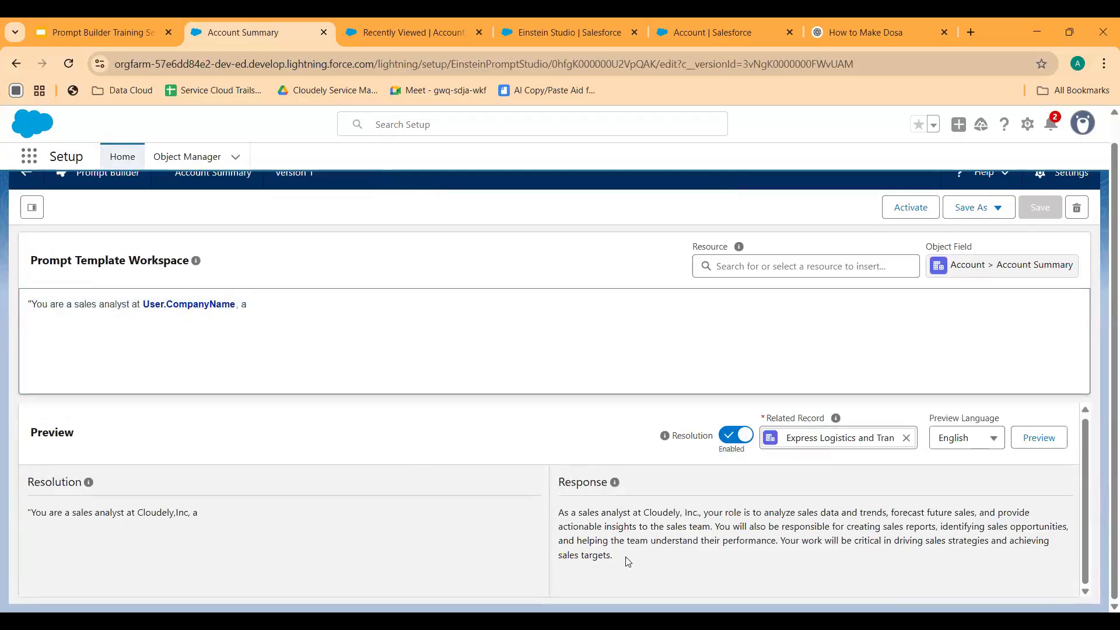
triple_click(545, 536)
left_click(658, 516)
left_click_drag(616, 562, 558, 514)
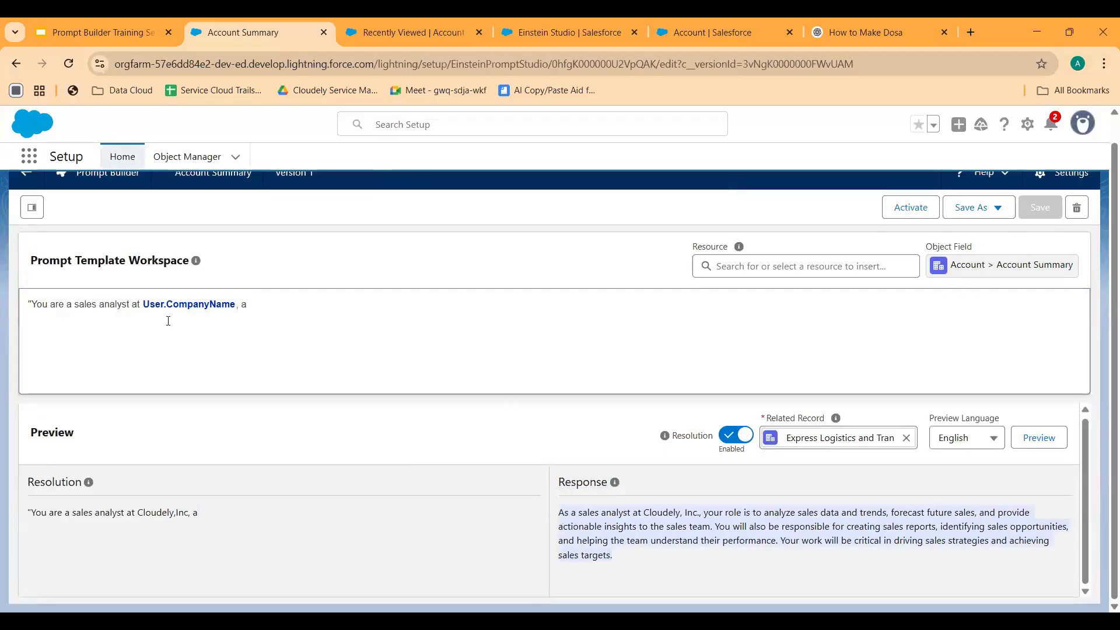
left_click_drag(280, 313, 30, 310)
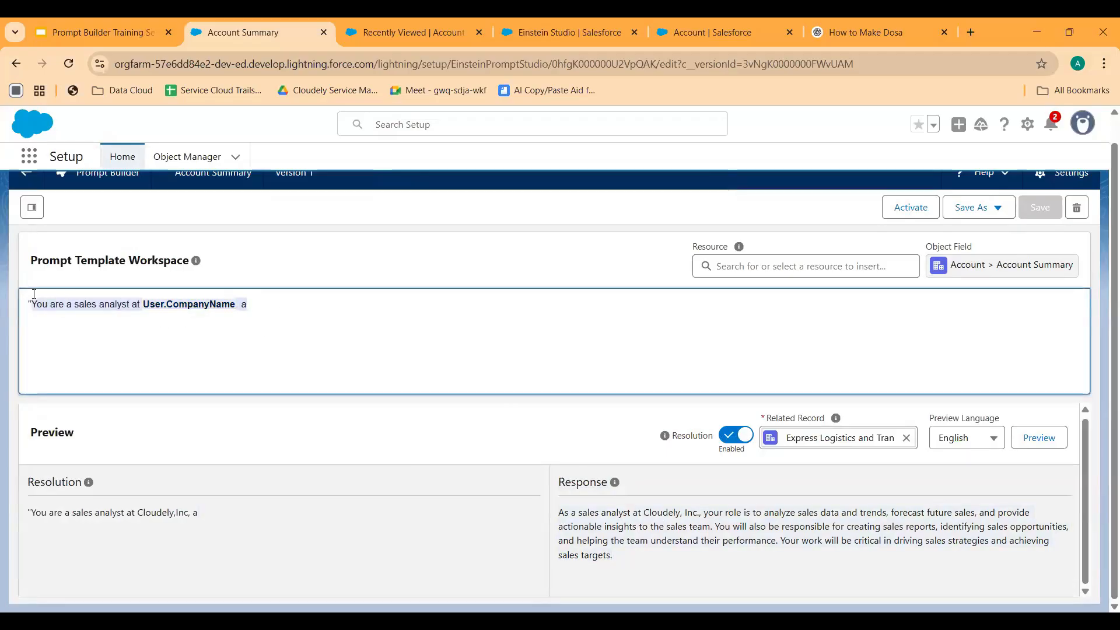
left_click(132, 314)
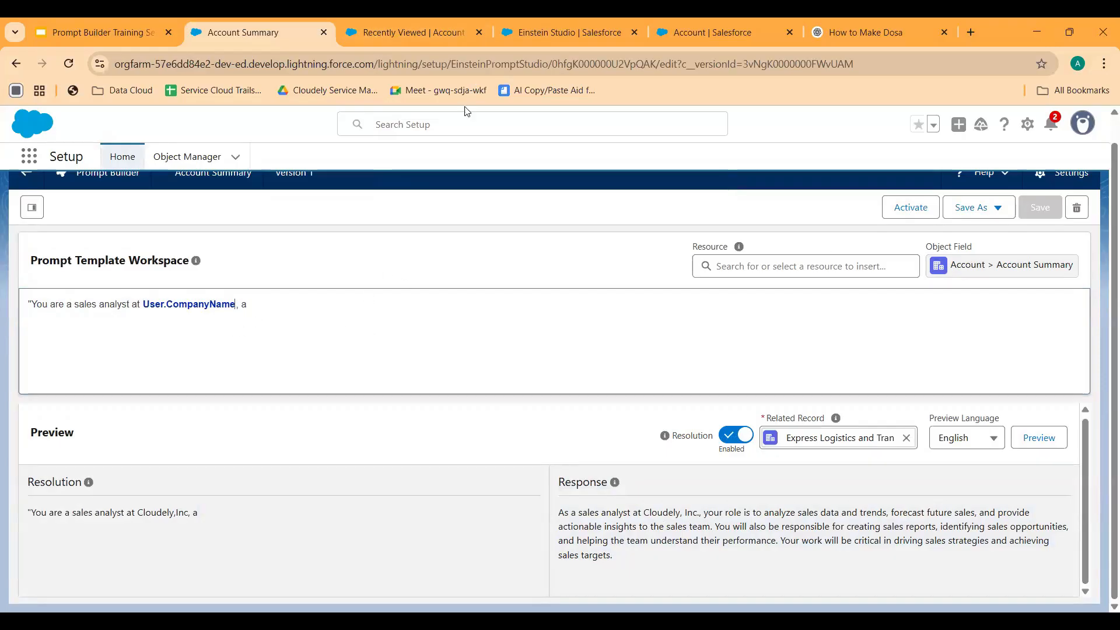
left_click(101, 34)
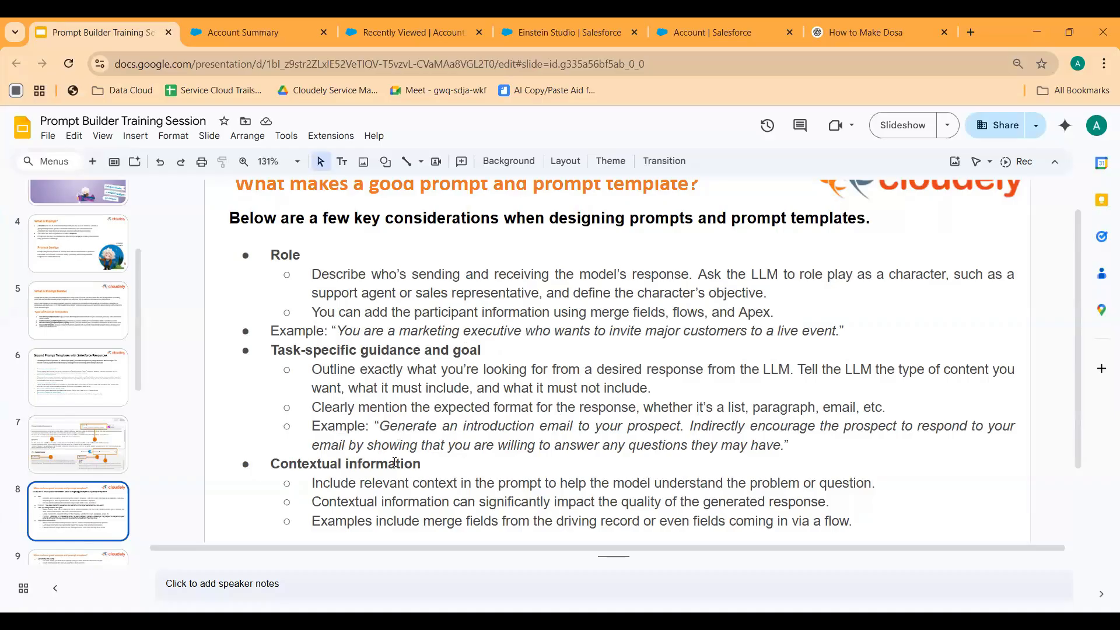
left_click(248, 39)
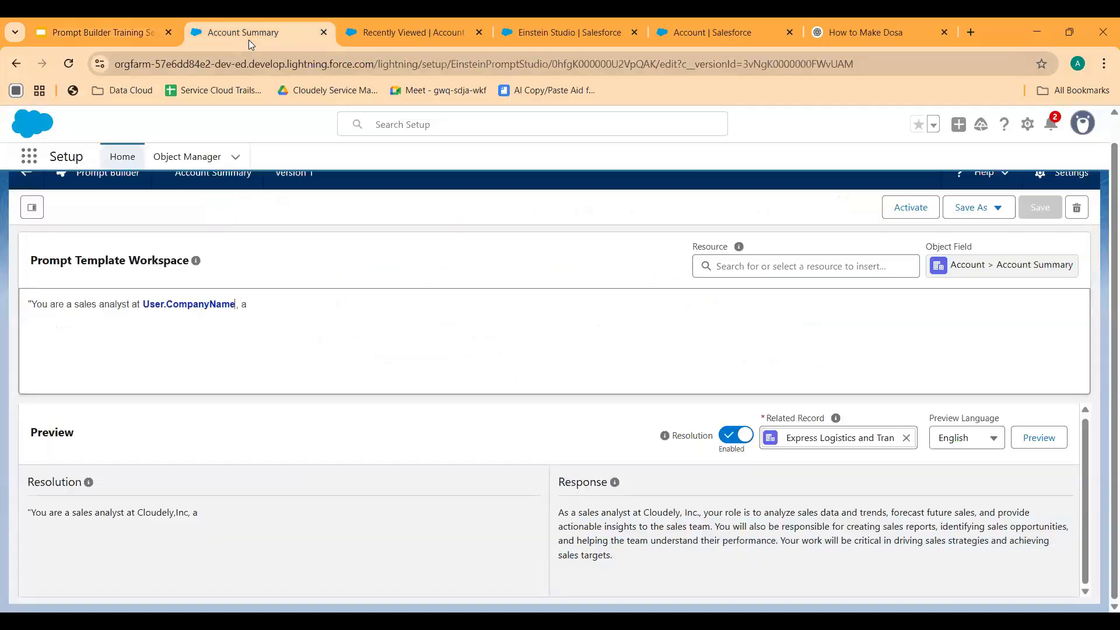
Look through the Express Logistics and Transport account's details and revisit the slide's task-specific guidance, returning to the Account Summary template.
left_click(386, 36)
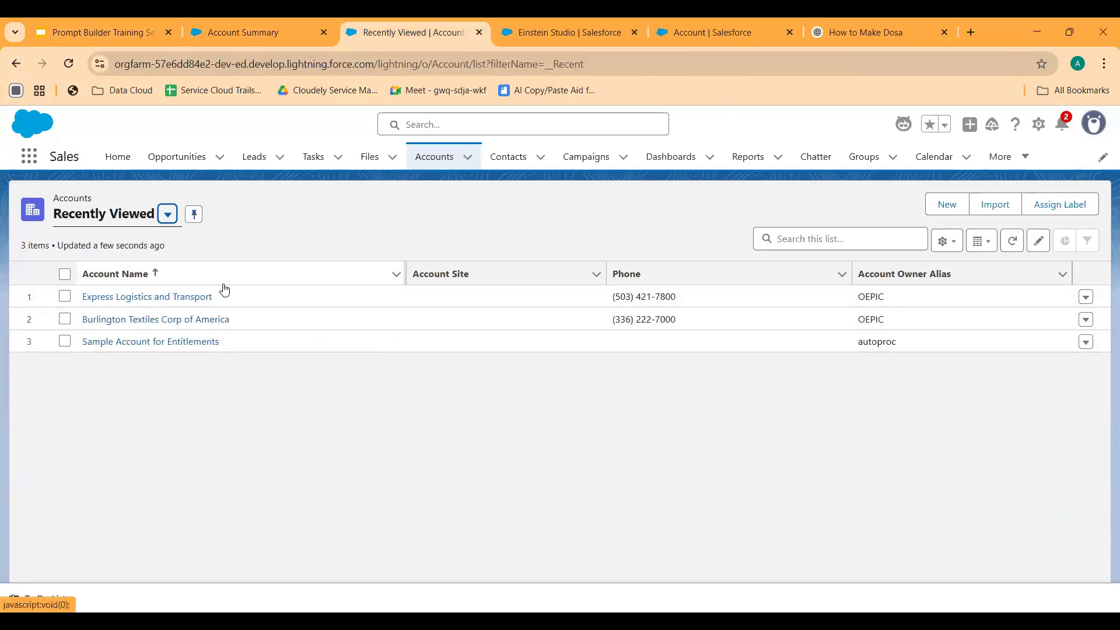
left_click(200, 297)
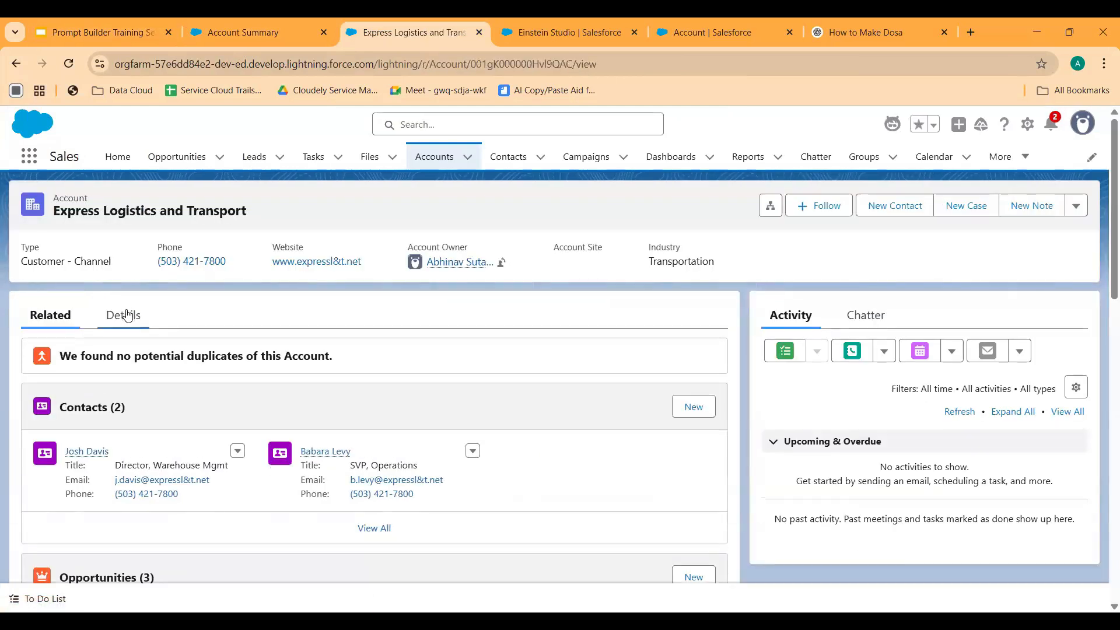
left_click(121, 316)
scroll(366, 356, "down", 2)
scroll(369, 341, "up", 1)
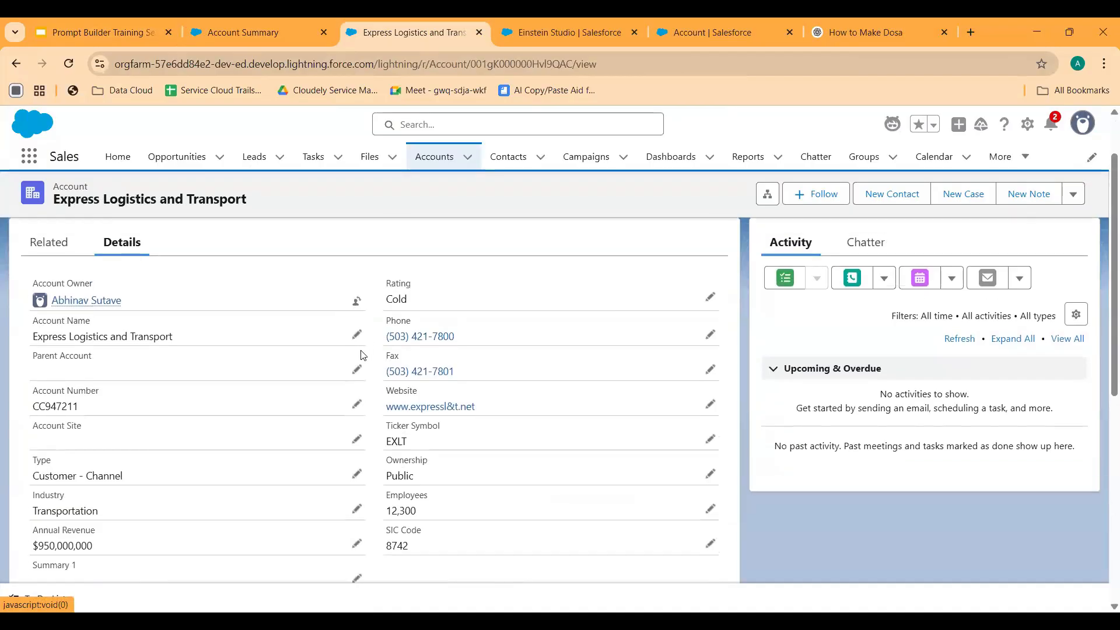
left_click(239, 32)
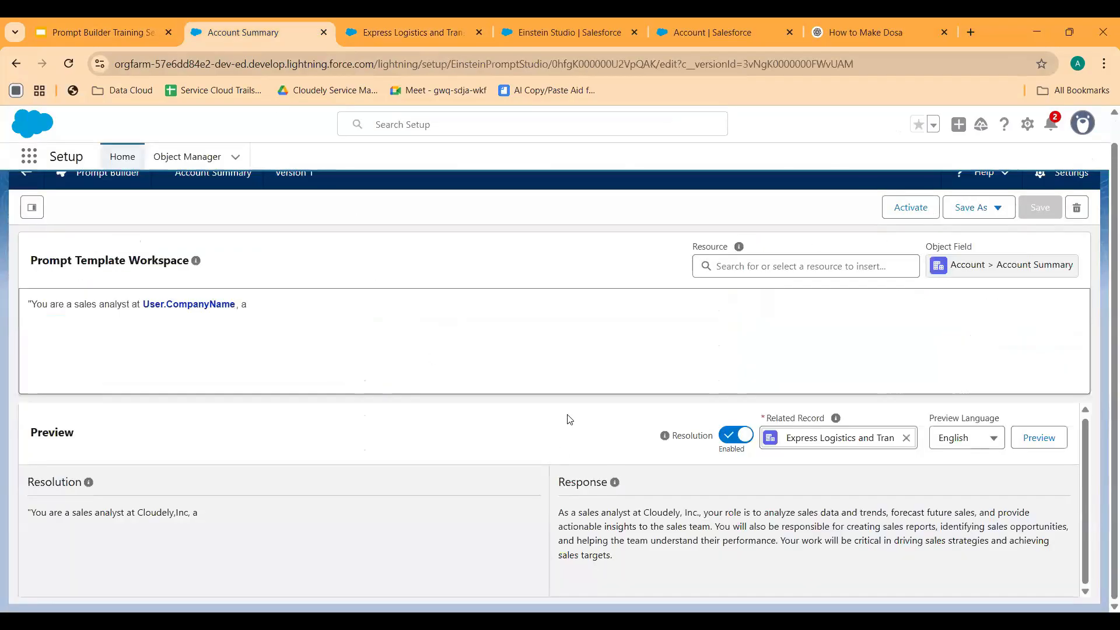
left_click(109, 32)
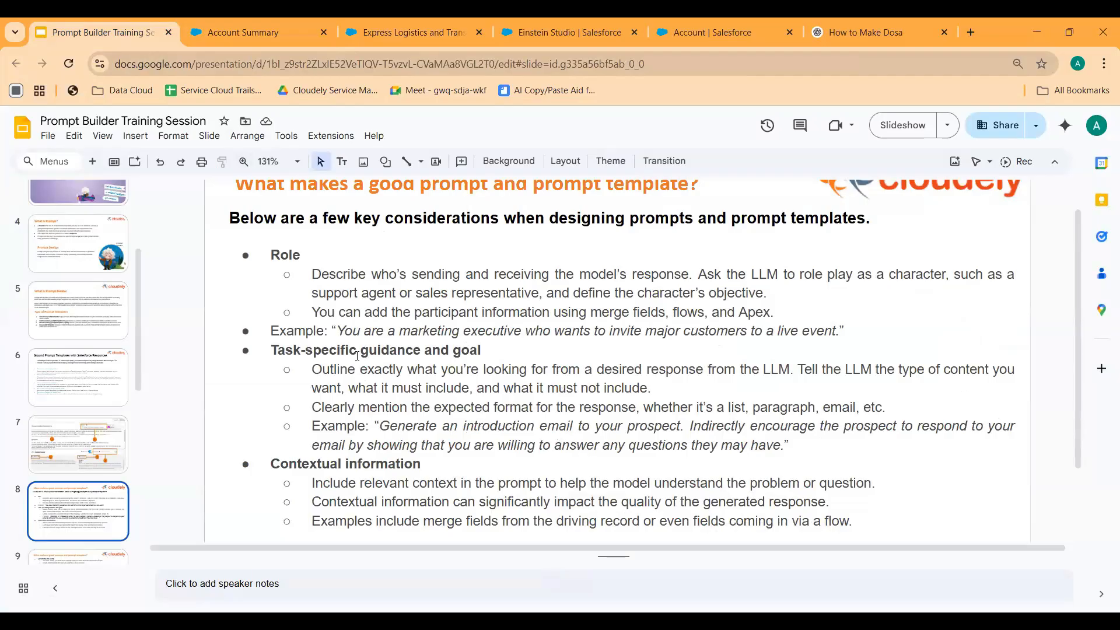
left_click(248, 35)
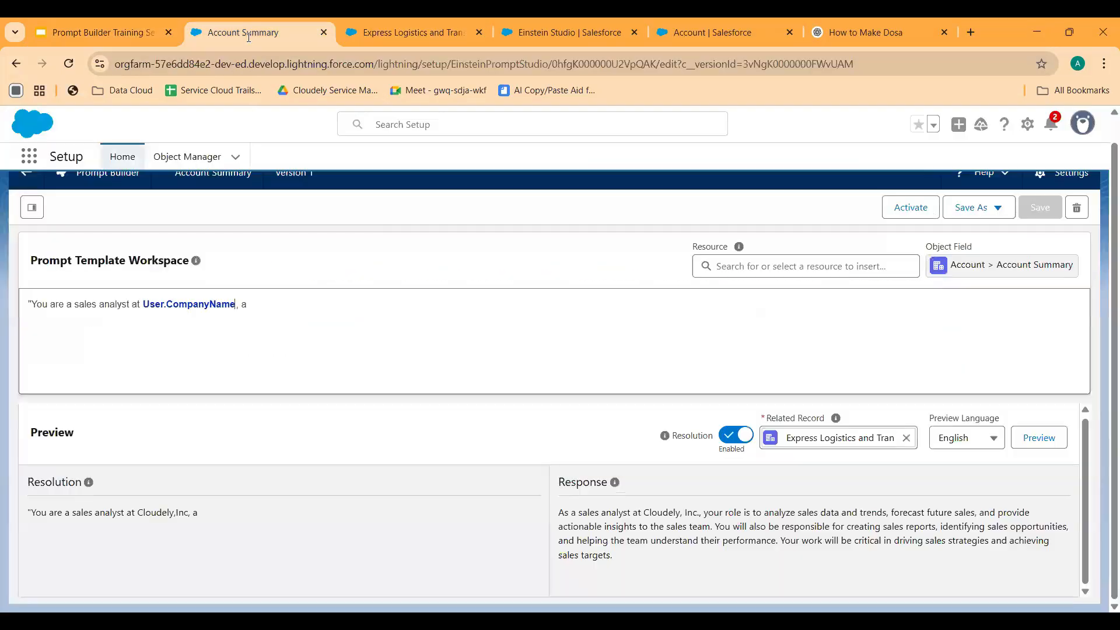
Continue the prompt after the company name with "and your task is to generate a clear and concise Account Summary for <account.Name__Merge_Field>.".
left_click(279, 308)
key("alt+Tab")
key("alt+Tab")
left_click_drag(242, 305, 255, 306)
type("and your task is to generate a clear and concise Account Summary for <account.Name__Merge_Field>.")
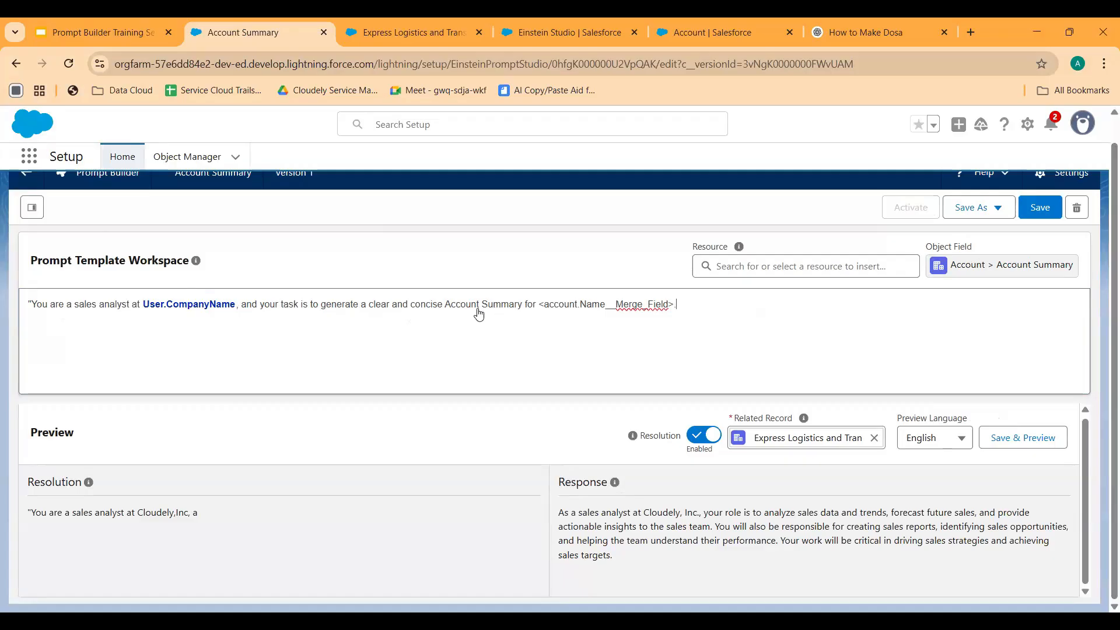
type(".")
left_click_drag(688, 312, 544, 314)
left_click(620, 310)
left_click_drag(677, 306, 541, 309)
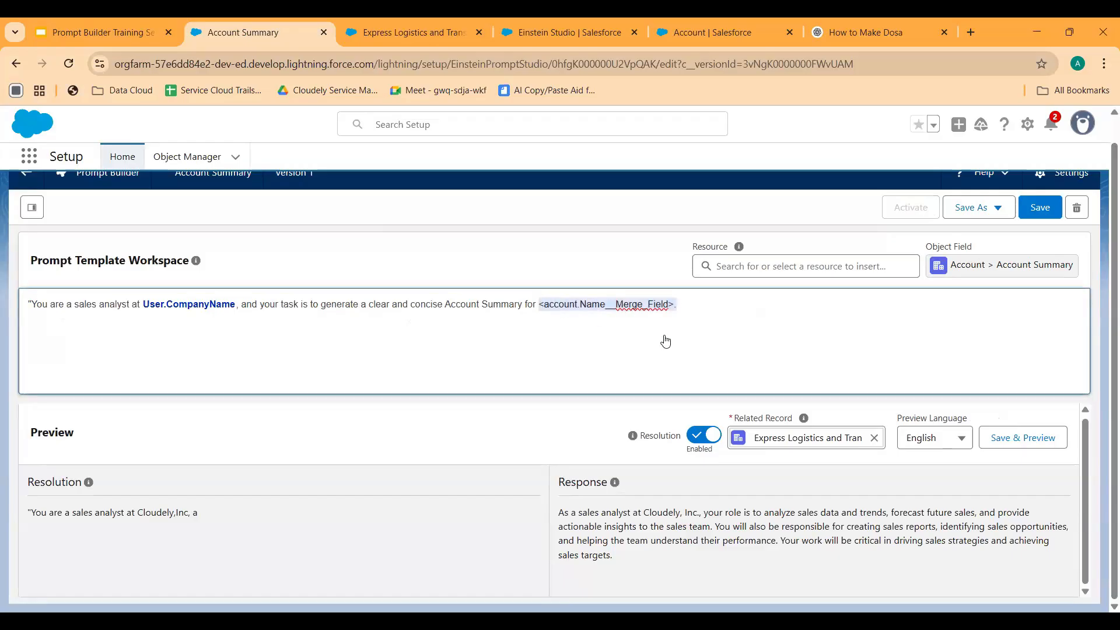
left_click(736, 352)
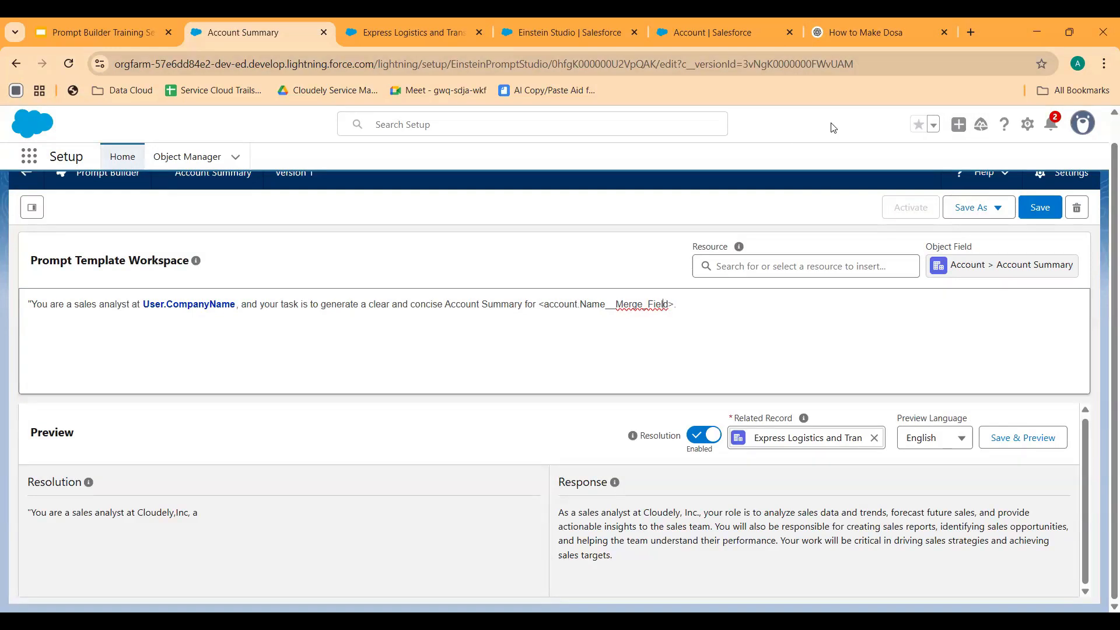
scroll(332, 349, "up", 1)
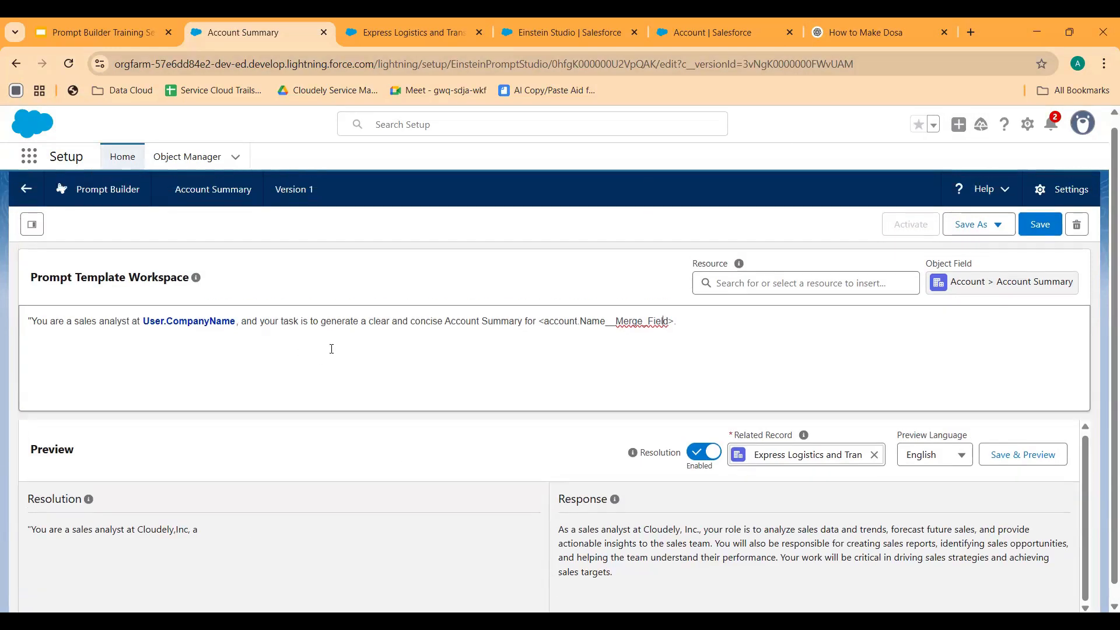
Look over the Express Logistics and Transport record down to its Account Summary field and return to the template.
left_click(403, 33)
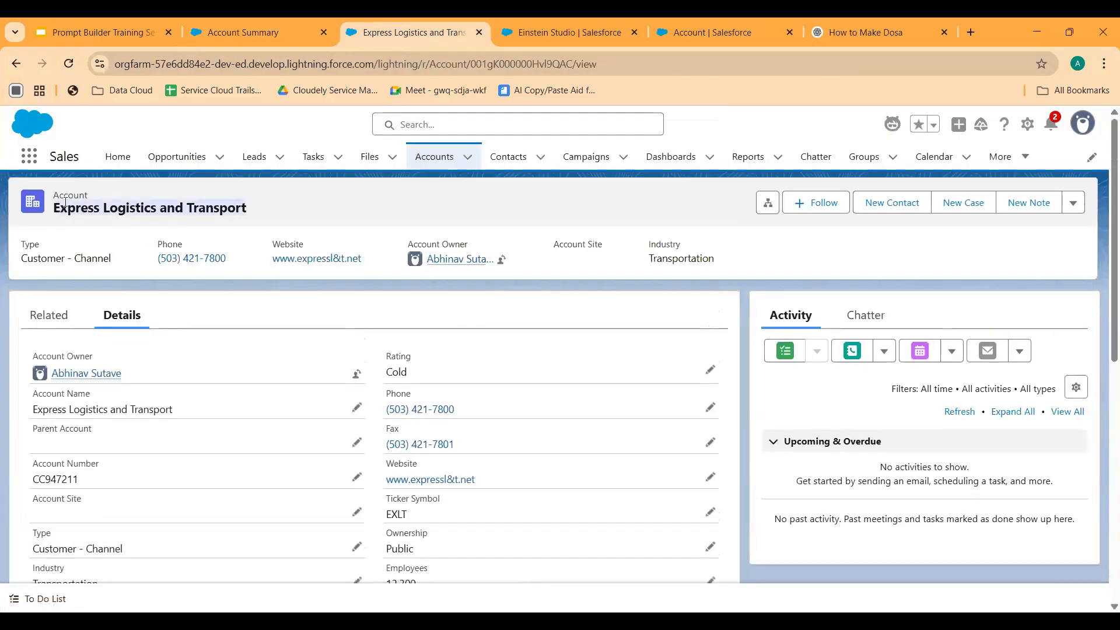
scroll(305, 388, "down", 10)
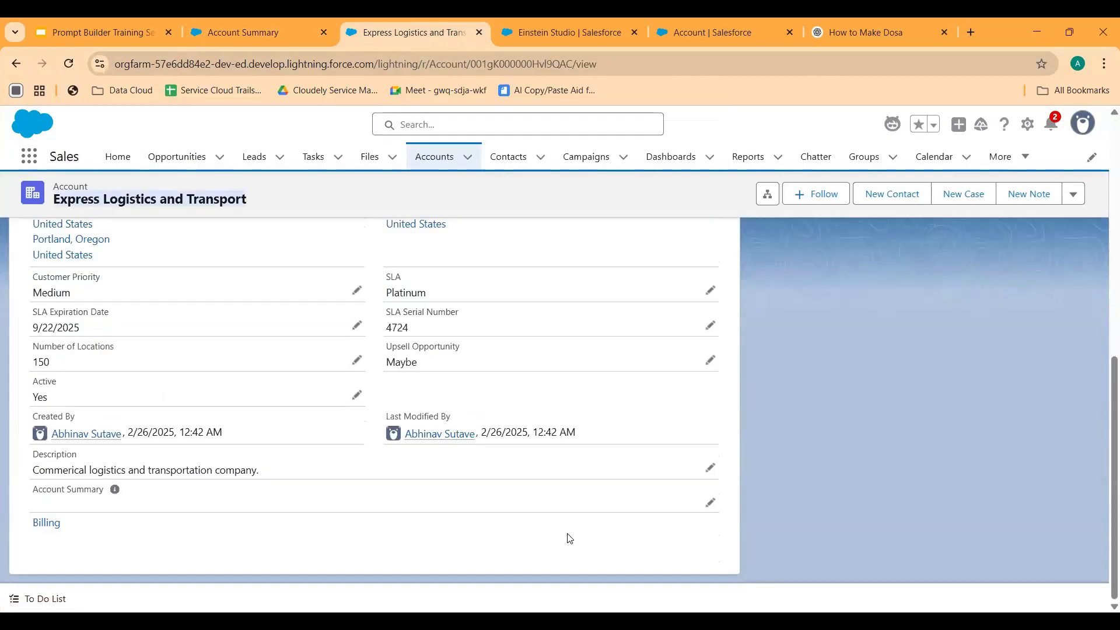
scroll(296, 401, "up", 10)
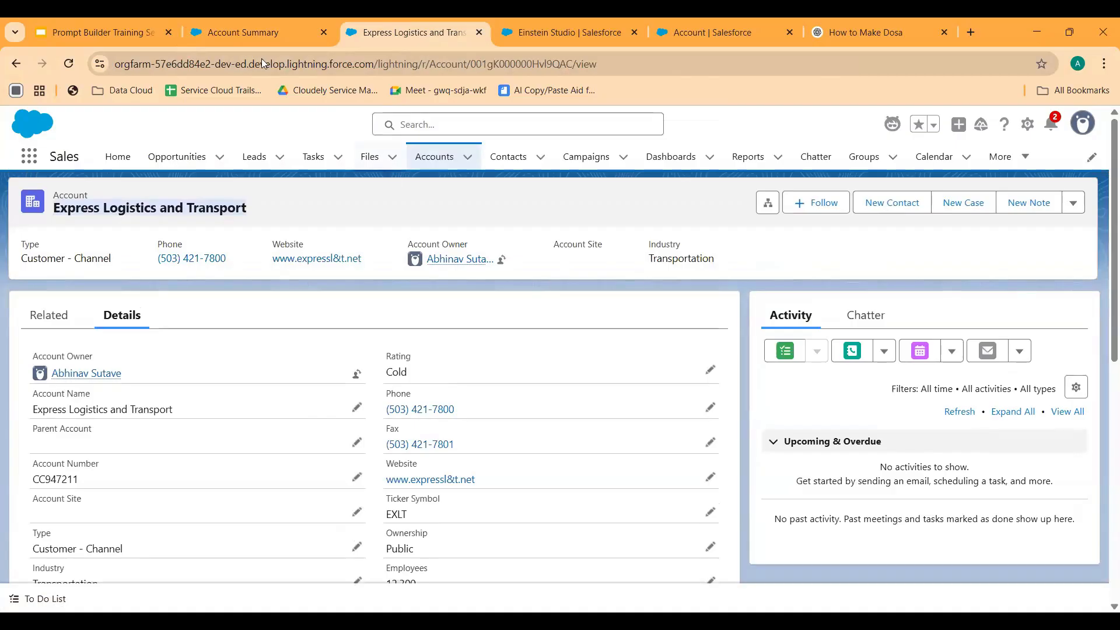
left_click(261, 35)
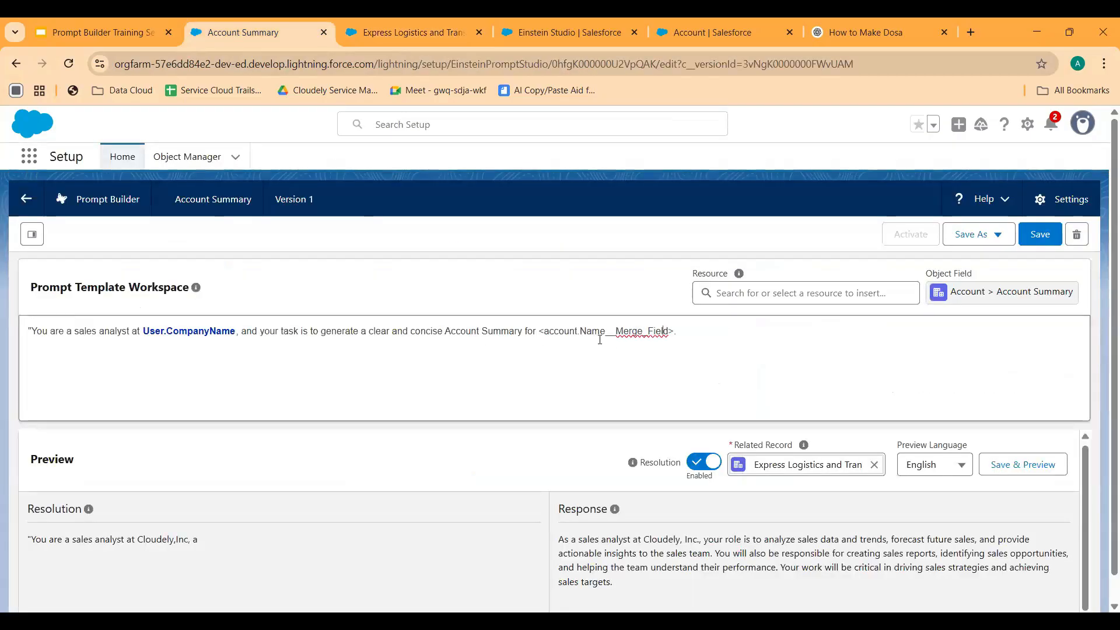
Insert the Account's Account Name merge field after "Account Summary for" in the prompt.
left_click_drag(675, 330, 538, 328)
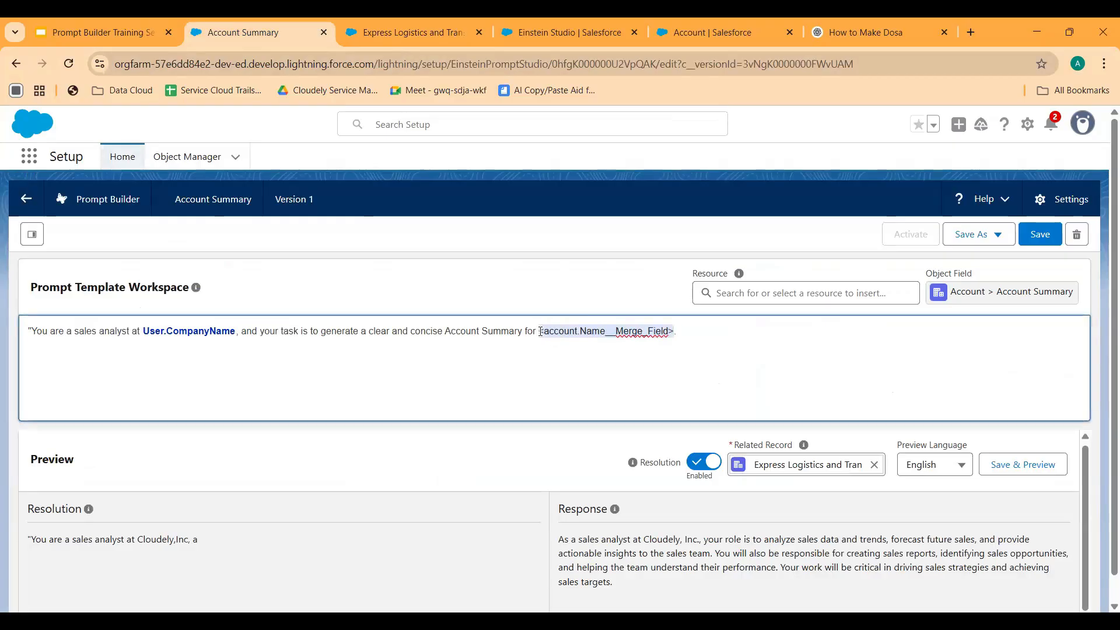
left_click(749, 294)
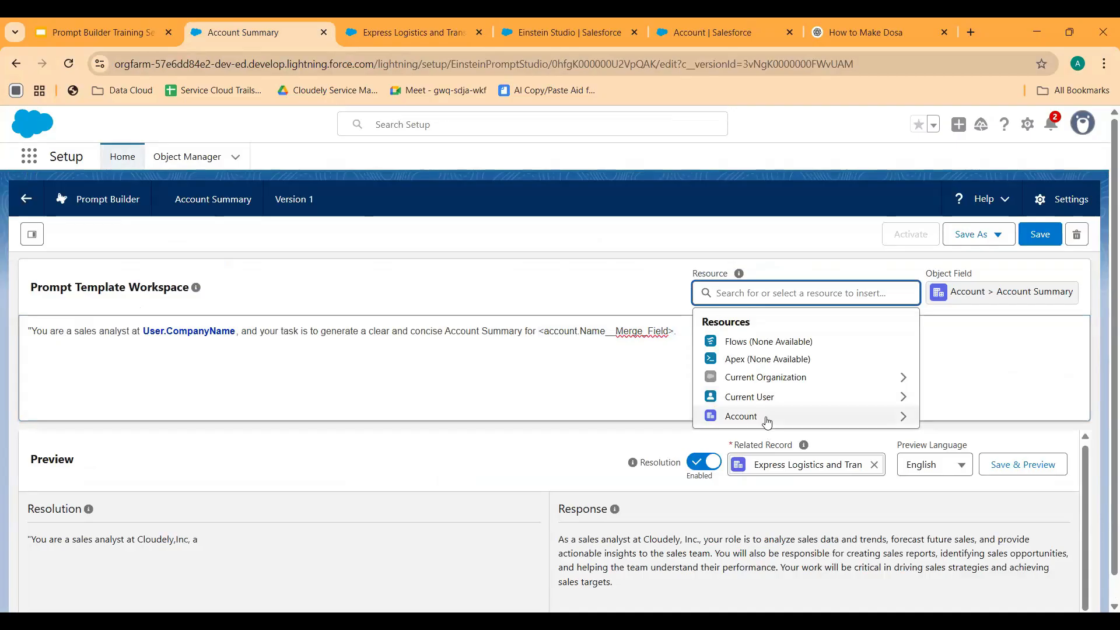
left_click(356, 32)
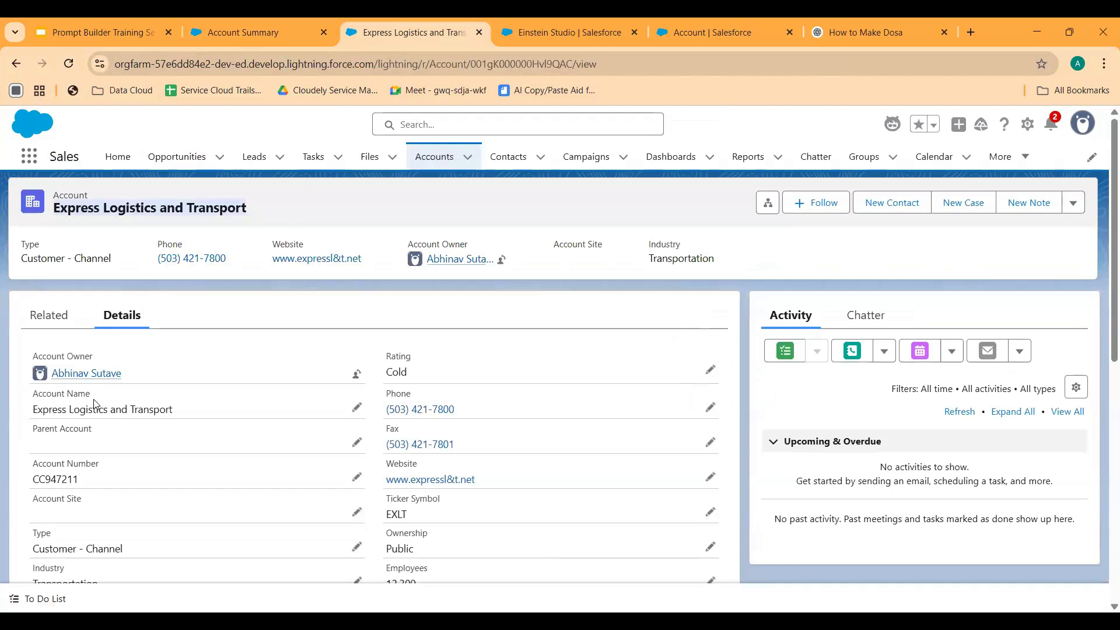
left_click(249, 39)
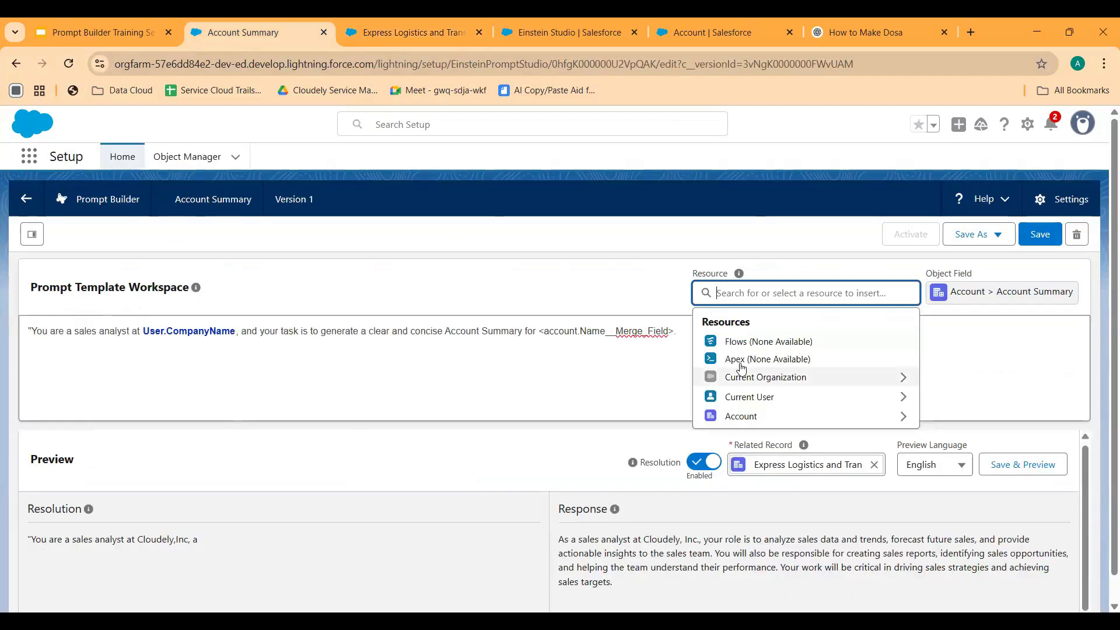
left_click(769, 415)
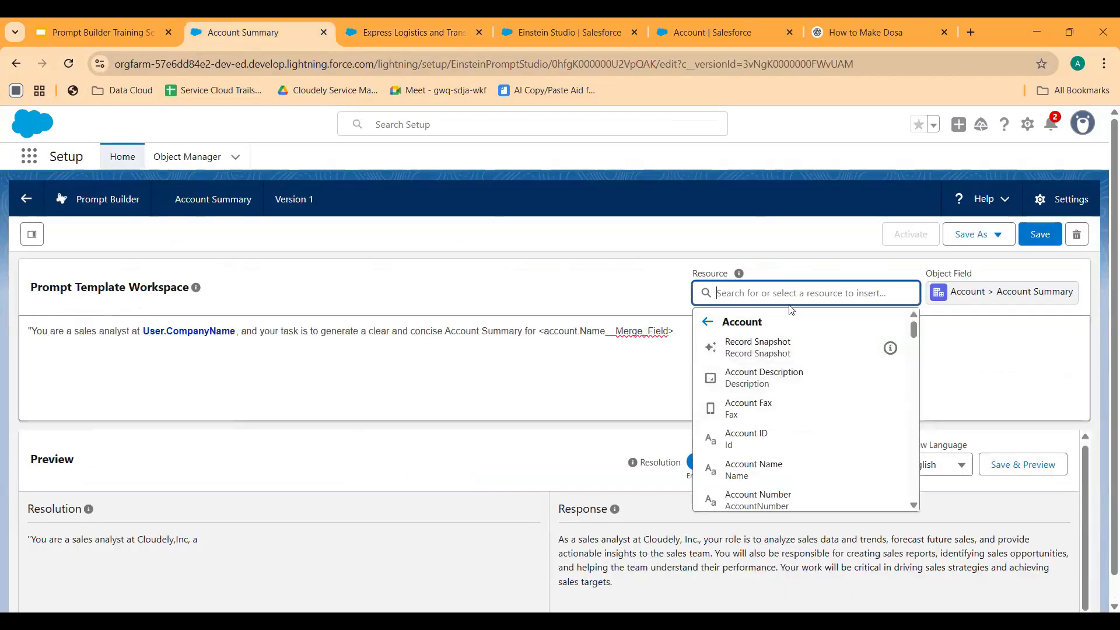
type("name")
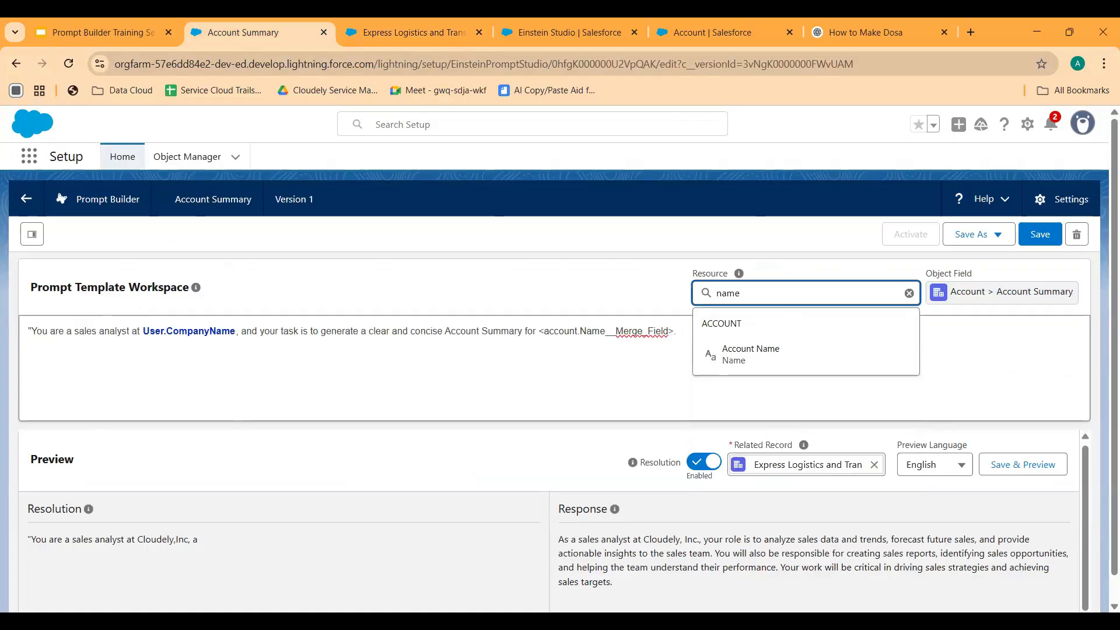
left_click(769, 352)
Delete the "<account.Name__Merge_Field>" placeholder text following the inserted account name merge field.
left_click_drag(770, 331, 633, 332)
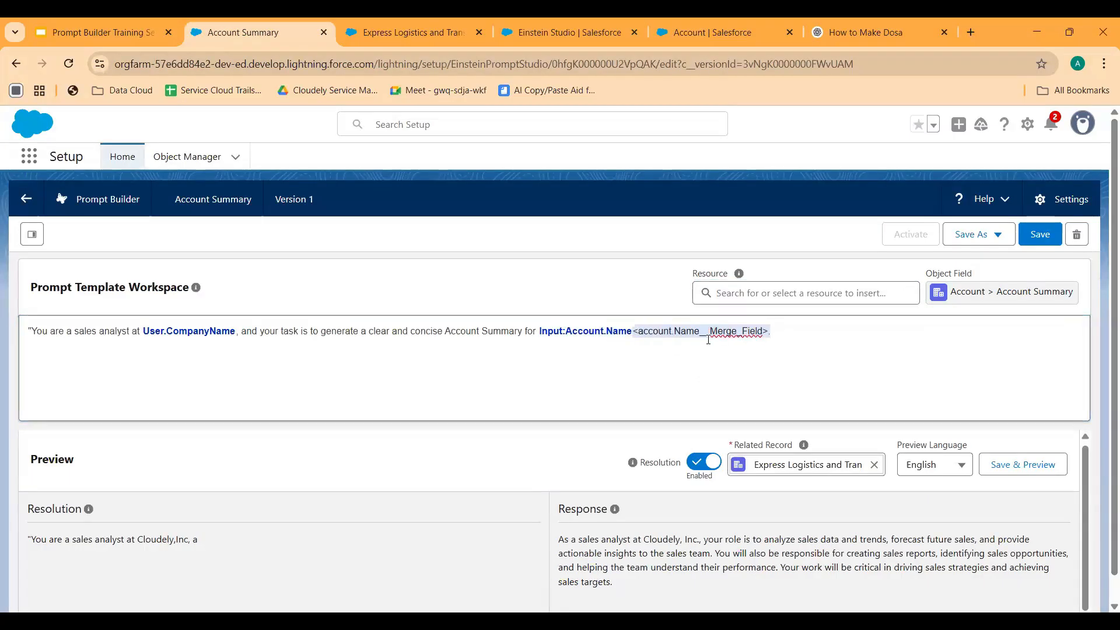
key("BackSpace")
key("BackSpace")
key("ctrl+z")
left_click_drag(772, 337, 633, 336)
key("BackSpace")
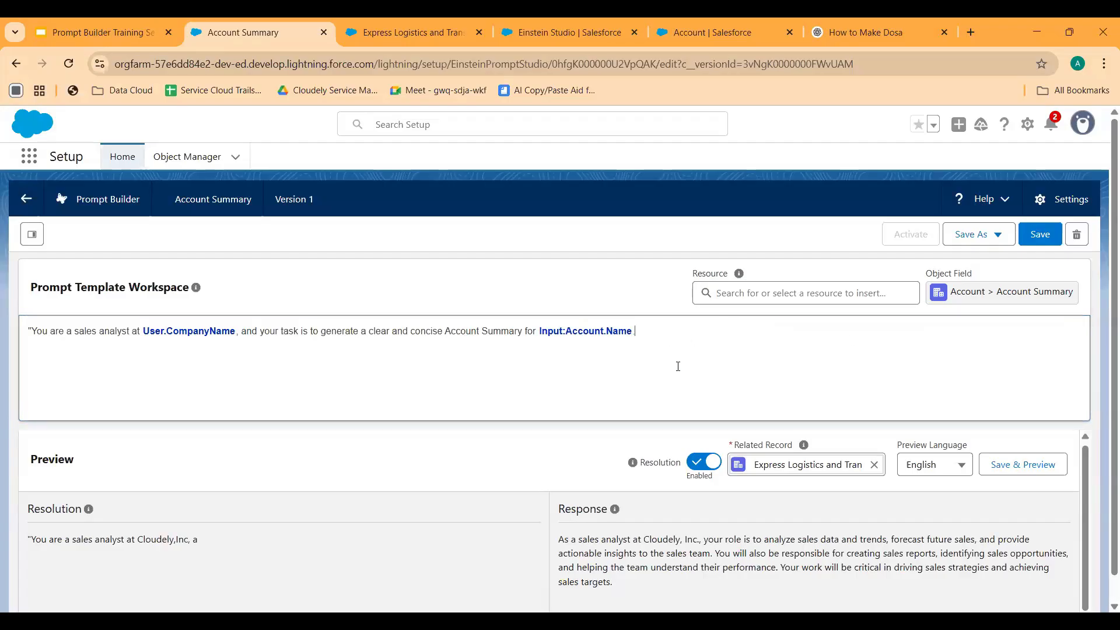
Save the updated prompt and preview it against the Express Logistics and Transport account.
left_click_drag(688, 344, 29, 351)
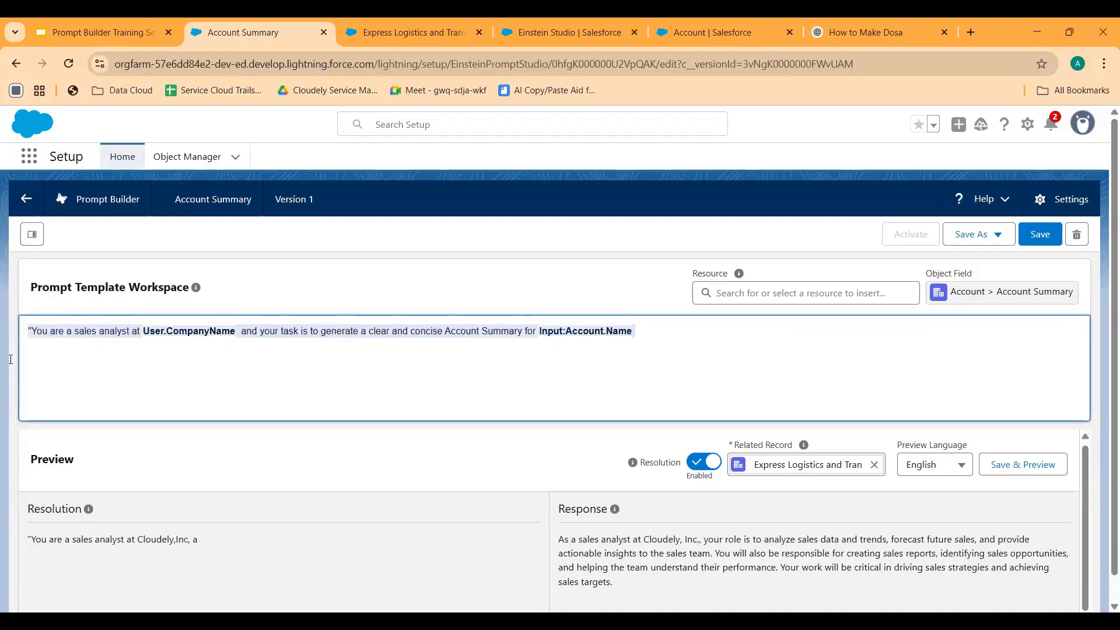
left_click(286, 351)
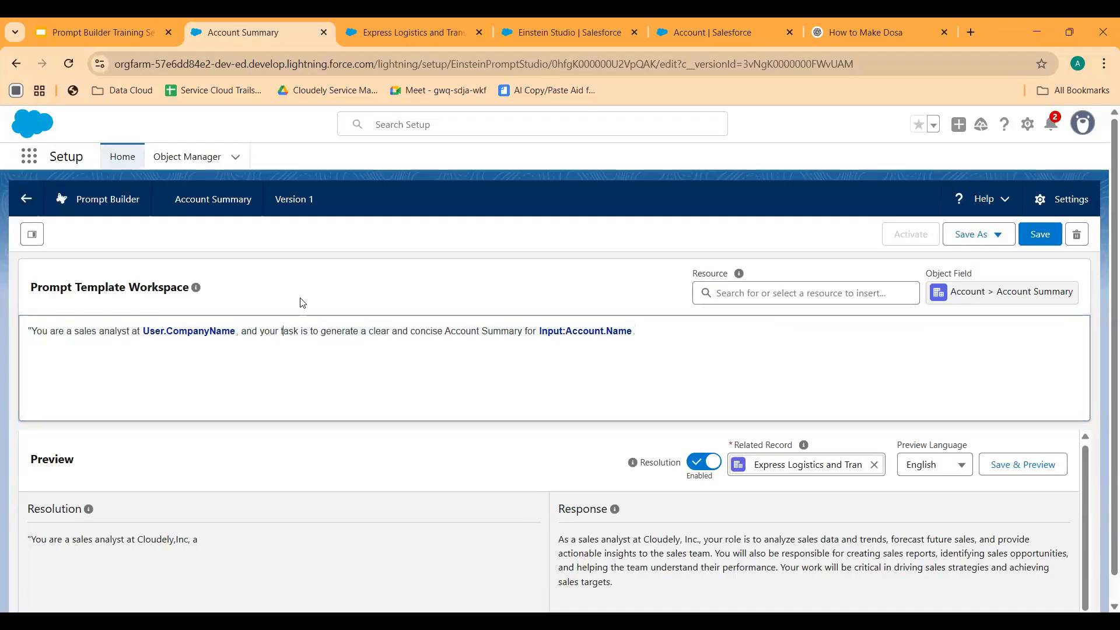
mouse_move(217, 284)
left_click(1027, 464)
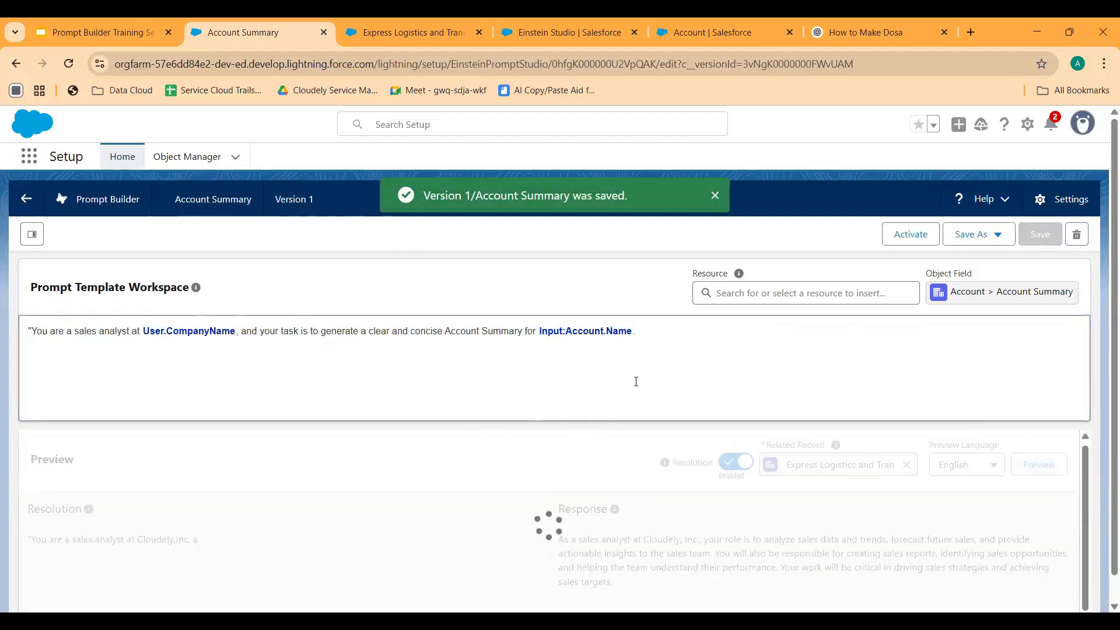
left_click_drag(674, 333, 105, 335)
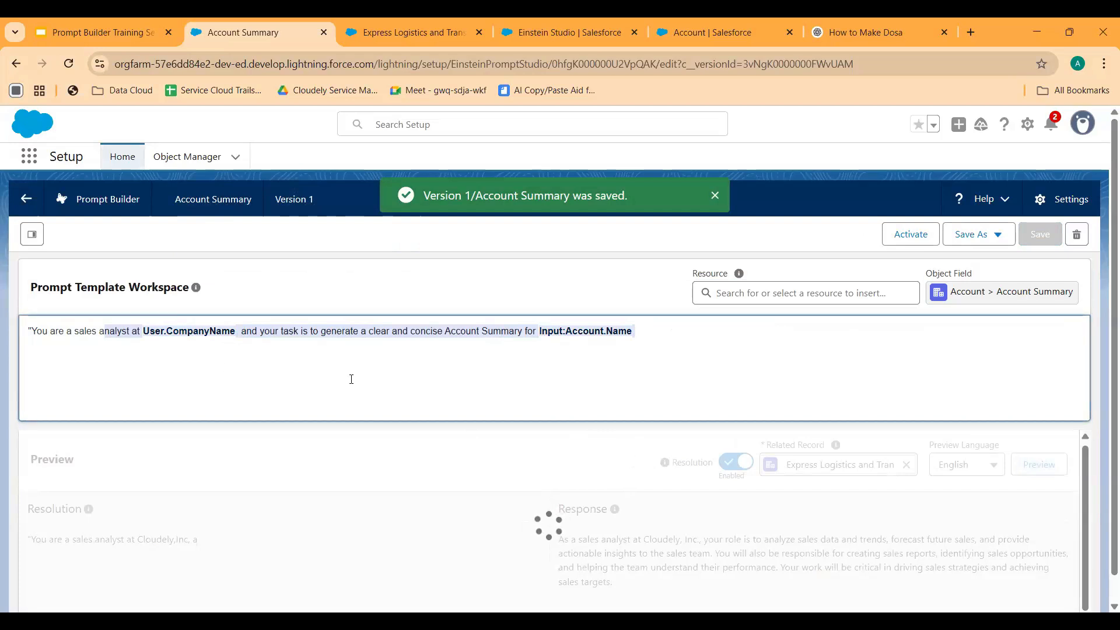
left_click(718, 350)
Read through the generated account summary response in the preview.
scroll(751, 528, "down", 1)
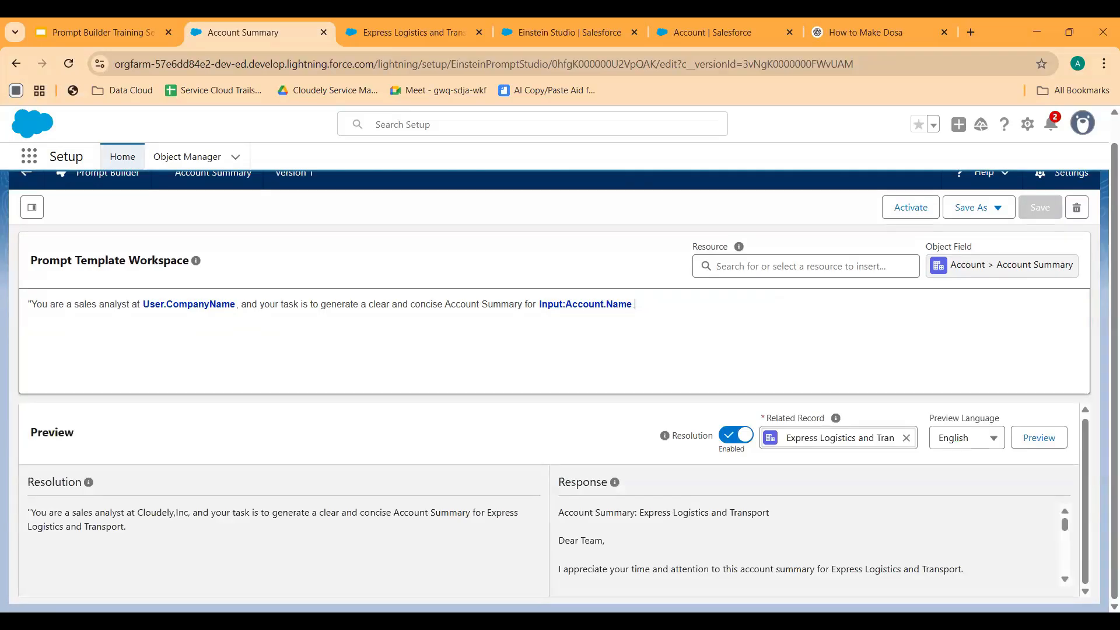
scroll(698, 527, "down", 10)
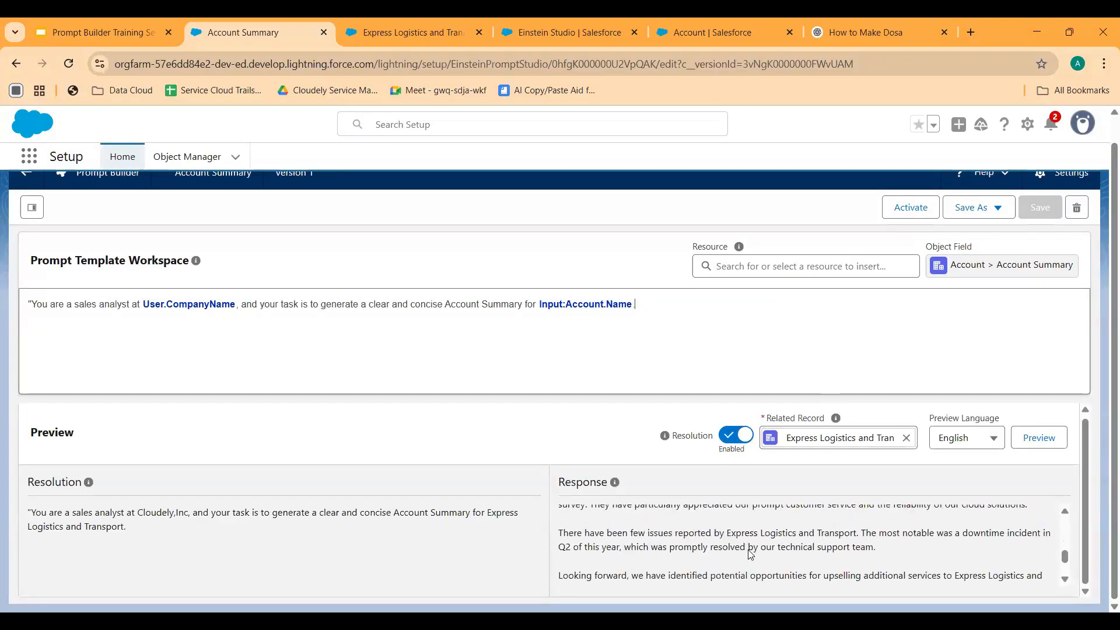
scroll(750, 560, "up", 10)
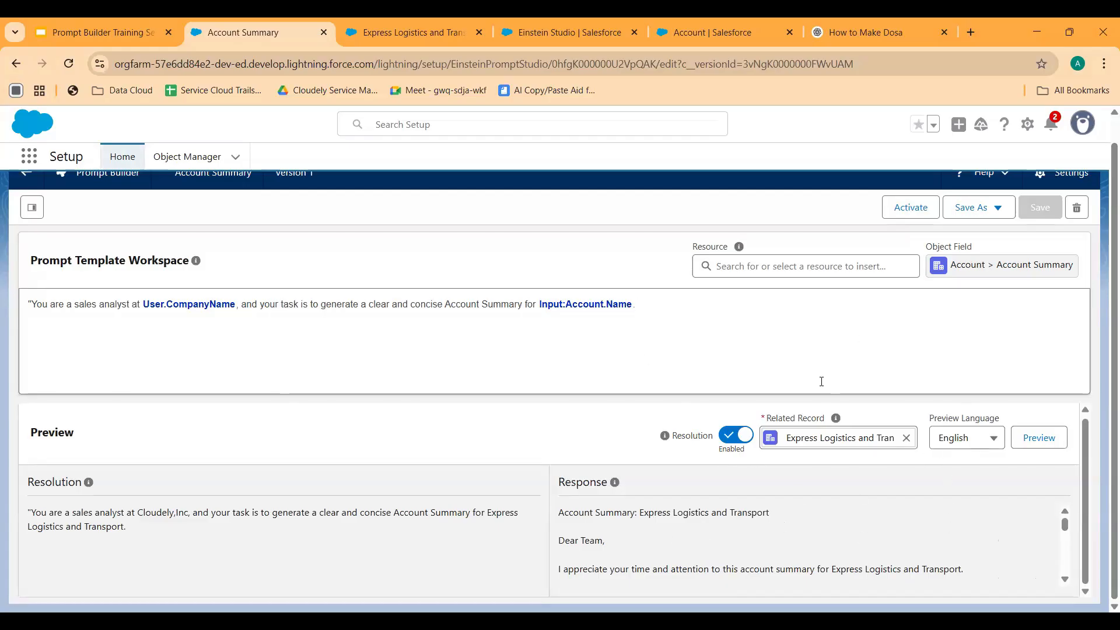
Examine the generated Express Logistics and Transport summary again, enlarged, from its heading through to the closing lines.
scroll(740, 527, "down", 3)
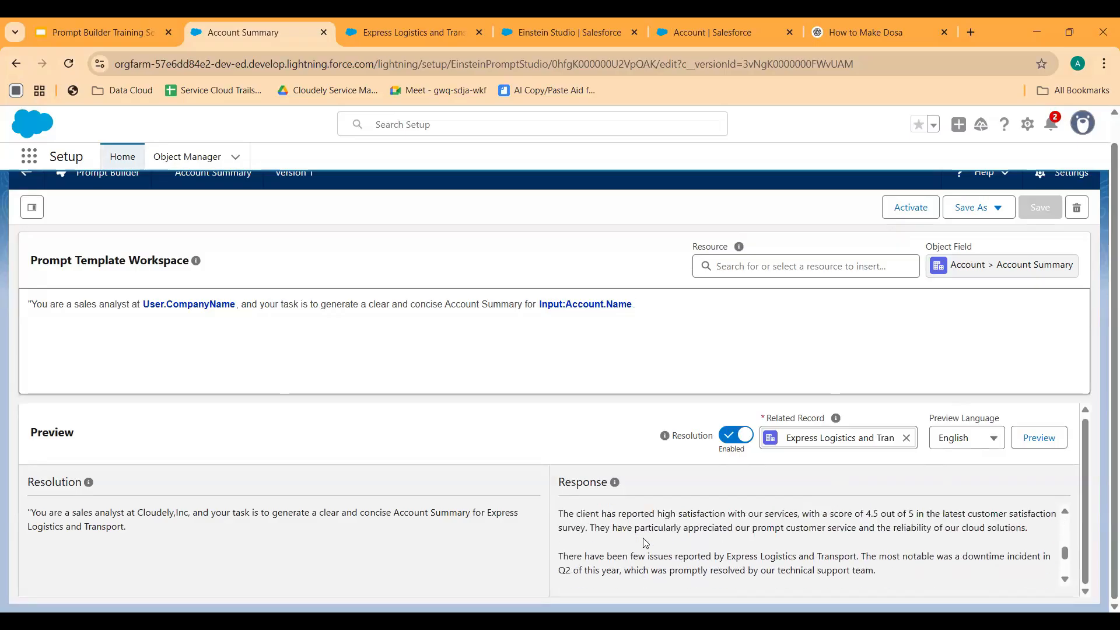
scroll(710, 548, "up", 4)
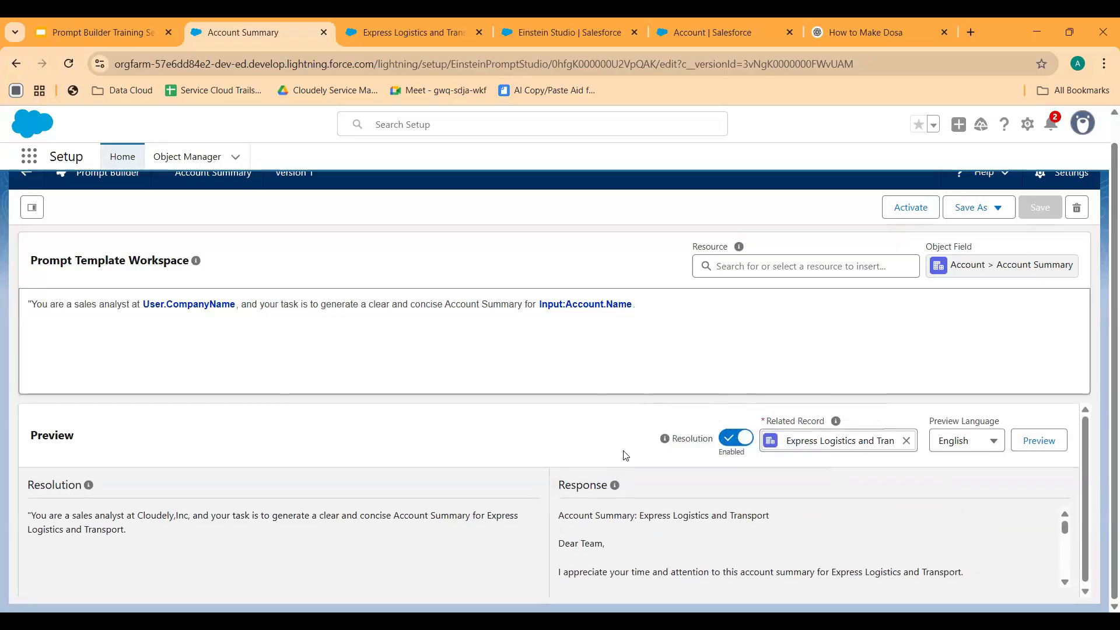
scroll(626, 456, "up", 3)
scroll(625, 456, "right", 4)
scroll(625, 457, "up", 2)
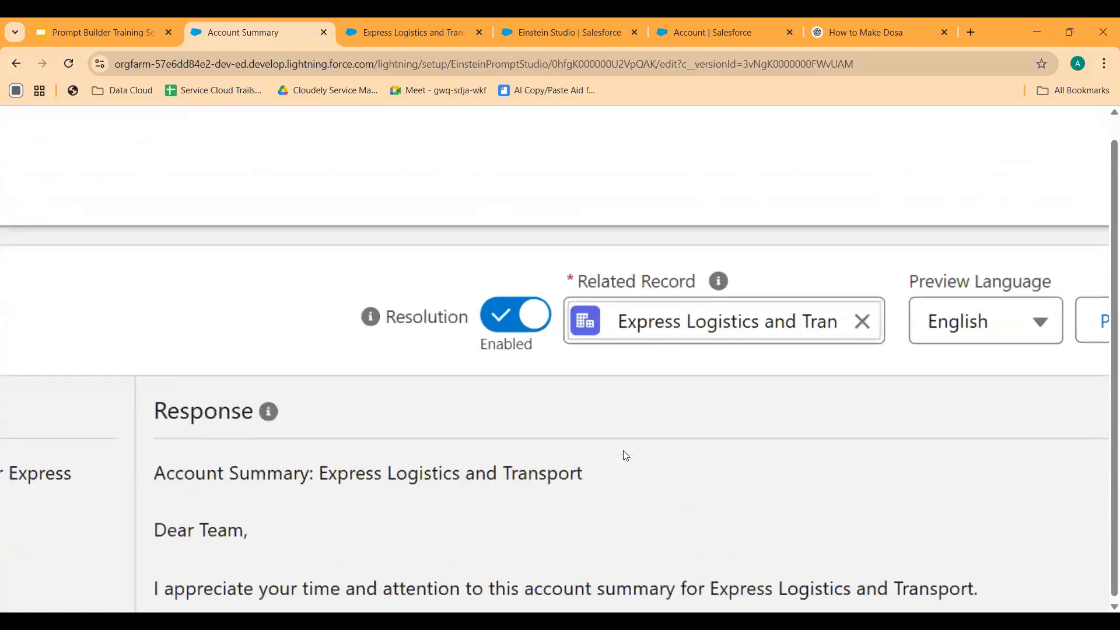
scroll(625, 456, "down", 3)
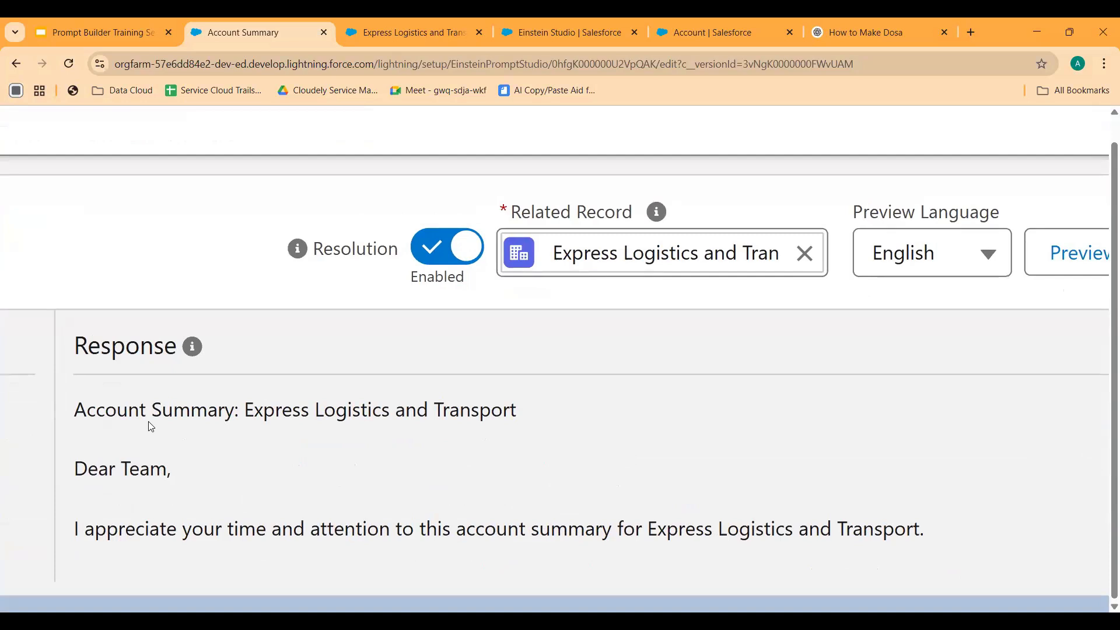
left_click_drag(75, 411, 535, 412)
left_click(483, 412)
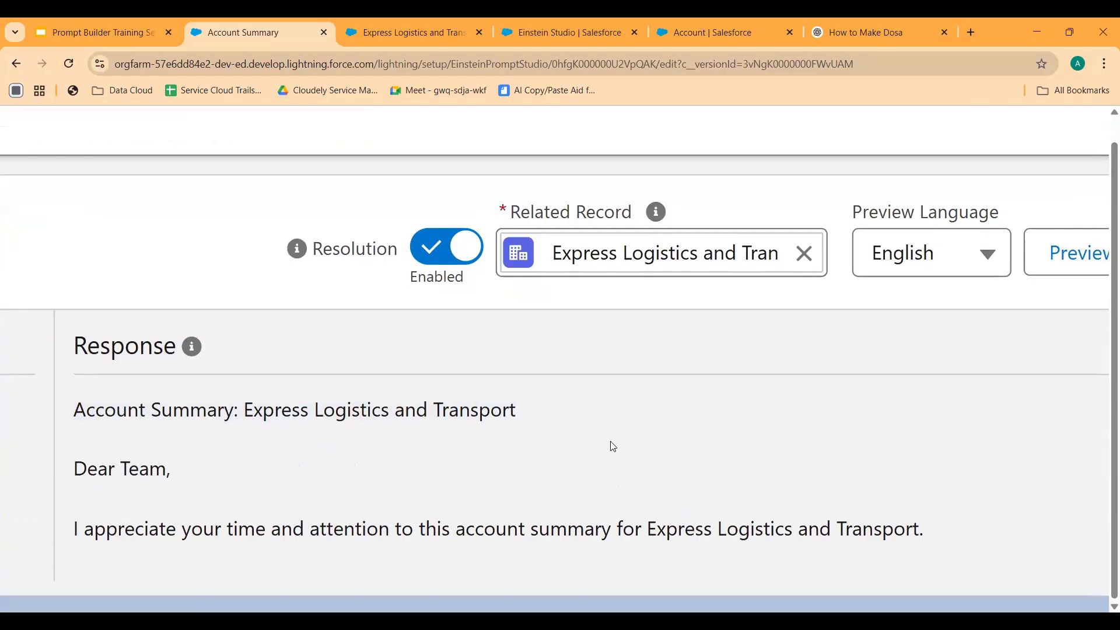
key("ctrl+minus")
key("ctrl+minus")
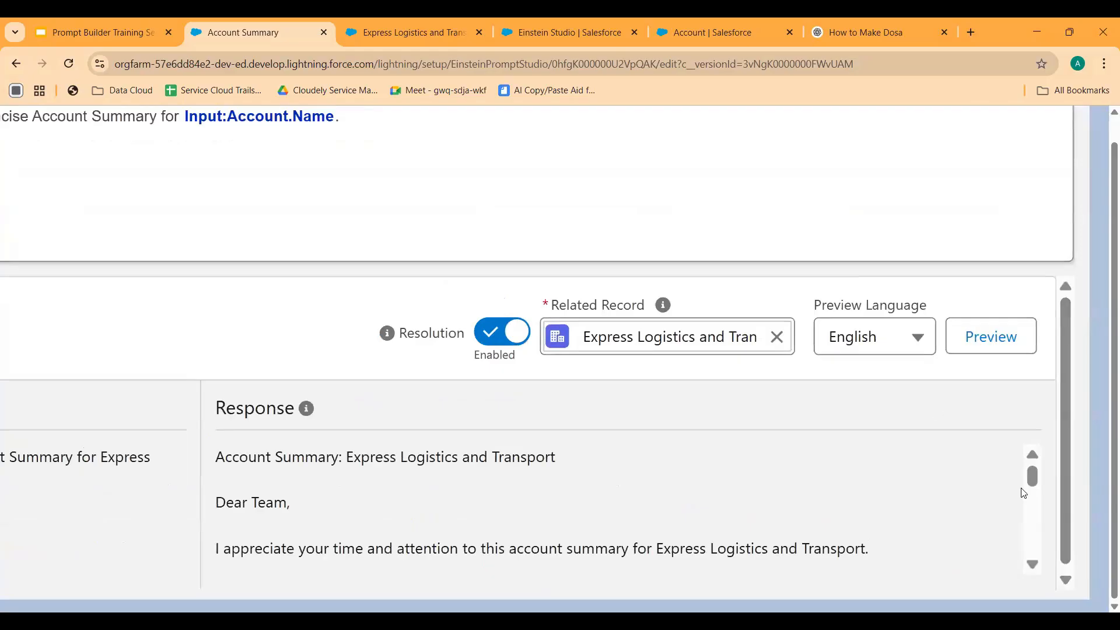
scroll(1038, 489, "down", 1)
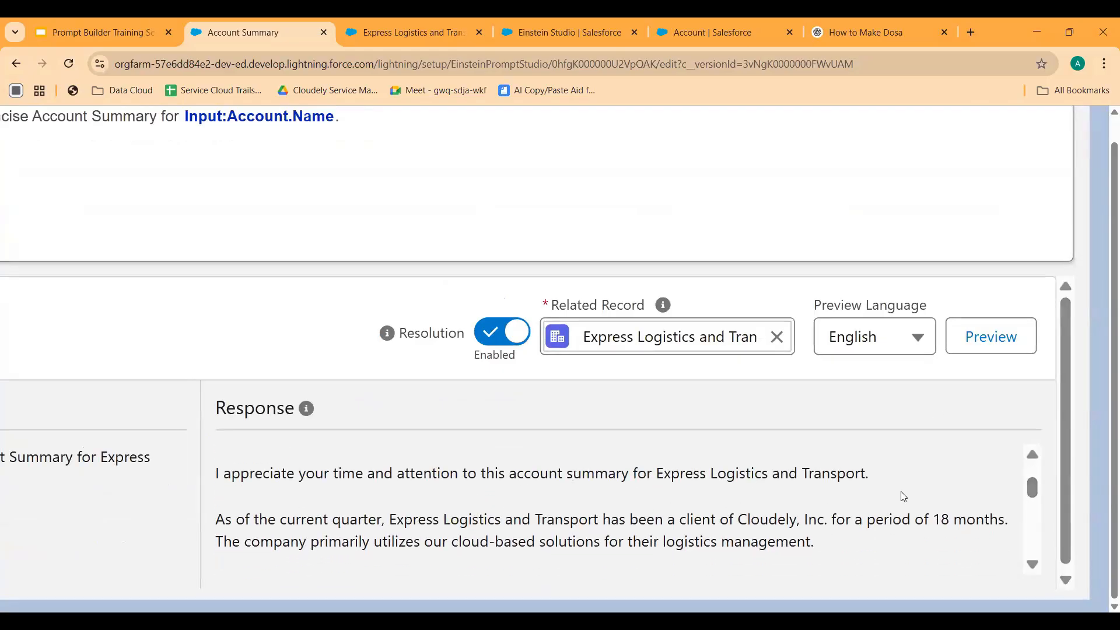
left_click_drag(1027, 486, 1014, 542)
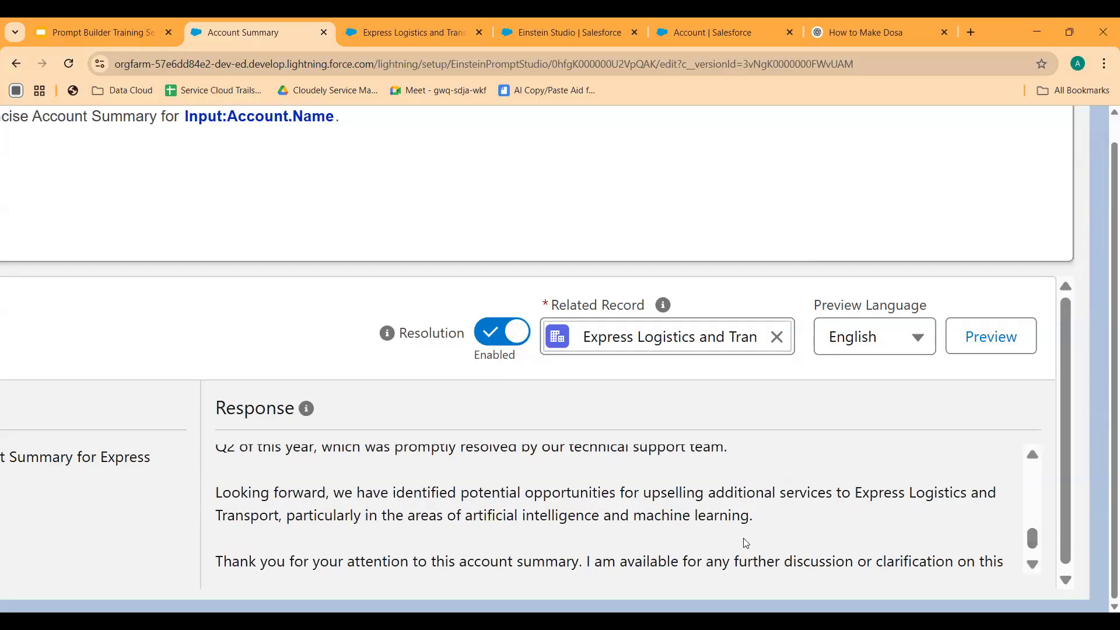
scroll(817, 543, "up", 2)
Check the annual revenue on the Express Logistics and Transport account record and compare it with the generated response.
left_click(409, 36)
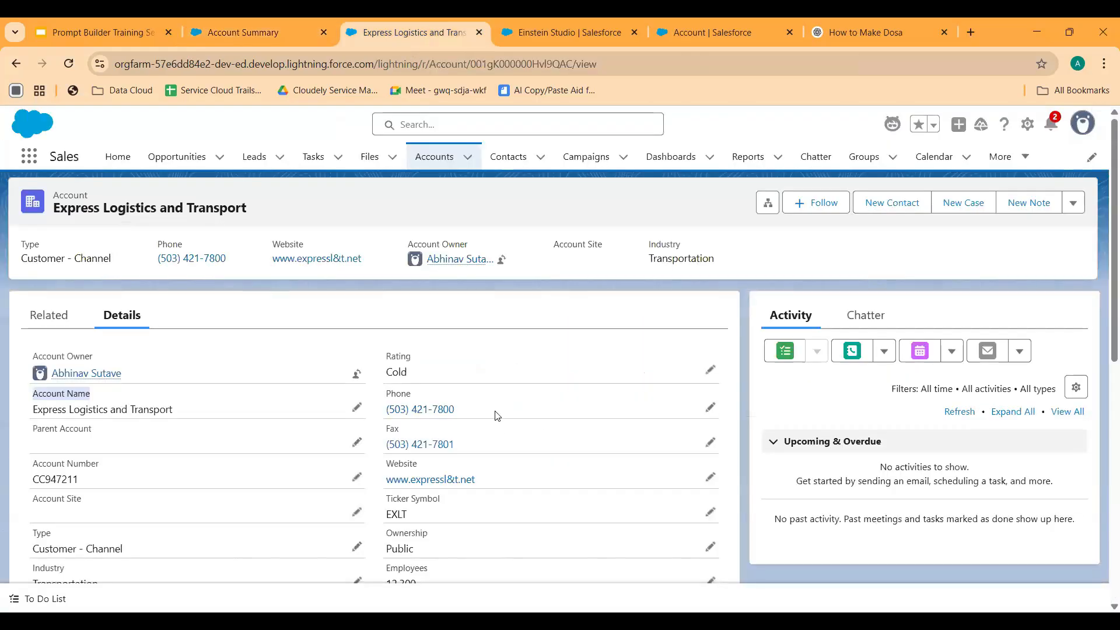
scroll(497, 416, "down", 3)
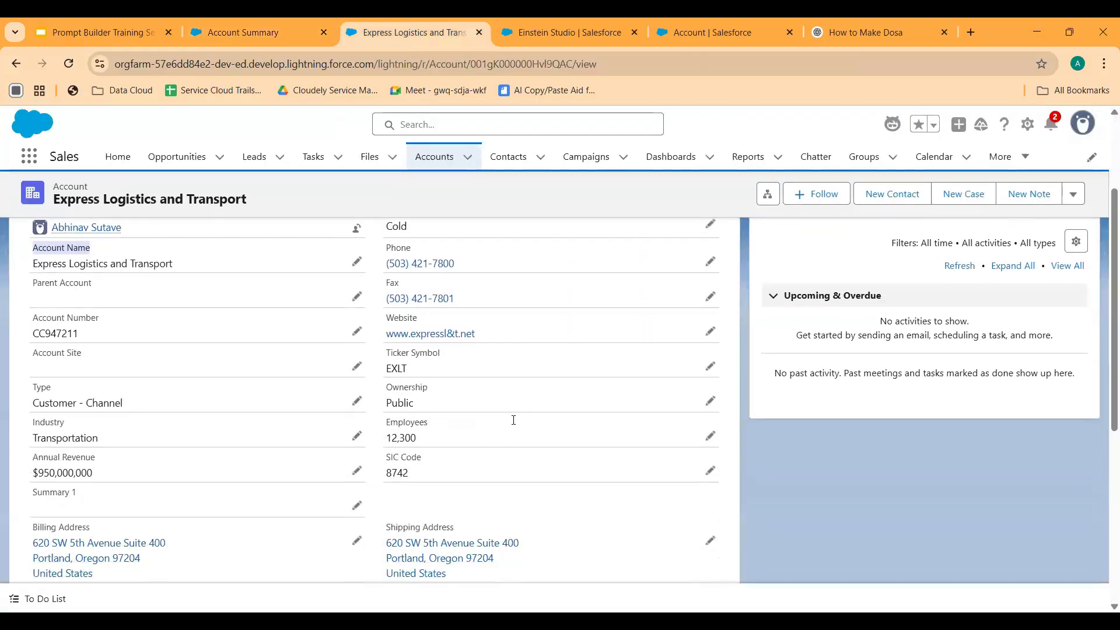
left_click_drag(95, 472, 26, 482)
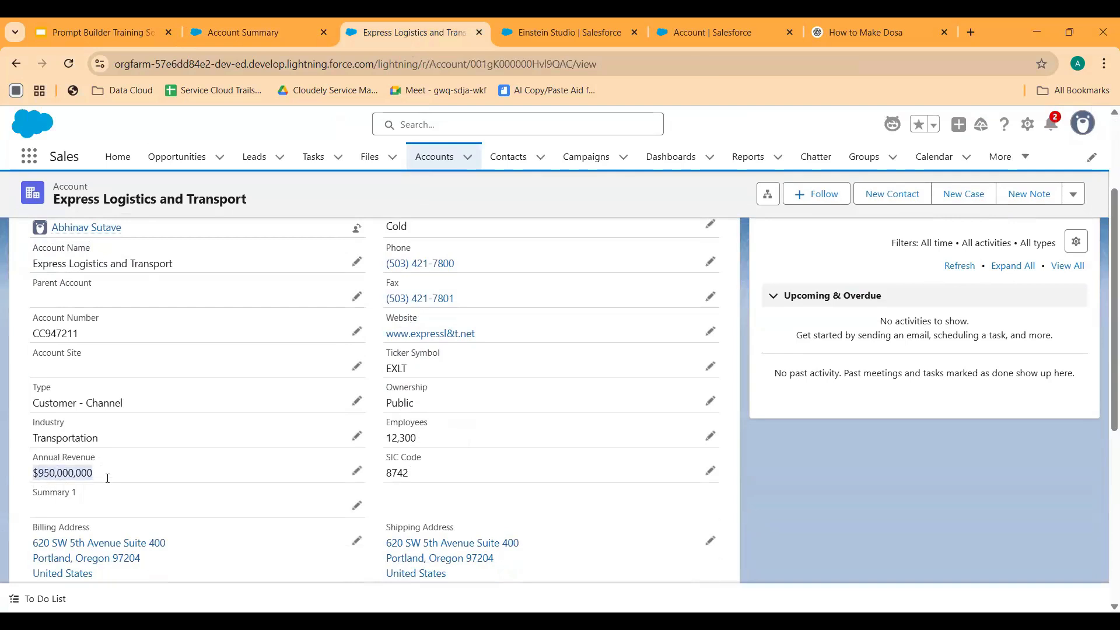
left_click(203, 37)
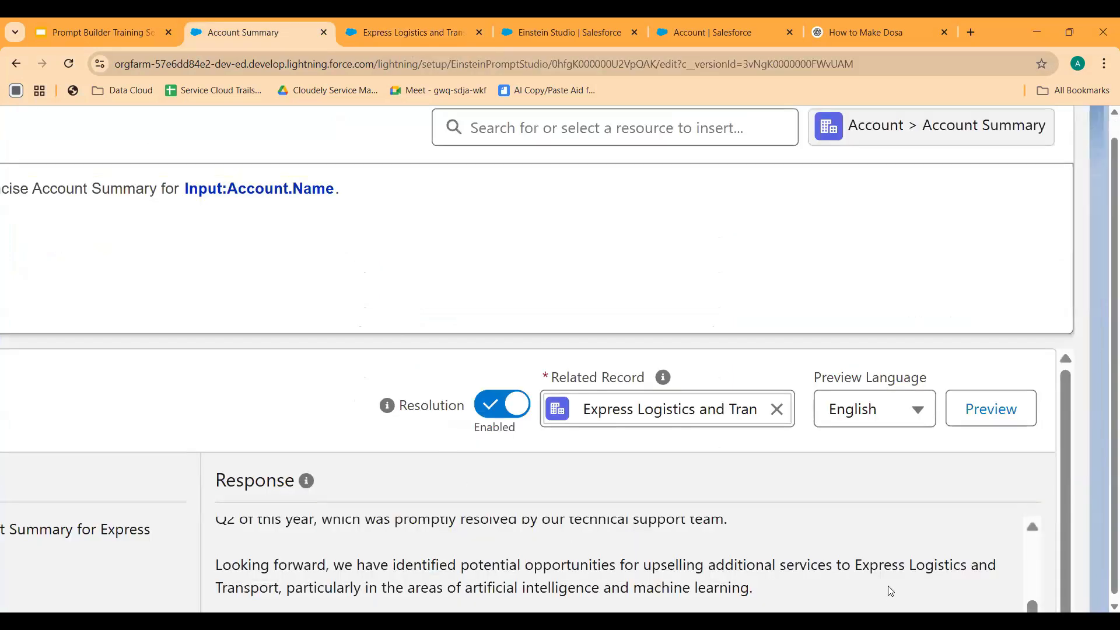
scroll(890, 587, "up", 3)
scroll(937, 552, "down", 3)
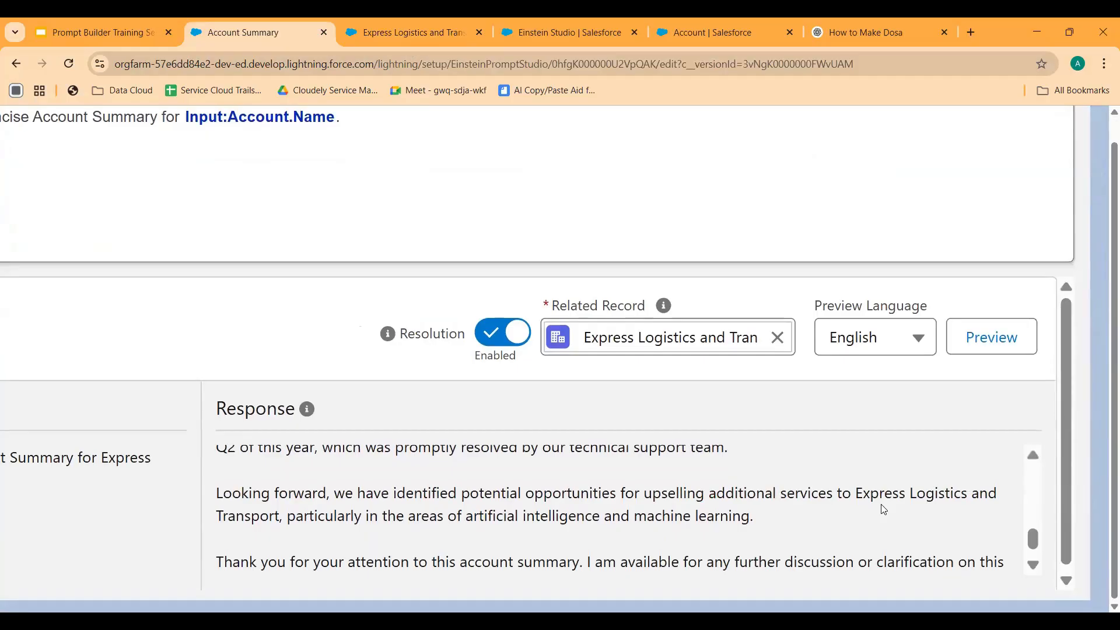
left_click_drag(1033, 538, 958, 488)
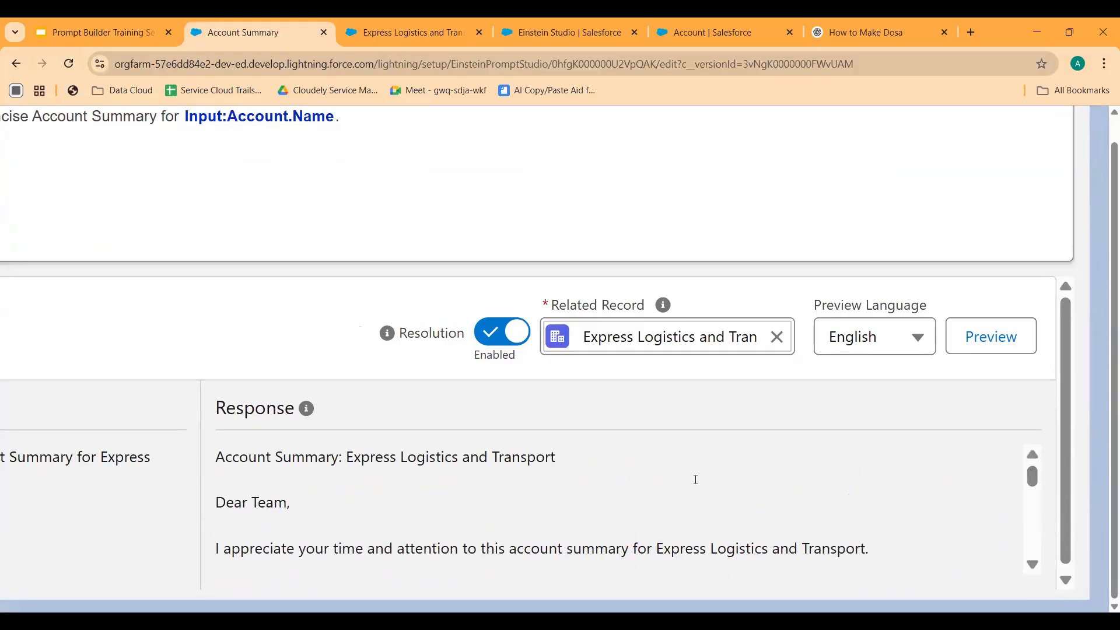
scroll(695, 480, "down", 5)
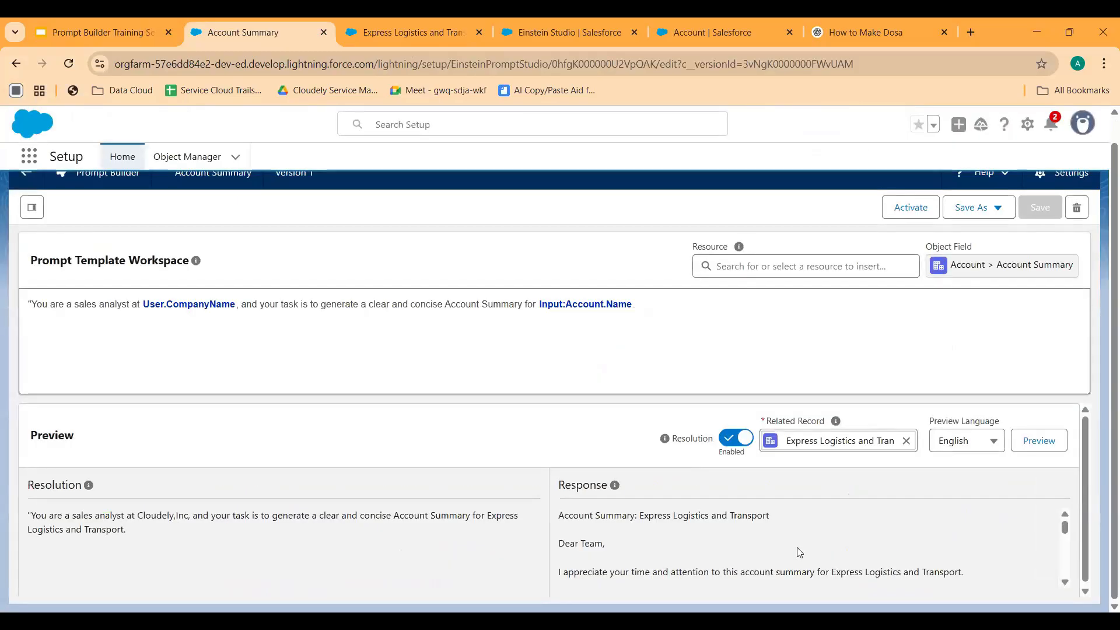
Review the current prompt text against the contextual information guidance in the Prompt Builder training slides.
left_click_drag(679, 301, 26, 304)
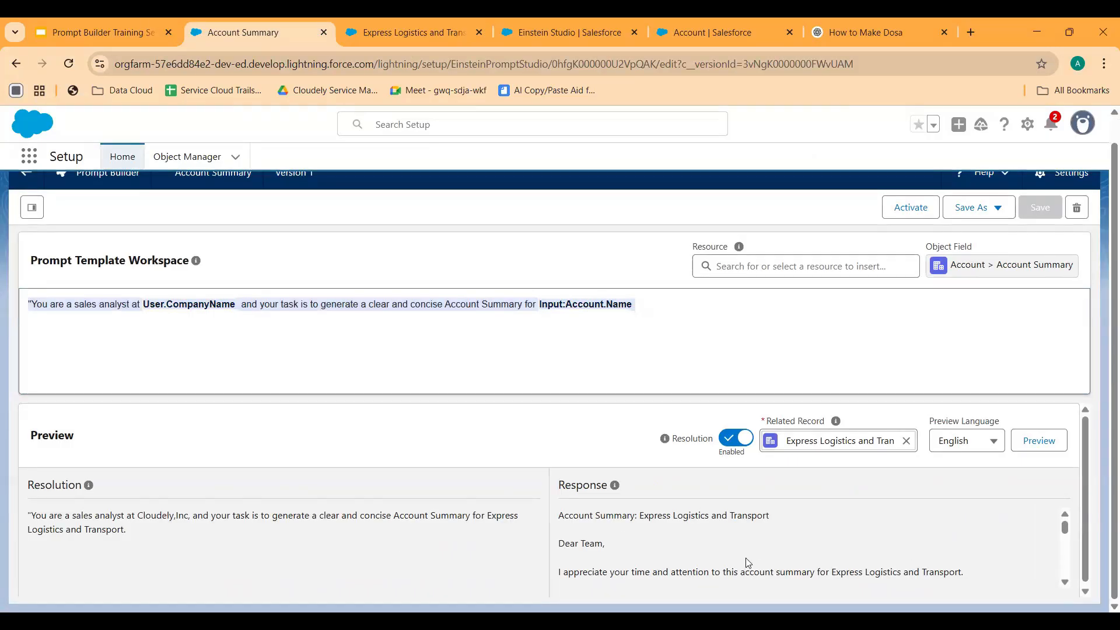
type("\"You are a sales analyst at User.CompanyName, and your task is to generate a clear and concise Account Summary for Input:Account.Name")
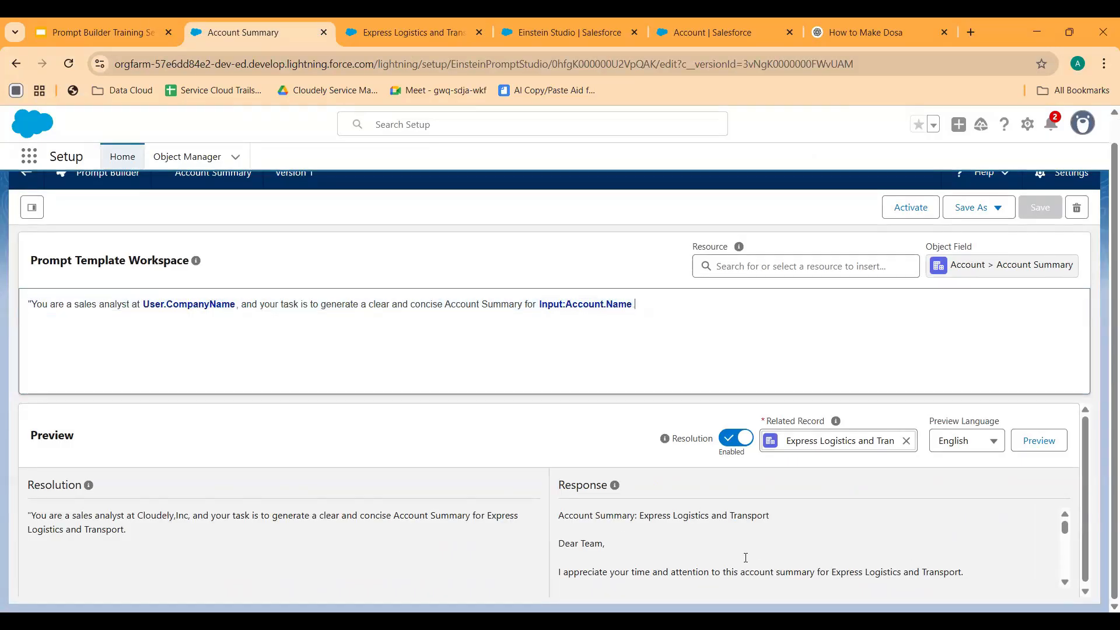
left_click(89, 25)
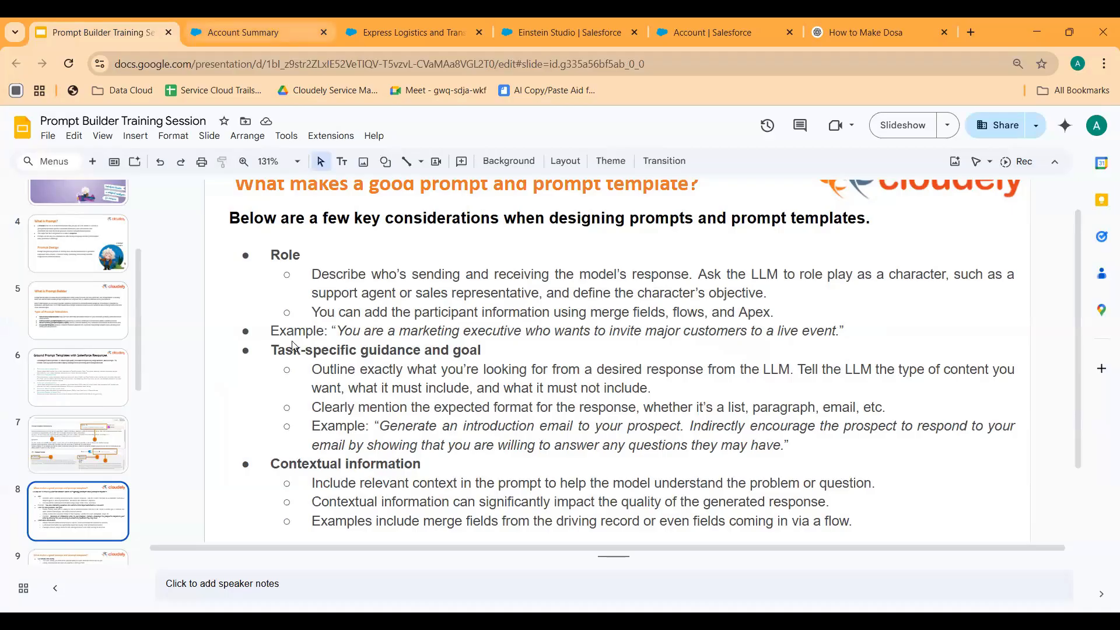
left_click(243, 32)
Add a second prompt line: "This company operates in the <account.Industry__Merge_Field> industry, has an annual revenue of <account.AnnualRevenue__Merge_Field>, and is based in <account.Location__Merge_Field>.".
type(".")
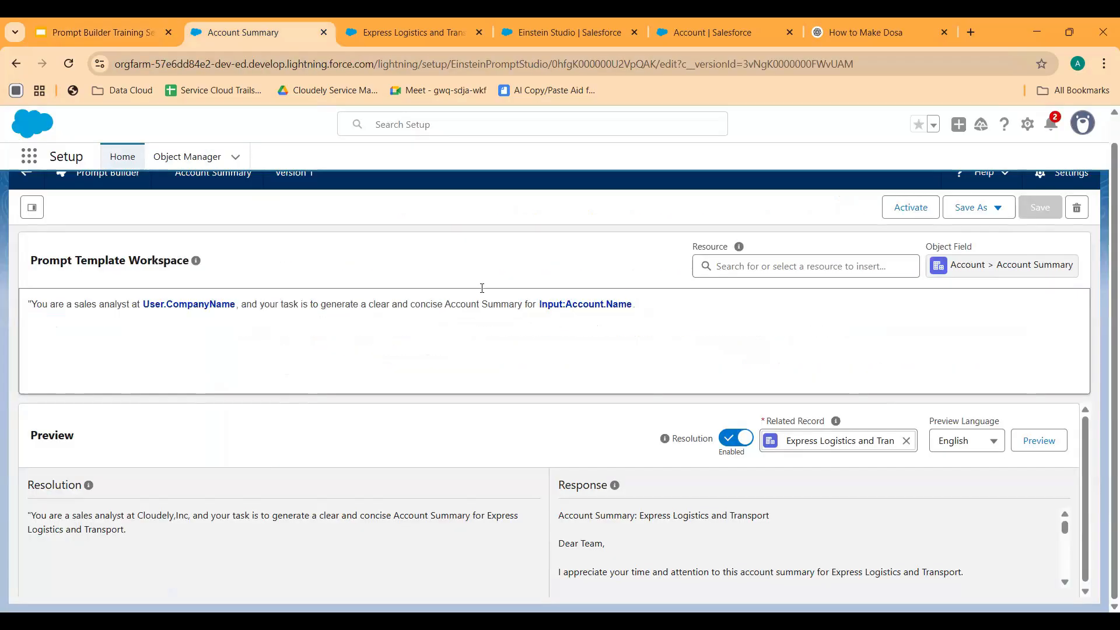
key("BackSpace")
type(".")
key("Return")
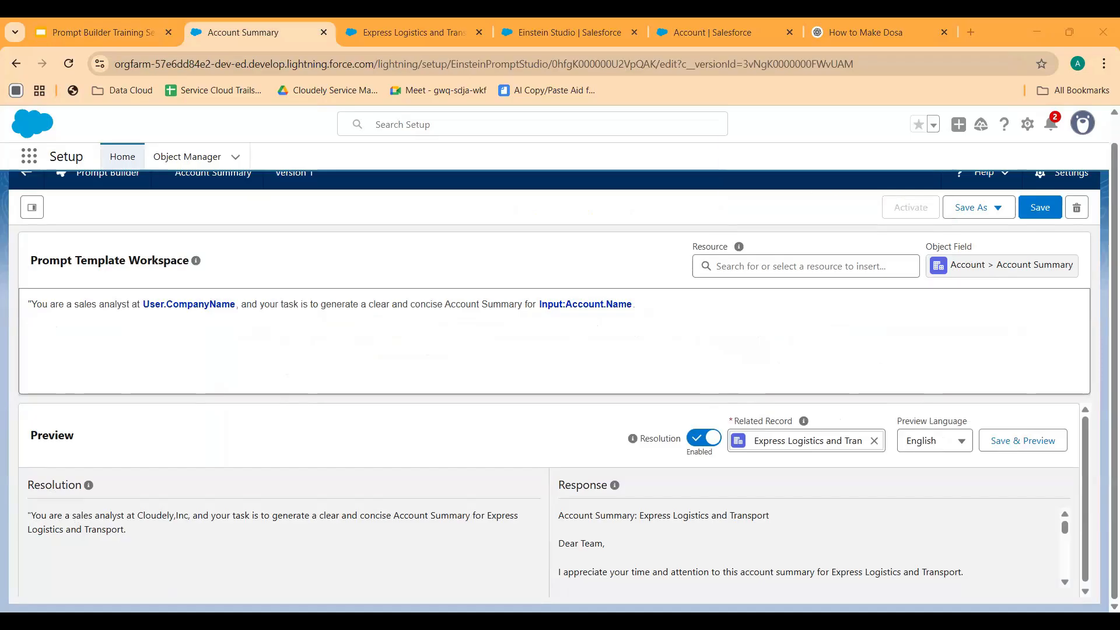
left_click(43, 328)
type("This company operates in the <account.Industry__Merge_Field> industry, has an annual revenue of <account.AnnualRevenue__Merge_Field>, and is based in <account.Location__Merge_Field>.")
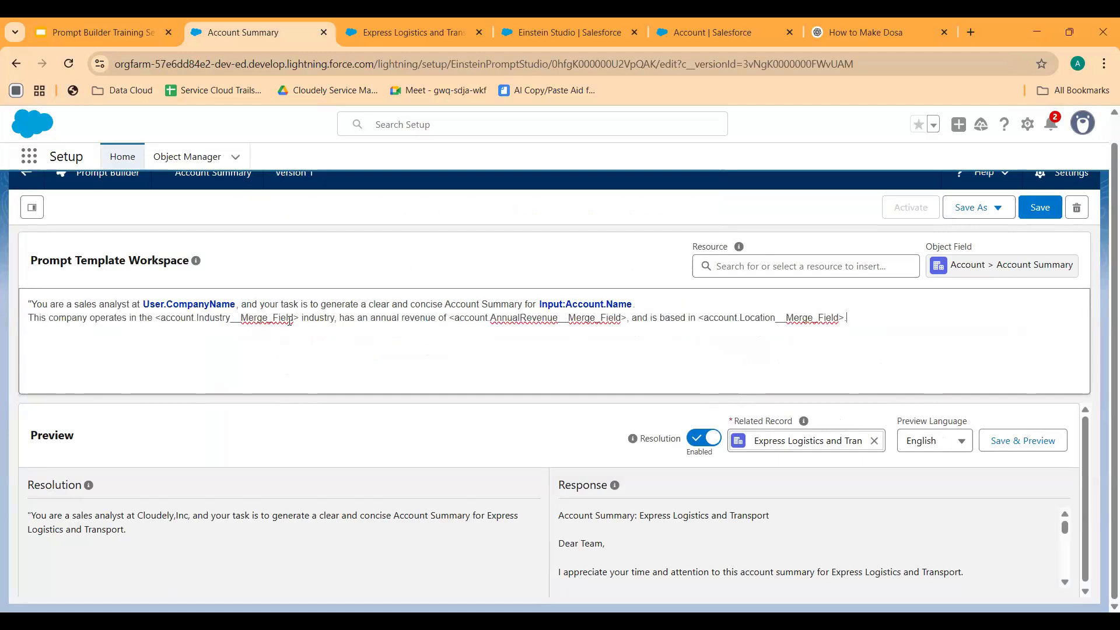
Replace the "<account.Industry__Merge_Field>" placeholder with the Account's Industry merge field and check that field on the account record.
left_click_drag(299, 318, 154, 317)
key("BackSpace")
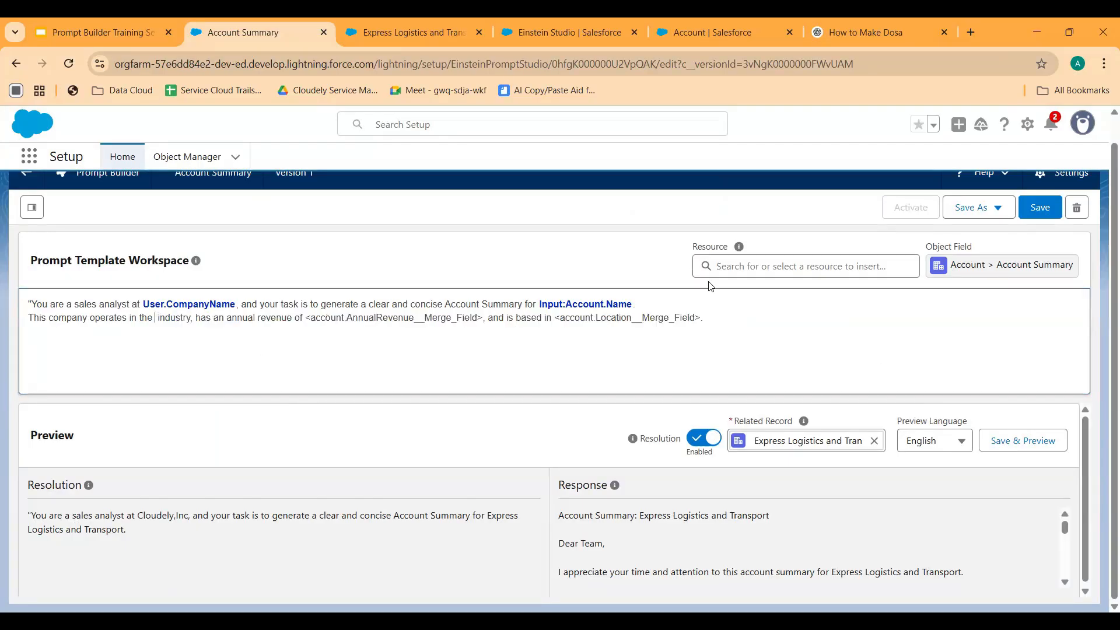
left_click(709, 266)
left_click(783, 395)
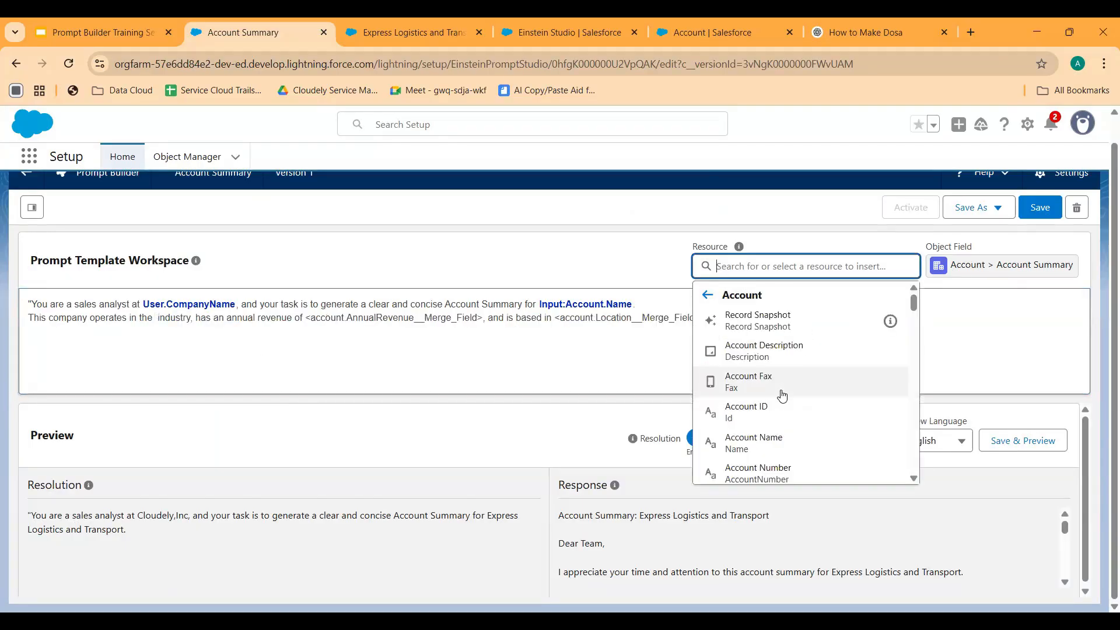
type("in")
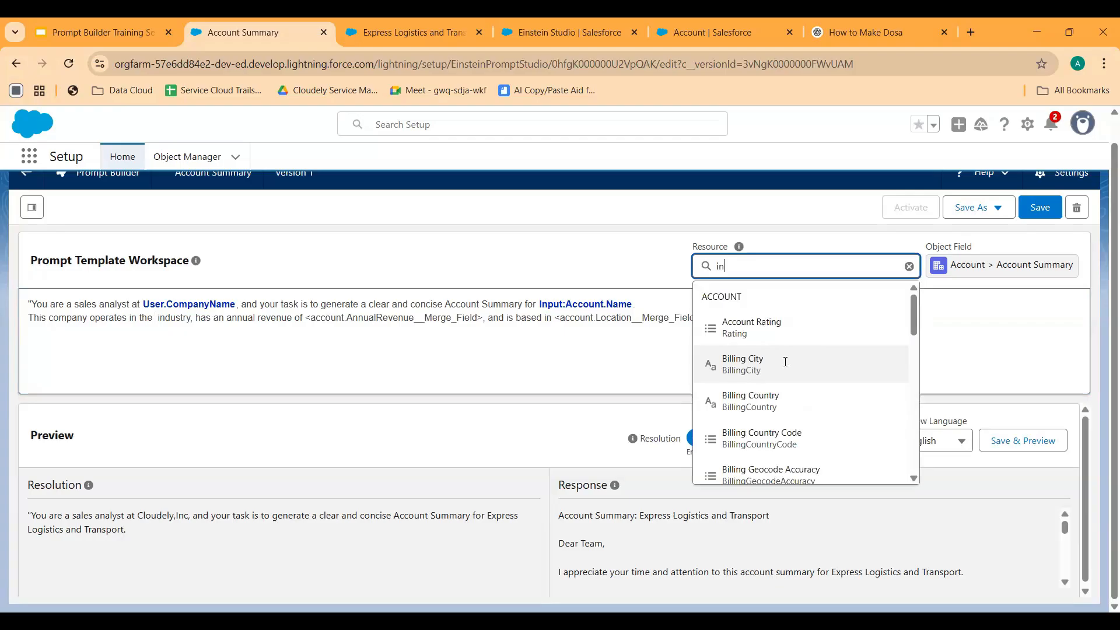
type("d")
left_click(772, 327)
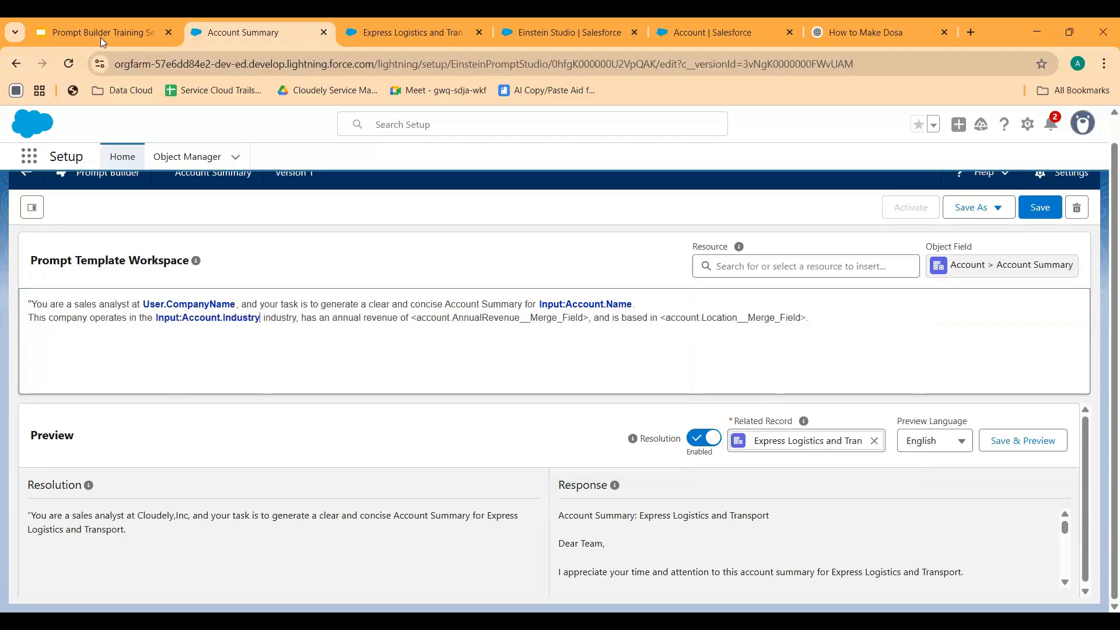
key("ctrl+Tab")
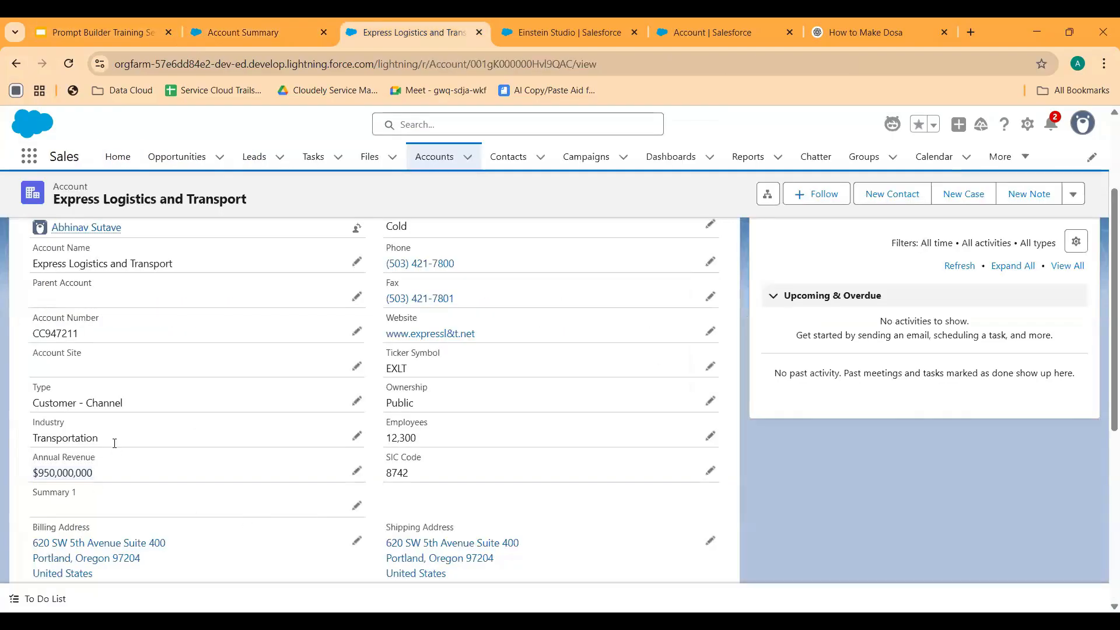
left_click(235, 40)
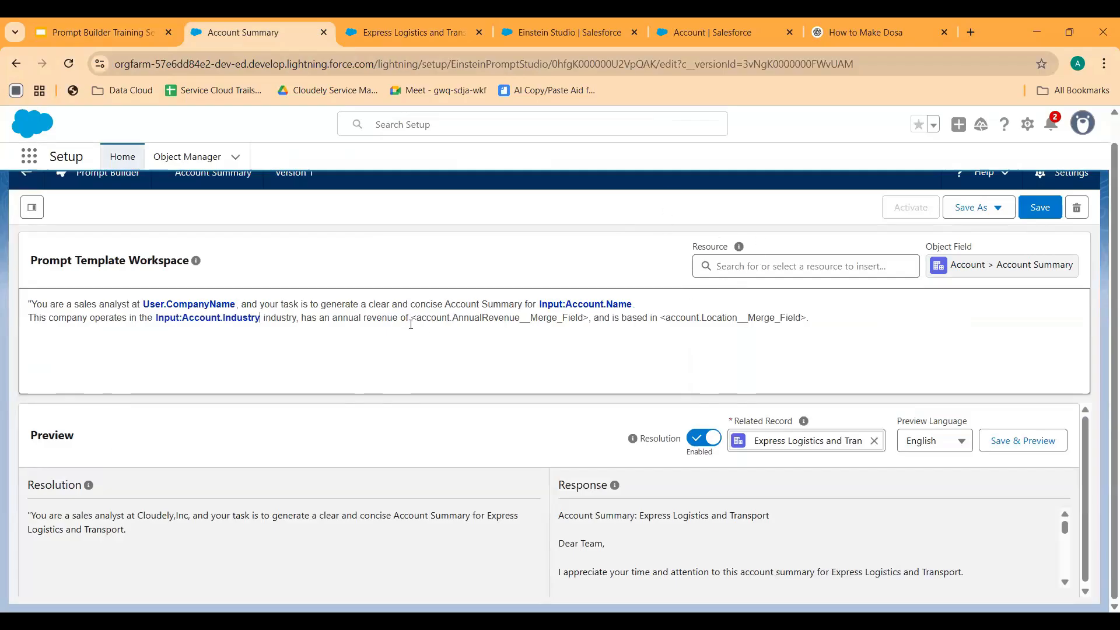
Replace the "<account.AnnualRevenue__Merge_Field>" placeholder with the Account's Annual Revenue merge field.
left_click_drag(413, 316, 508, 319)
left_click_drag(582, 320, 589, 320)
left_click(805, 267)
left_click(802, 390)
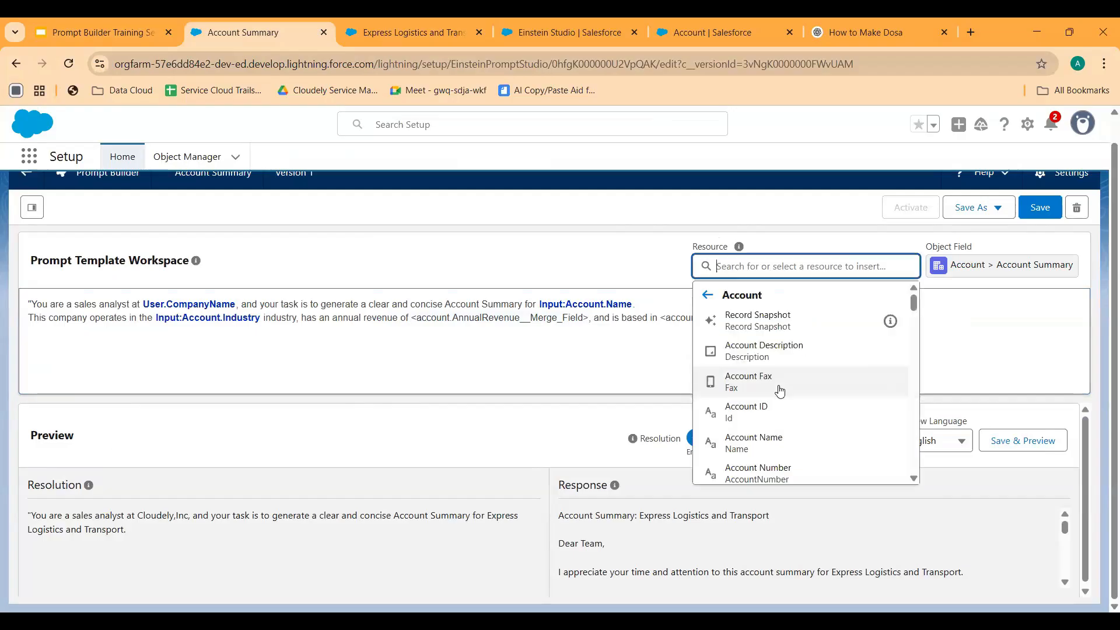
type("reve")
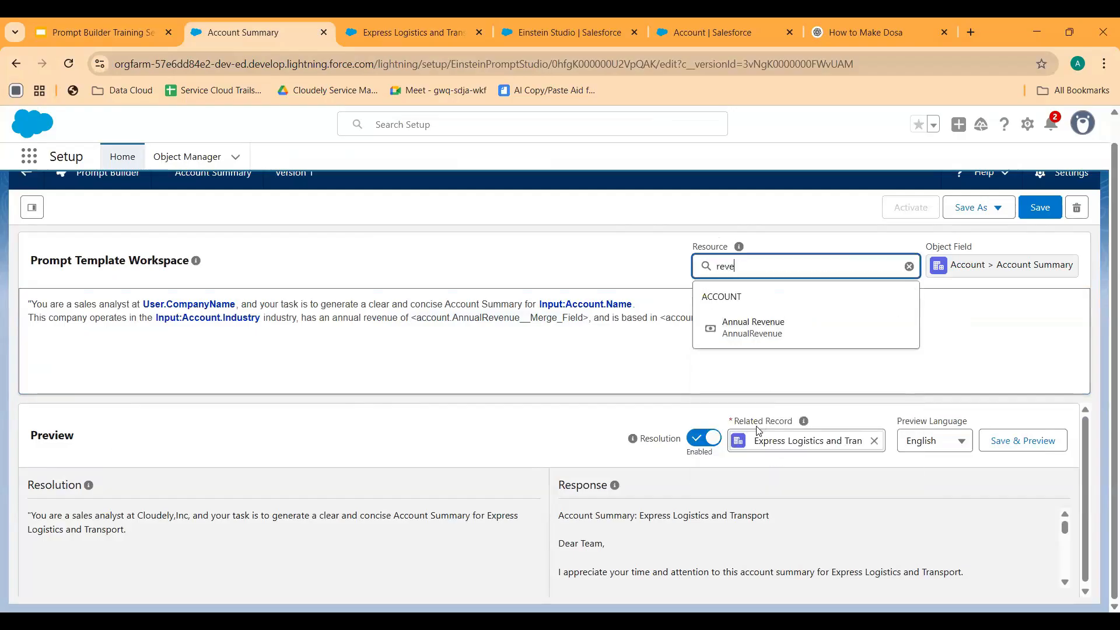
left_click(755, 325)
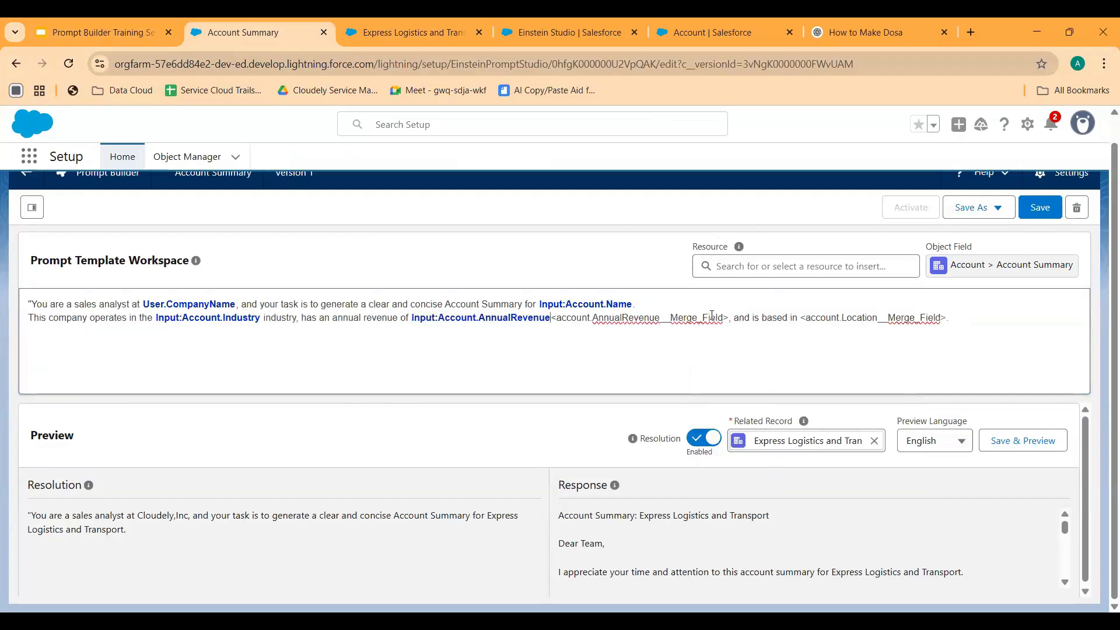
left_click_drag(725, 317, 555, 316)
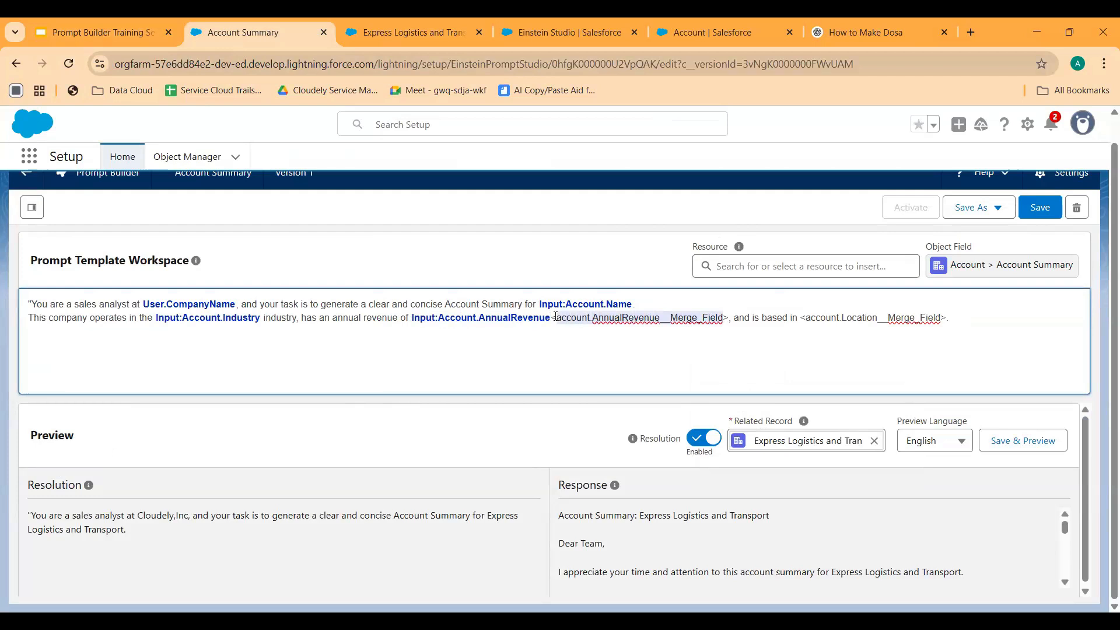
key("BackSpace")
key("BackSpace")
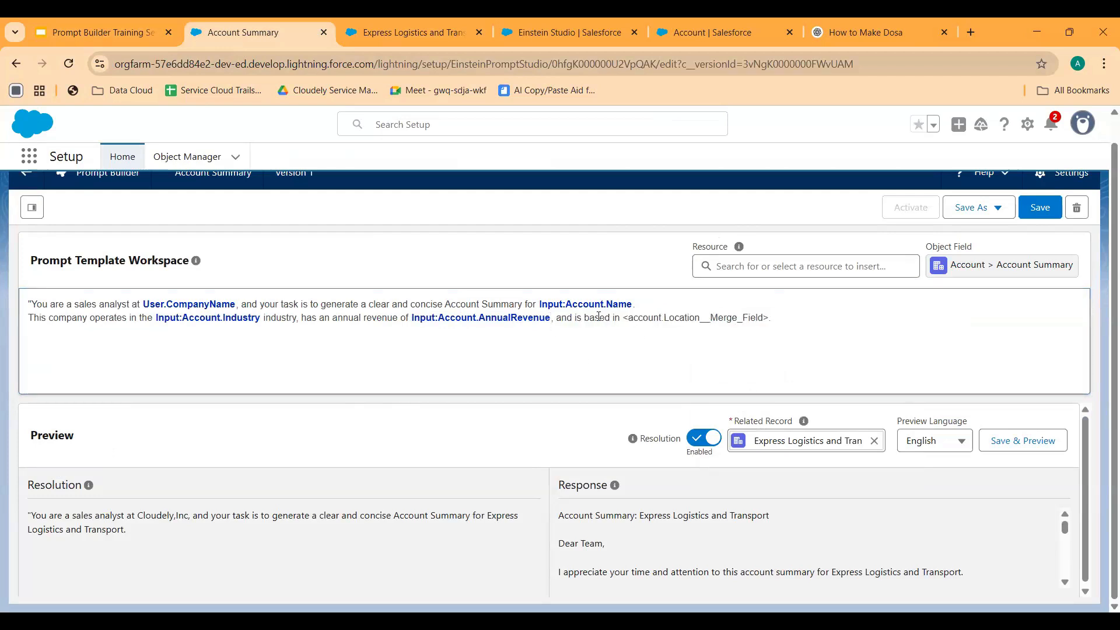
Check the Express Logistics and Transport account record for address fields that can replace the location placeholder in the prompt.
left_click_drag(769, 318, 622, 317)
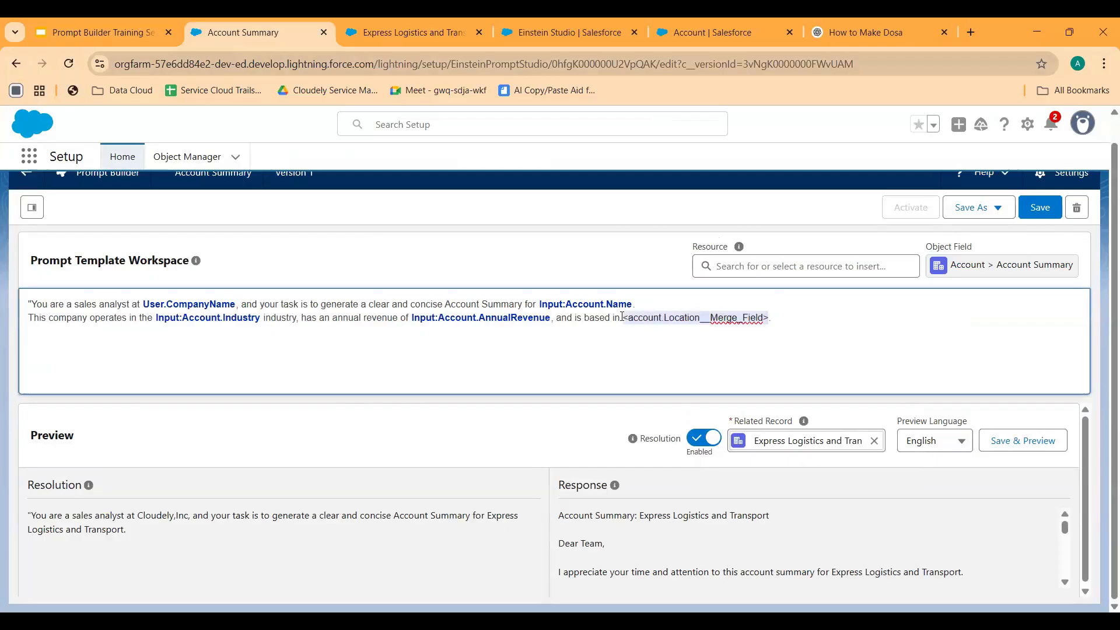
left_click(357, 33)
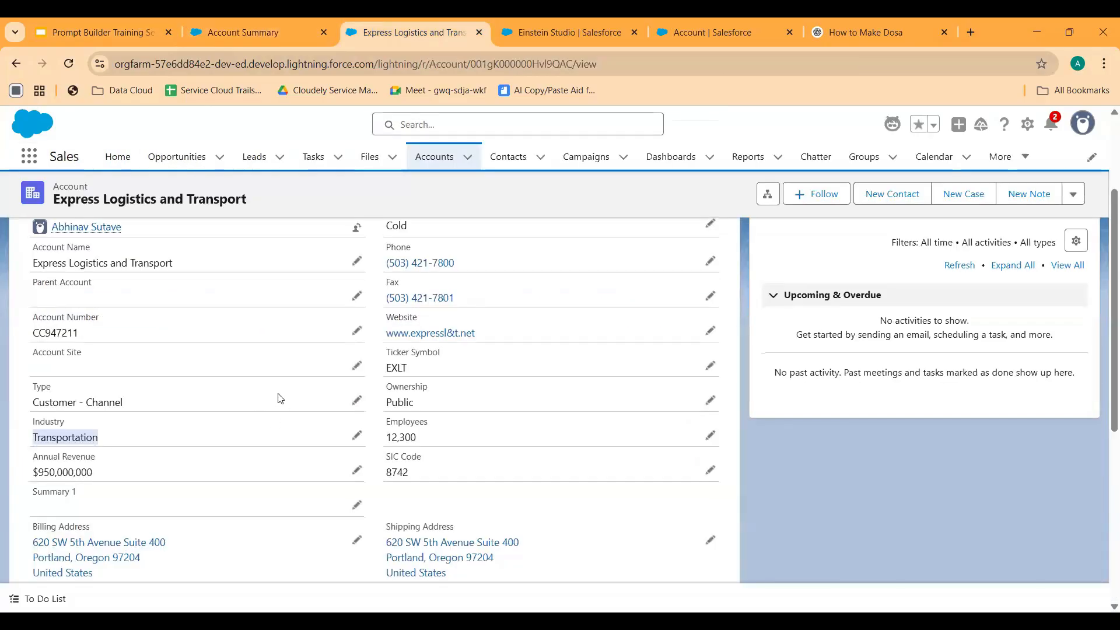
scroll(280, 399, "down", 5)
scroll(49, 384, "up", 2)
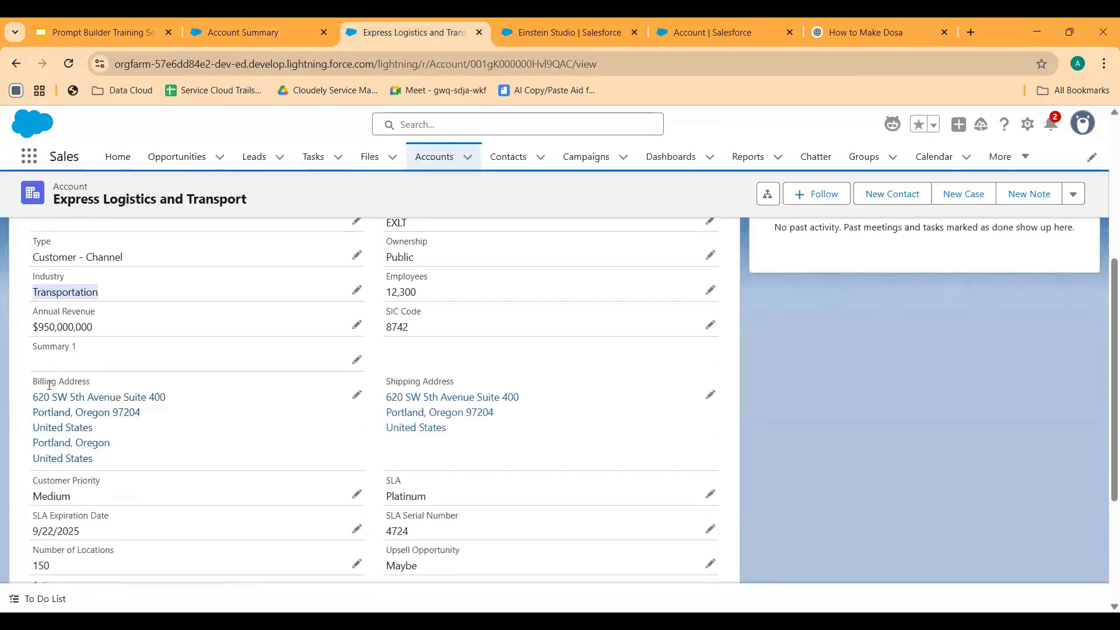
scroll(408, 423, "down", 4)
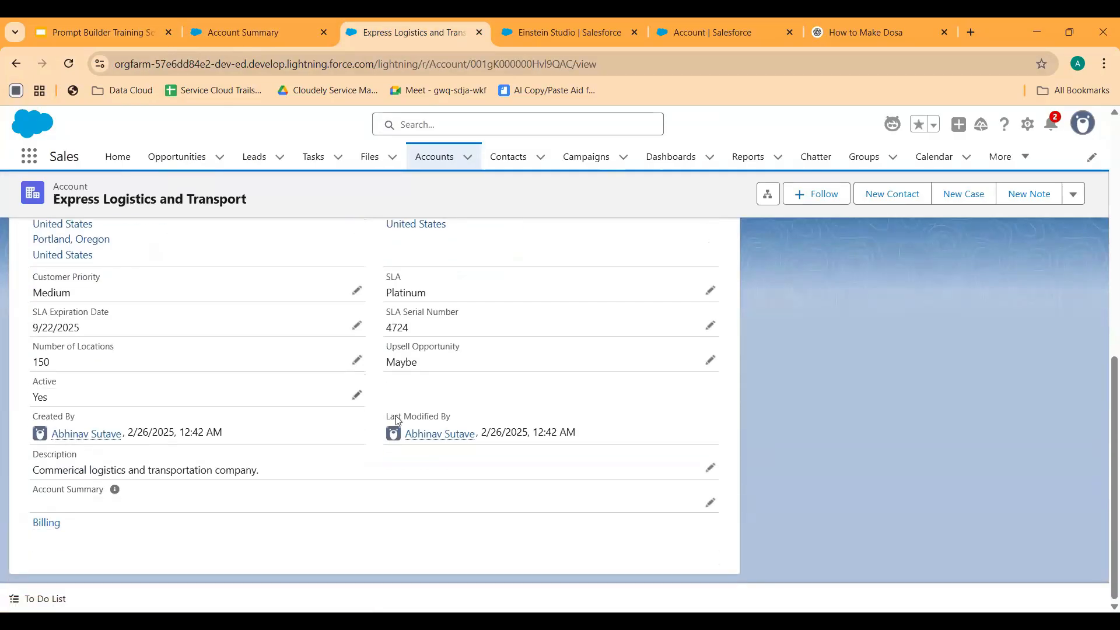
scroll(396, 420, "up", 4)
left_click(531, 36)
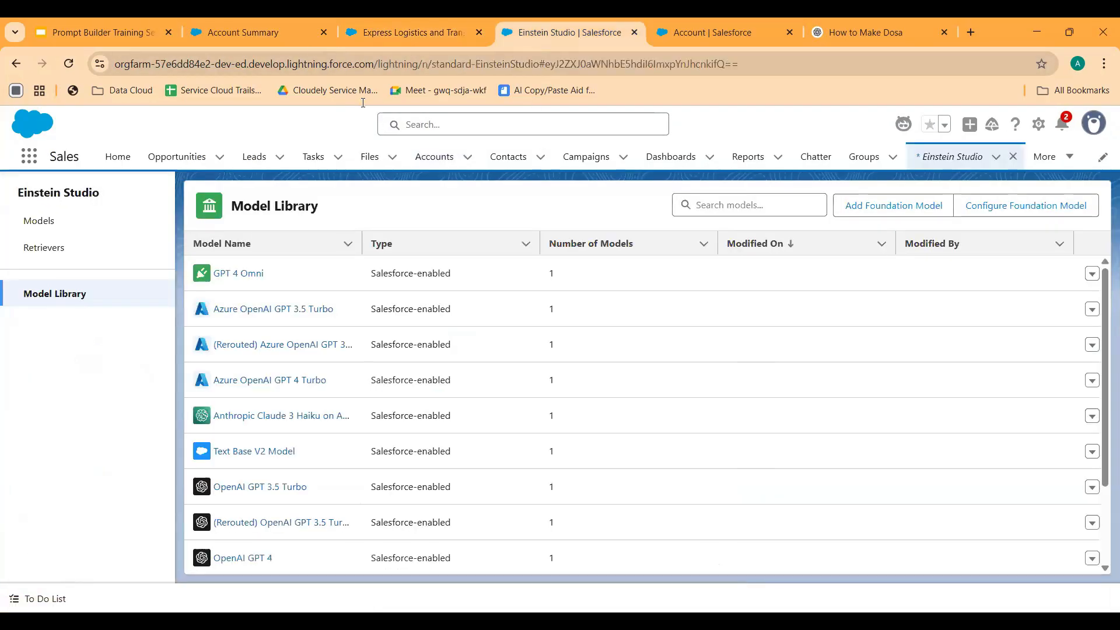
left_click(240, 28)
Replace the "<account.Location__Merge_Field>." placeholder at the end of the second prompt line with the Account's Shipping Country merge field.
left_click_drag(772, 318, 623, 318)
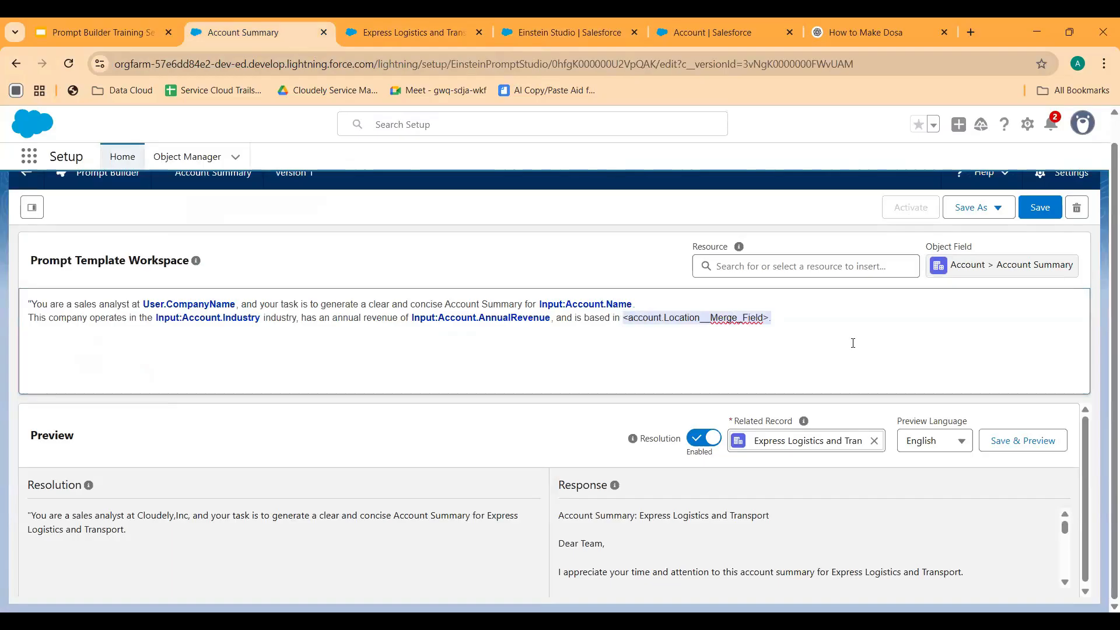
key("BackSpace")
left_click(886, 266)
left_click(777, 395)
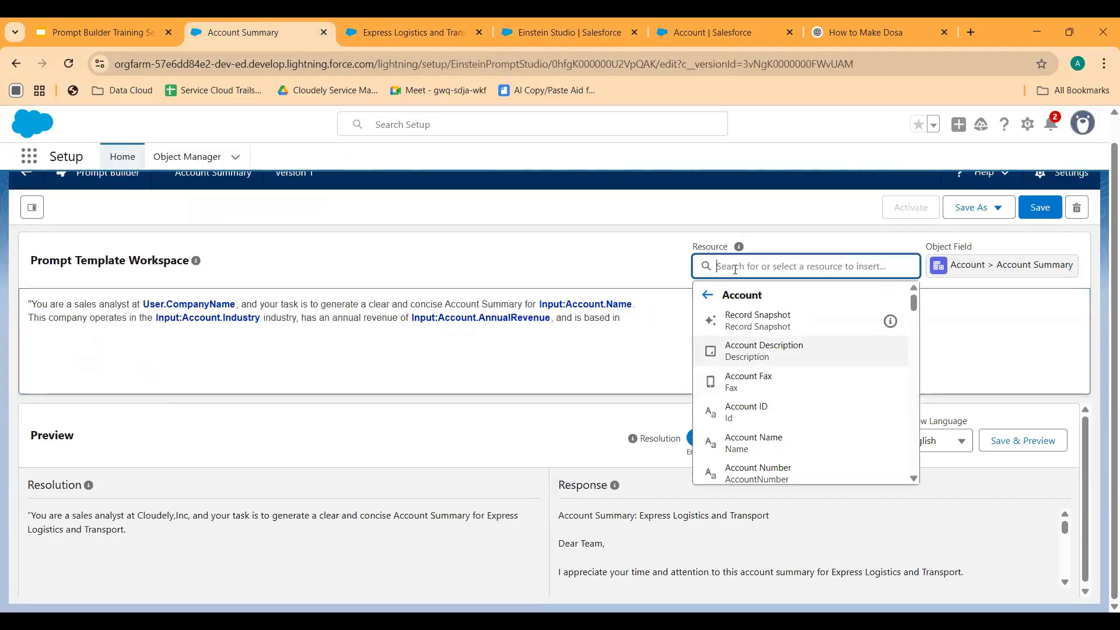
type("cou")
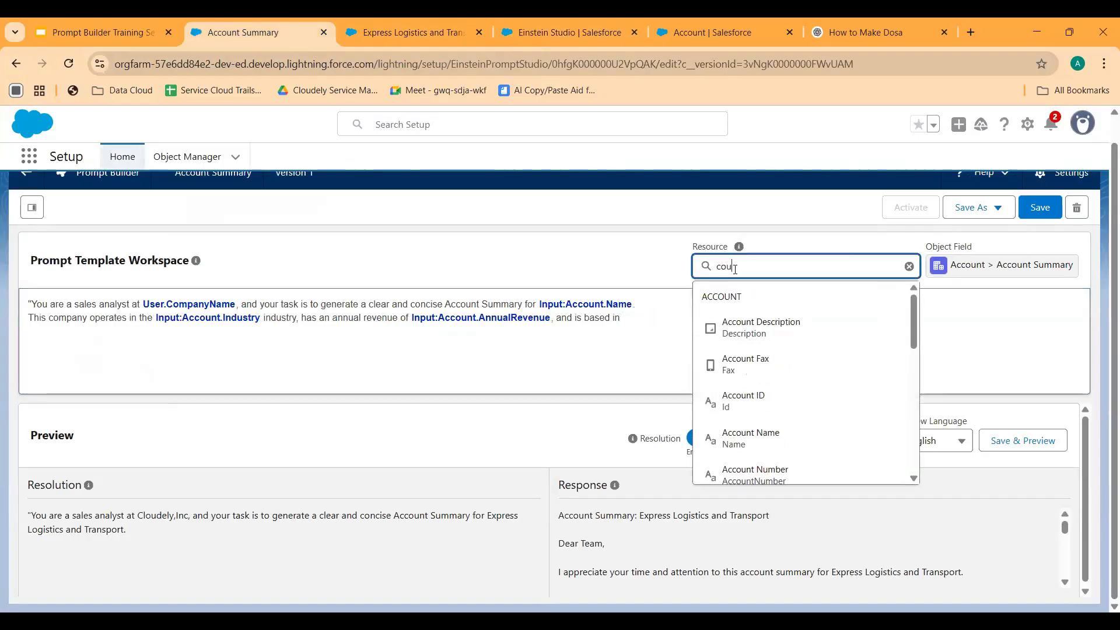
type("nt")
scroll(756, 353, "down", 3)
type("r")
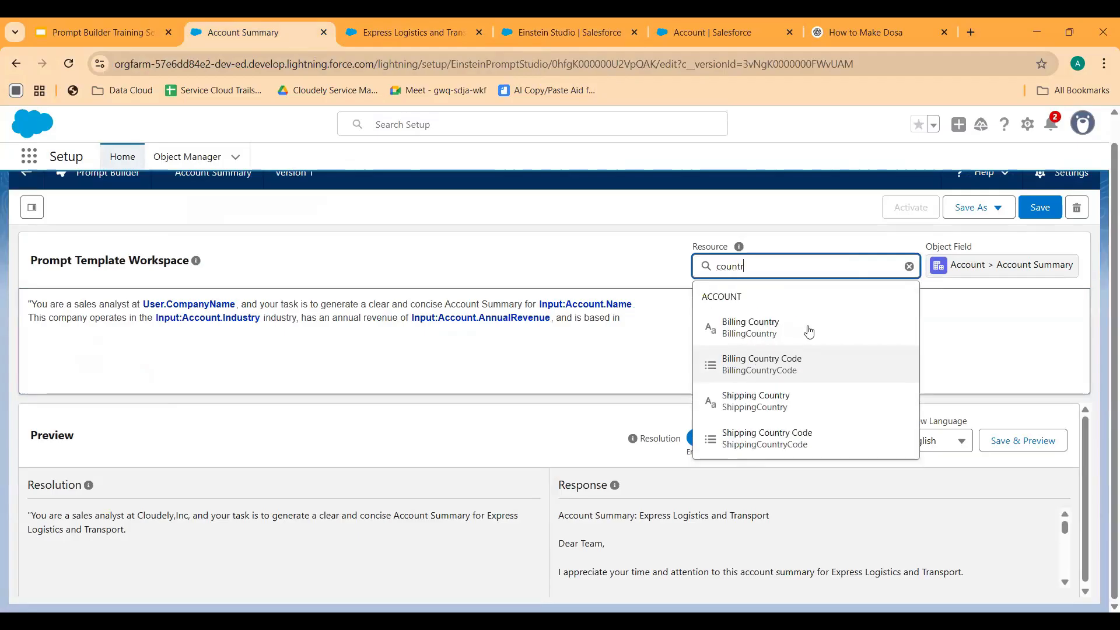
left_click(800, 399)
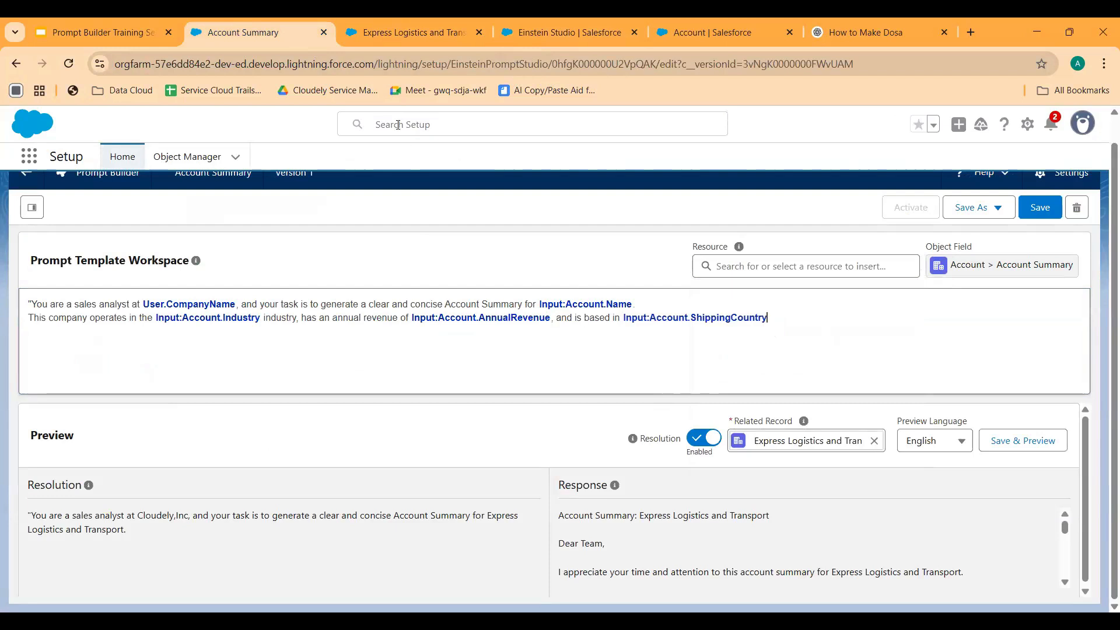
Examine the Express Logistics and Transport record's detail fields, including addresses, SLA and number of locations, as possible prompt context.
left_click(398, 39)
scroll(375, 454, "up", 3)
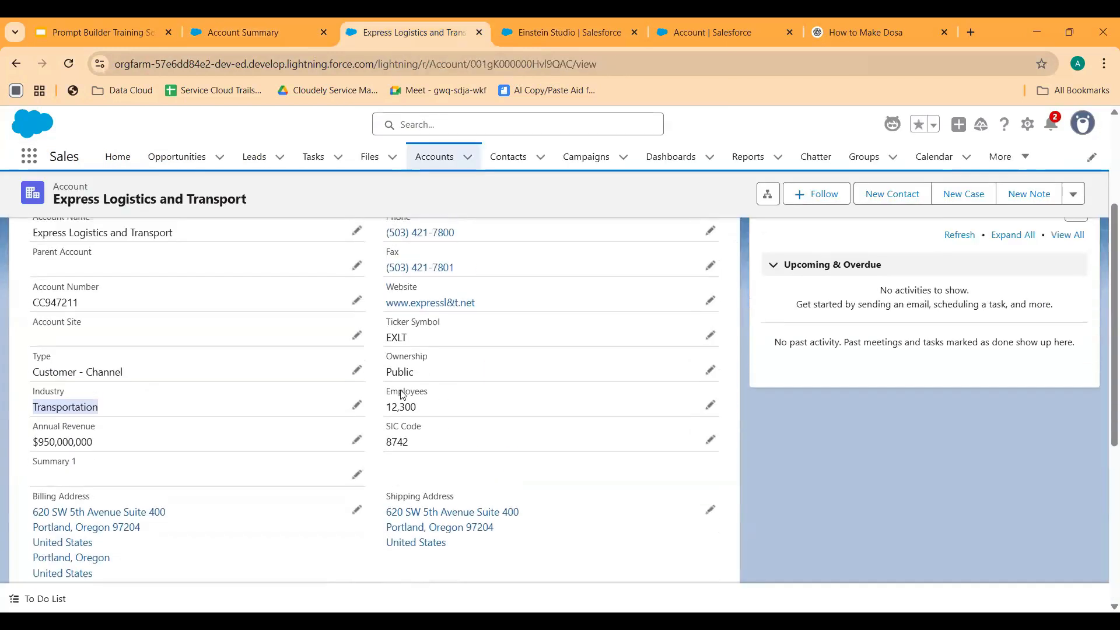
left_click(375, 455)
scroll(574, 467, "up", 1)
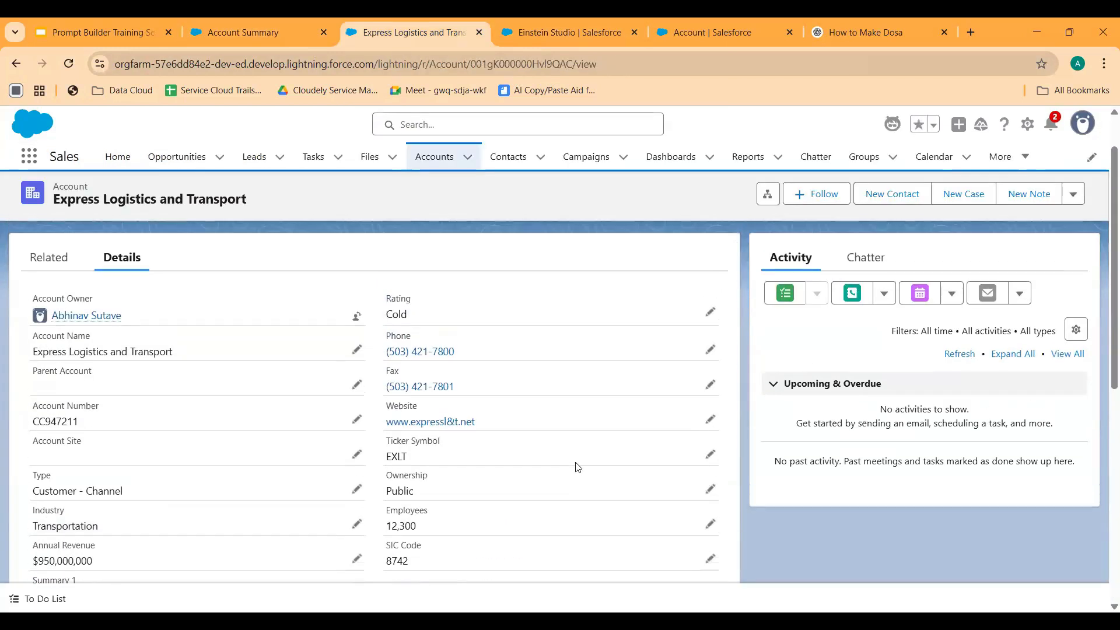
scroll(559, 399, "down", 5)
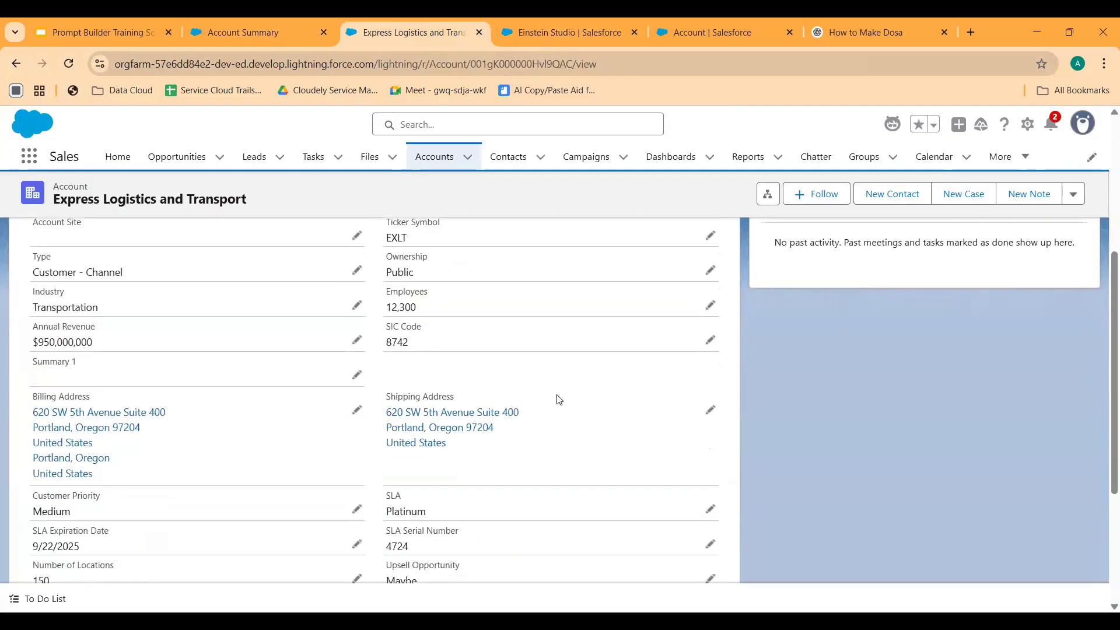
scroll(521, 371, "down", 1)
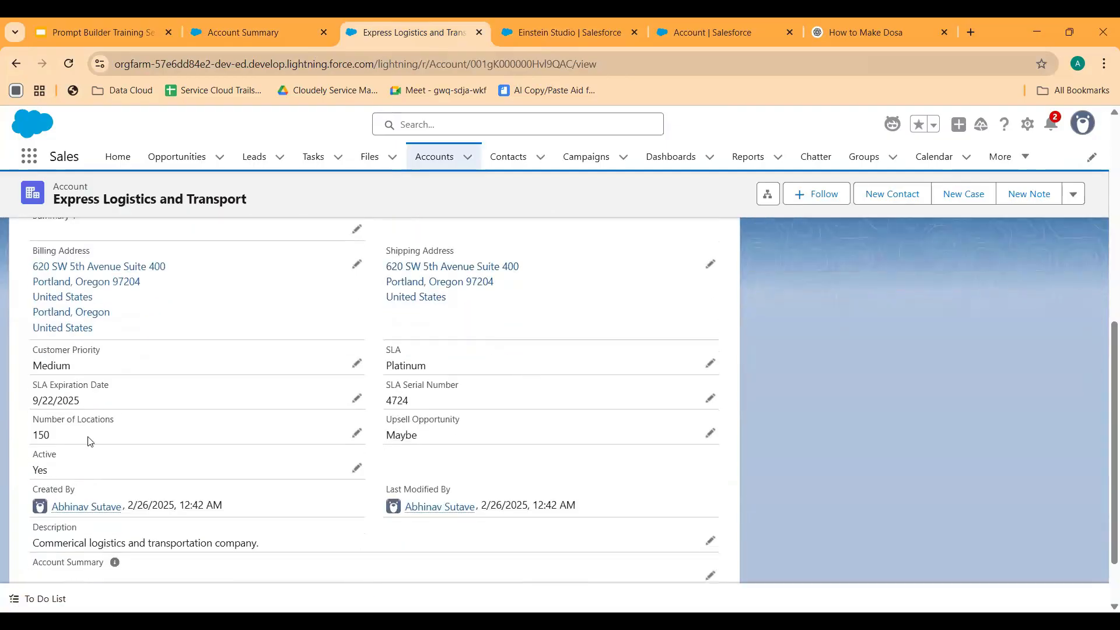
scroll(333, 453, "down", 1)
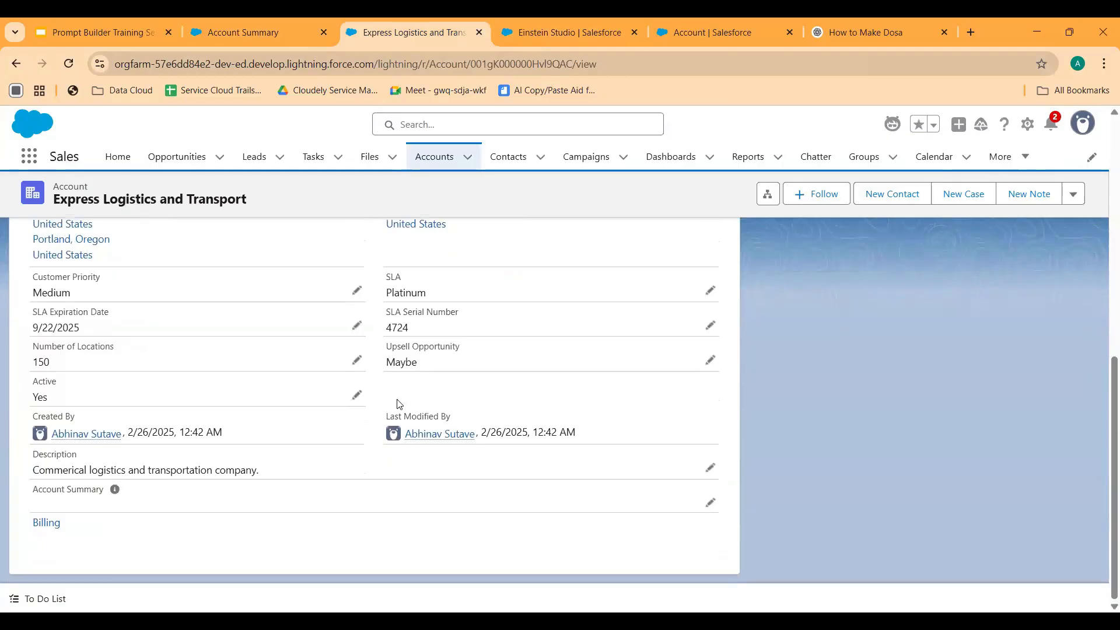
scroll(395, 405, "up", 1)
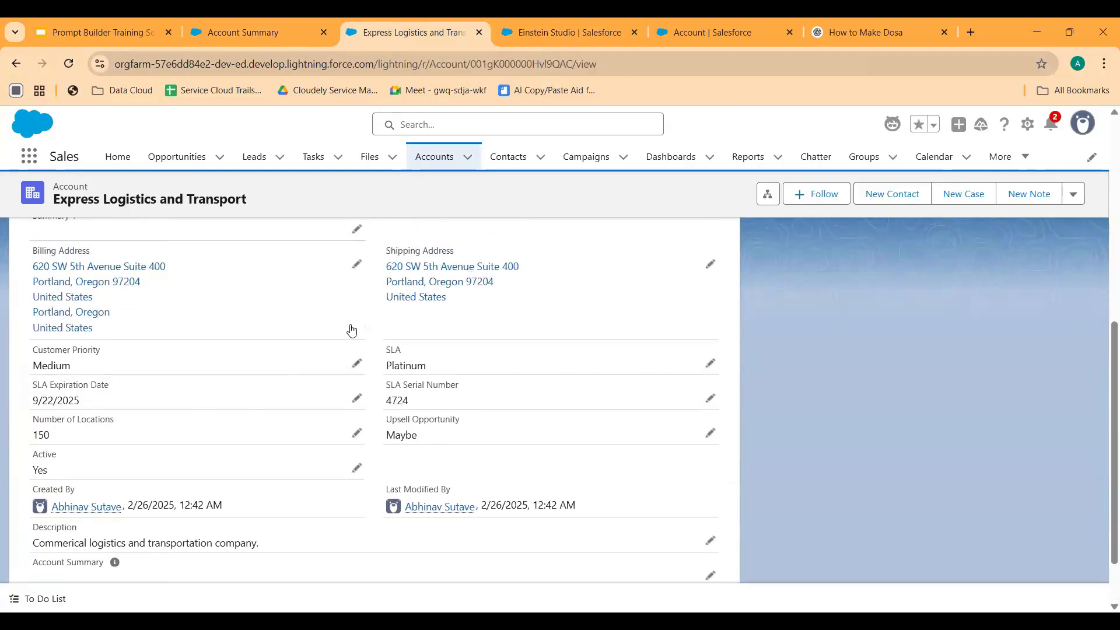
Save and preview the prompt template, then review the company, annual revenue and location lines in the generated response.
left_click(273, 36)
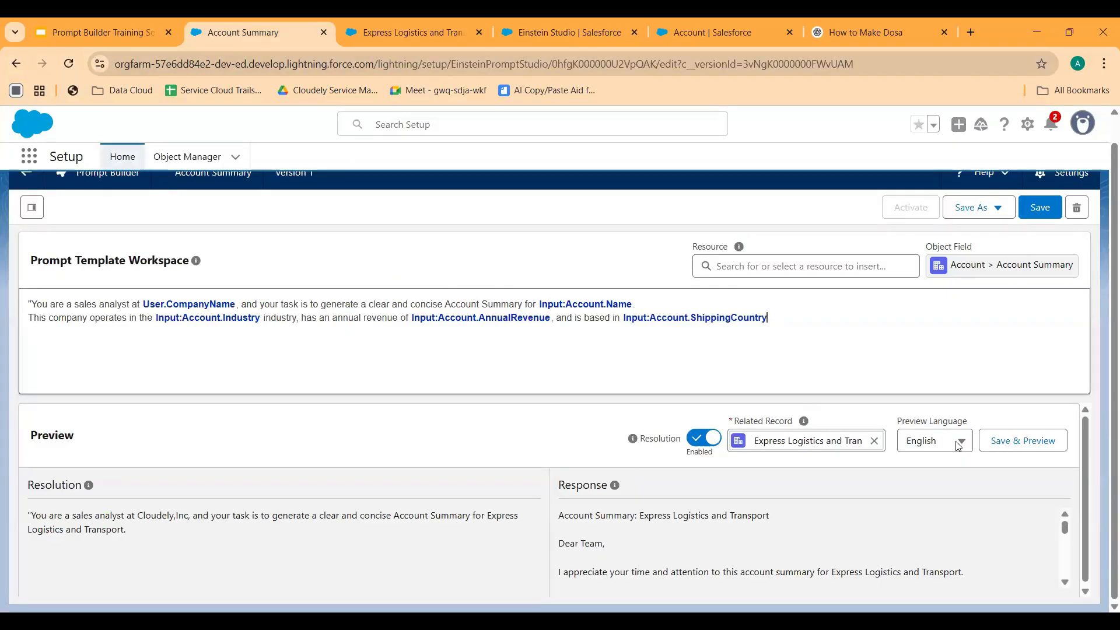
left_click(1023, 440)
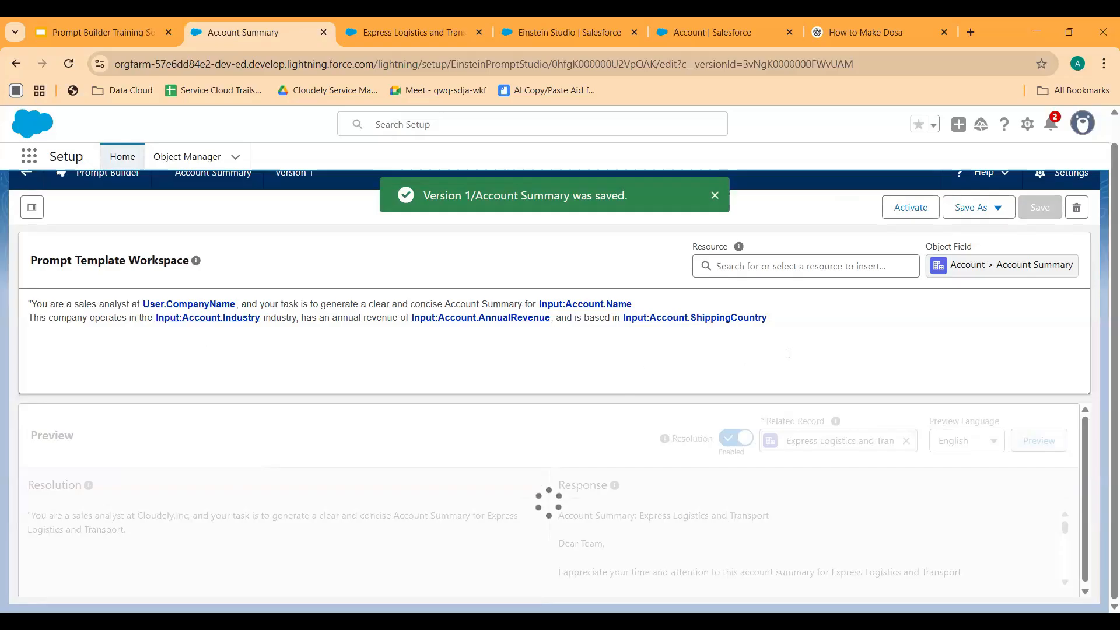
scroll(821, 542, "down", 1)
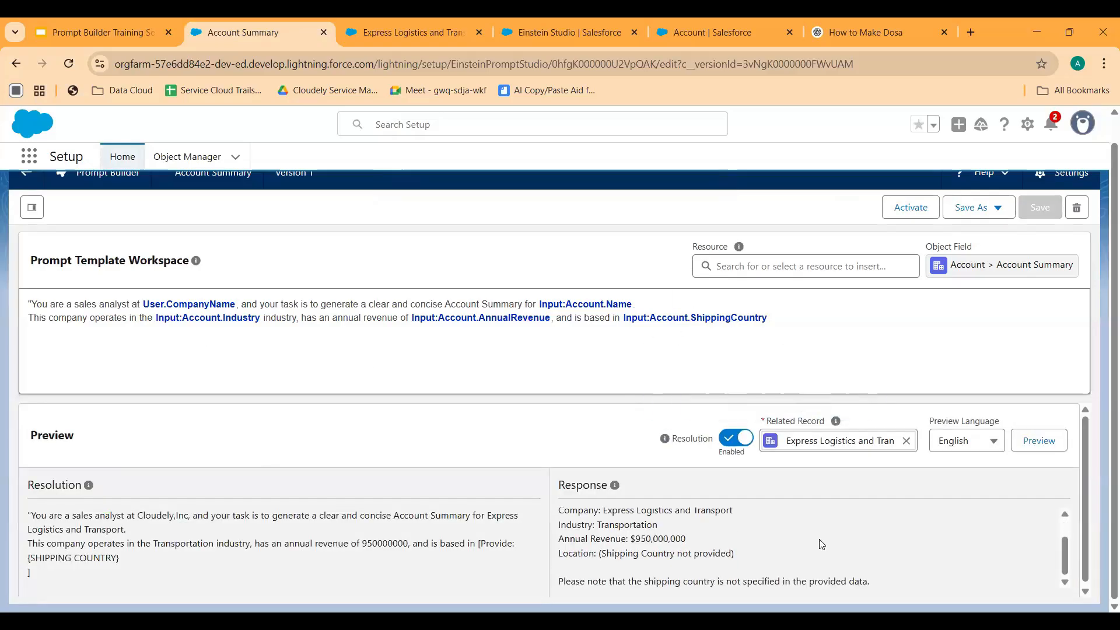
scroll(642, 548, "up", 1)
left_click_drag(553, 531, 732, 532)
scroll(733, 537, "down", 1)
left_click_drag(686, 539, 633, 541)
scroll(577, 553, "down", 1)
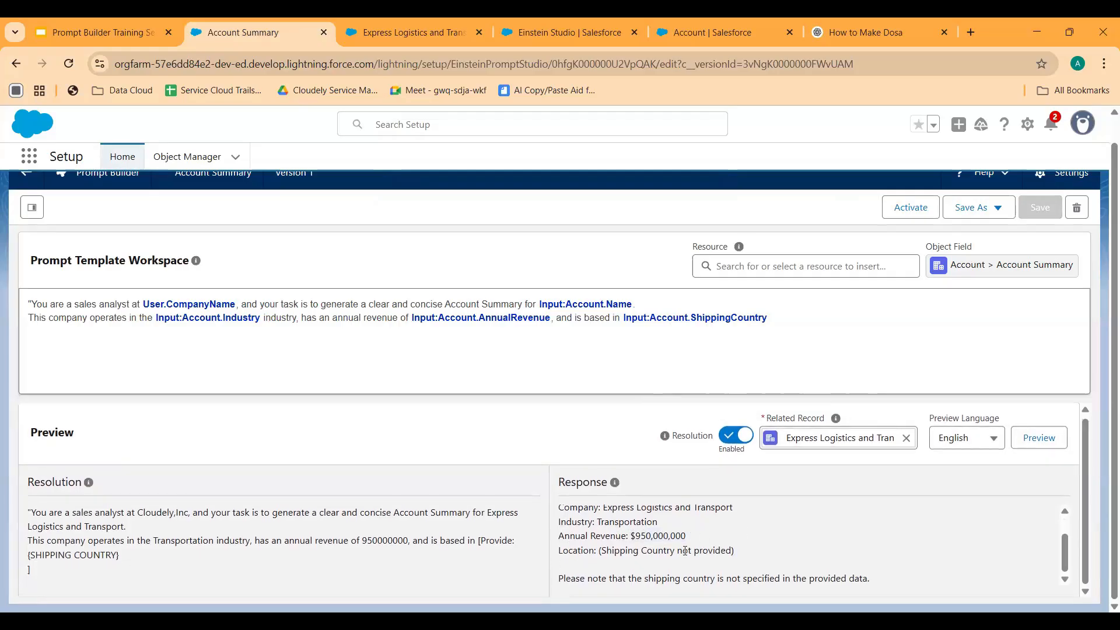
left_click_drag(594, 554, 722, 549)
Set the Shipping Country of the Express Logistics and Transport account to United States and save the record.
left_click(418, 32)
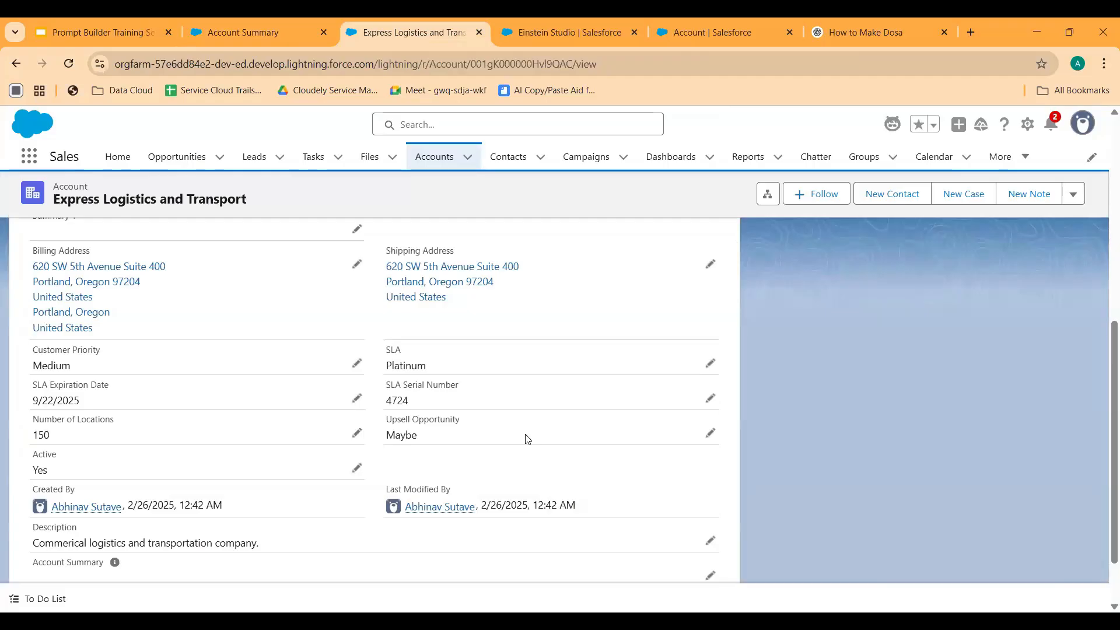
scroll(491, 414, "up", 1)
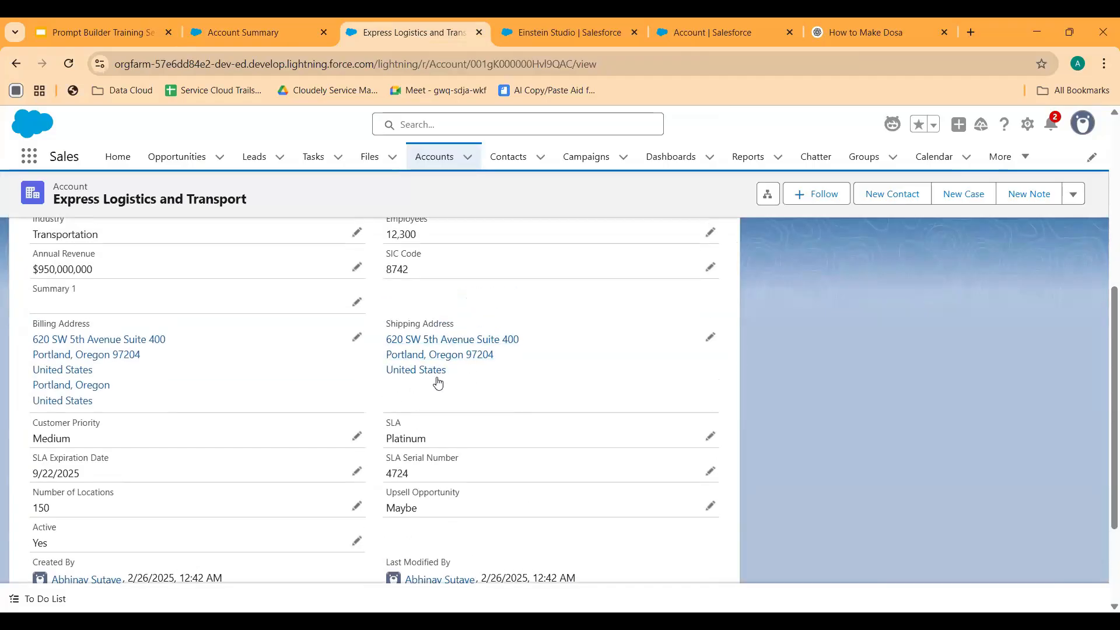
left_click(709, 338)
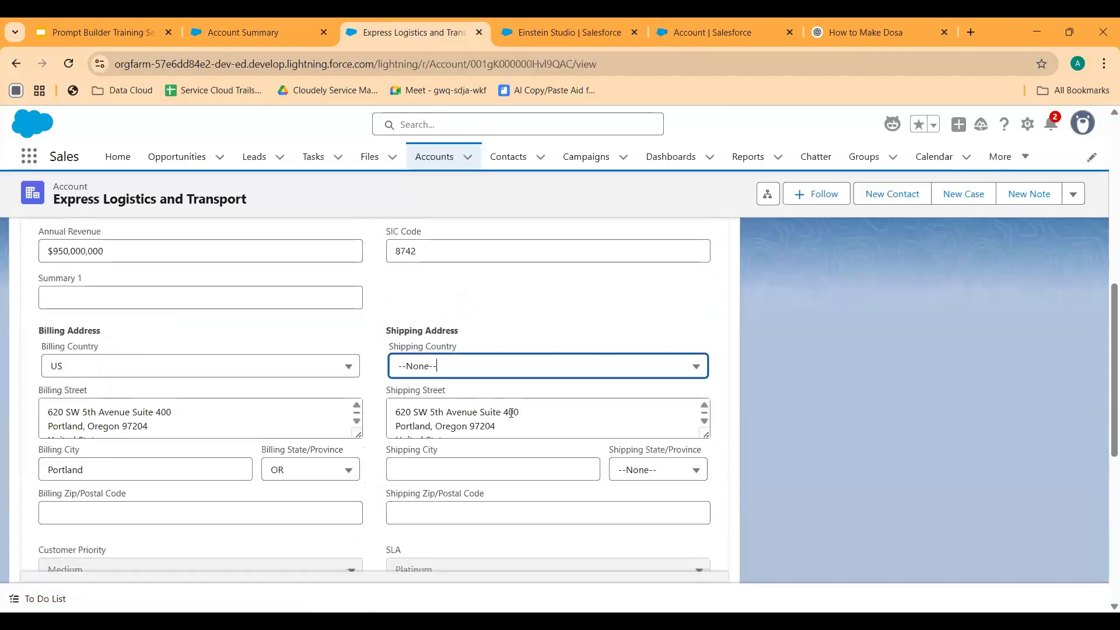
left_click(550, 372)
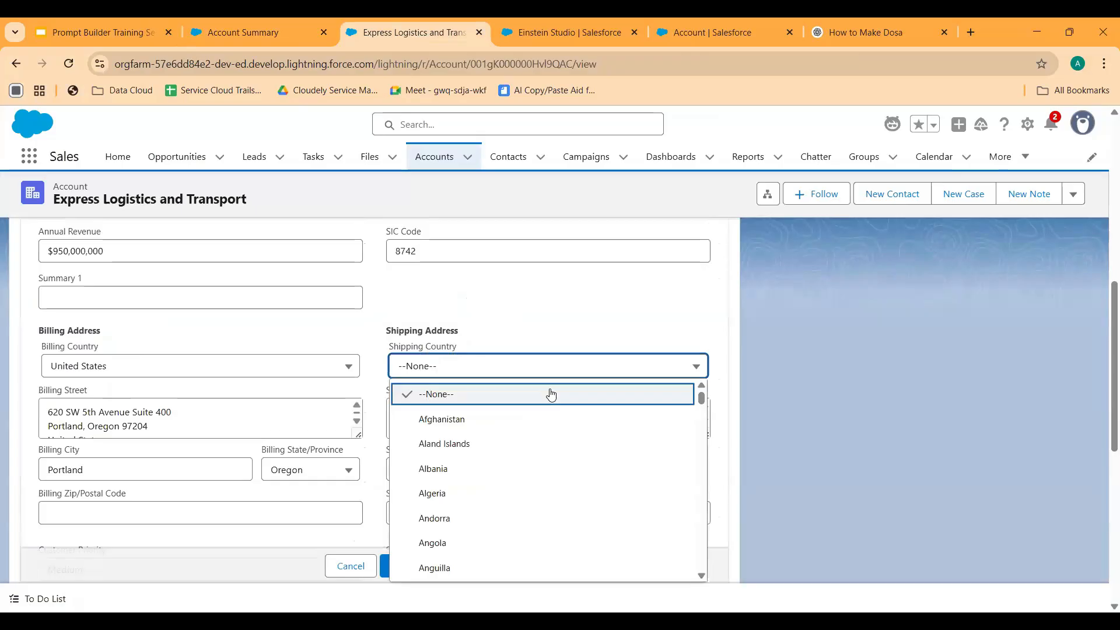
left_click(558, 317)
scroll(553, 410, "down", 1)
scroll(553, 413, "down", 5)
scroll(548, 413, "up", 4)
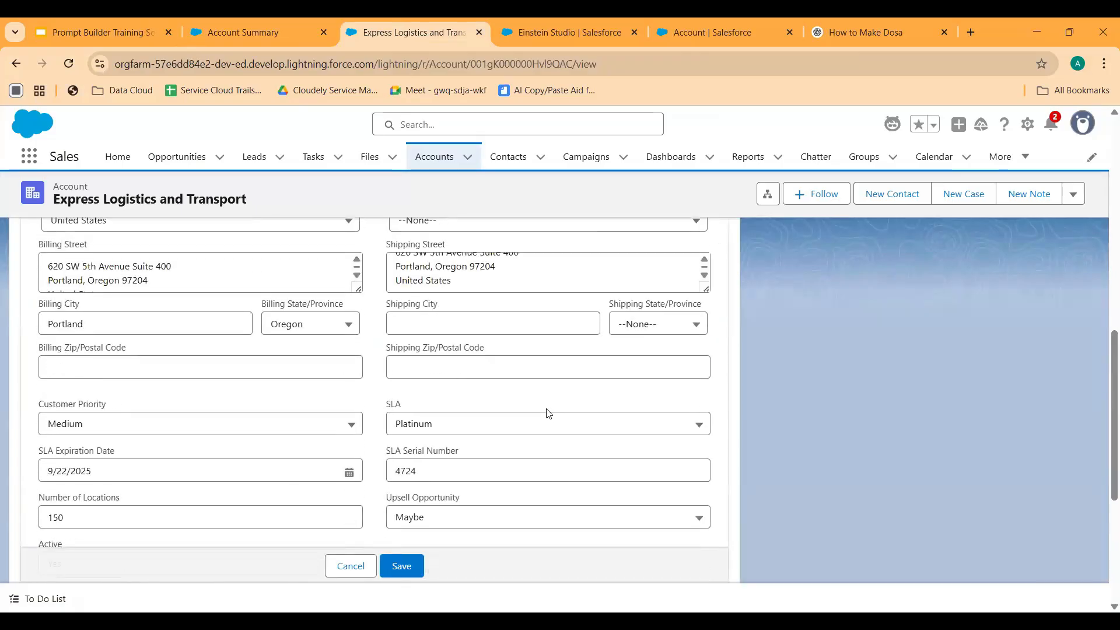
left_click(501, 293)
scroll(489, 376, "down", 5)
scroll(489, 377, "down", 20)
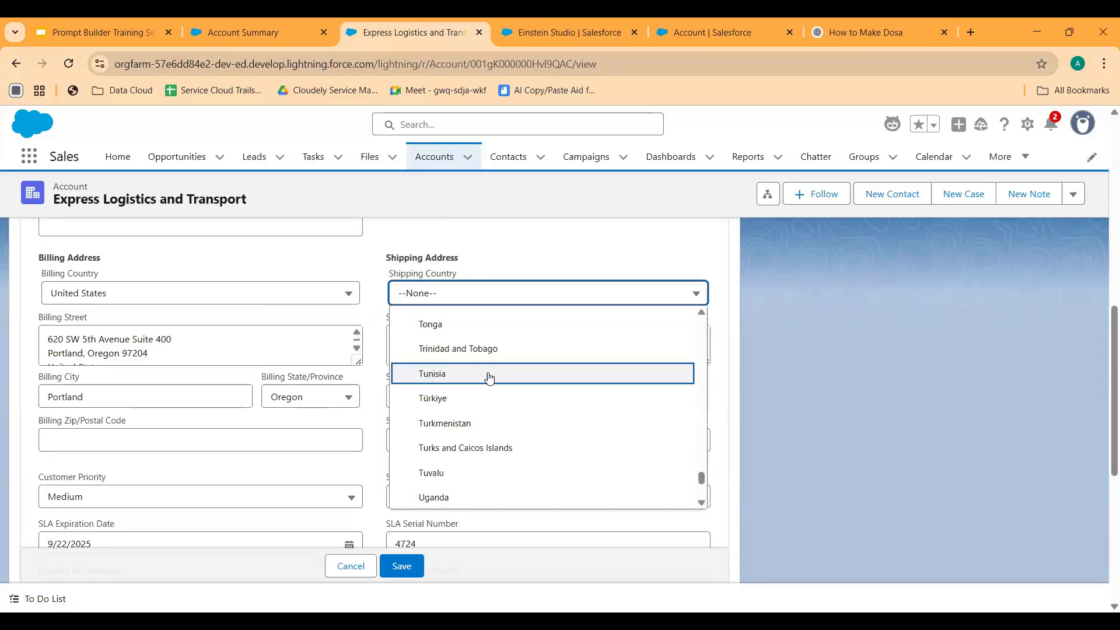
scroll(490, 375, "down", 2)
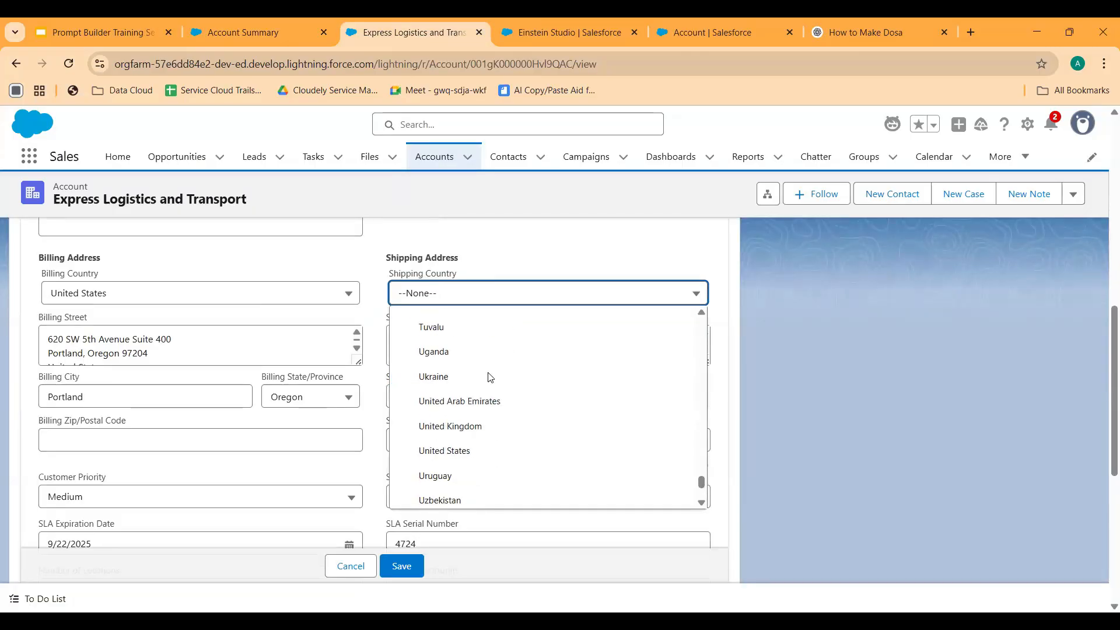
left_click(496, 449)
left_click(402, 566)
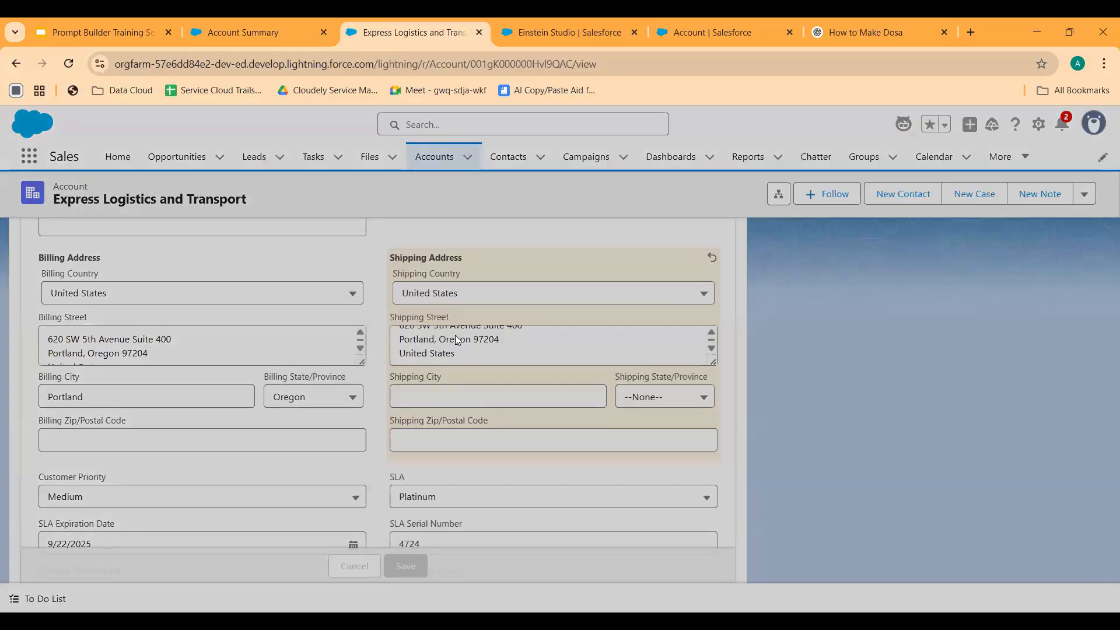
Preview the Account Summary prompt again with the updated account record and review the location and summary text in the response.
left_click(295, 36)
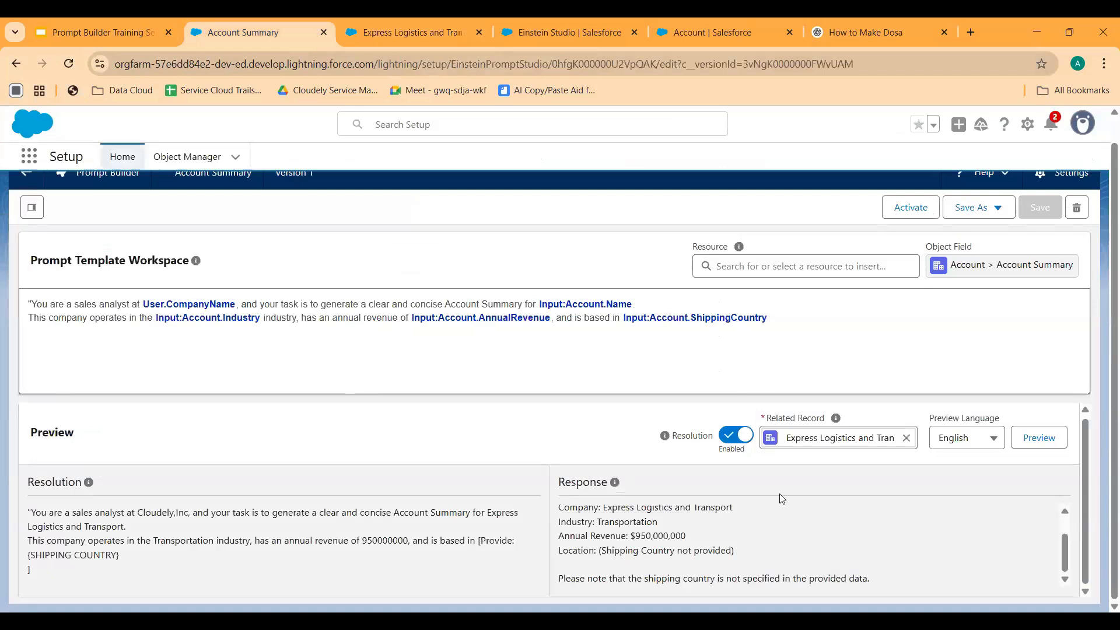
left_click(1038, 437)
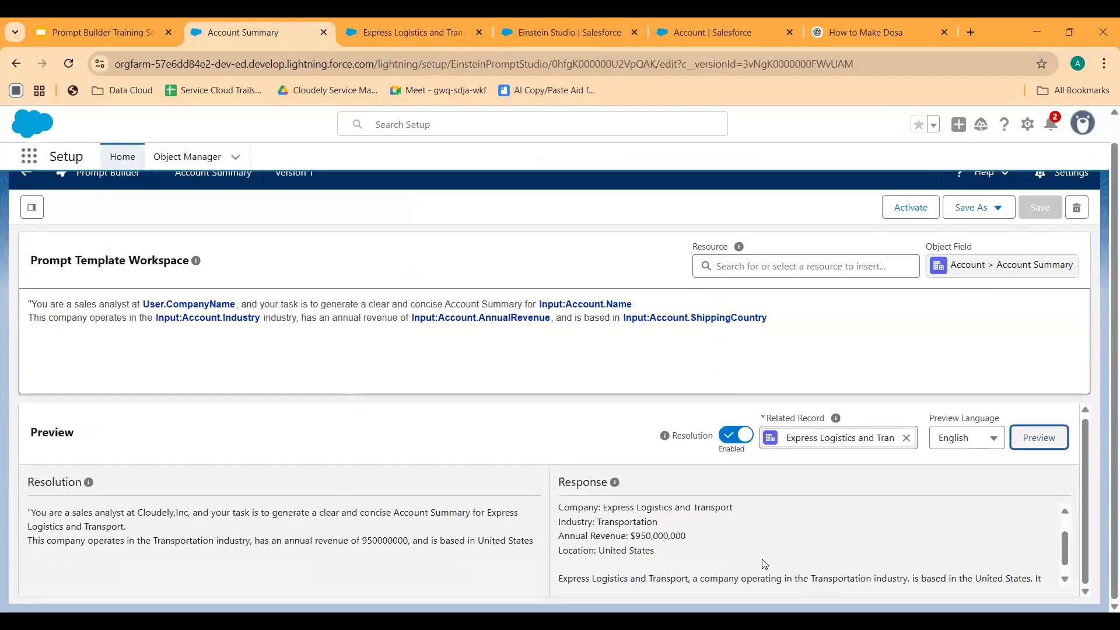
left_click_drag(654, 552, 608, 555)
scroll(715, 540, "down", 1)
left_click_drag(786, 581, 551, 574)
left_click(551, 573)
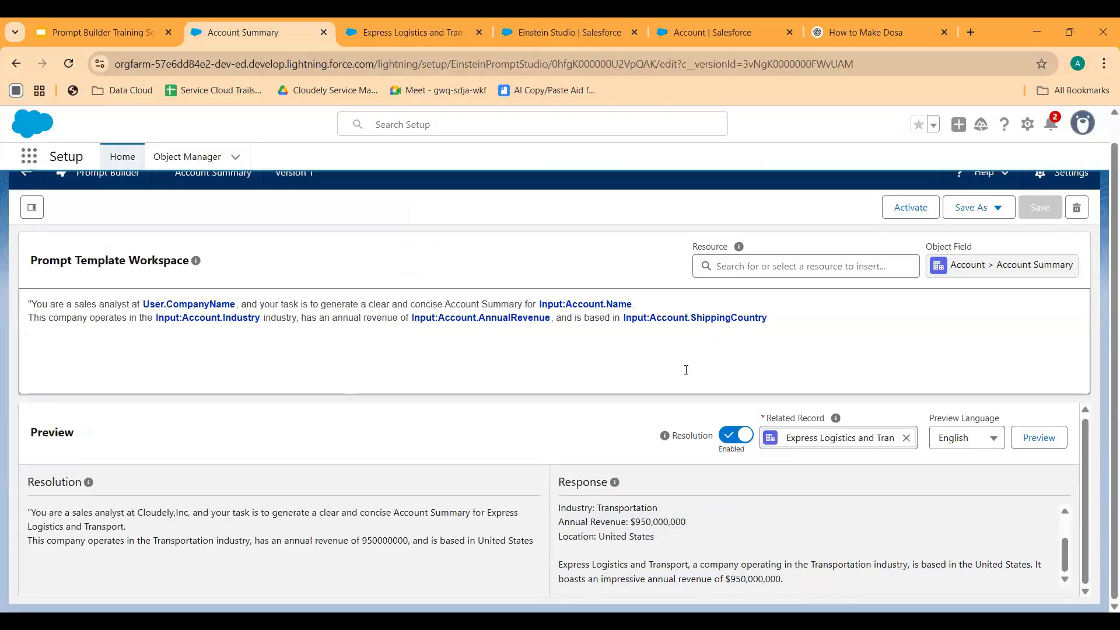
scroll(675, 525, "up", 1)
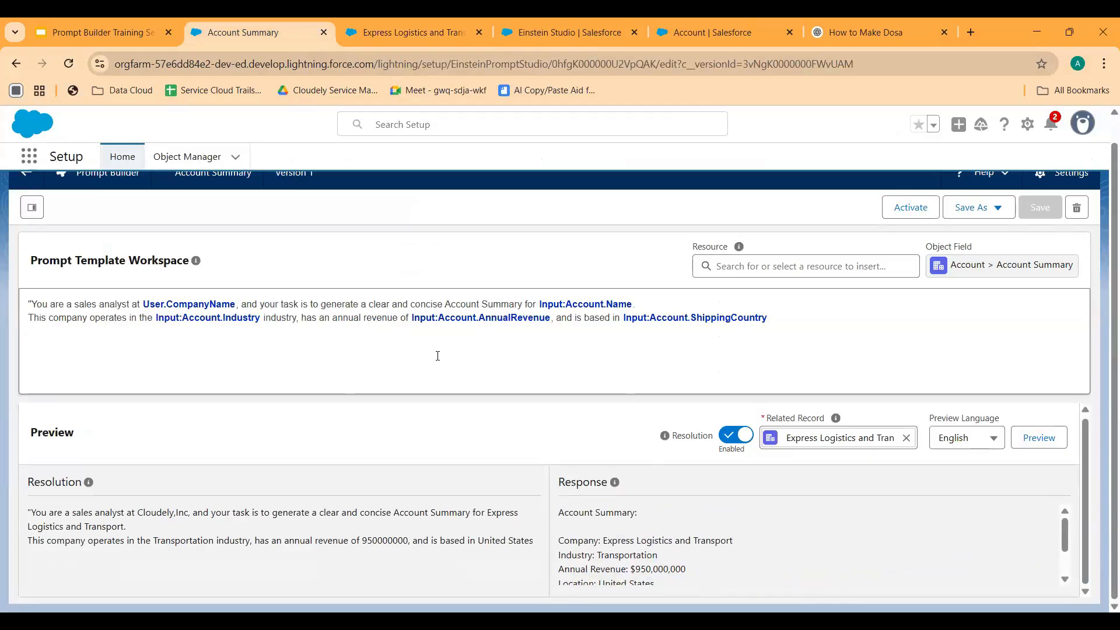
Switch to the Prompt Builder training slides and open slide 9 on specificity, tone and style, and guardrails.
left_click(815, 338)
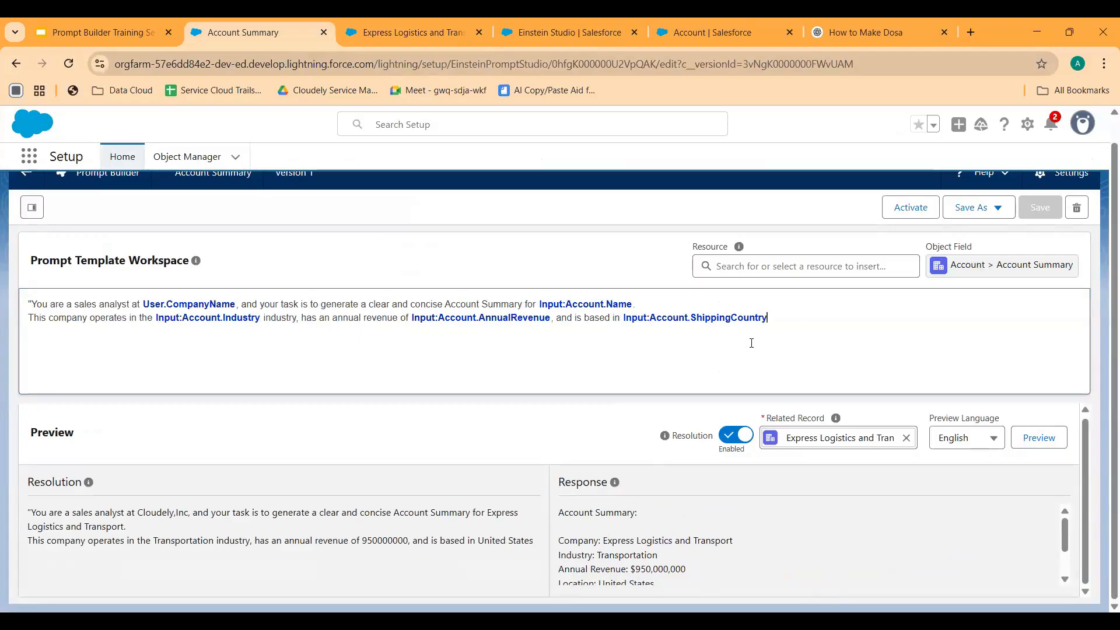
left_click(90, 33)
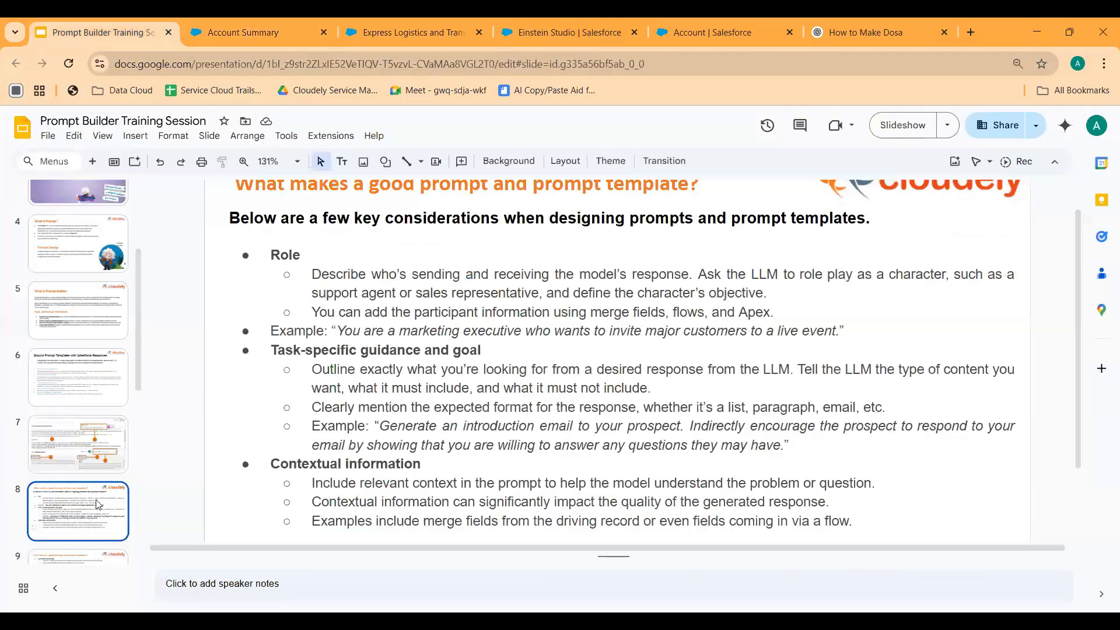
scroll(96, 496, "down", 3)
left_click(83, 436)
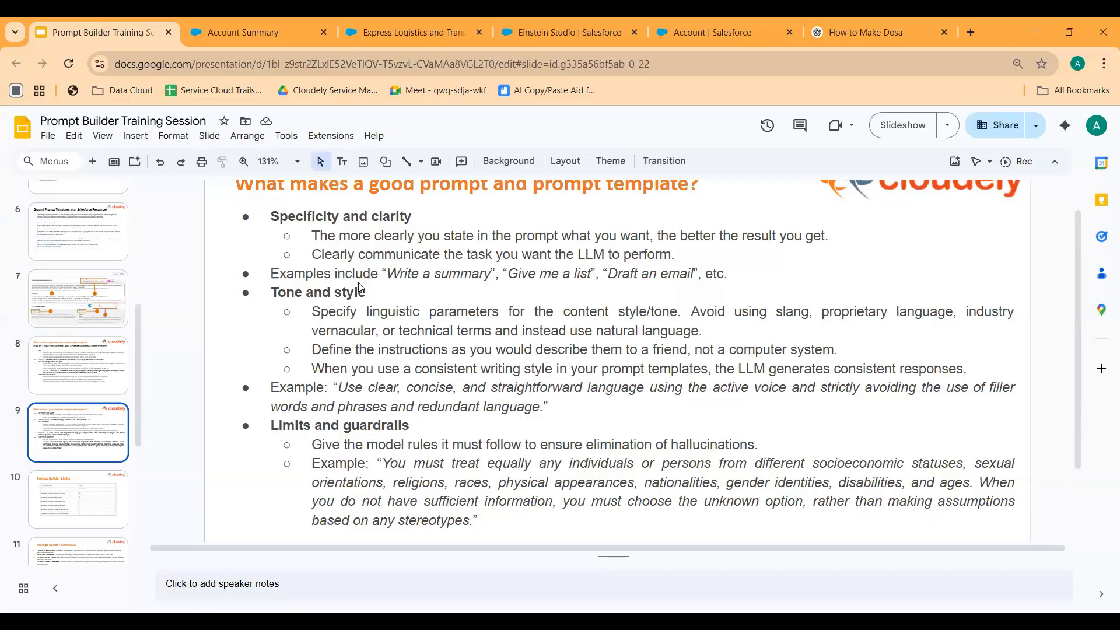
Return to the Account Summary prompt and add a quote-delimited Instructions block requiring a professional summary under 500 characters, key details, active voice and no filler.
left_click(244, 32)
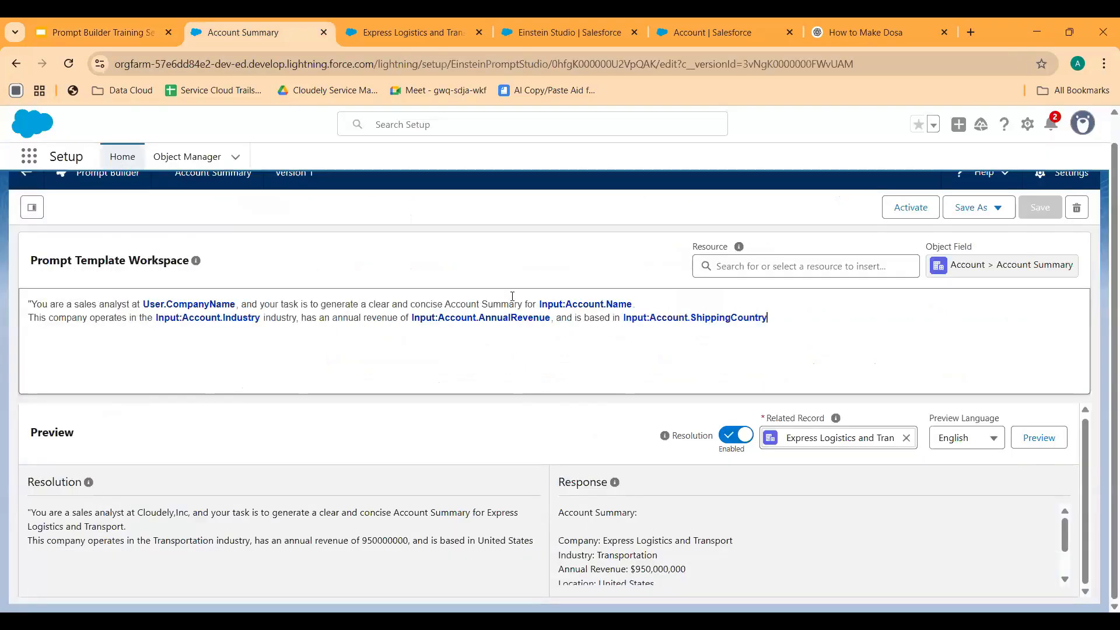
left_click_drag(644, 304, 31, 306)
left_click(202, 362)
left_click(752, 320)
key("Return")
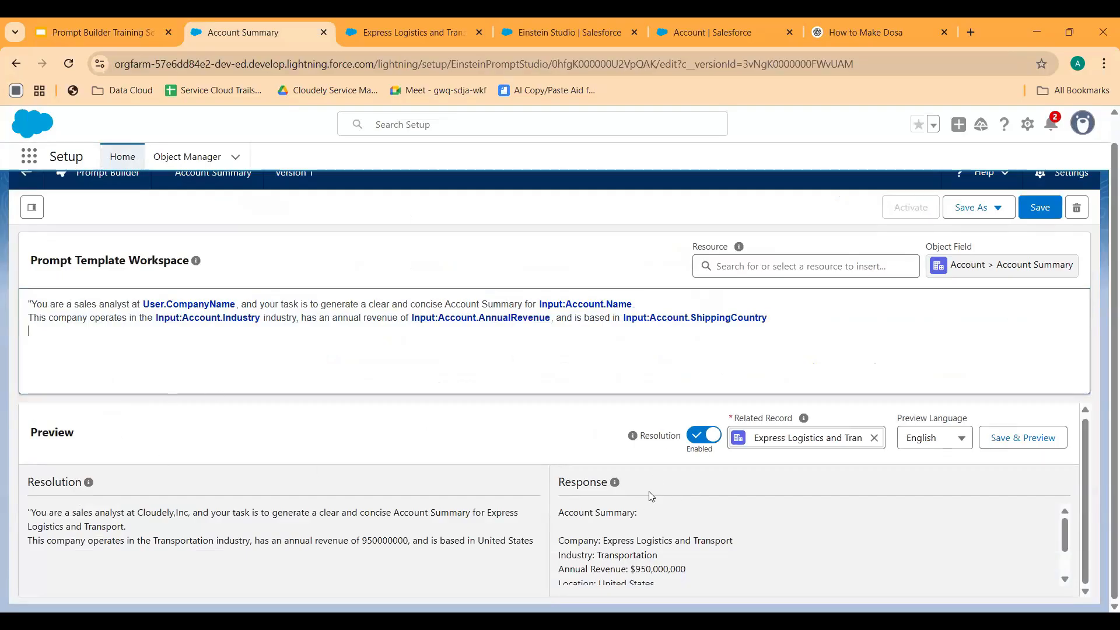
scroll(606, 513, "down", 2)
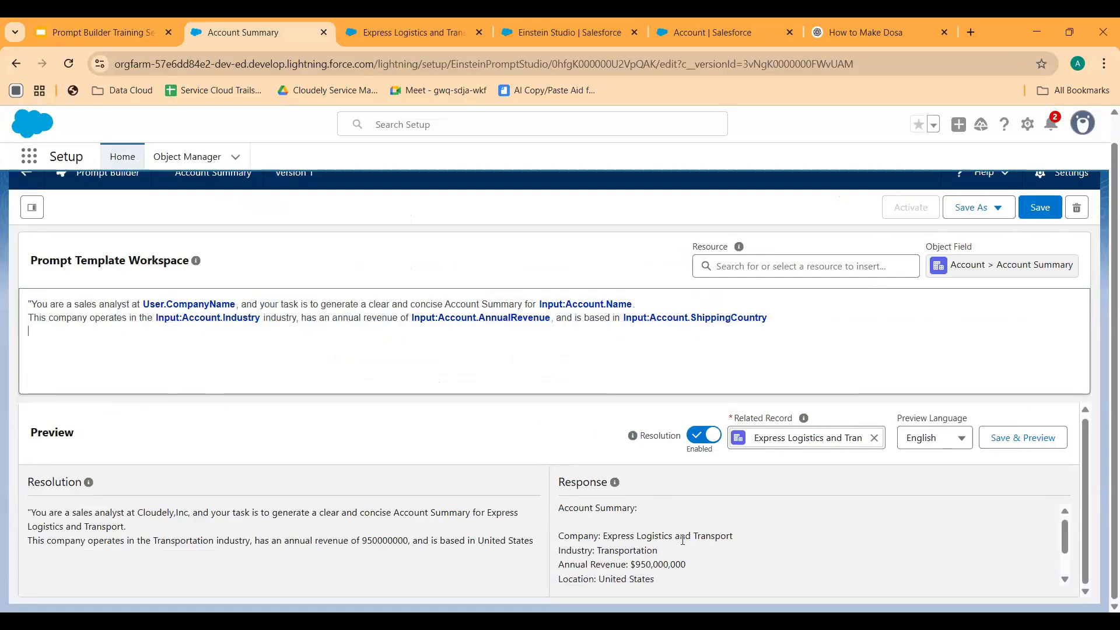
scroll(340, 436, "up", 1)
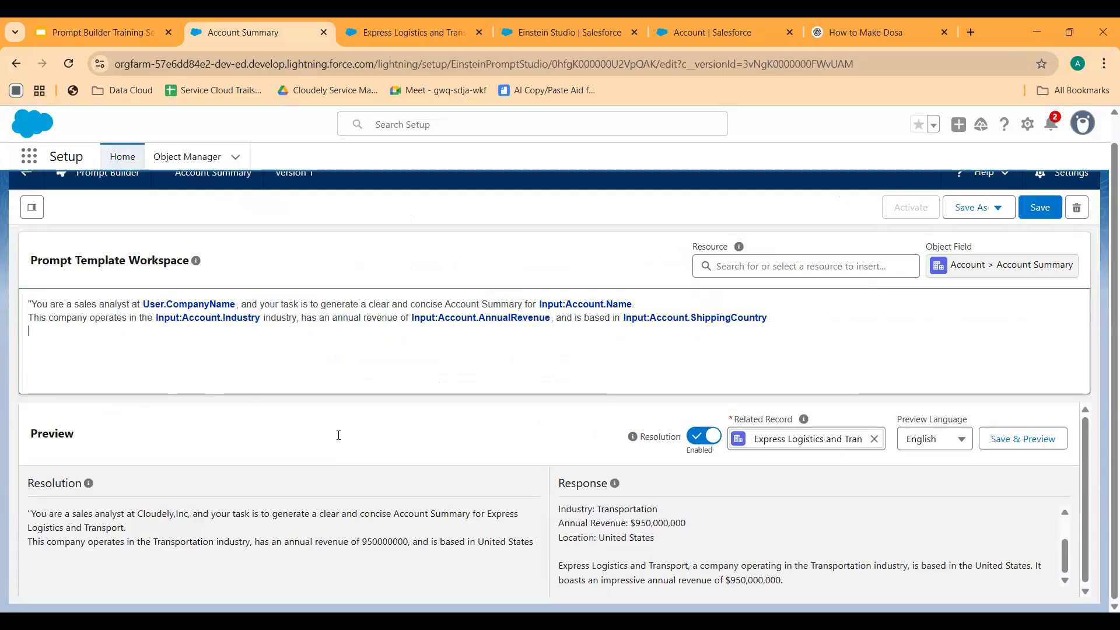
left_click(335, 372)
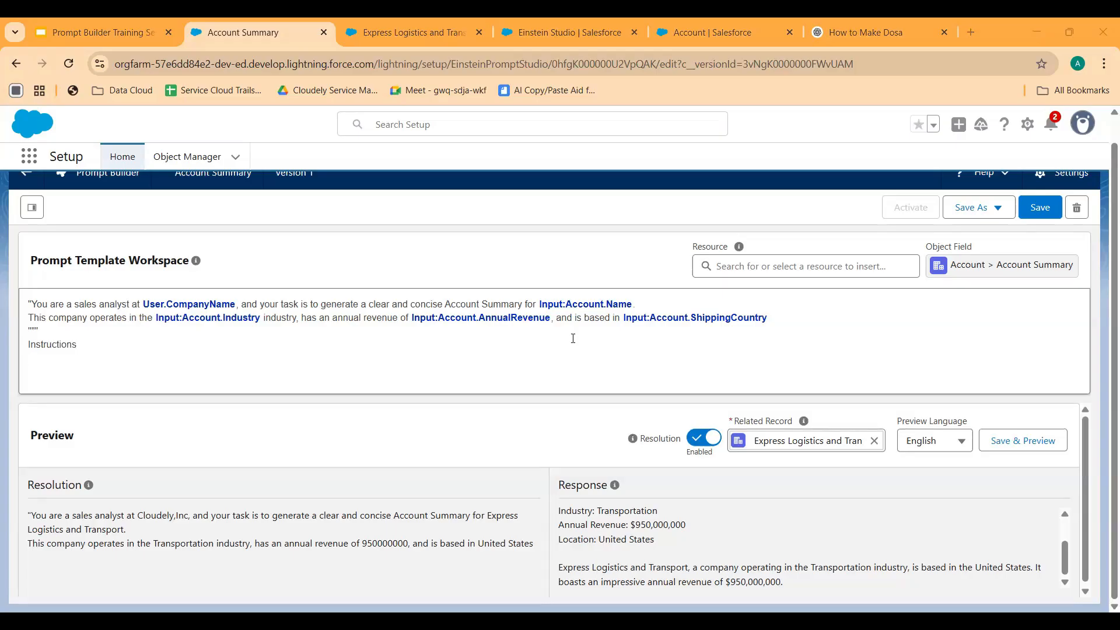
type("Write a professional and informative summary. Keep it under 500 characters. Highlight key details like industry, revenue, and location. Use clear, concise, and natural language with an active voice. Avoid filler words, jargon, or redundant phrases.")
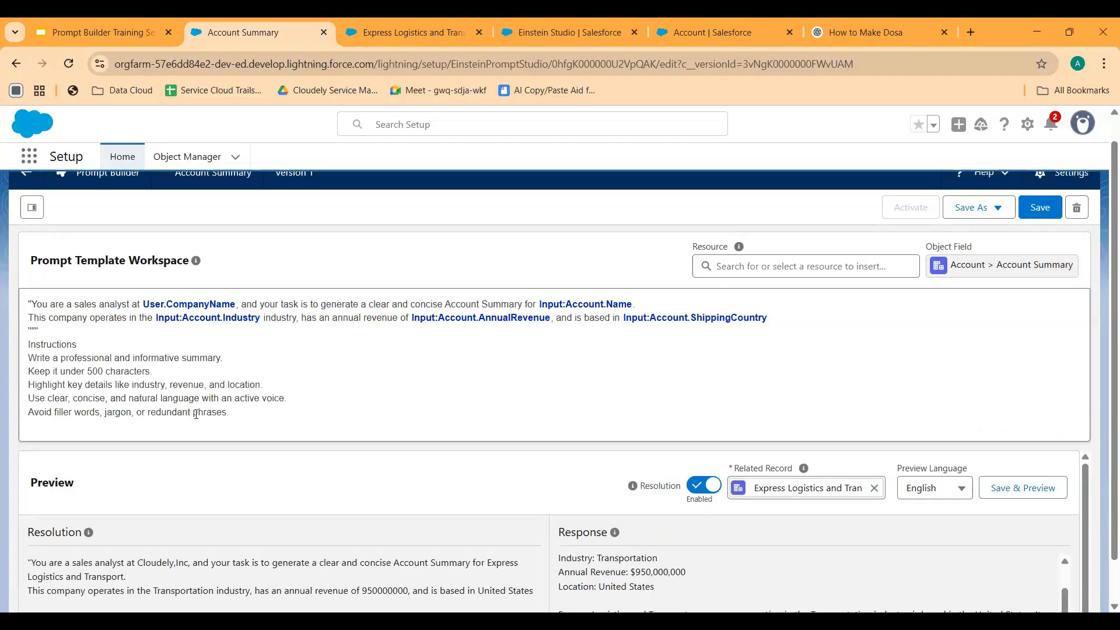
Review the new instruction lines and compare the professional summary instruction with the specificity and clarity guidance on slide 9.
left_click_drag(229, 413, 22, 375)
left_click(227, 364)
left_click_drag(215, 363, 26, 362)
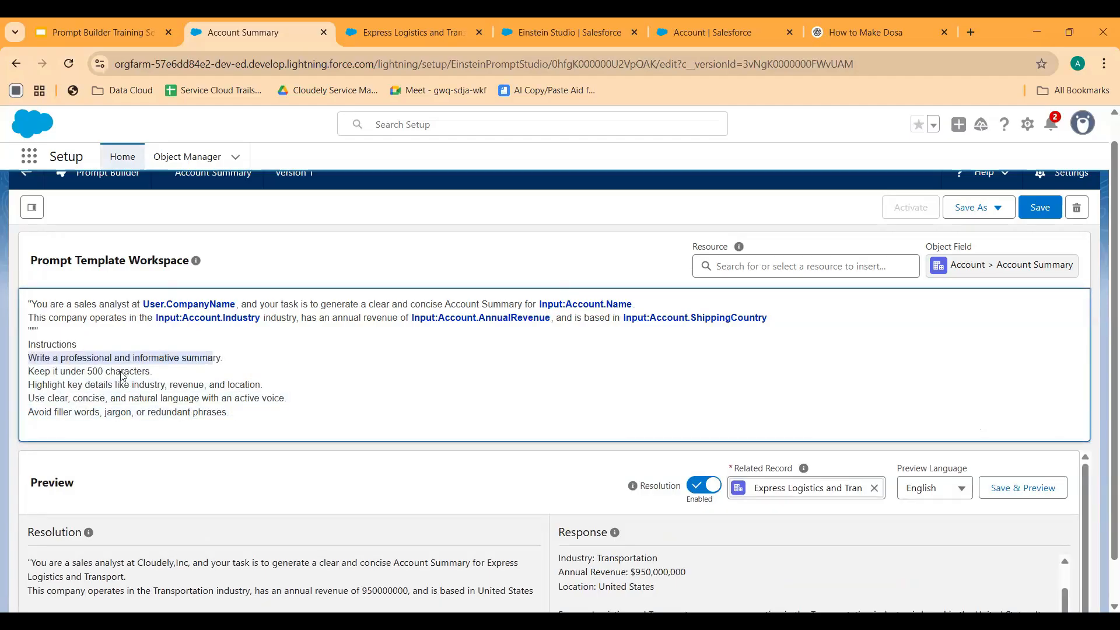
left_click(274, 372)
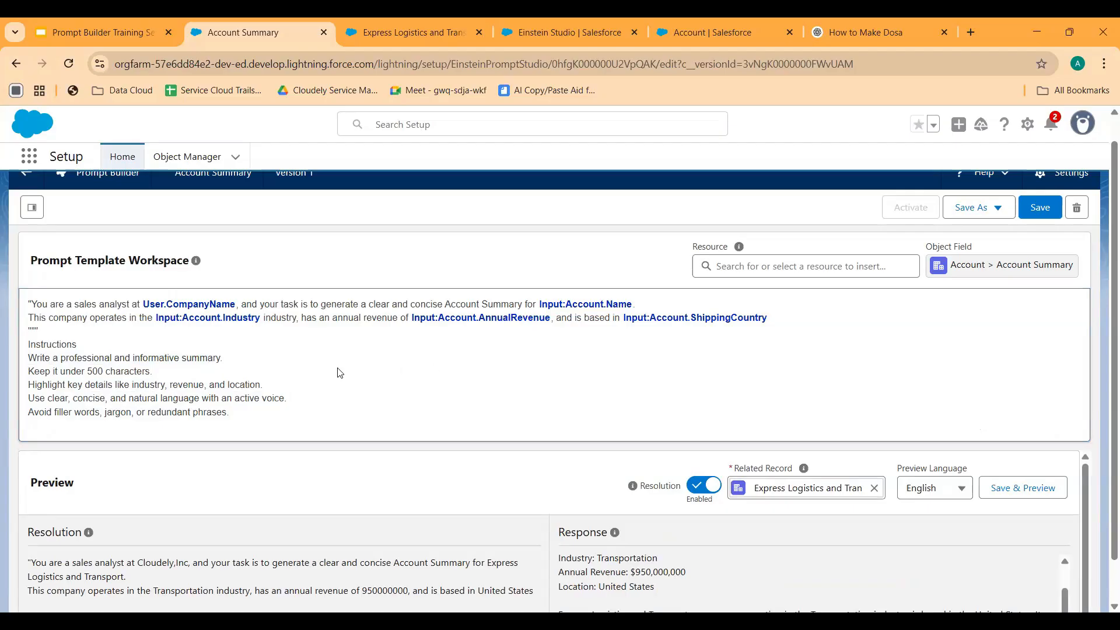
scroll(287, 381, "down", 1)
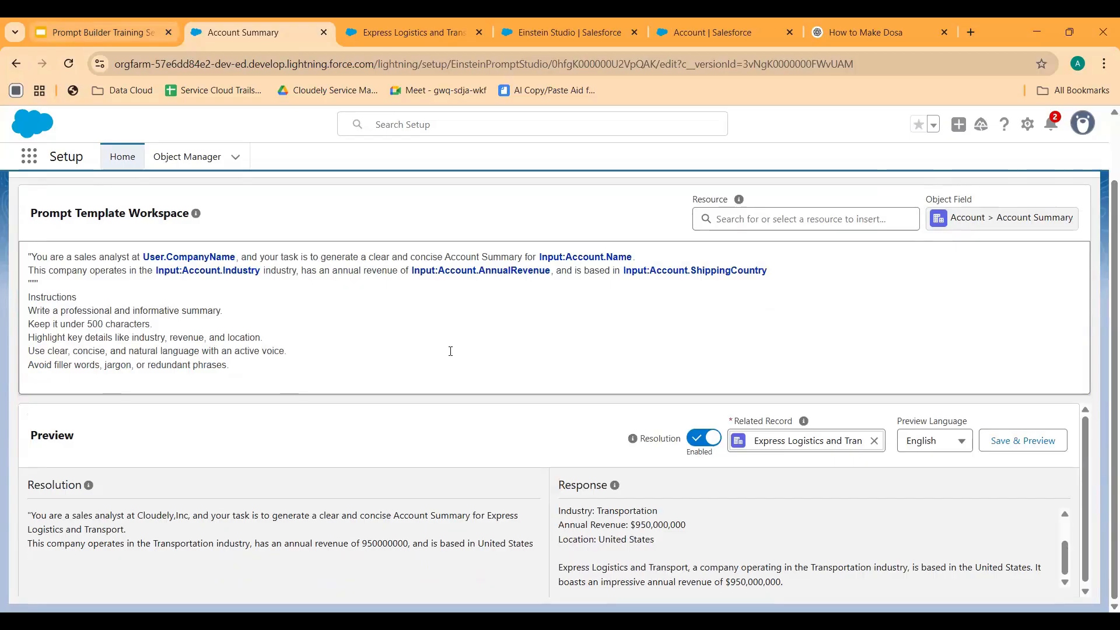
left_click(89, 26)
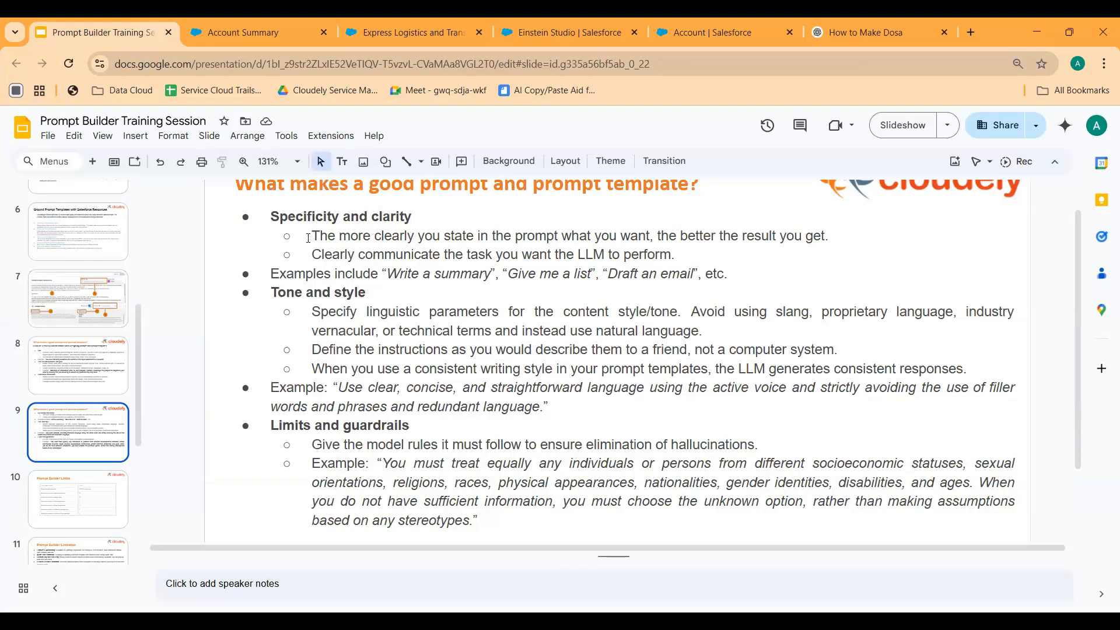
left_click(239, 32)
left_click_drag(223, 315, 42, 315)
left_click(228, 310)
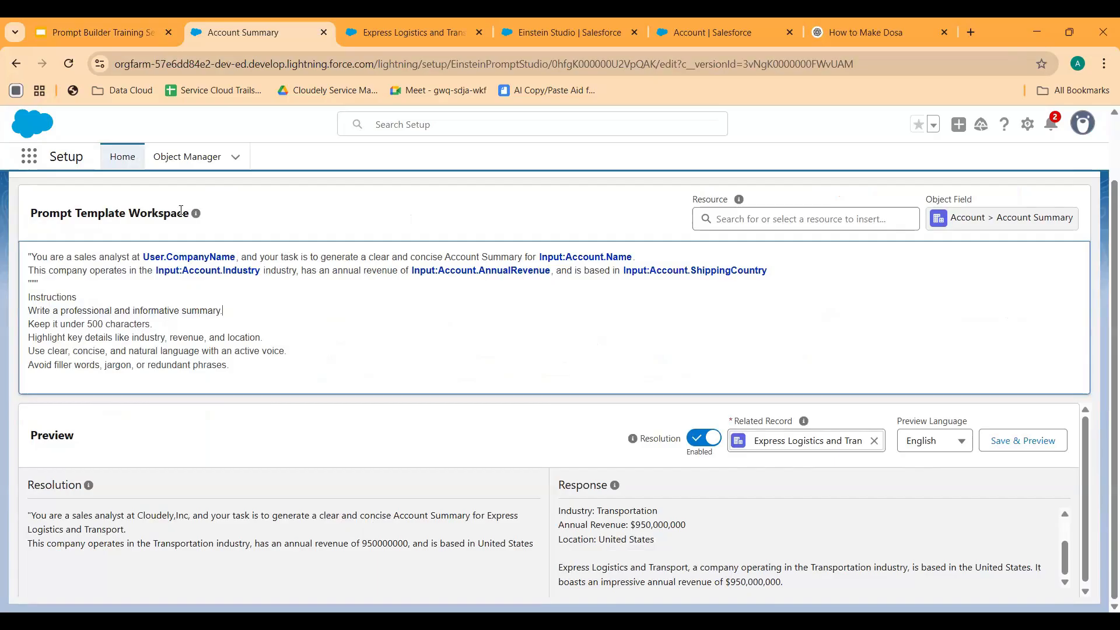
Check the slide's tone and guardrail guidance against the 500-character limit and the filler-word instruction in the prompt.
left_click(101, 32)
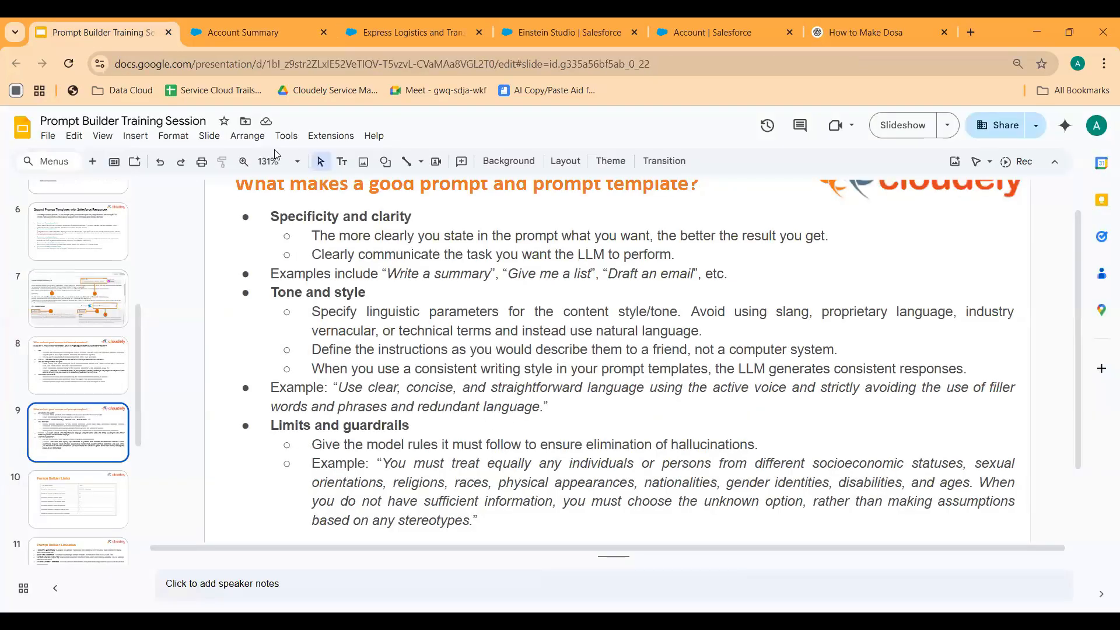
left_click(245, 32)
left_click_drag(35, 299, 415, 348)
left_click(405, 346)
left_click_drag(153, 324, 28, 325)
left_click(97, 324)
double_click(97, 325)
left_click(189, 324)
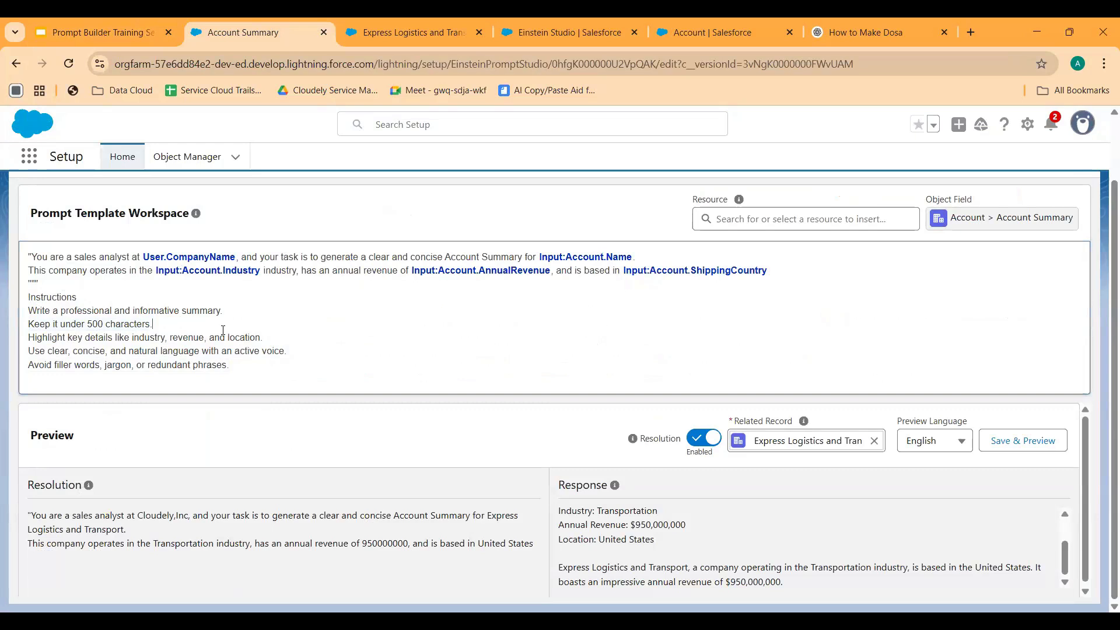
left_click_drag(235, 367, 28, 365)
left_click_drag(245, 365, 28, 366)
End the prompt with "Now you can generate summary" and close the Instructions block above it with a quotation-mark delimiter line.
left_click(287, 360)
key("Return")
key("Return")
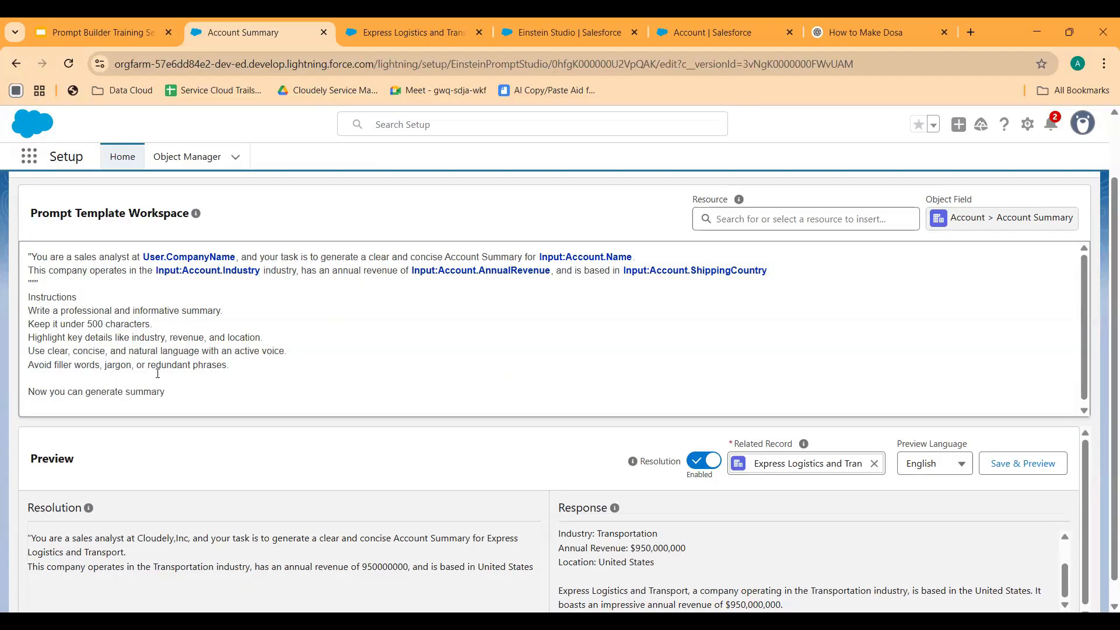
left_click(256, 370)
key("Return")
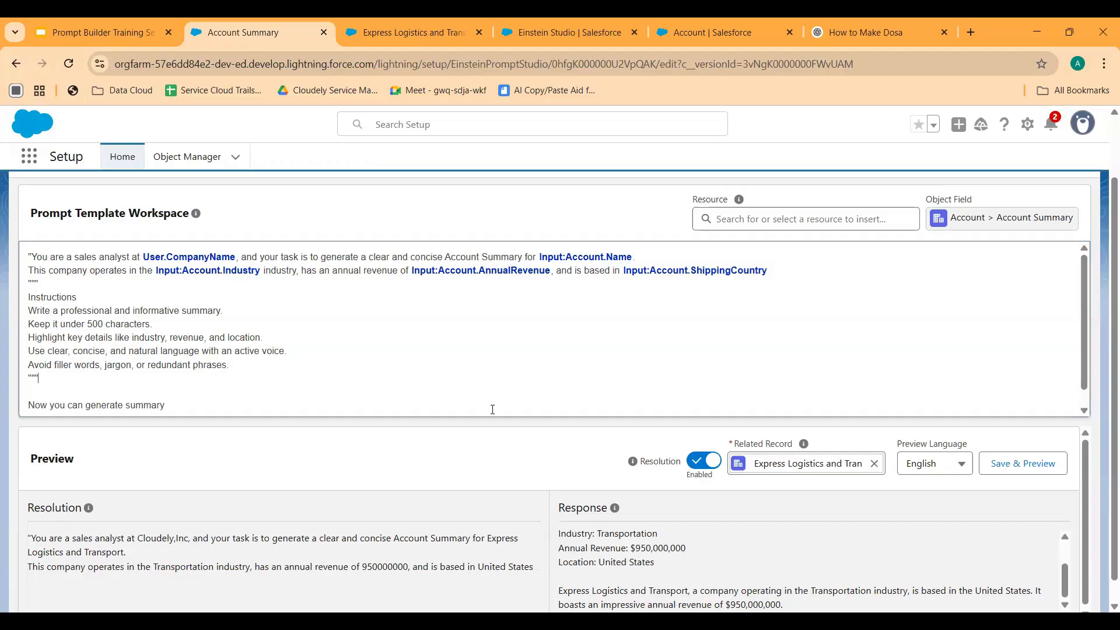
Save and preview the prompt for Express Logistics and Transport, then read the generated summary paragraph against the instructions.
left_click(1009, 463)
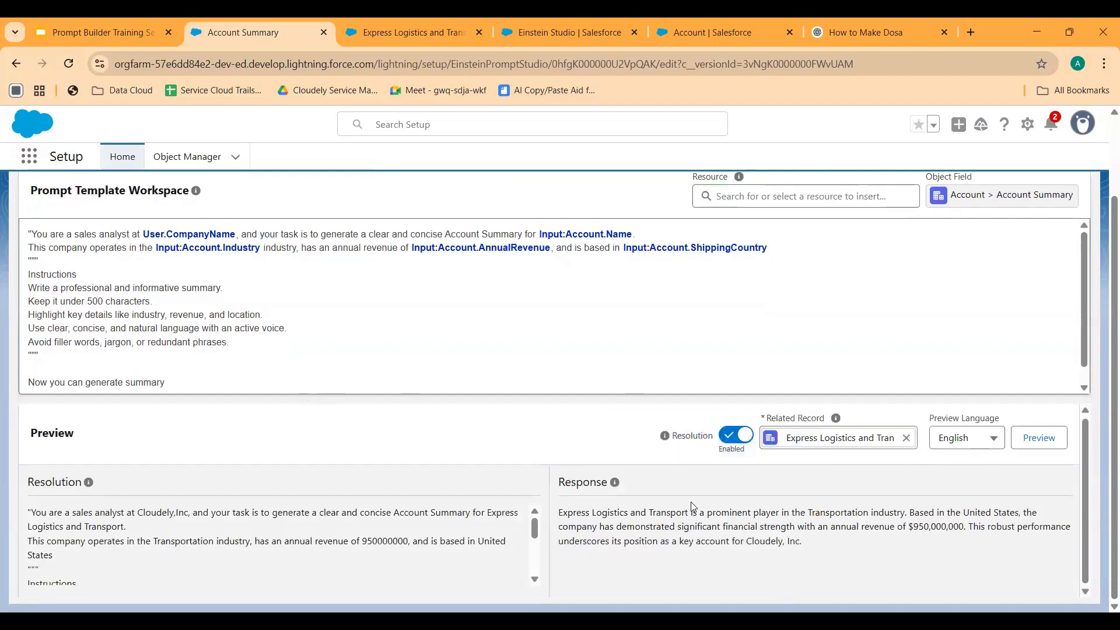
scroll(350, 334, "down", 1)
left_click_drag(804, 543, 553, 522)
left_click(793, 550)
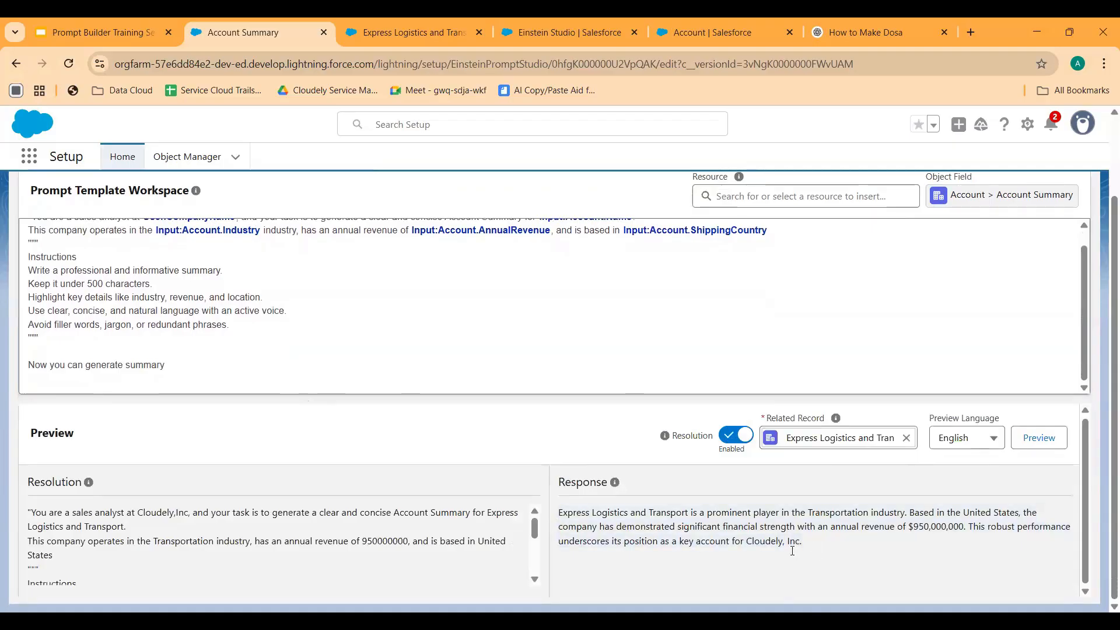
scroll(457, 358, "up", 3)
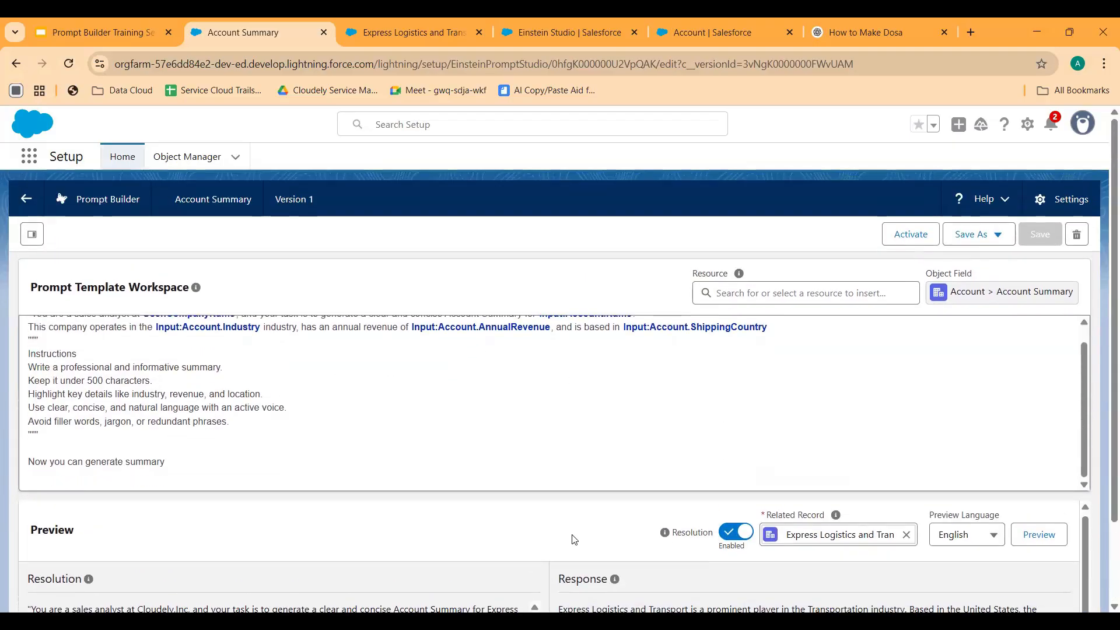
scroll(635, 517, "down", 3)
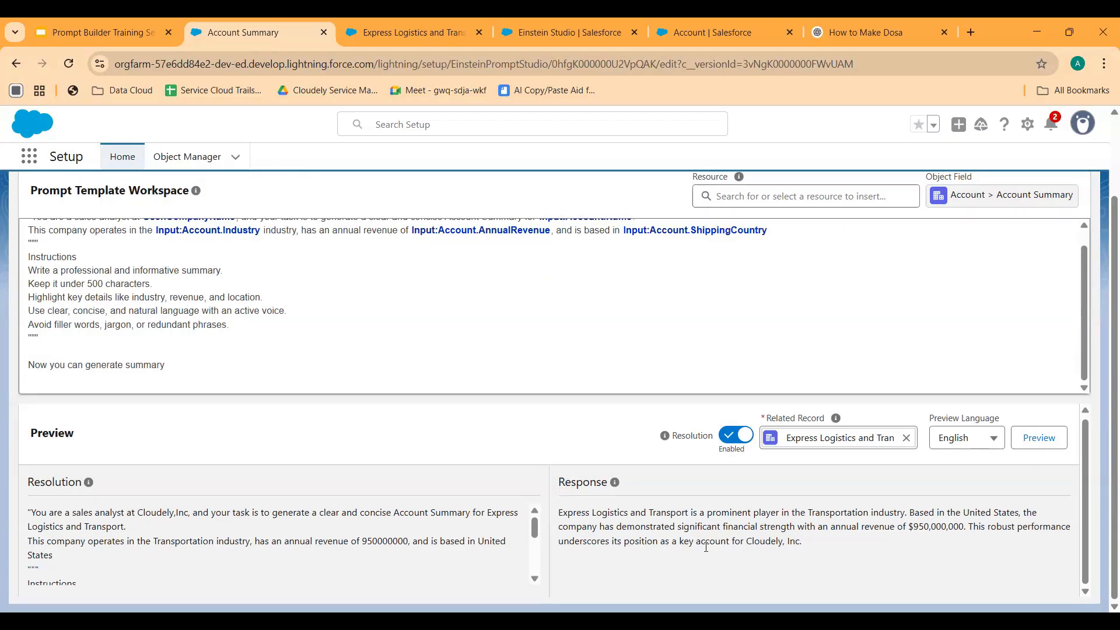
triple_click(619, 532)
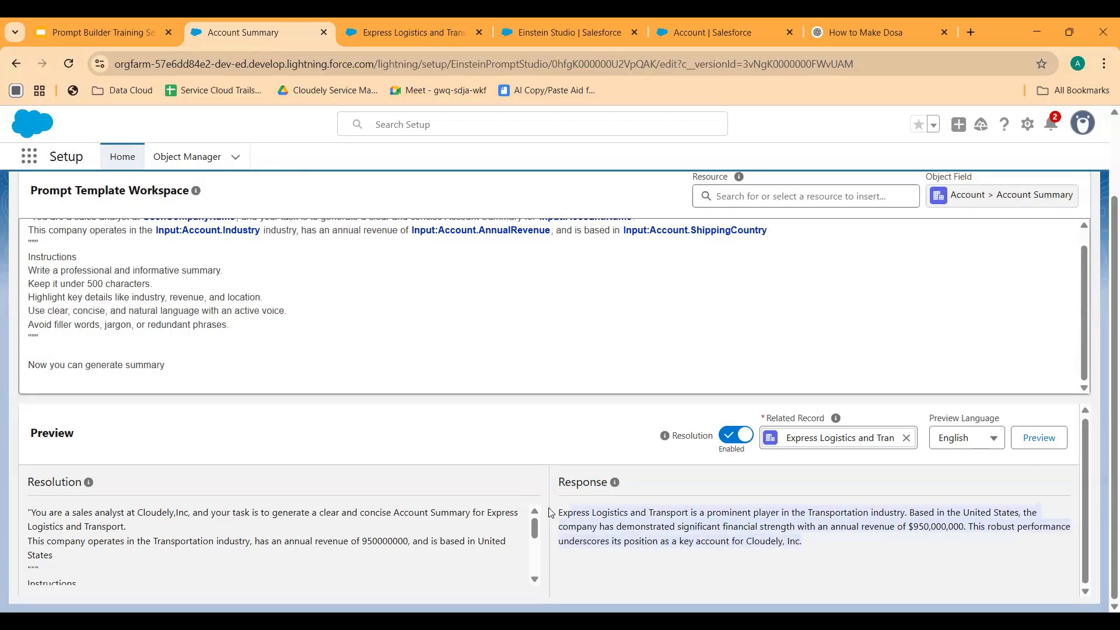
left_click(432, 549)
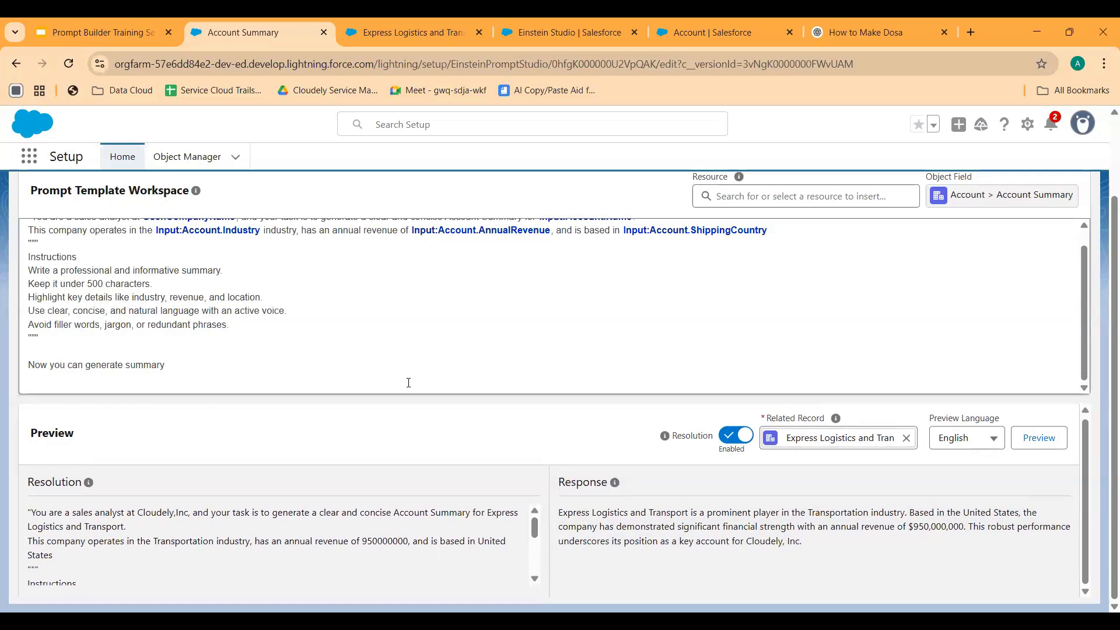
Examine the resolved prompt text in the preview alongside the template's merge fields and instructions.
scroll(408, 382, "up", 1)
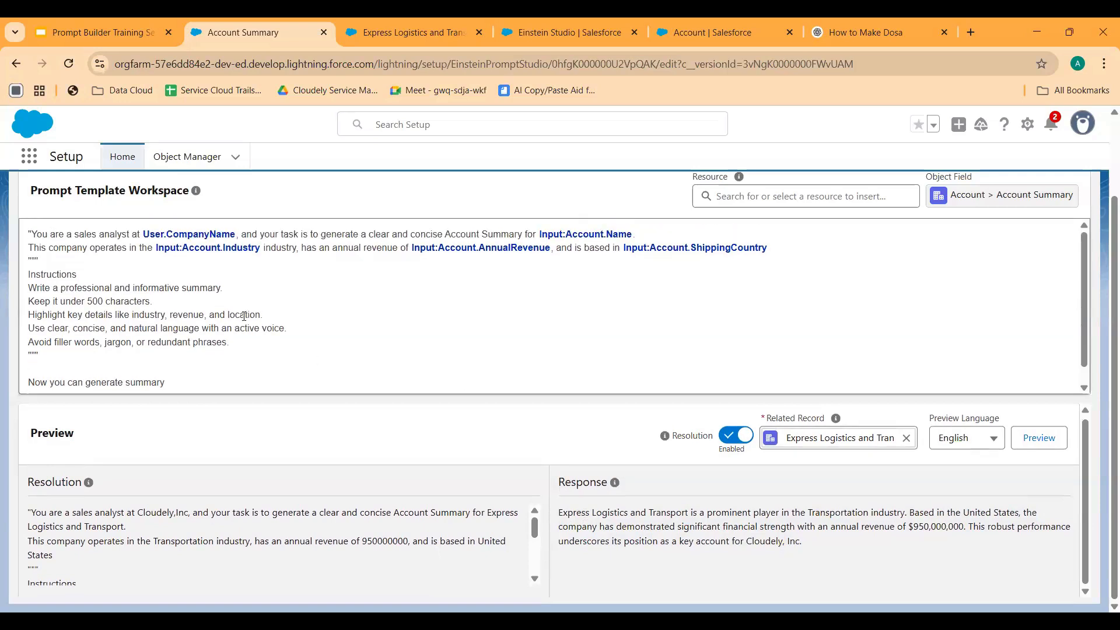
scroll(308, 327, "up", 2)
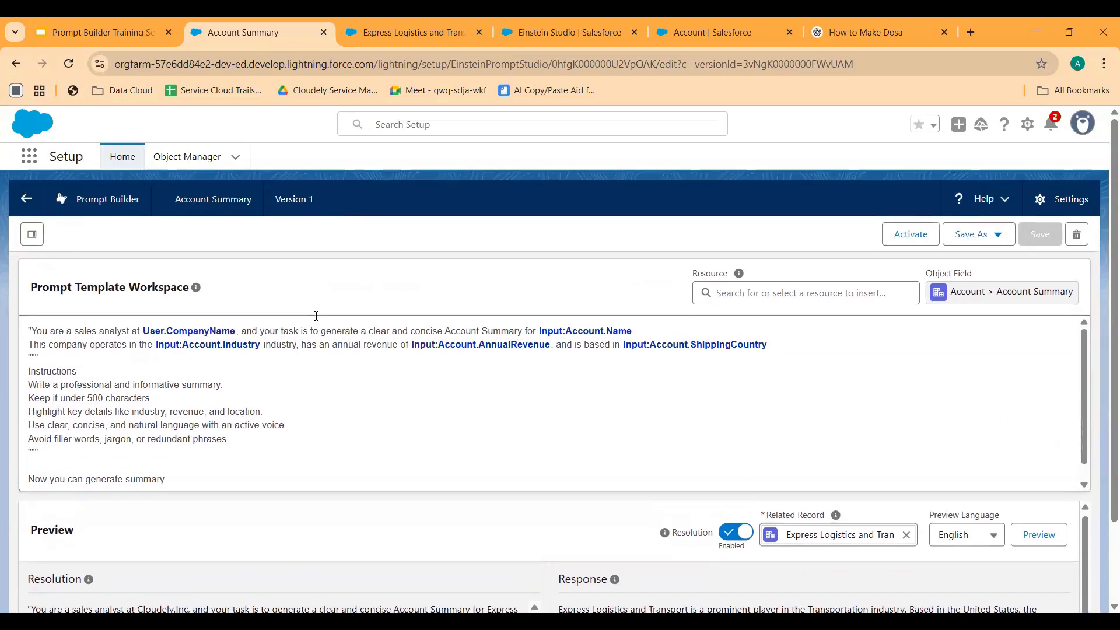
scroll(399, 353, "down", 3)
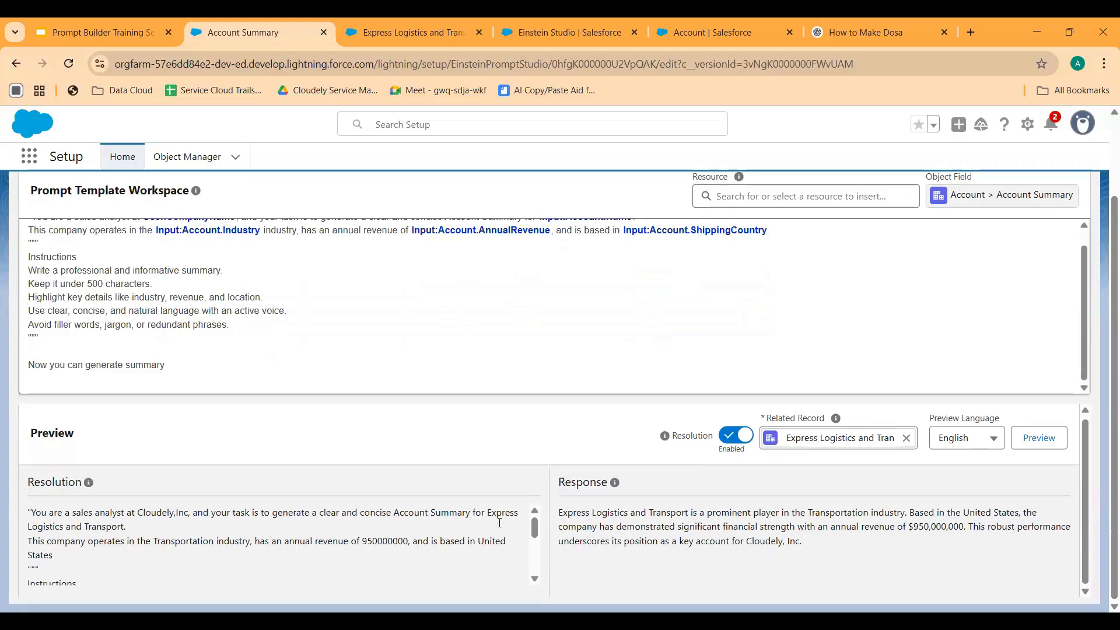
scroll(499, 522, "down", 5)
scroll(499, 522, "up", 6)
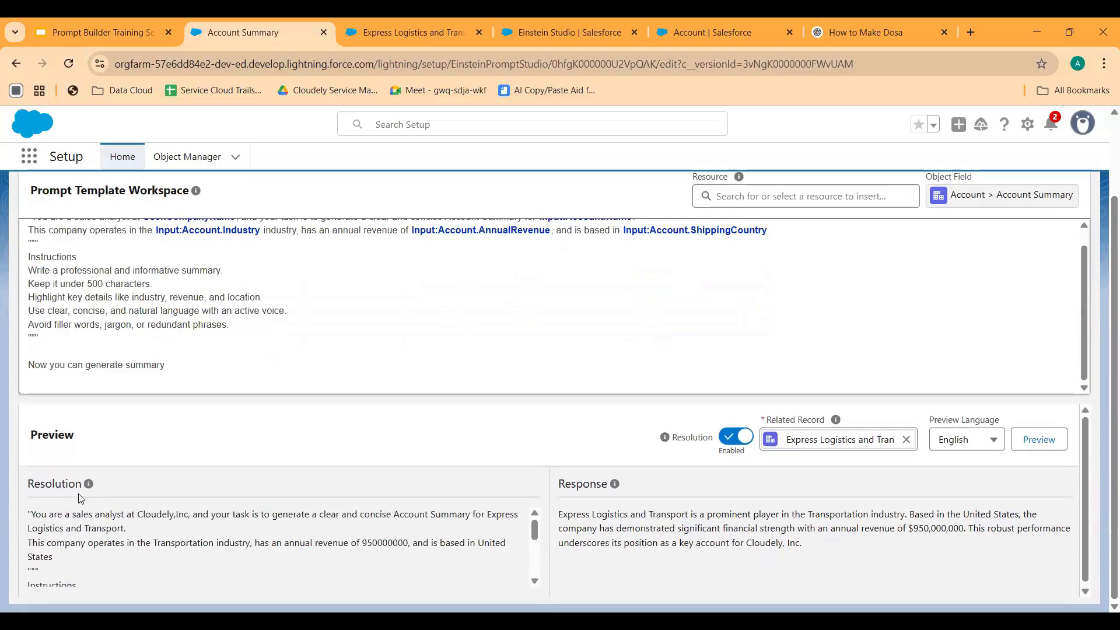
mouse_move(89, 488)
scroll(204, 546, "down", 5)
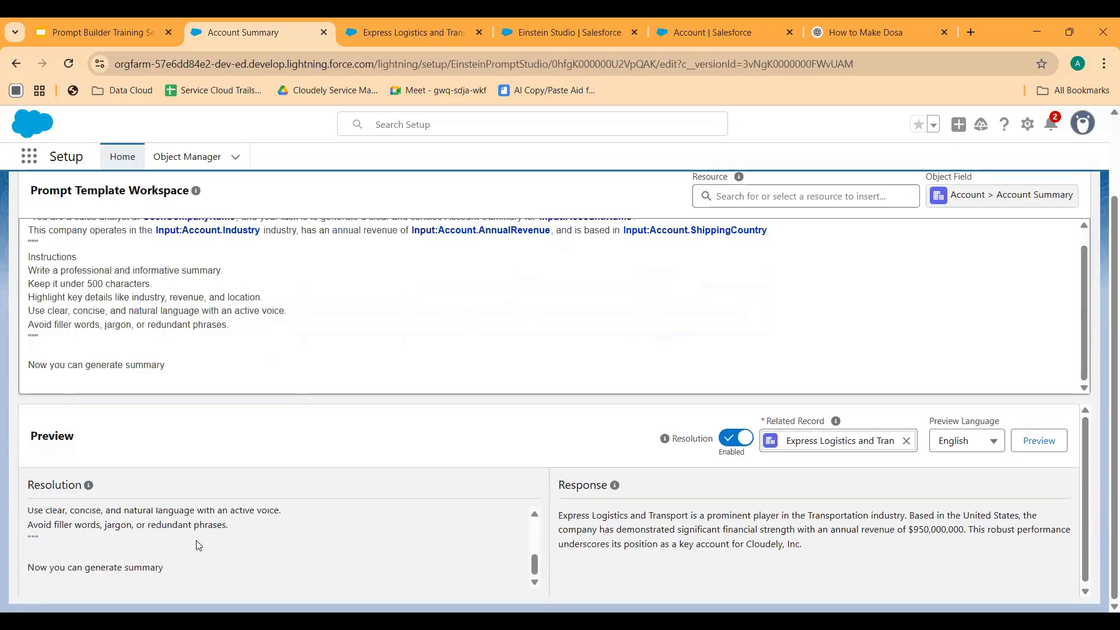
scroll(120, 385, "up", 1)
scroll(240, 508, "up", 5)
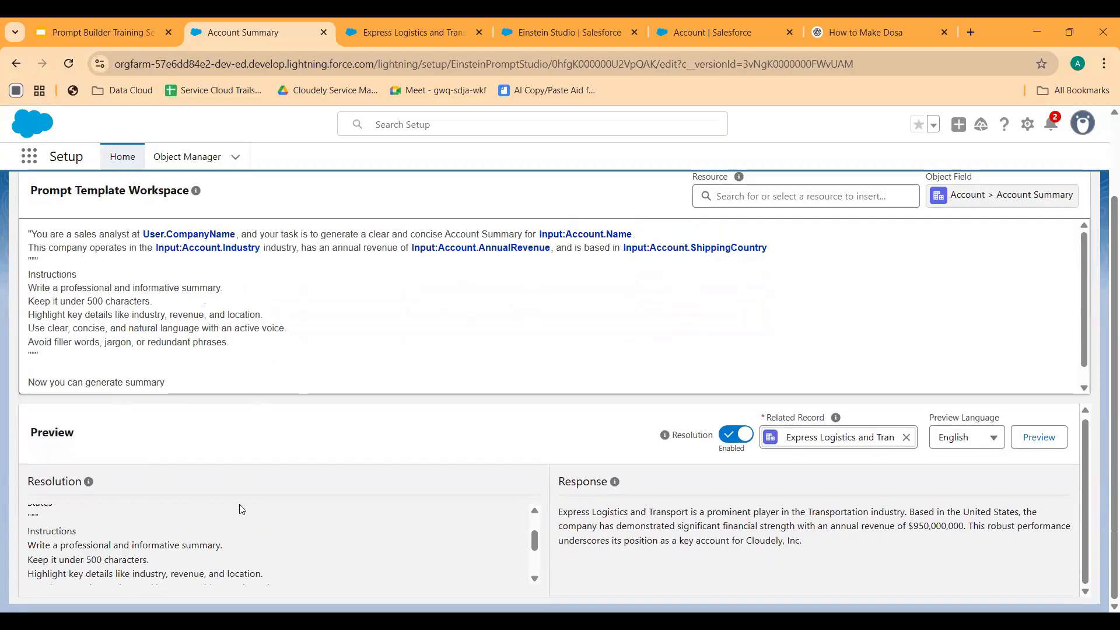
scroll(345, 332, "up", 3)
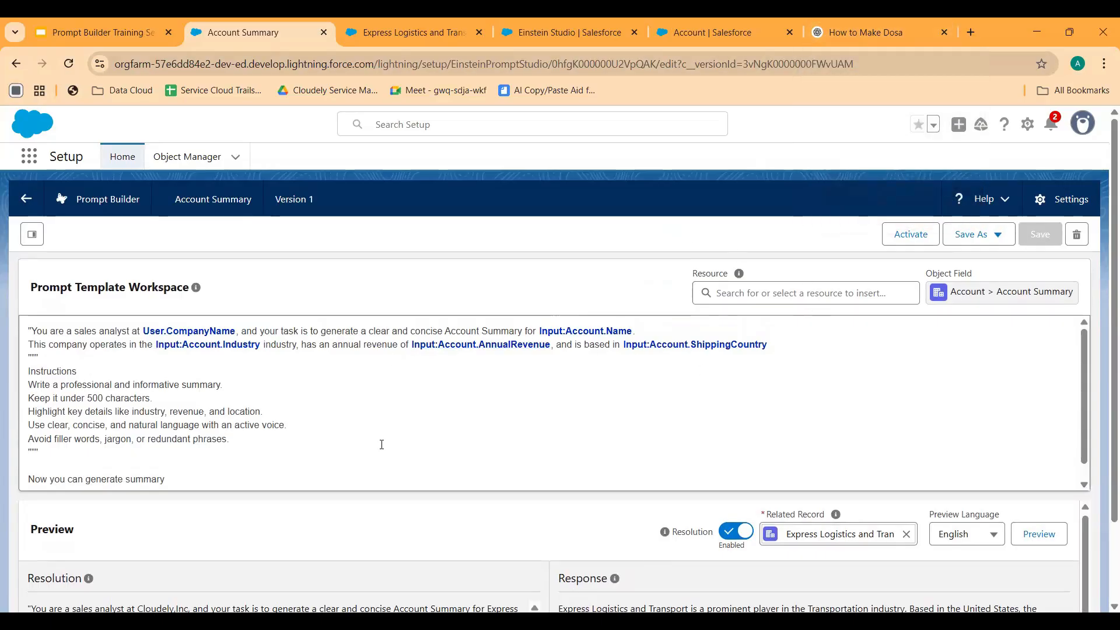
Compare the resolved prompt, from the role sentence to the closing generate-summary line, with the full template text.
scroll(479, 402, "down", 2)
scroll(408, 525, "down", 2)
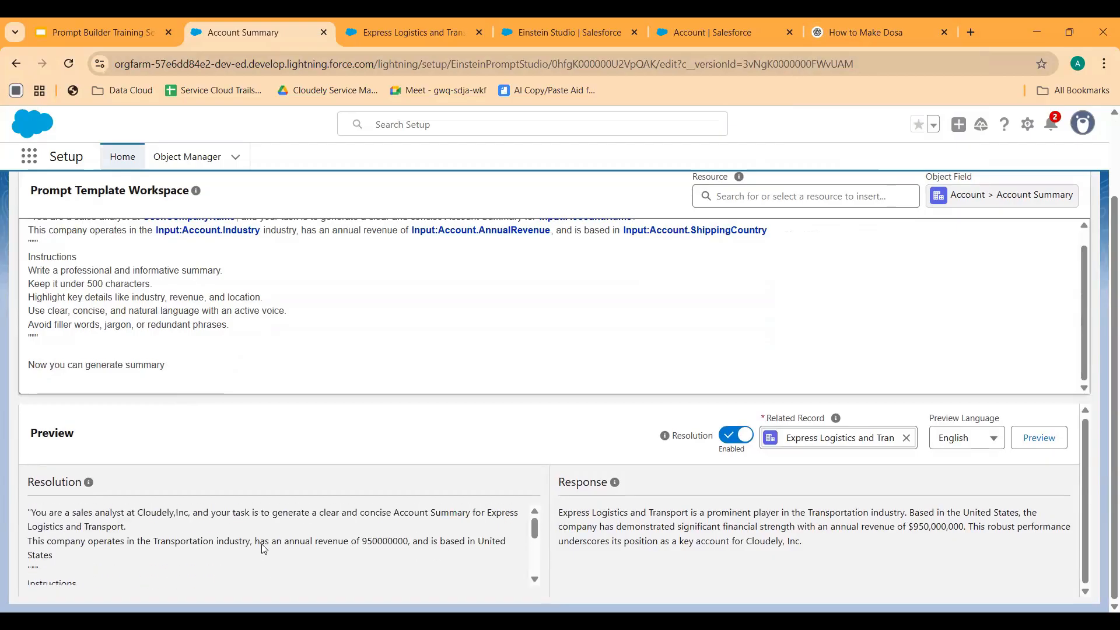
scroll(138, 541, "down", 2)
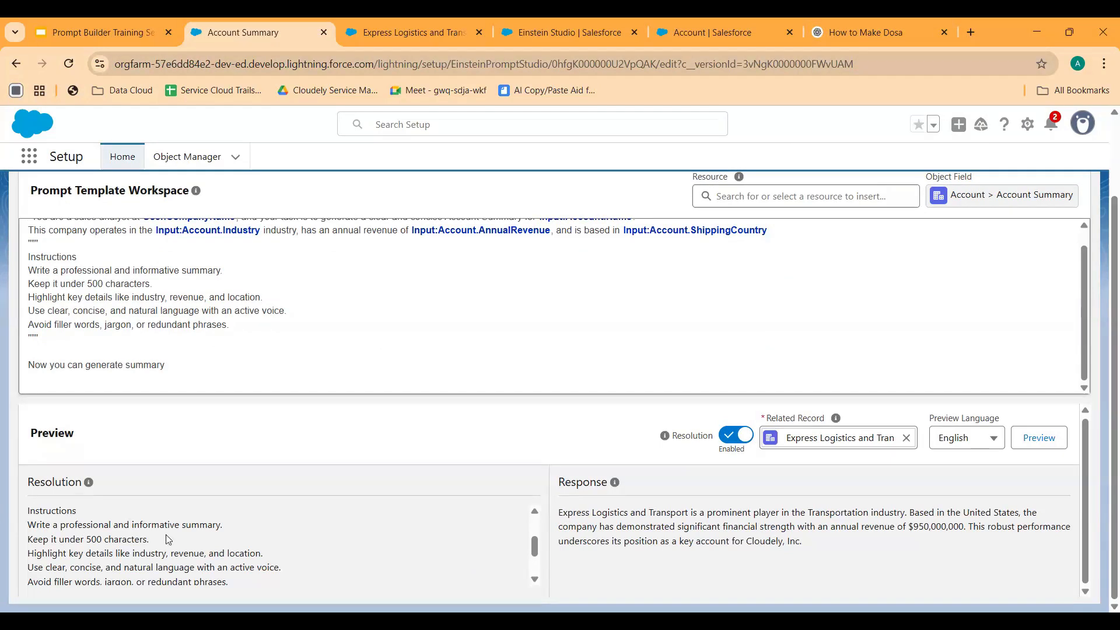
scroll(168, 540, "down", 3)
left_click_drag(185, 570, 26, 565)
left_click_drag(255, 382, 28, 211)
scroll(387, 354, "up", 3)
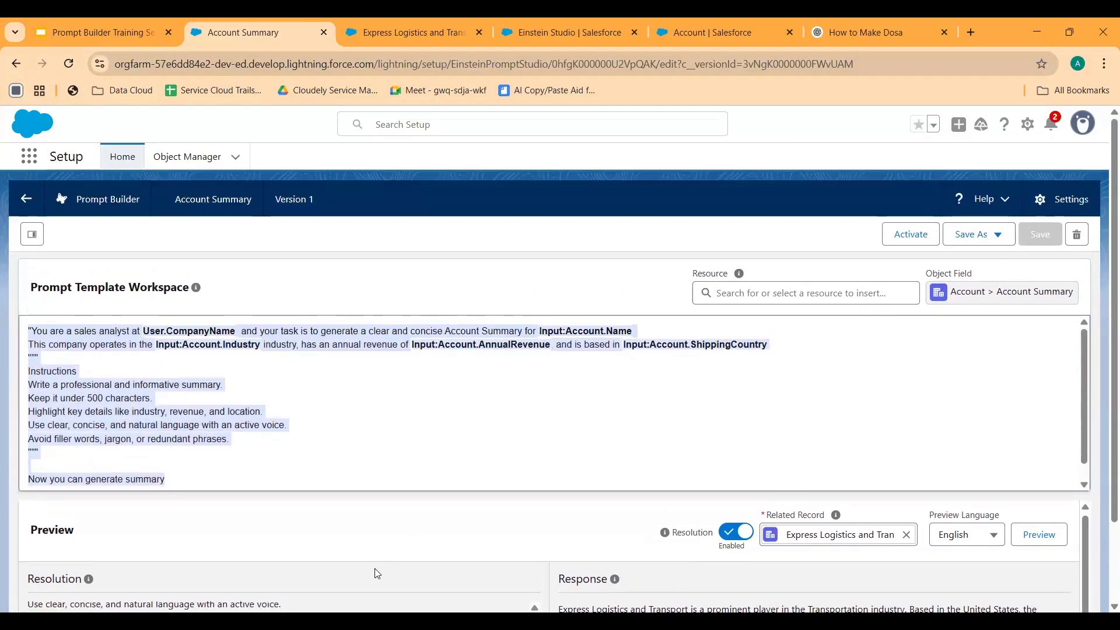
scroll(548, 543, "down", 2)
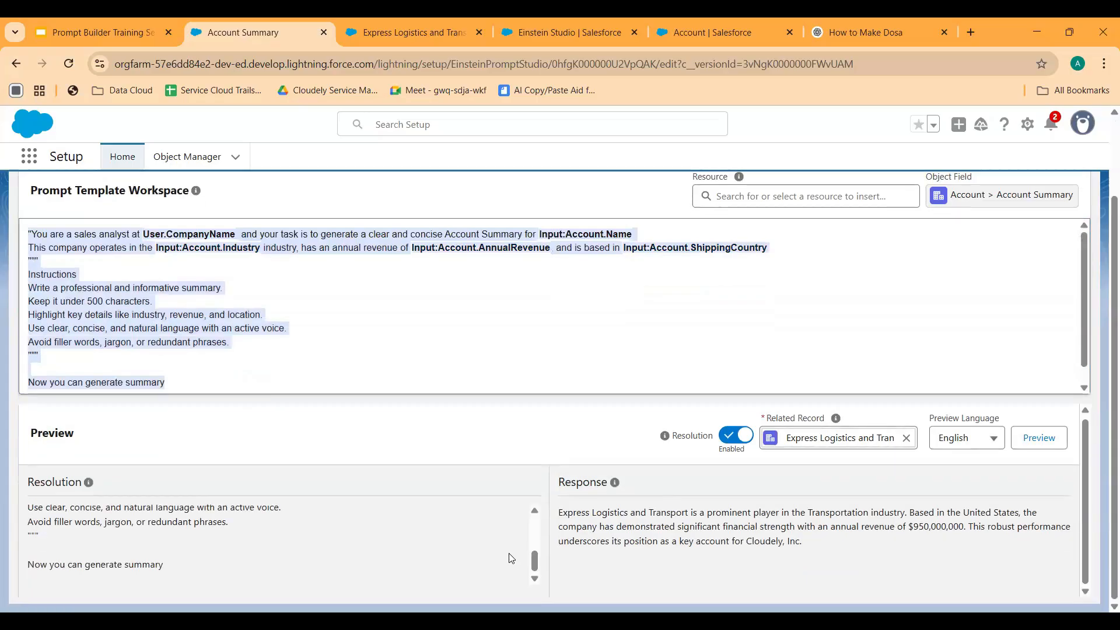
left_click_drag(535, 568, 532, 502)
left_click(432, 522)
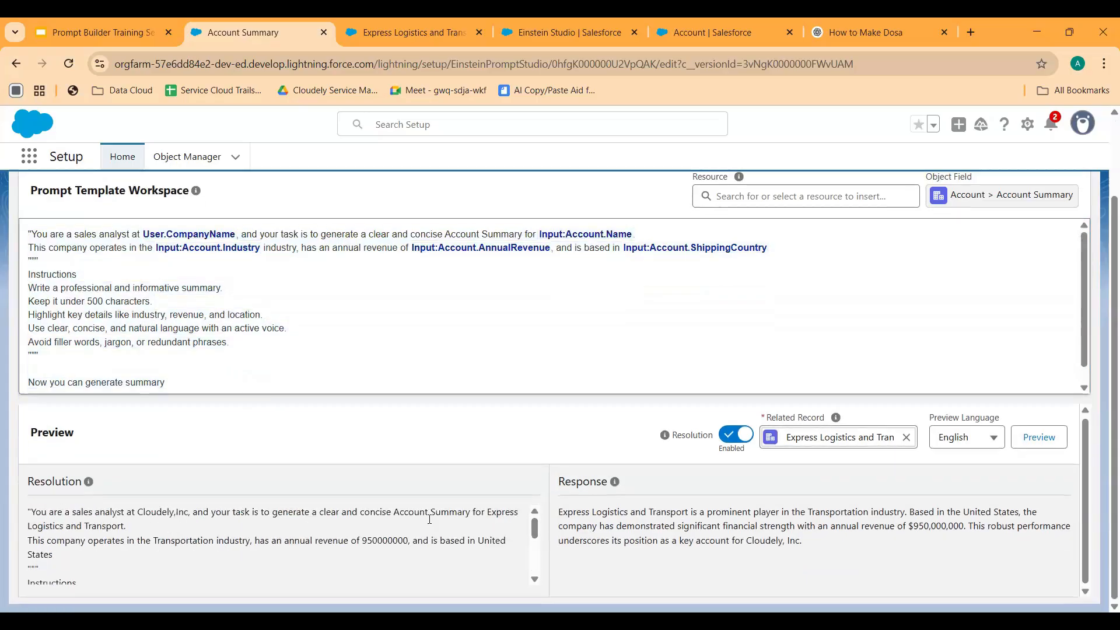
scroll(527, 558, "up", 2)
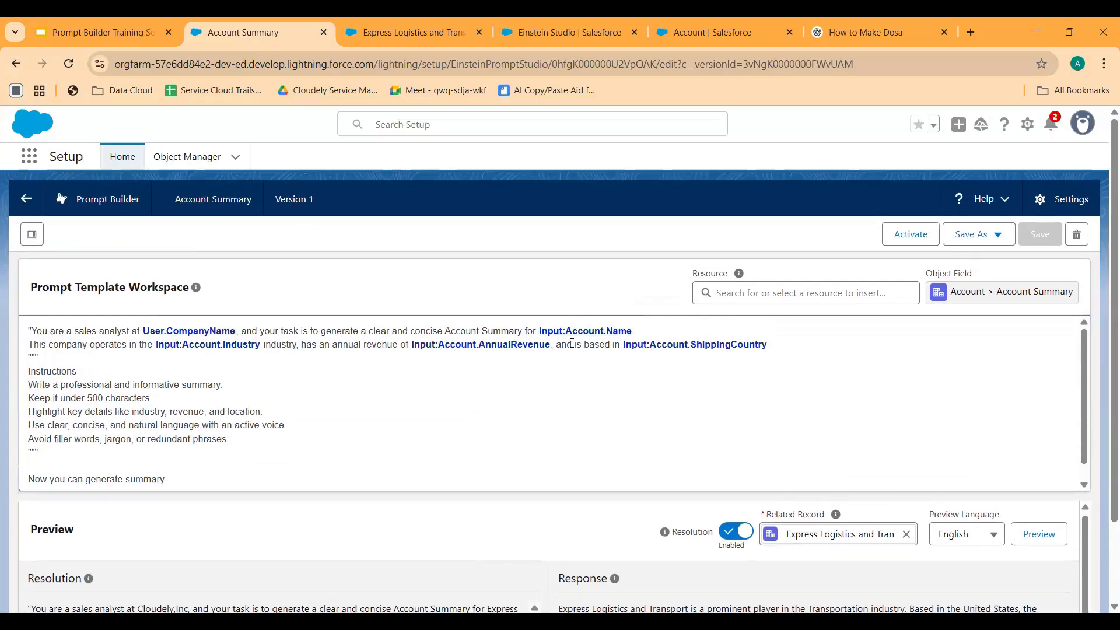
scroll(550, 470, "down", 1)
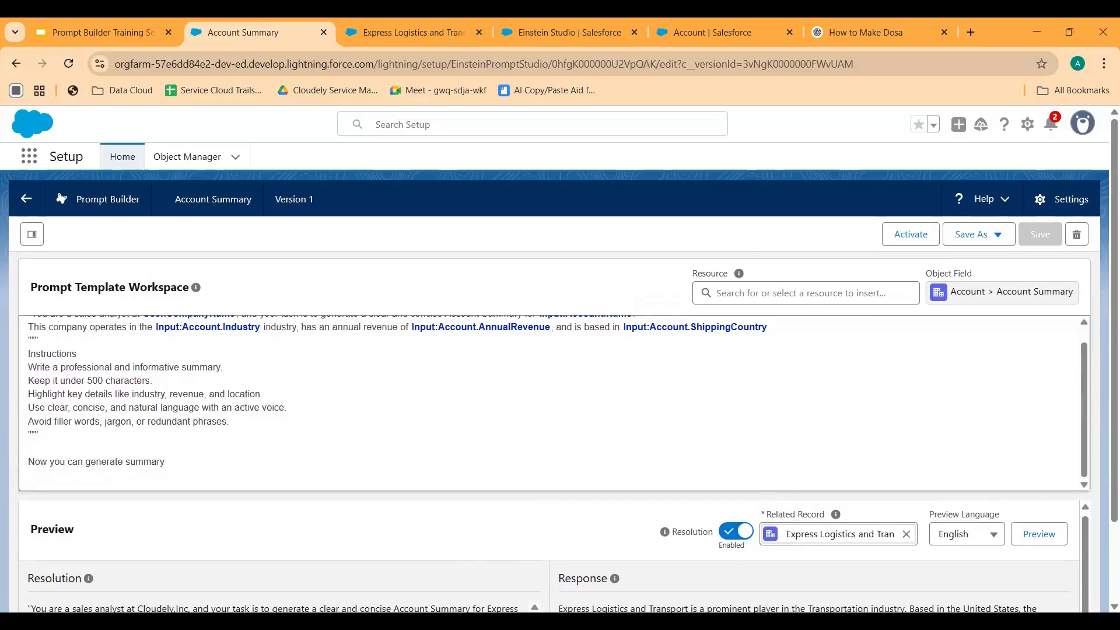
Compare the resolved prompt and generated response in the preview with the template's company name, account name and industry merge fields.
scroll(538, 580, "down", 2)
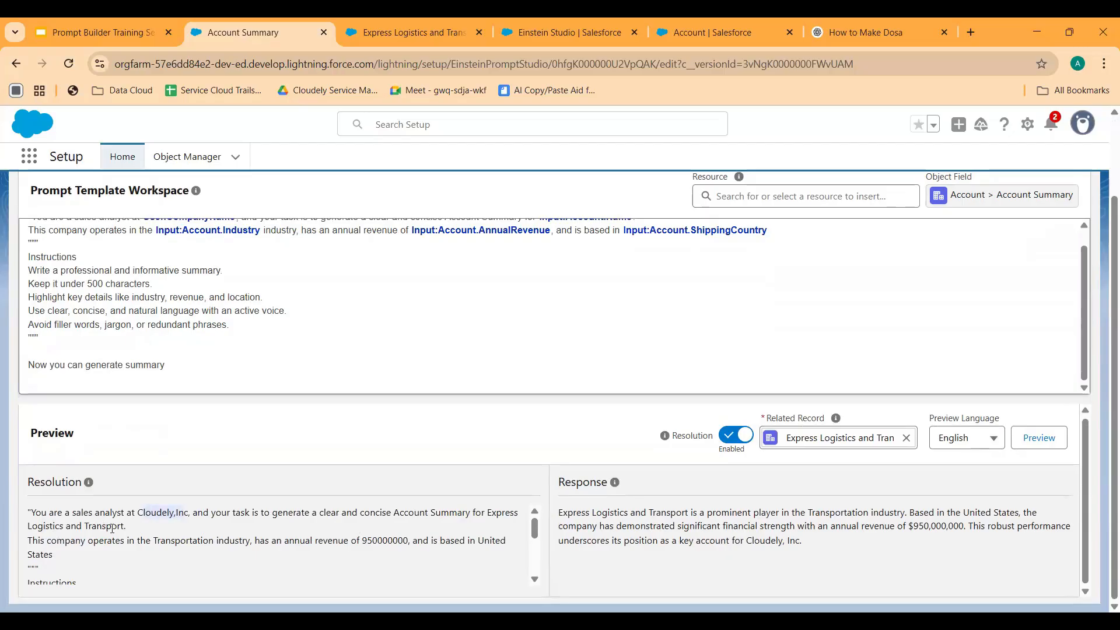
mouse_move(615, 483)
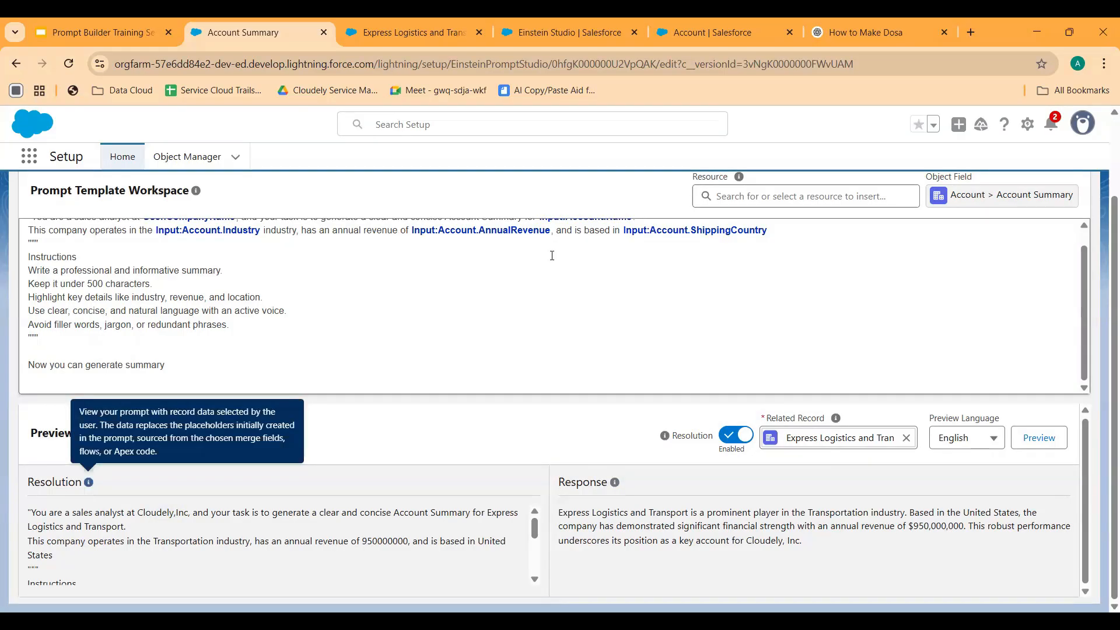
scroll(598, 290, "up", 1)
left_click(583, 238)
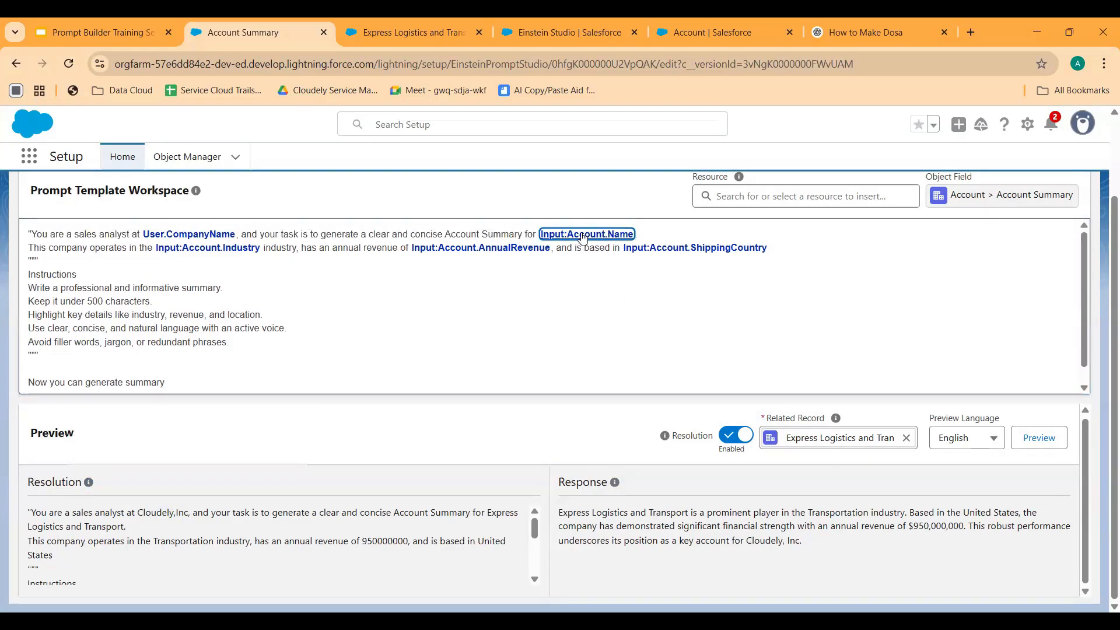
left_click(197, 235)
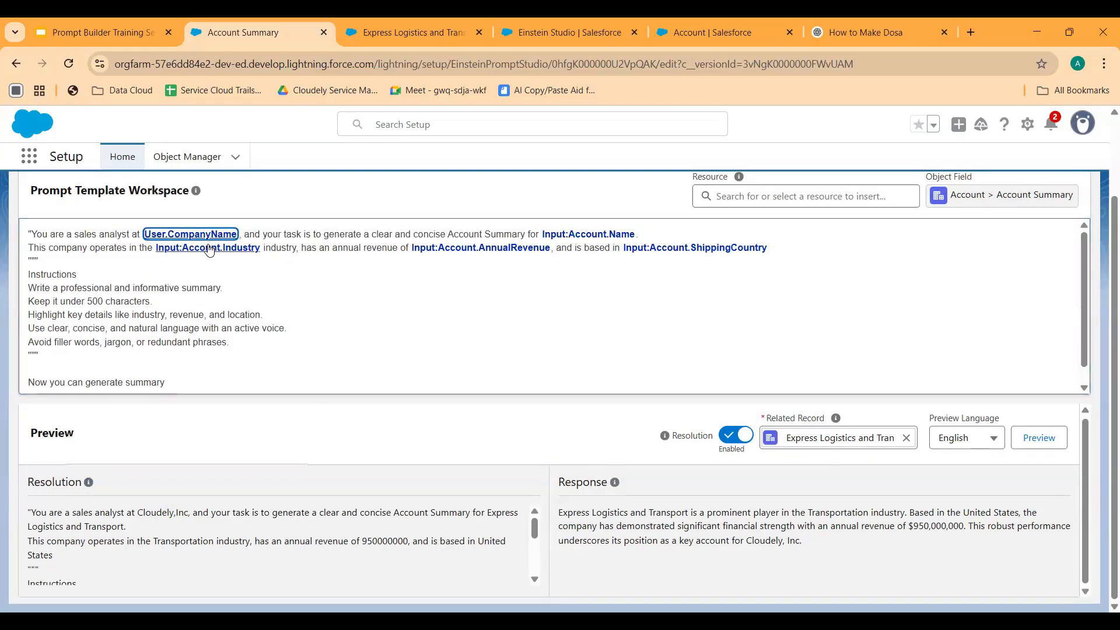
left_click(201, 248)
left_click(248, 512)
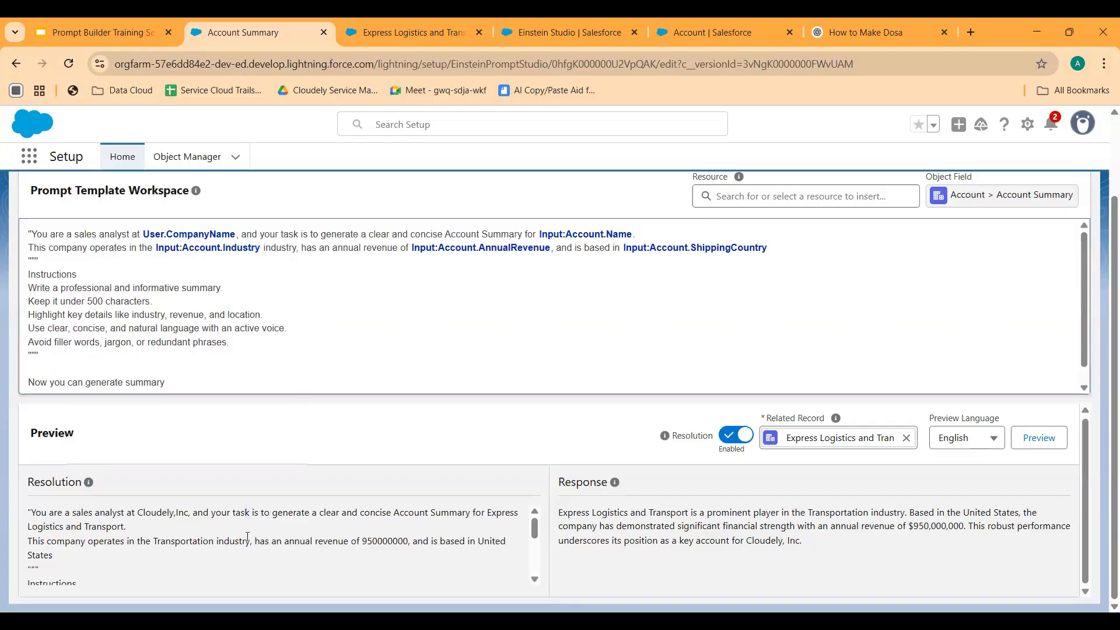
scroll(247, 537, "down", 2)
scroll(260, 553, "up", 3)
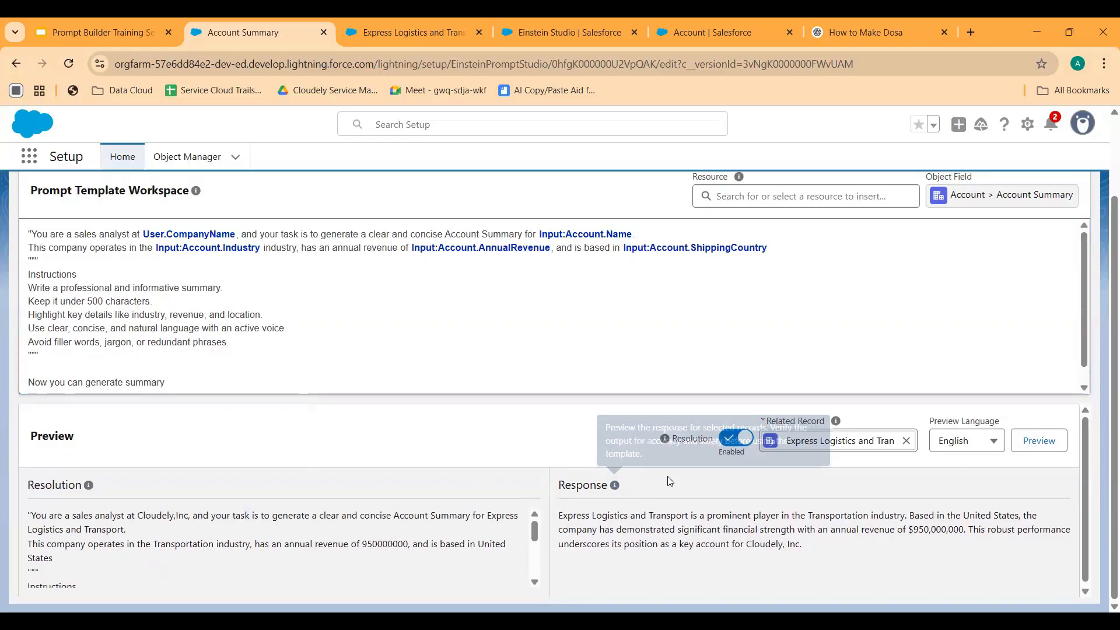
scroll(343, 286, "up", 2)
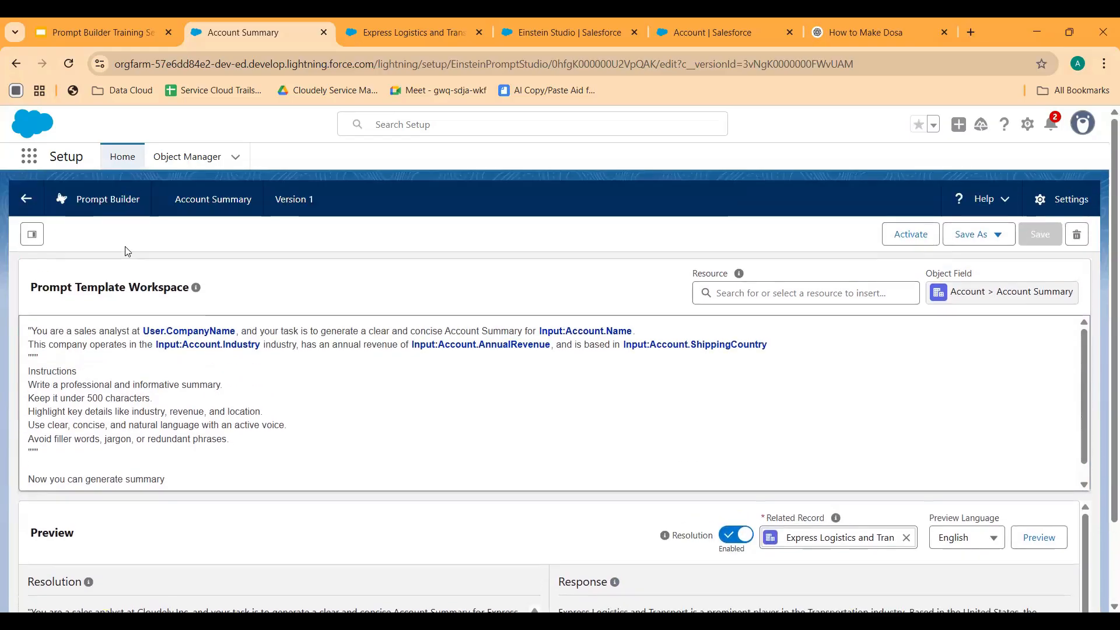
Show the template's configuration with its model and response language settings beside the prompt workspace.
left_click(33, 234)
scroll(452, 392, "down", 3)
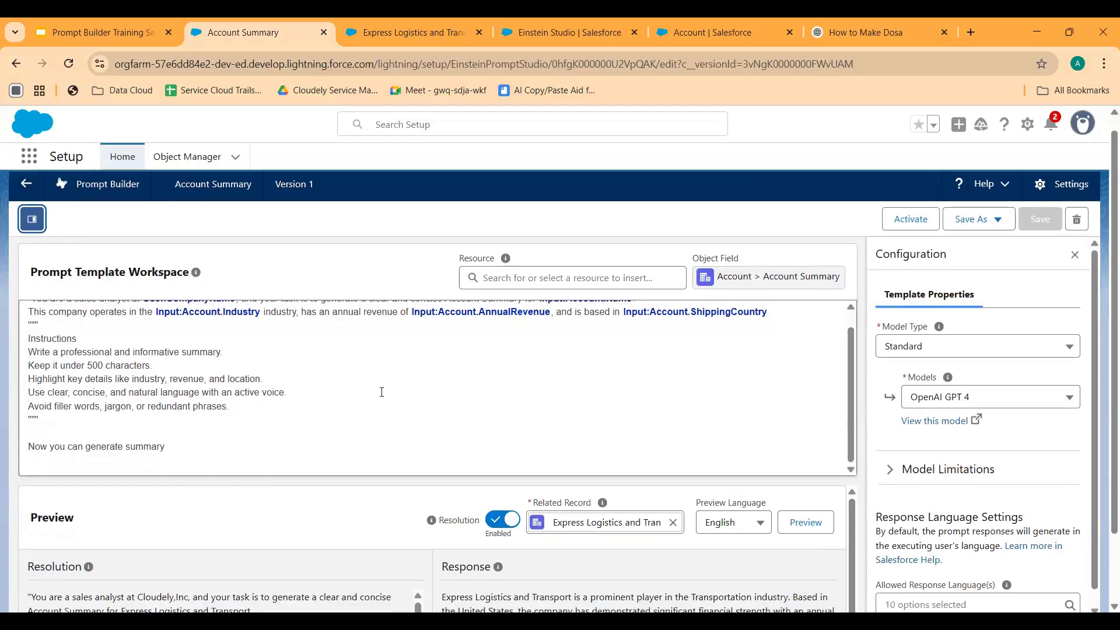
scroll(534, 315, "up", 3)
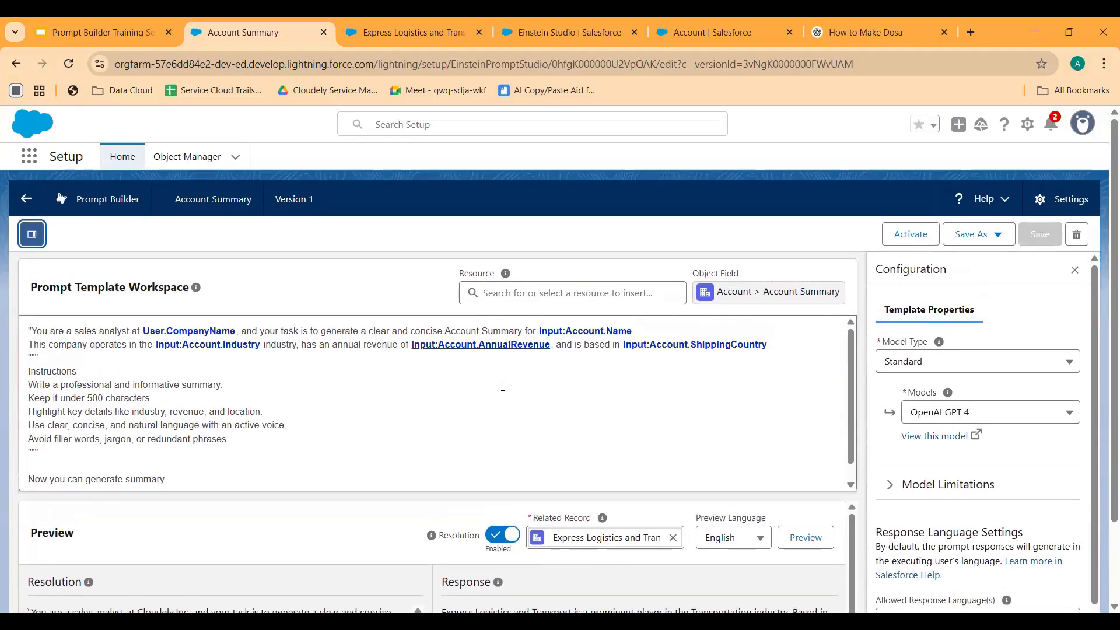
Review the Express Logistics and Transport account's details, from the account information down to the Account Summary field.
left_click(378, 37)
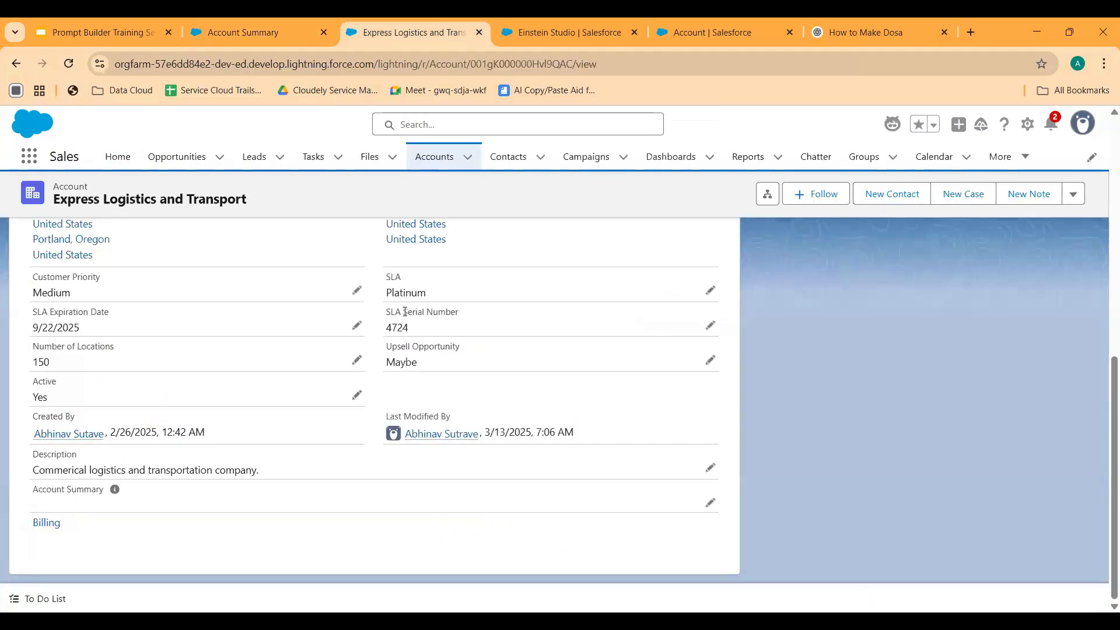
scroll(290, 335, "up", 6)
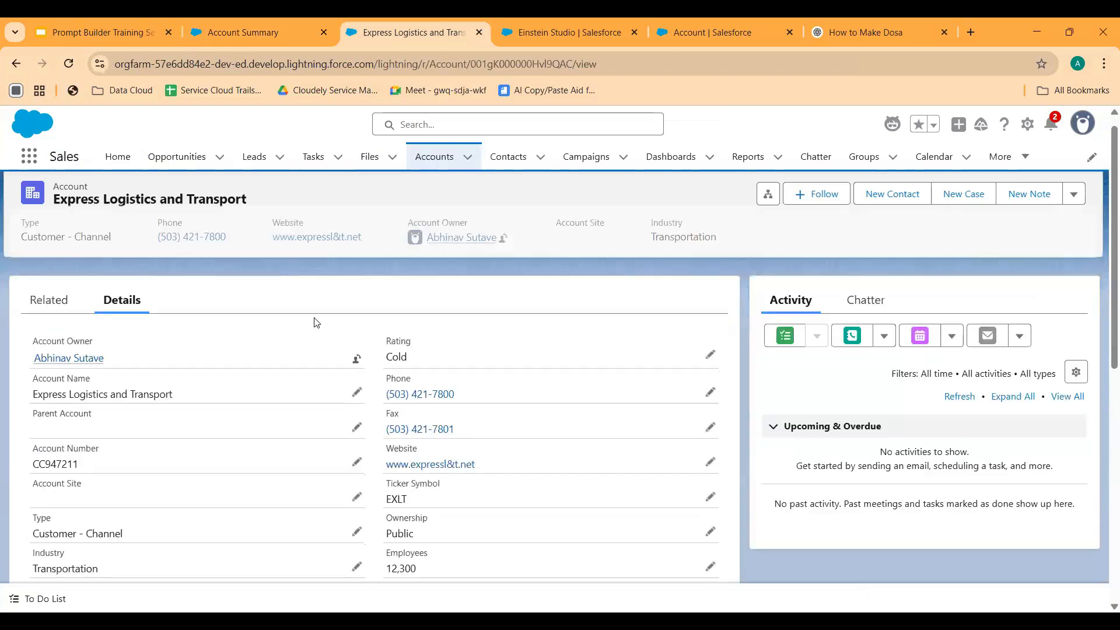
scroll(316, 321, "down", 5)
scroll(412, 381, "down", 2)
scroll(662, 531, "up", 3)
scroll(660, 528, "down", 3)
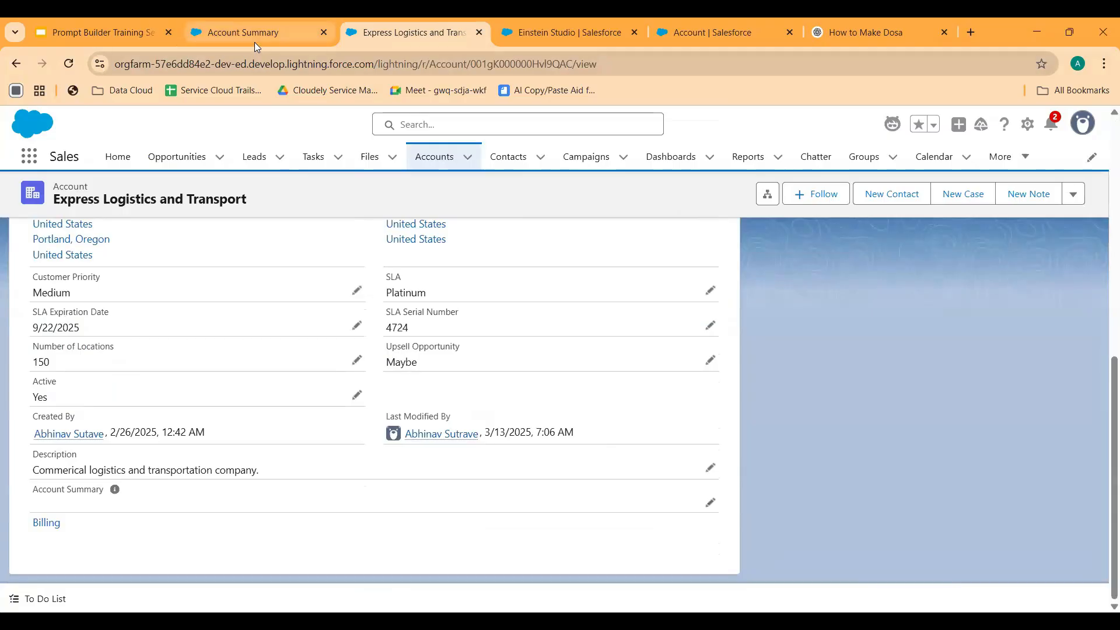
Return to the Account Summary prompt template, then save and preview version 2 for Express Logistics and Transport.
left_click(243, 32)
key("ctrl+Tab")
key("ctrl+shift+Tab")
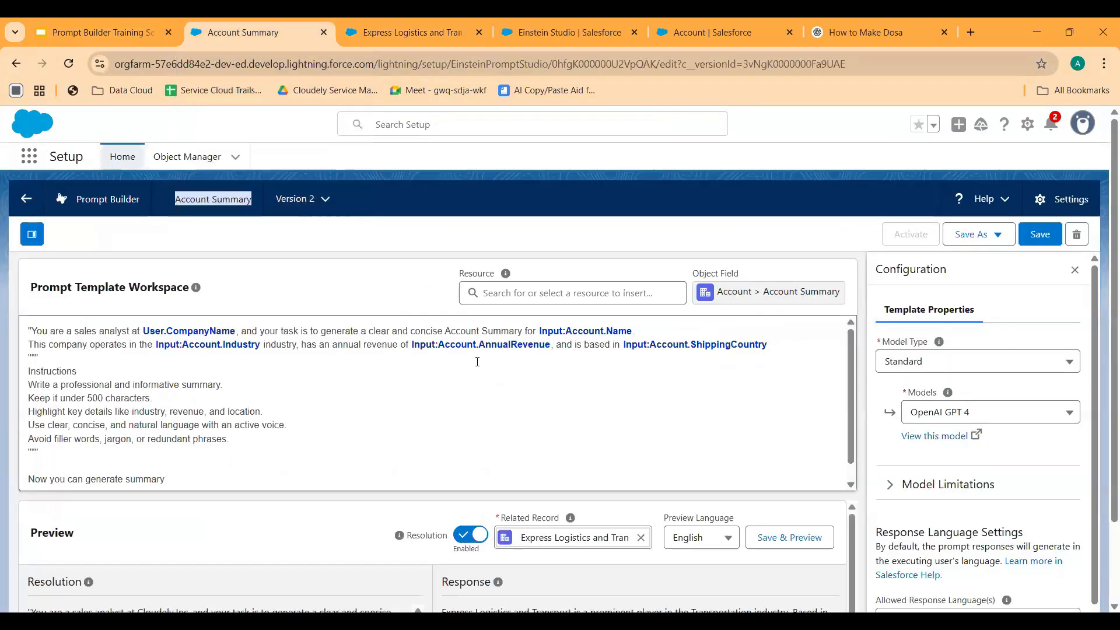
scroll(349, 416, "down", 3)
left_click(779, 442)
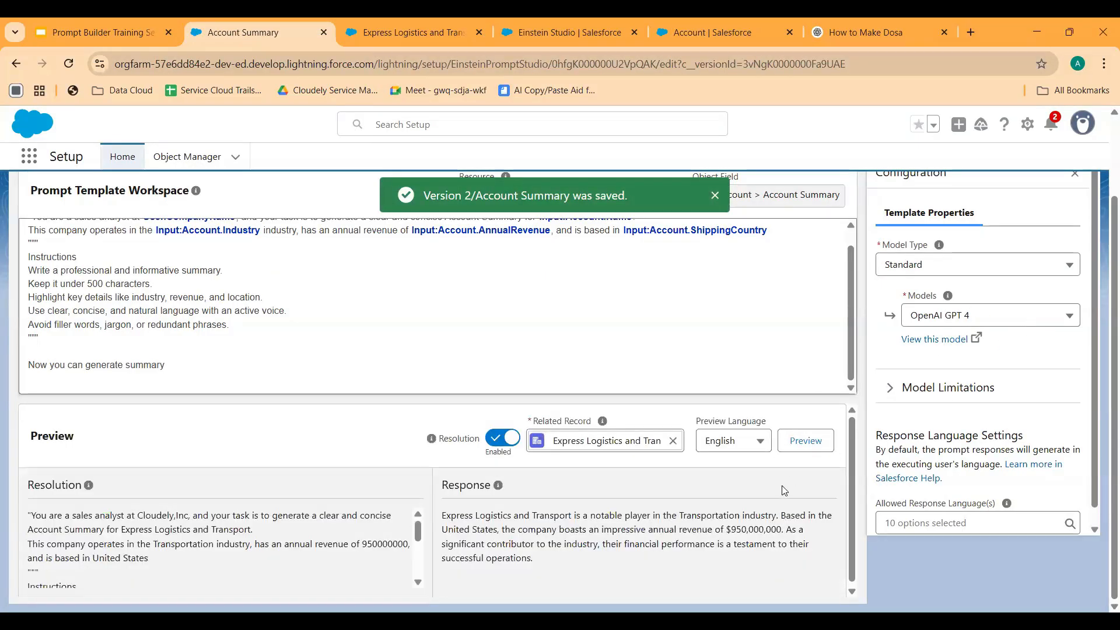
Set the template's model to GPT 4 Omni, then save and preview the prompt and read the generated response.
left_click(991, 315)
scroll(982, 415, "up", 3)
scroll(982, 416, "up", 2)
left_click(956, 441)
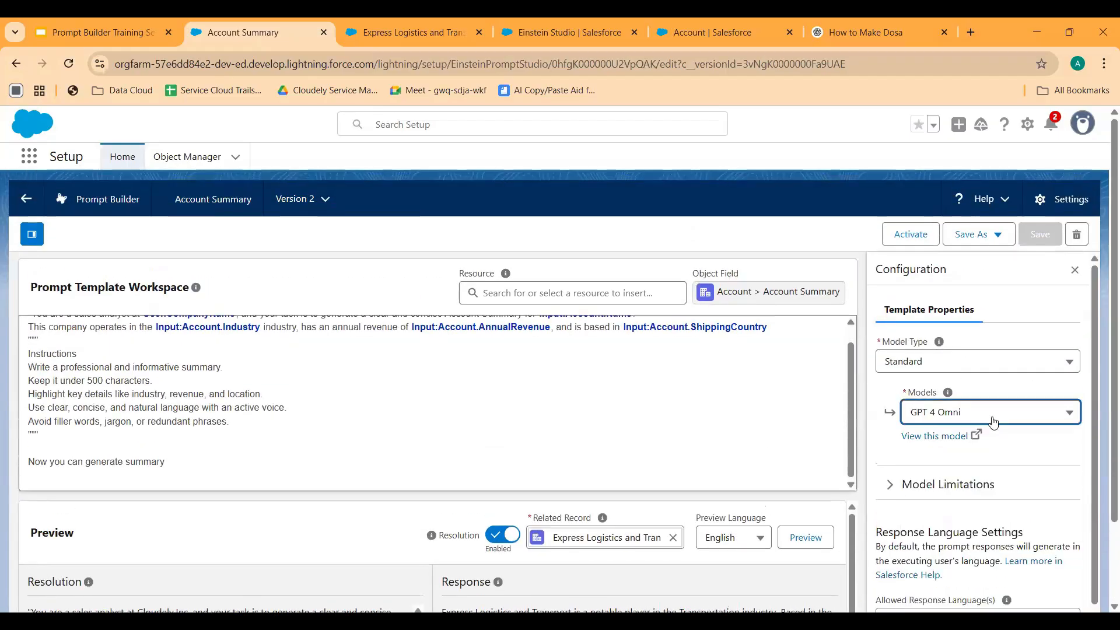
left_click(790, 537)
scroll(782, 467, "down", 2)
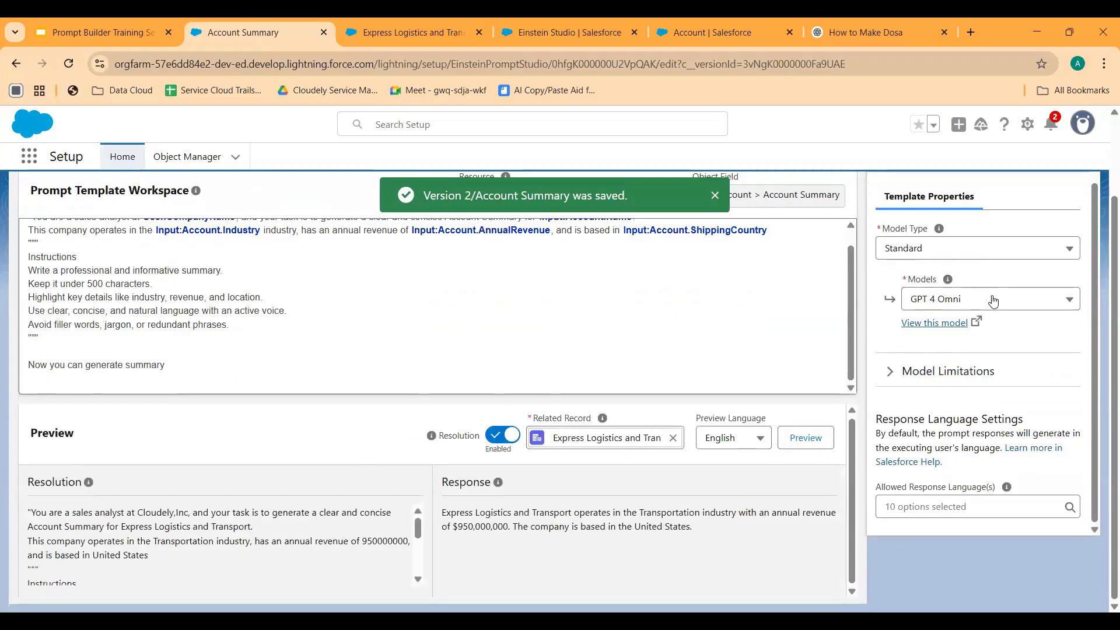
left_click_drag(728, 532, 439, 517)
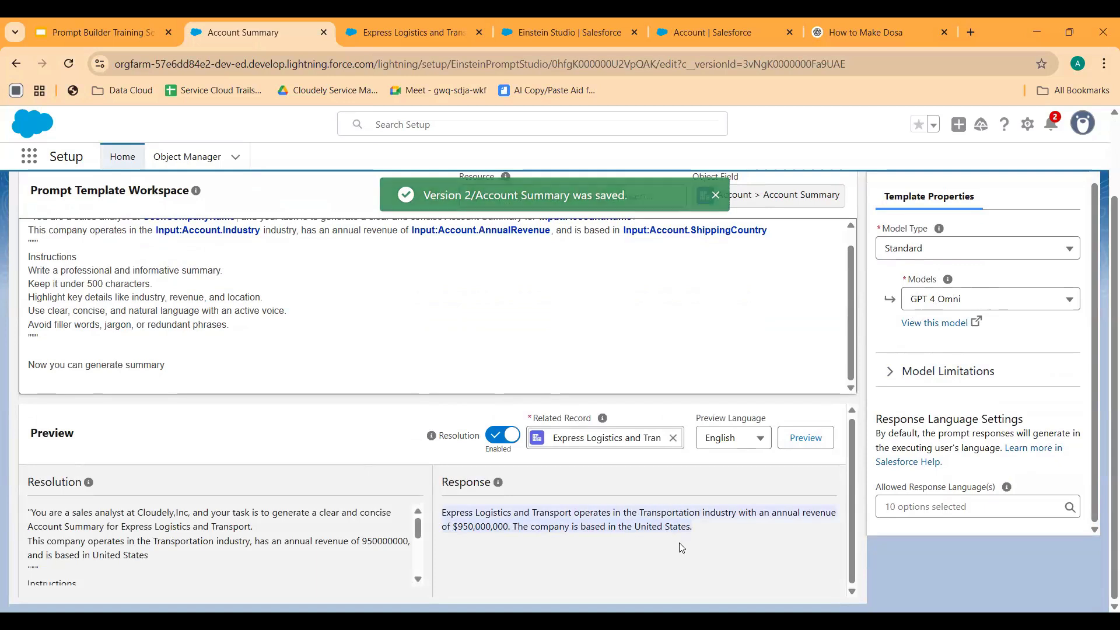
Set the template's model to OpenAI GPT 4, then save and preview the prompt for Express Logistics and Transport.
scroll(980, 432, "down", 3)
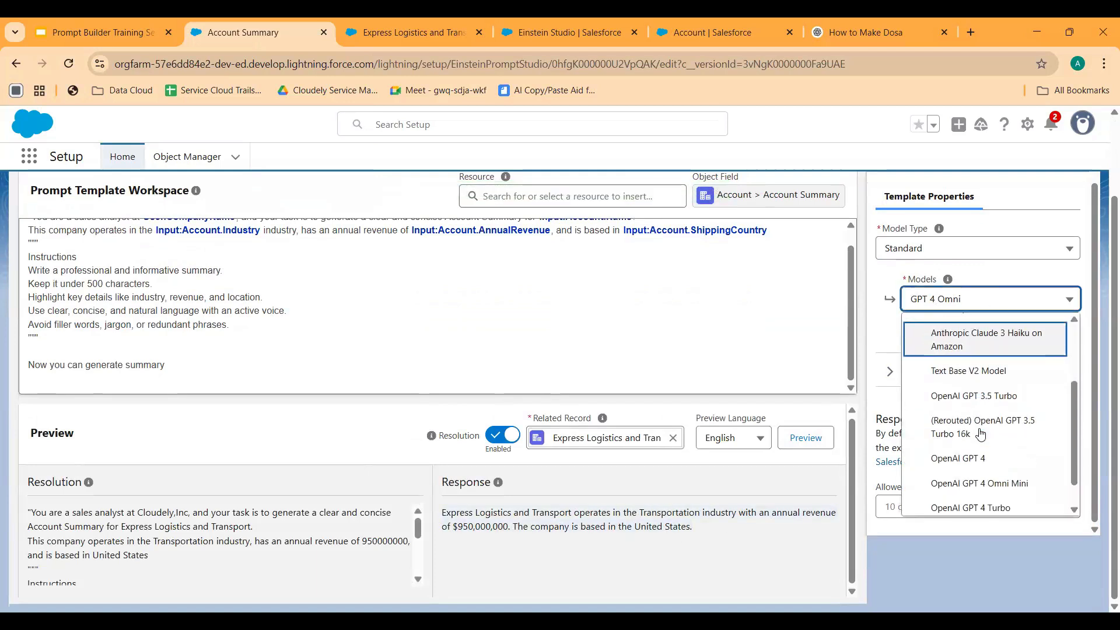
left_click(980, 429)
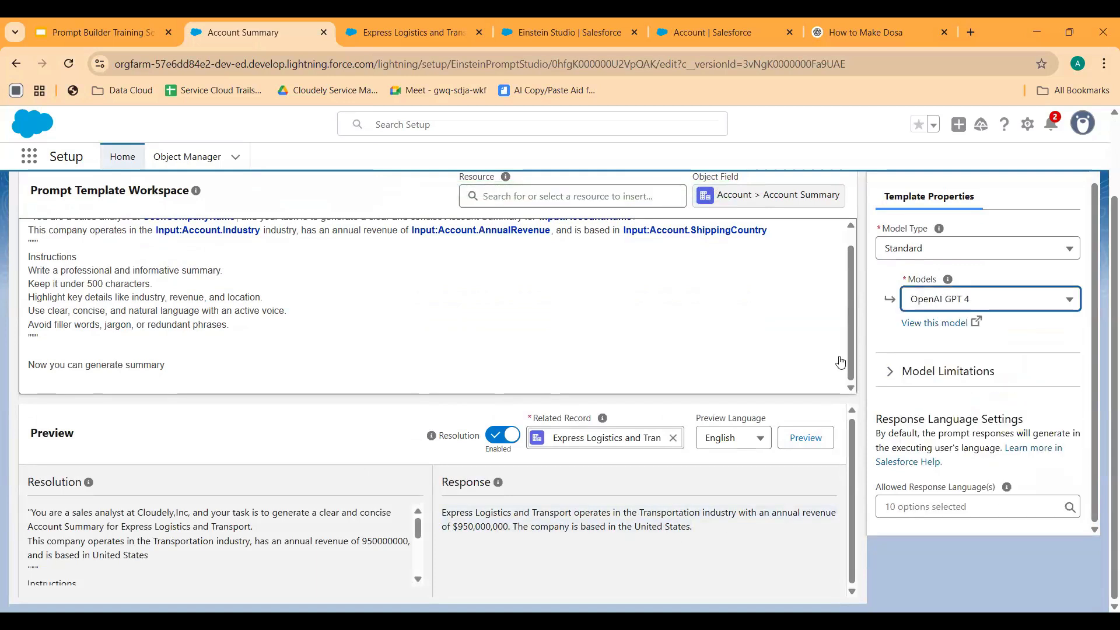
left_click(783, 438)
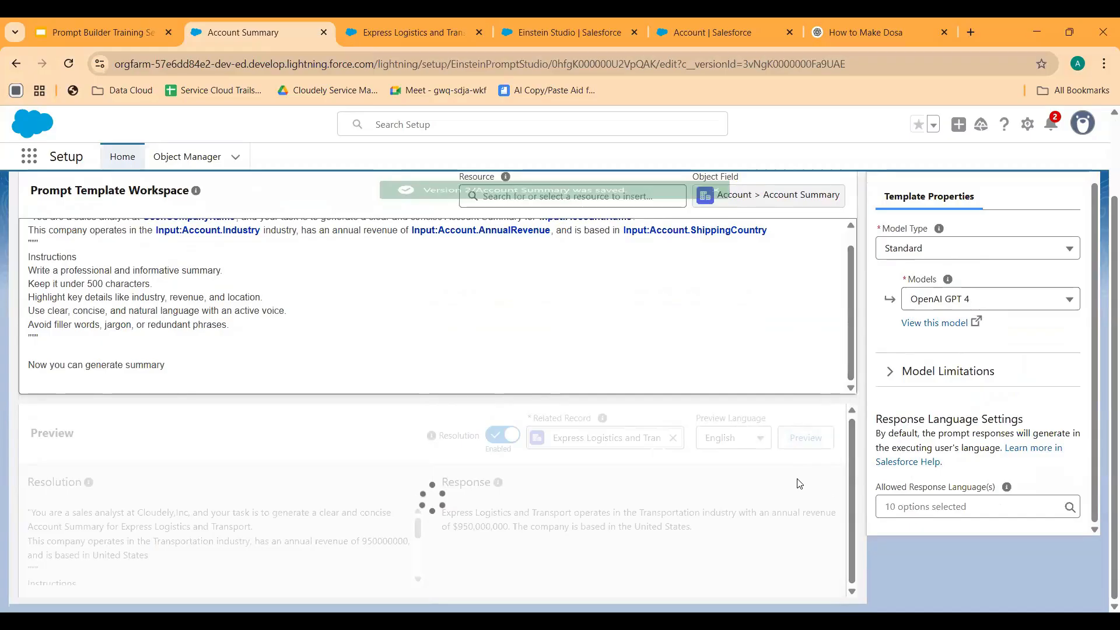
Activate version 2 of the Account Summary prompt template.
scroll(771, 388, "up", 5)
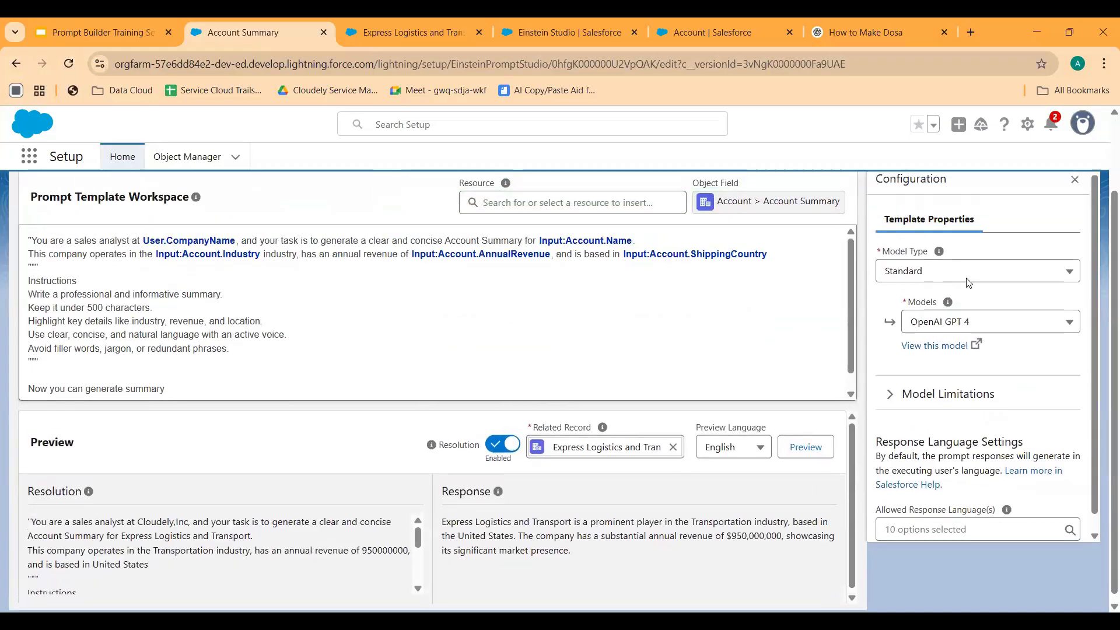
left_click(904, 239)
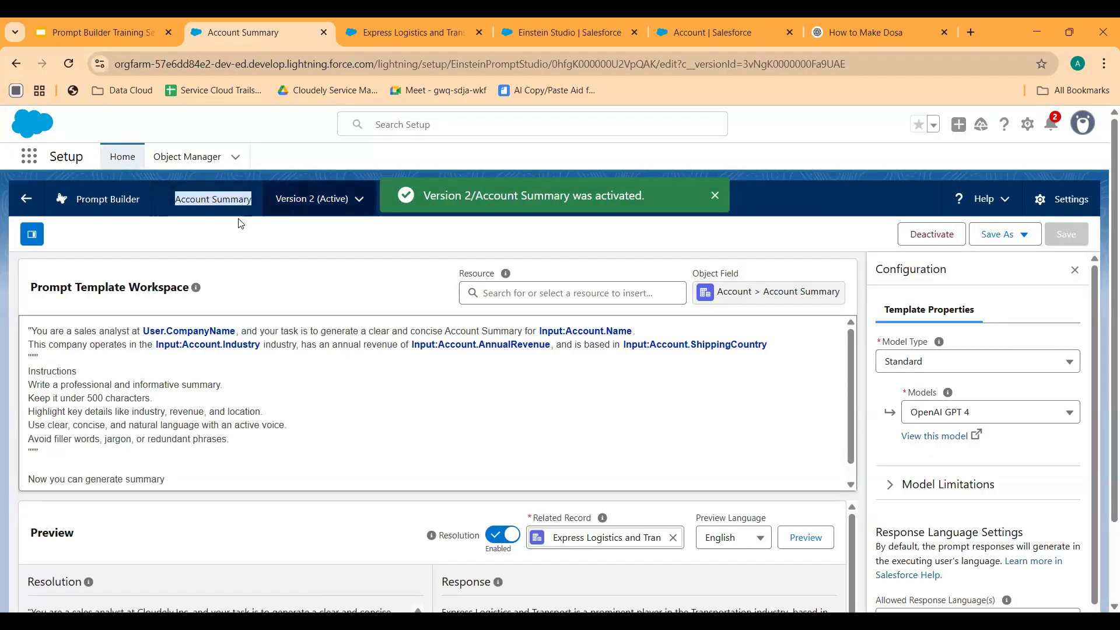
Open the Express Logistics and Transport account from the recently viewed accounts and edit its record page in Lightning App Builder.
left_click(386, 34)
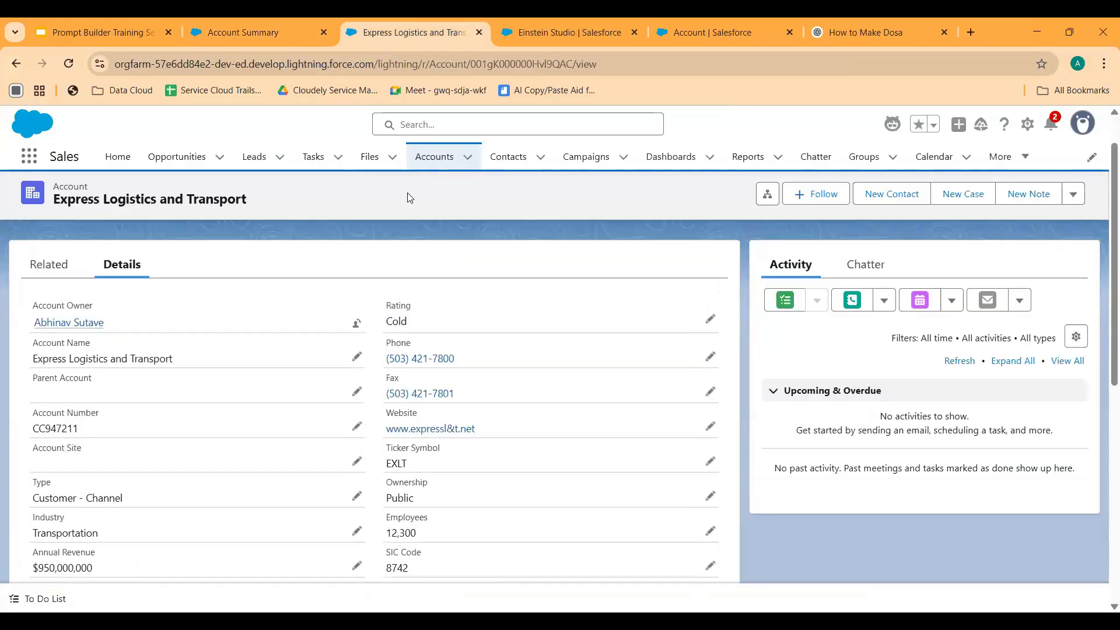
left_click(435, 156)
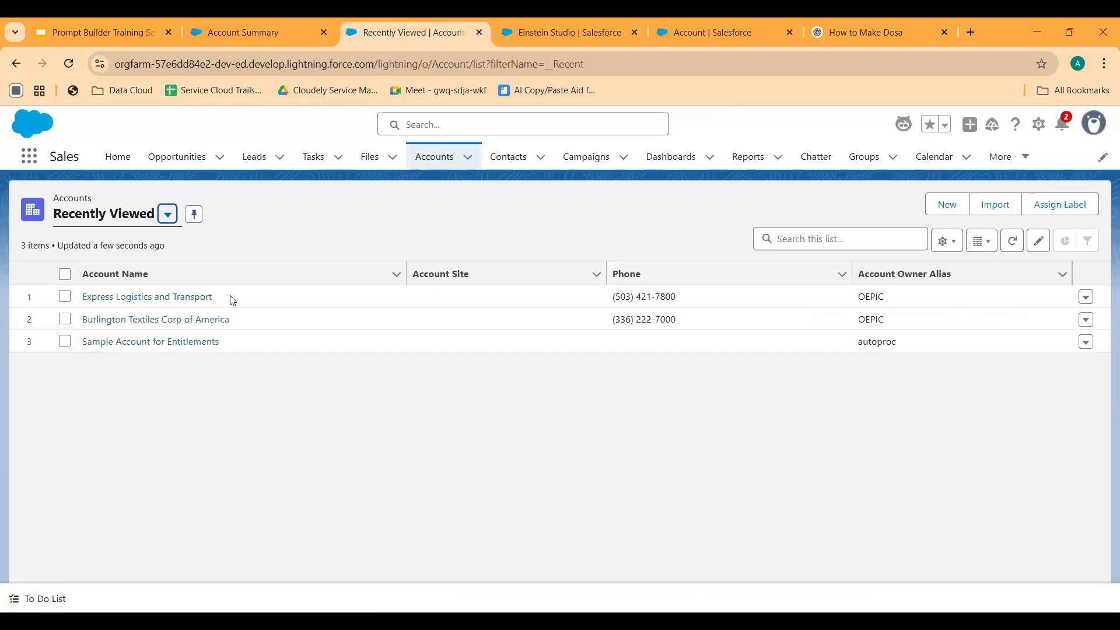
left_click(163, 297)
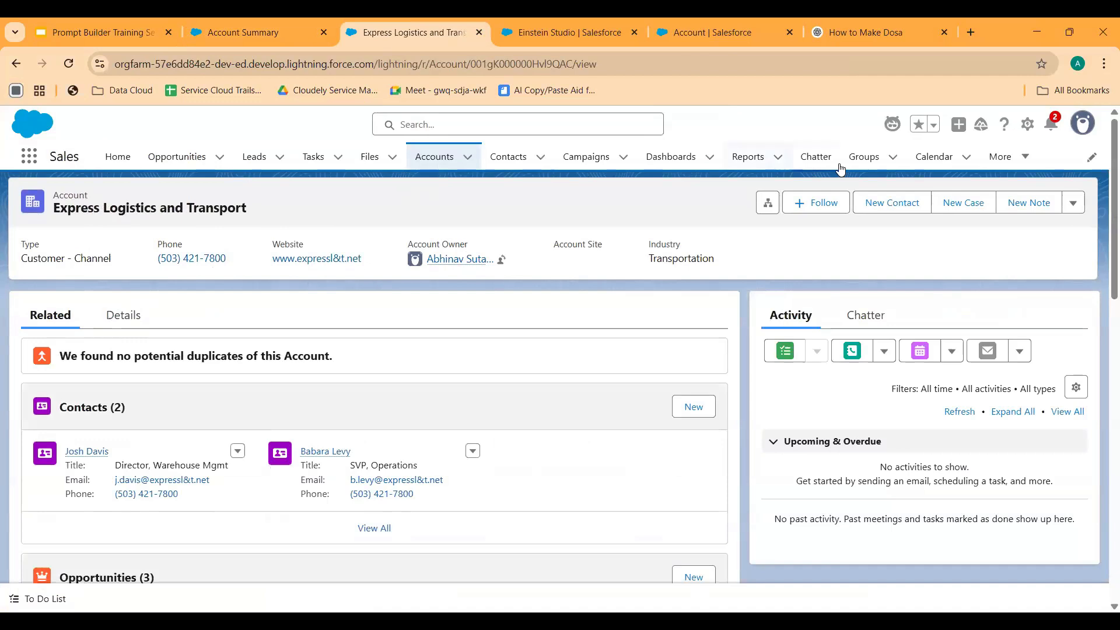
left_click(1029, 125)
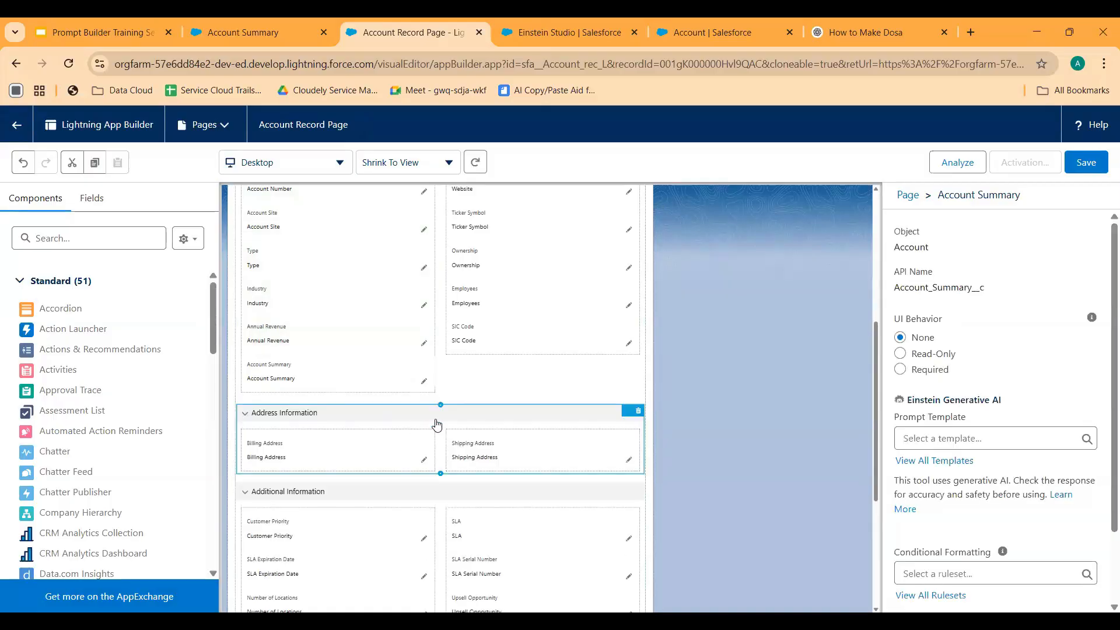
Select the Account Summary field on the record page and assign the Account Summary prompt template to it.
scroll(437, 424, "up", 4)
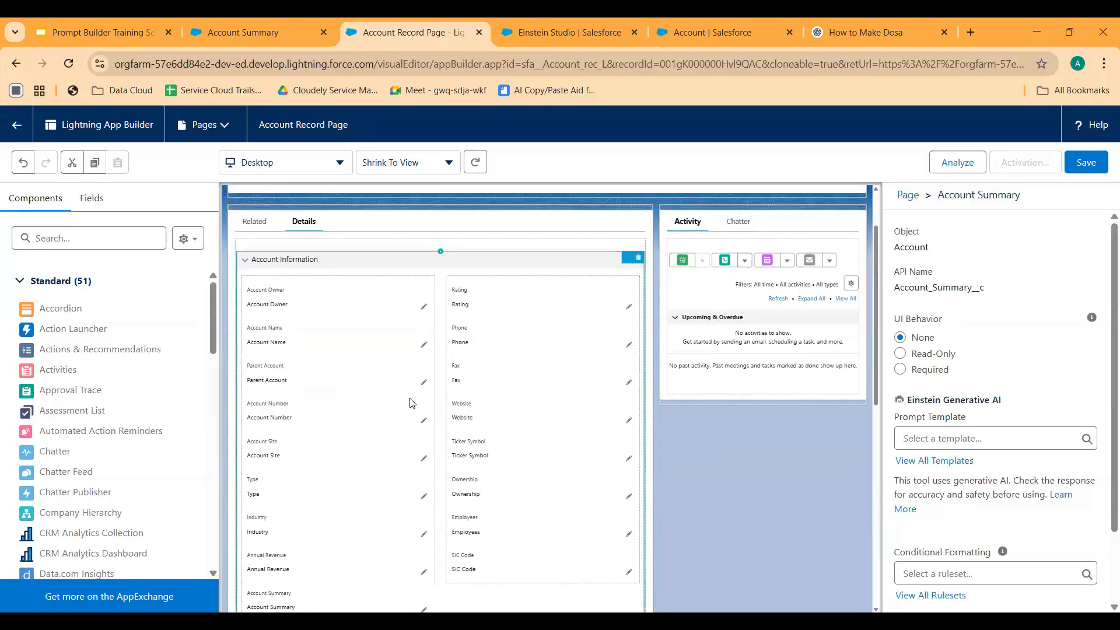
scroll(412, 403, "down", 3)
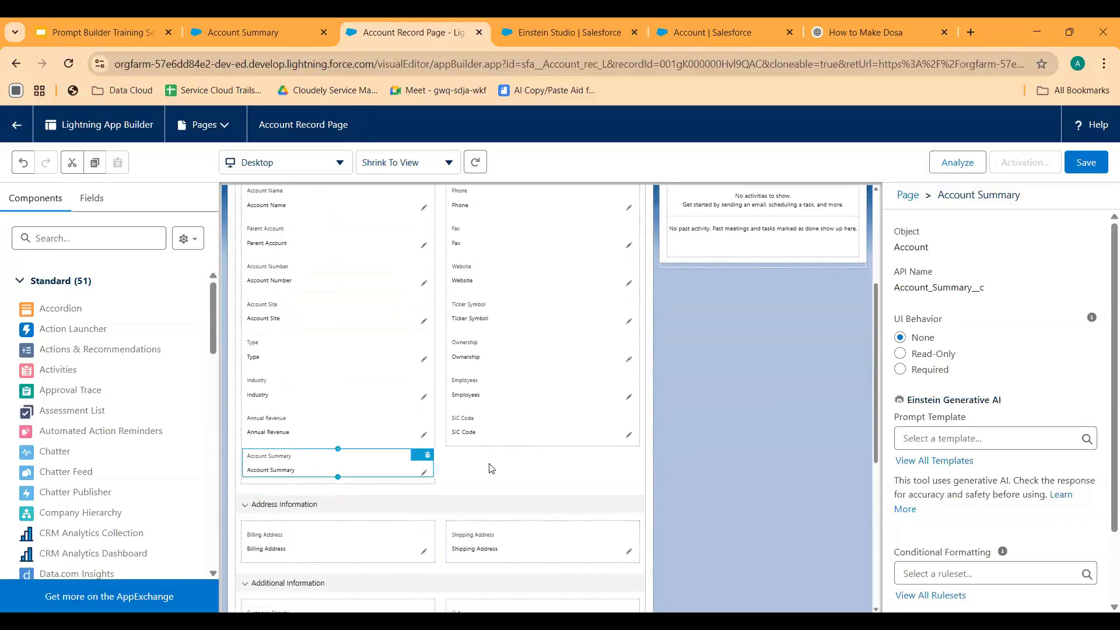
scroll(721, 482, "down", 2)
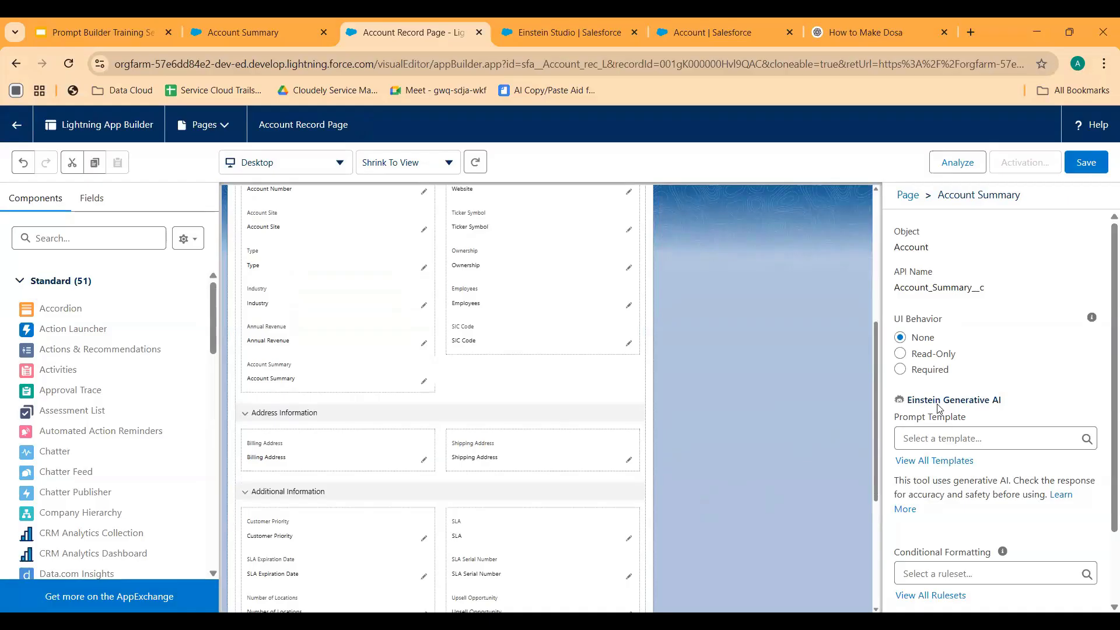
left_click(350, 362)
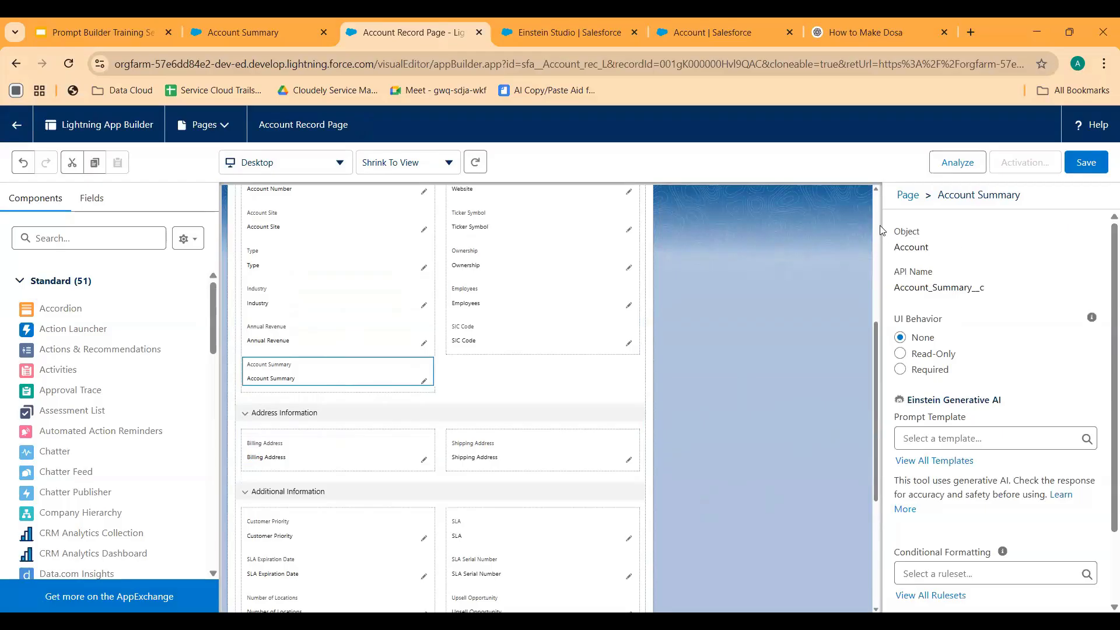
scroll(1000, 356, "down", 1)
scroll(915, 281, "up", 1)
scroll(940, 318, "down", 1)
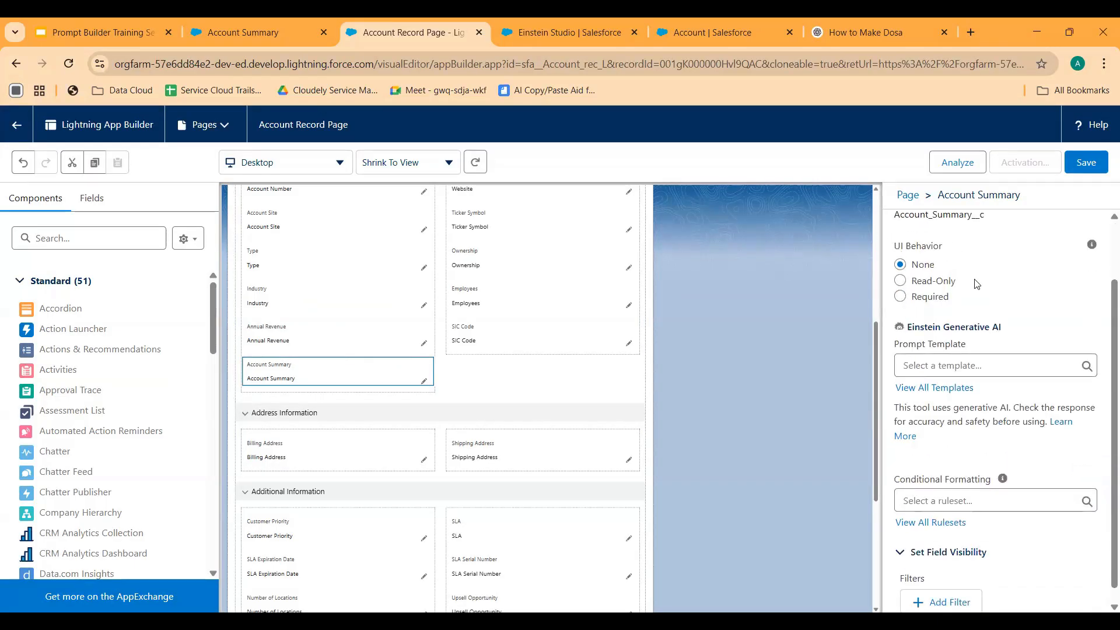
left_click(960, 368)
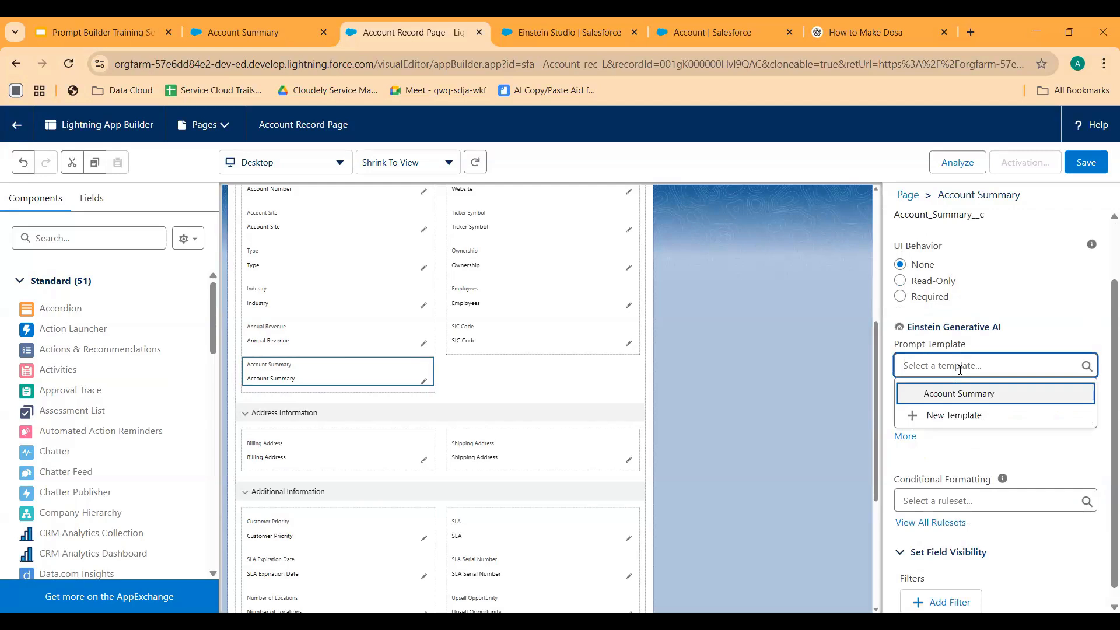
left_click(980, 400)
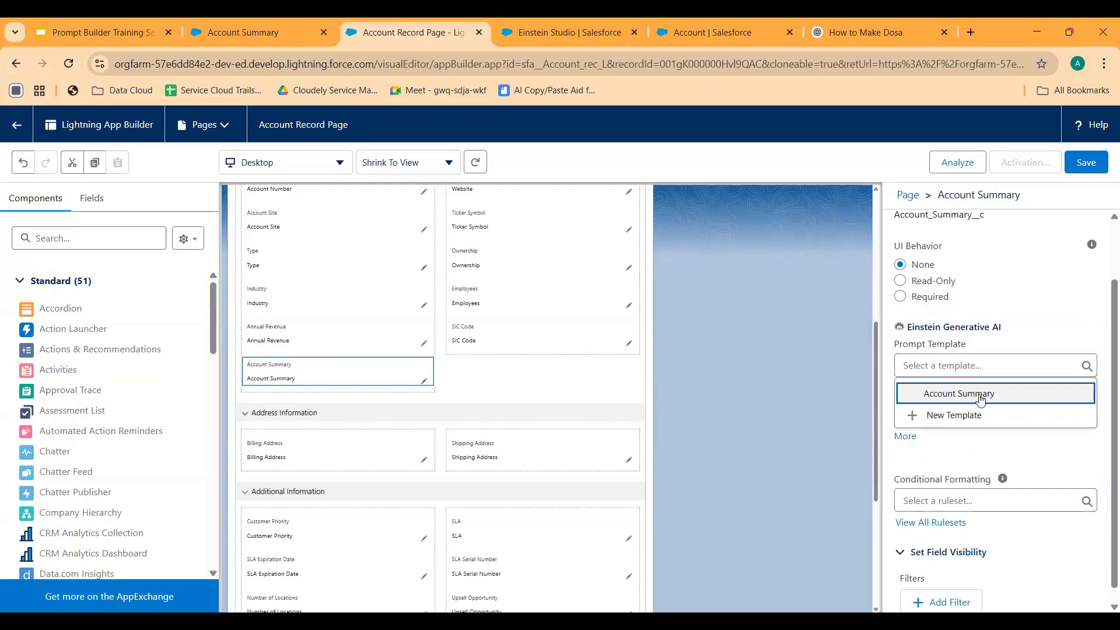
left_click(255, 35)
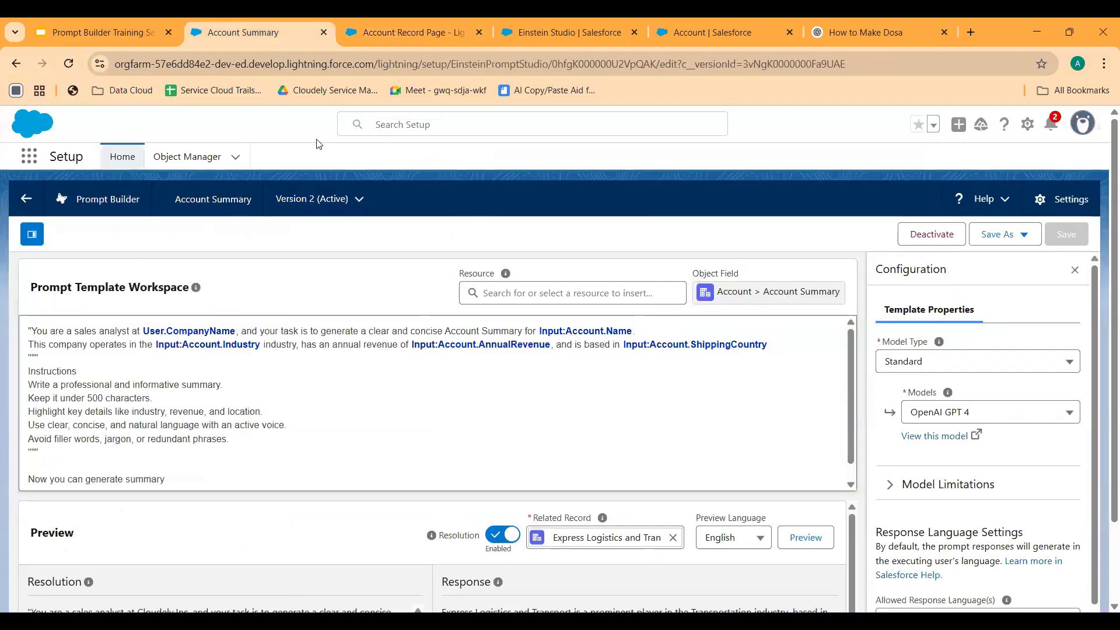
left_click(407, 29)
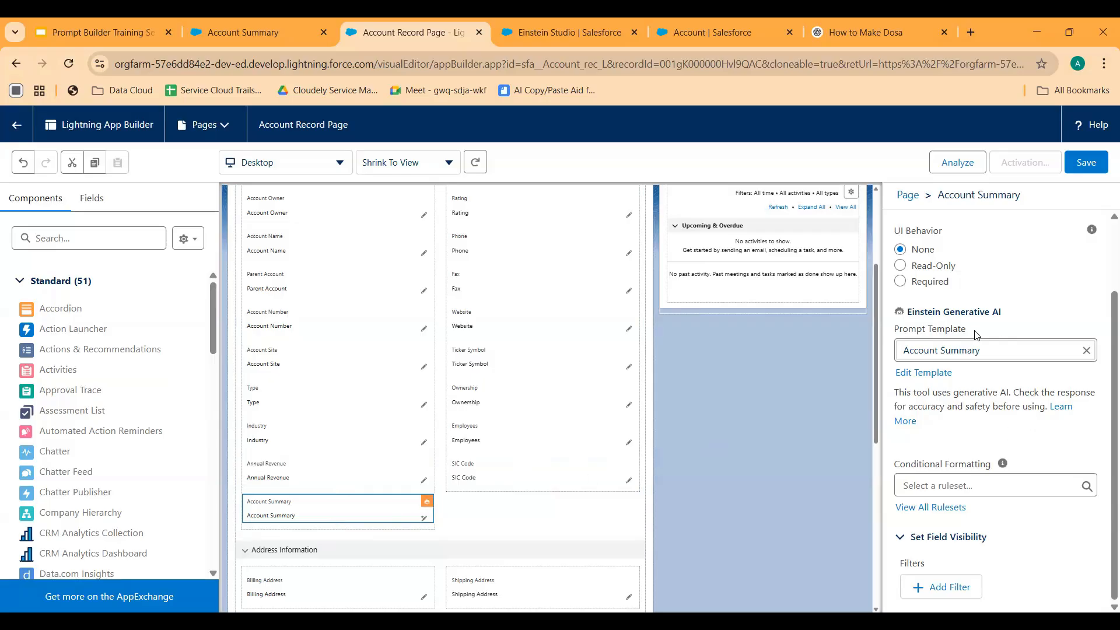
Save the Account Record Page and activate it as the org default for the Desktop form factor.
left_click_drag(993, 354, 911, 354)
left_click(1085, 163)
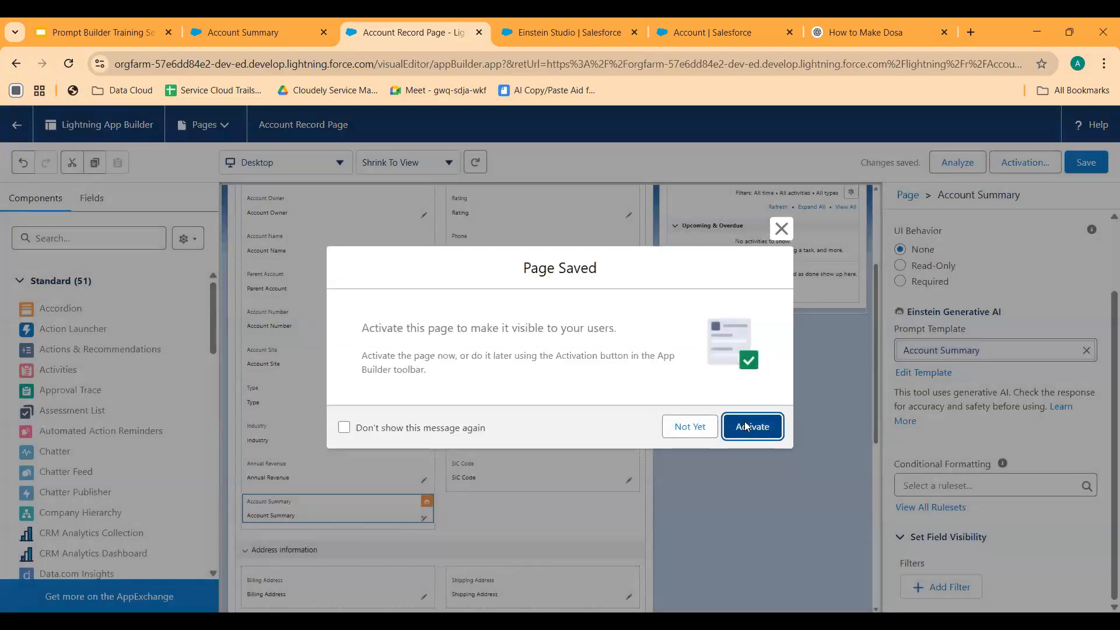
left_click(747, 427)
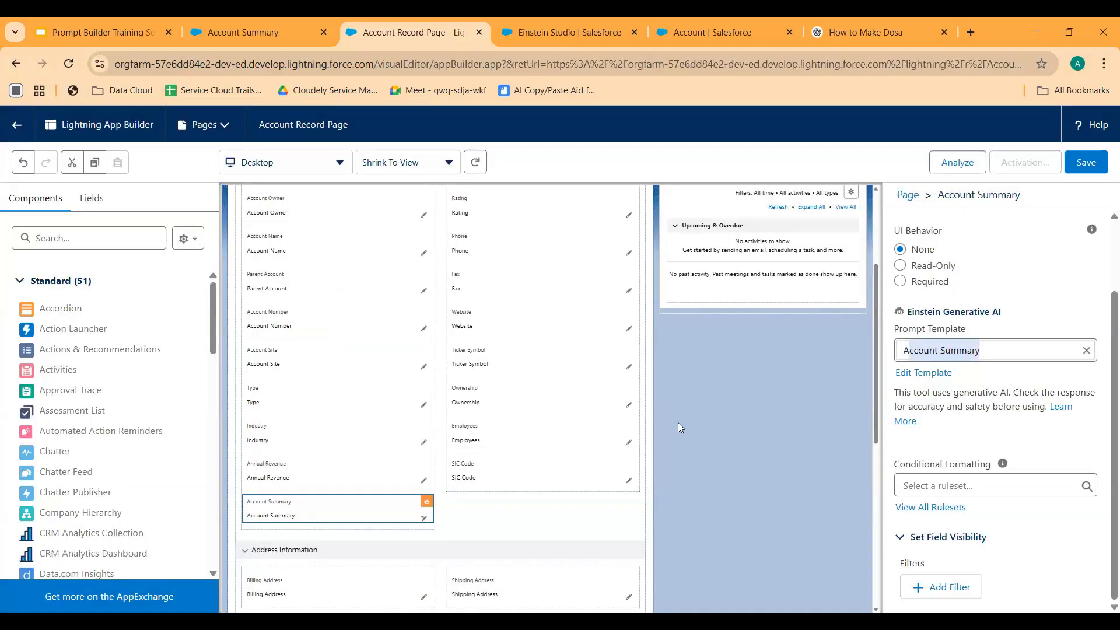
scroll(268, 460, "down", 1)
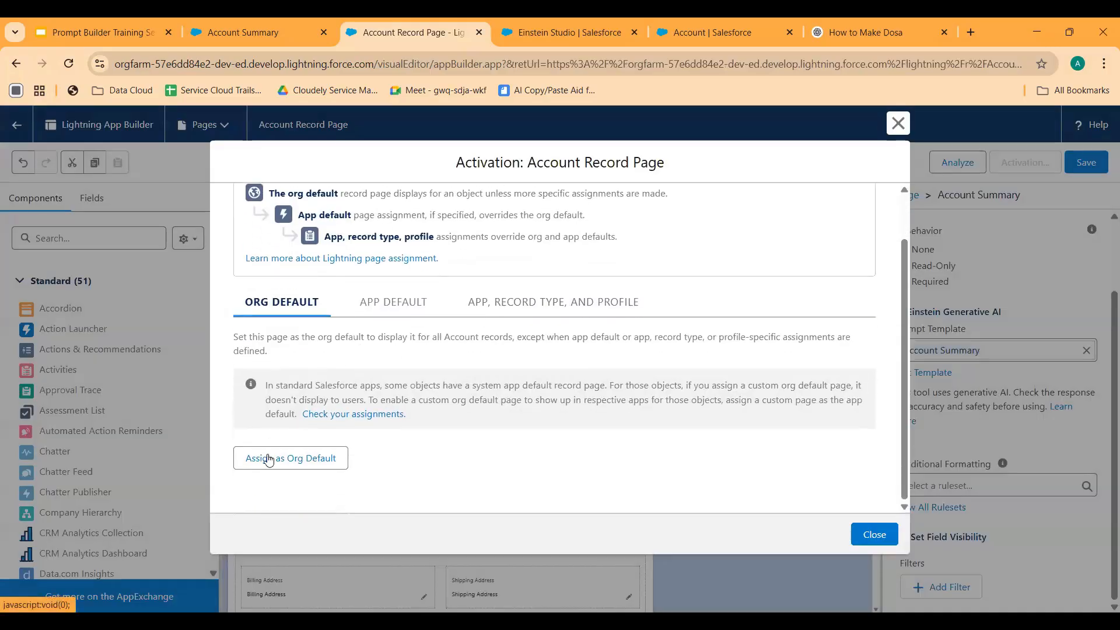
left_click(269, 459)
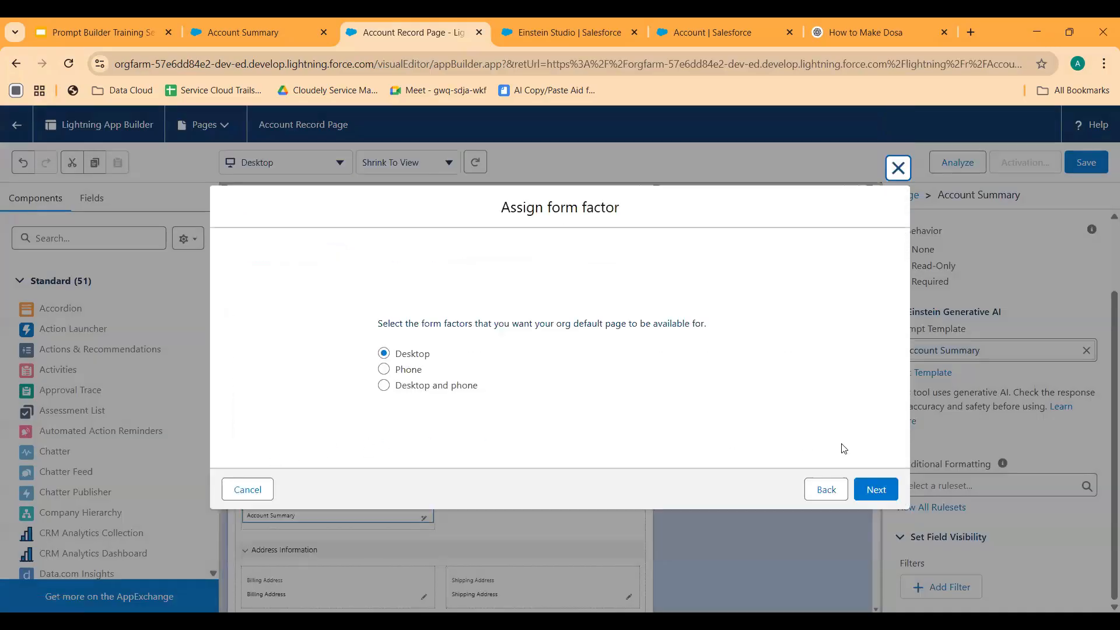
left_click(883, 493)
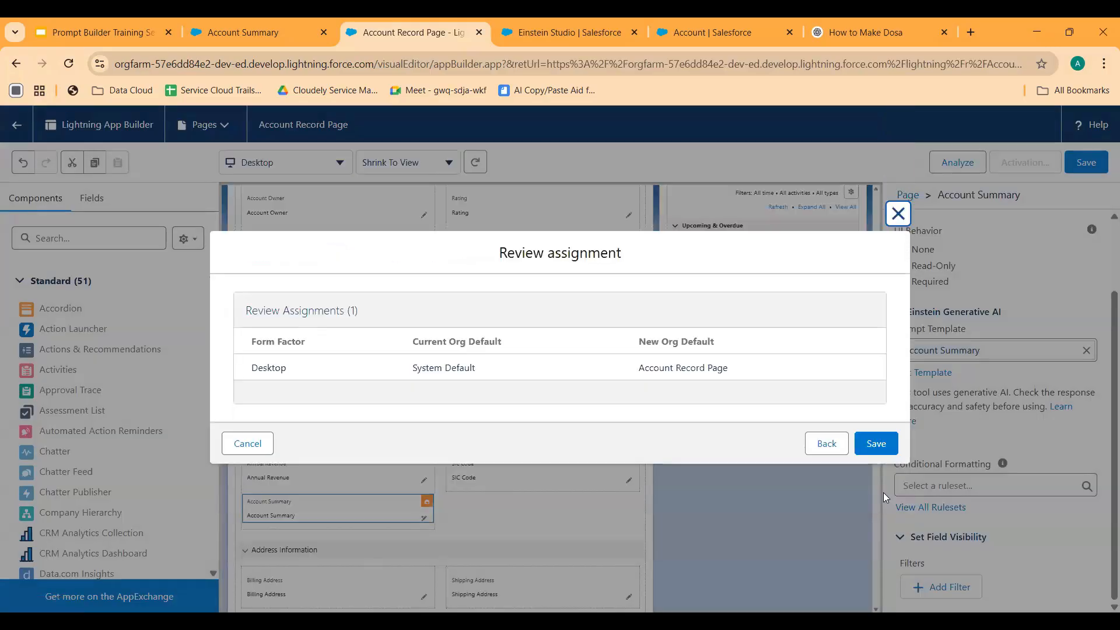
left_click(893, 444)
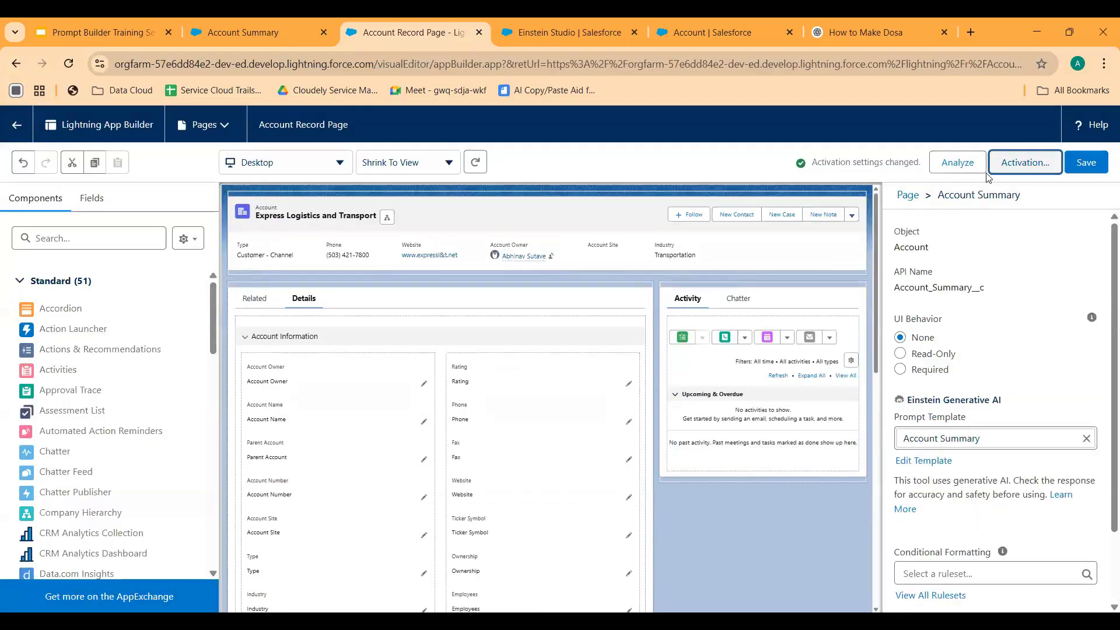
left_click(1085, 162)
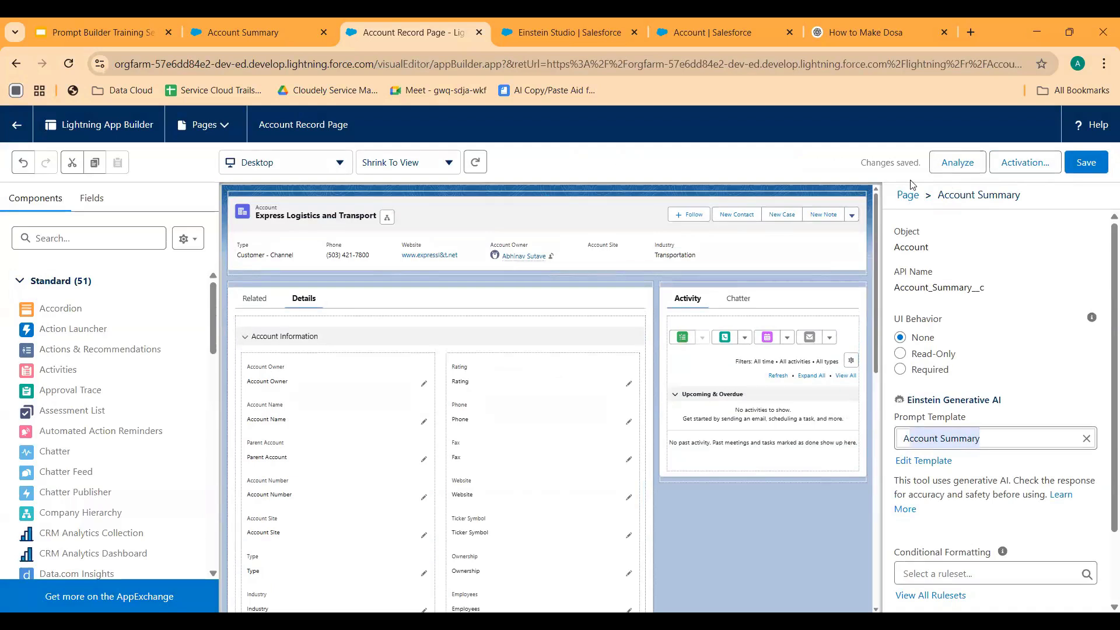
Return to the Express Logistics and Transport account and view the Account Summary field's help text in its details.
left_click(17, 126)
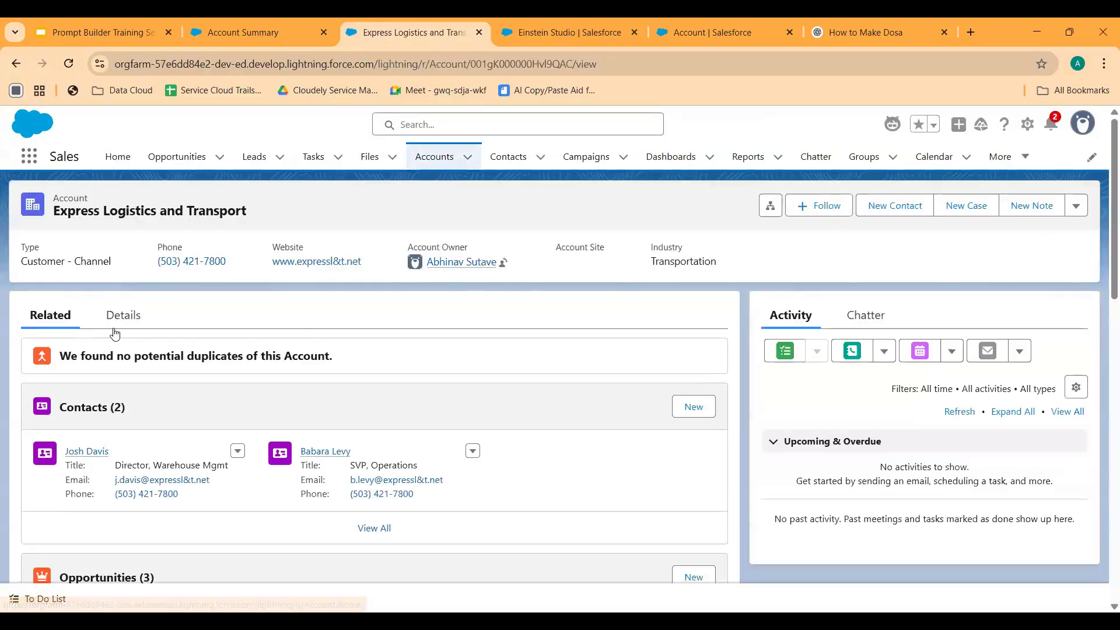
left_click(112, 324)
scroll(279, 372, "down", 3)
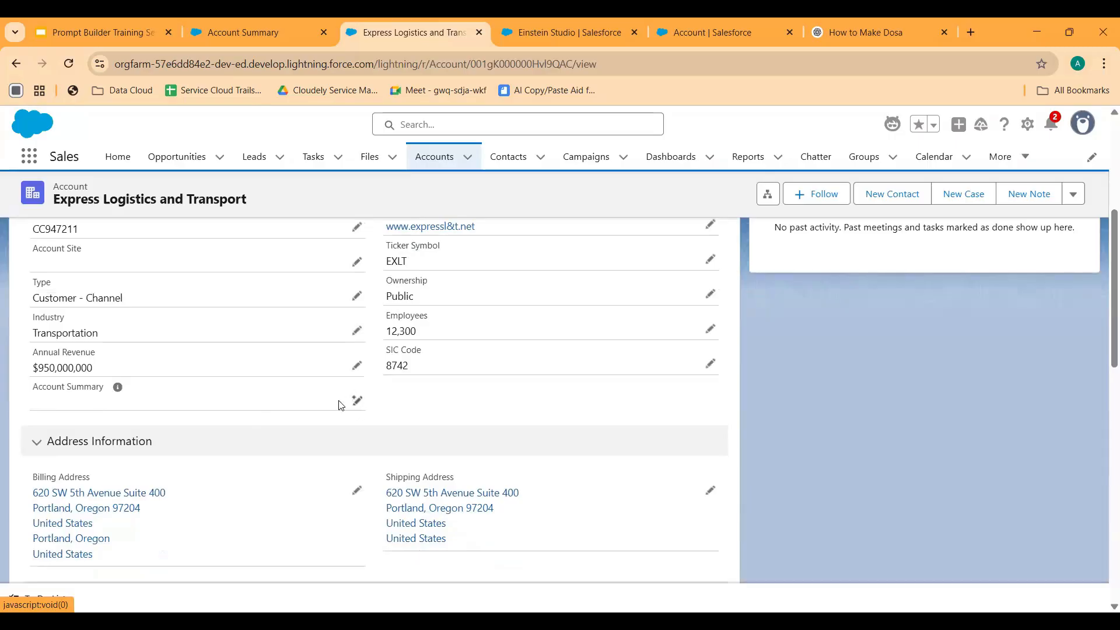
mouse_move(119, 395)
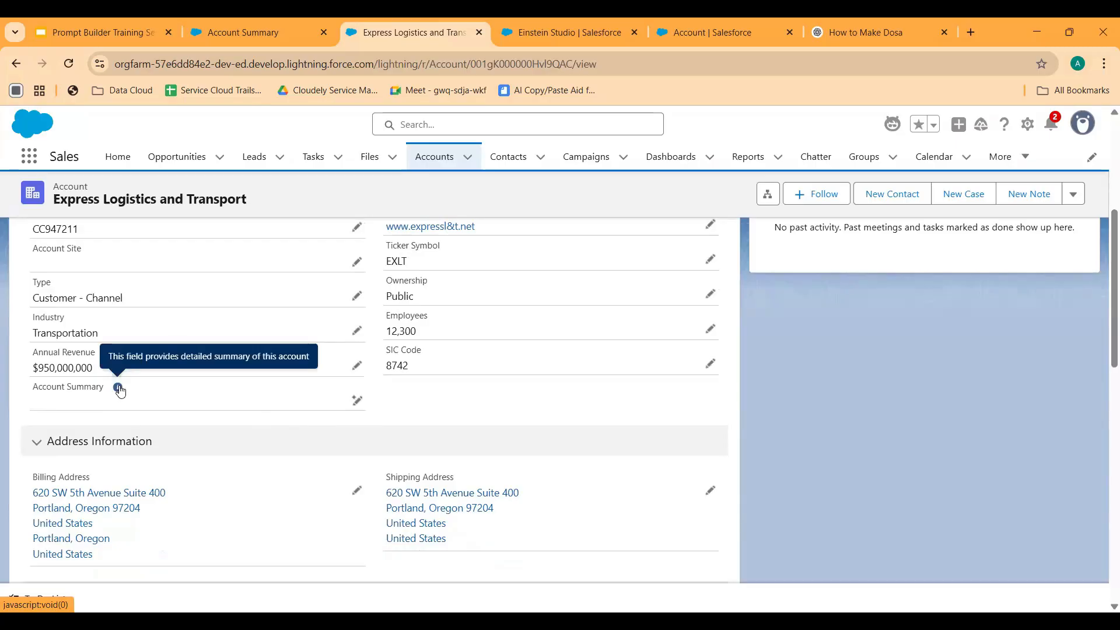
Generate the Account Summary with Einstein, add the response to the field and save the account record.
left_click(357, 400)
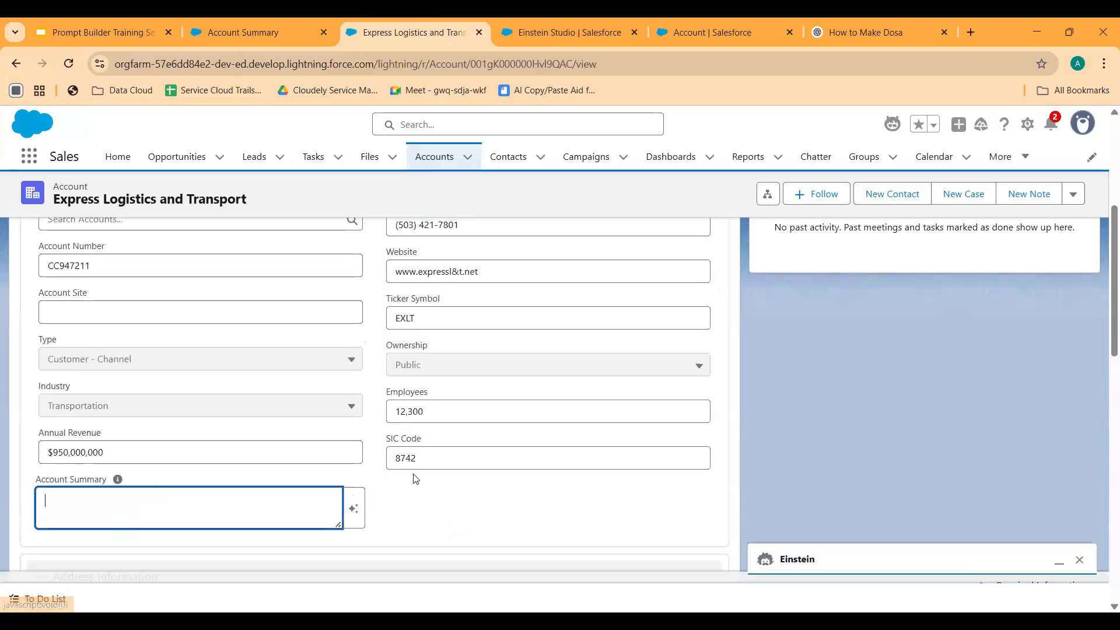
left_click(354, 509)
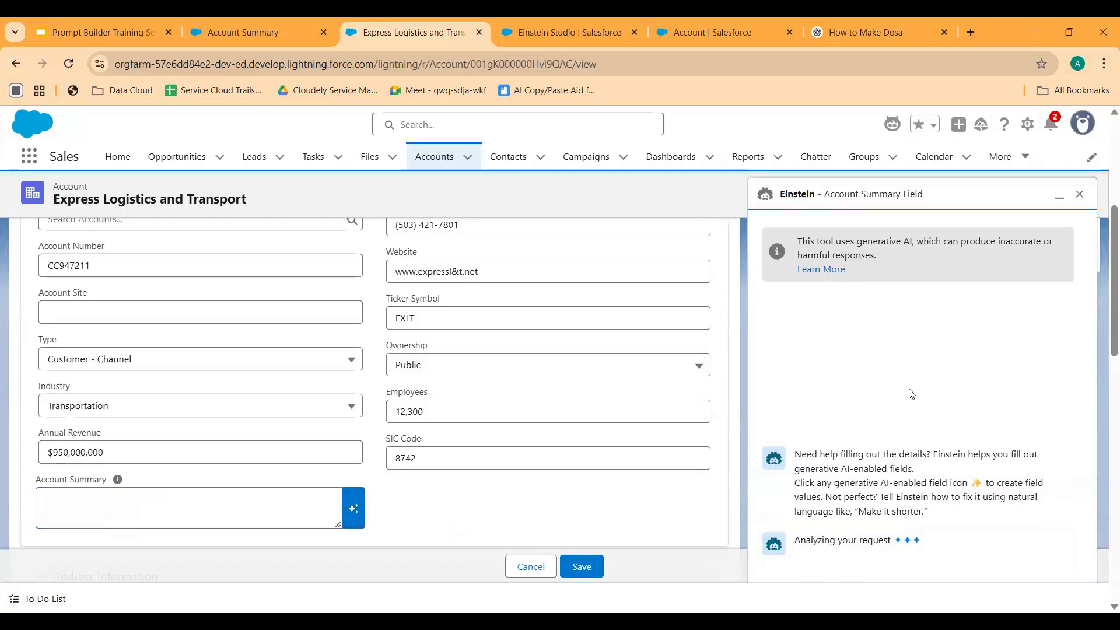
left_click(815, 493)
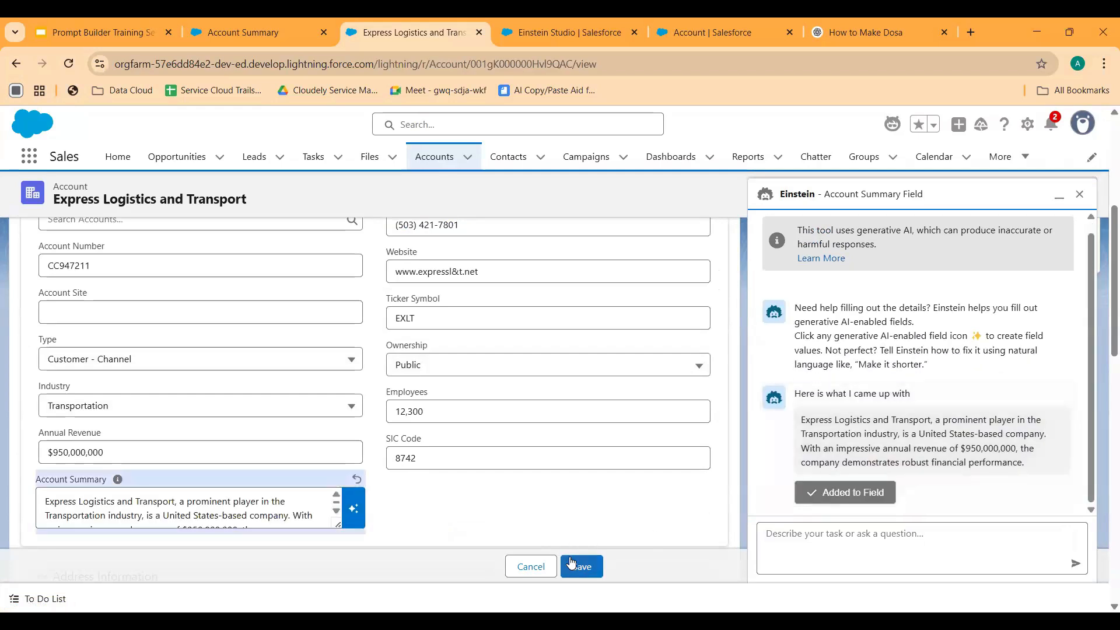
left_click(572, 563)
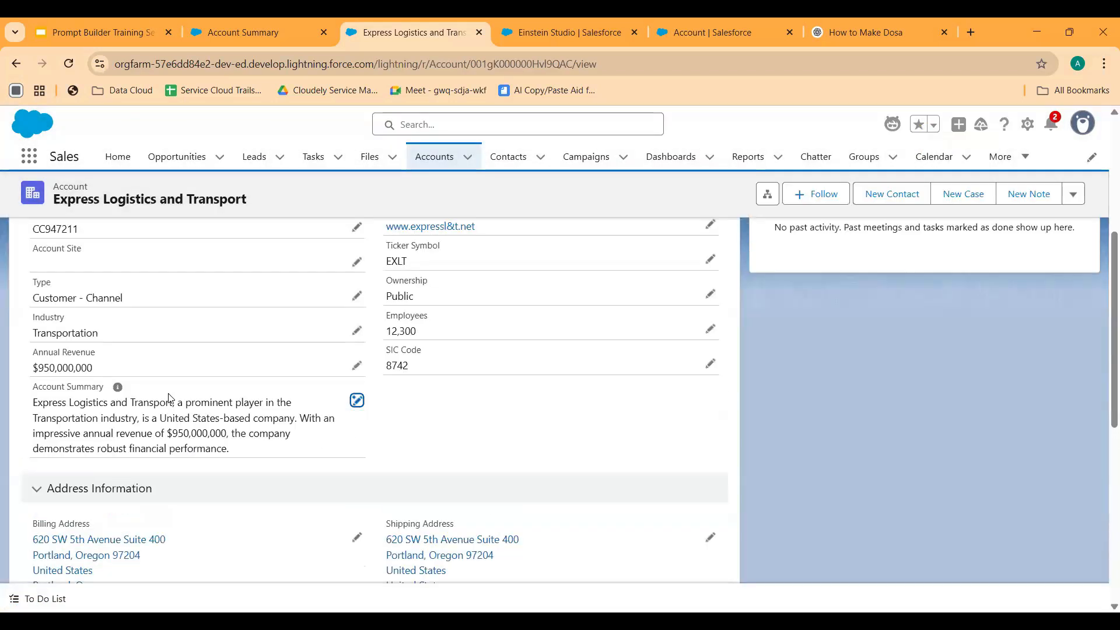
left_click_drag(237, 455, 24, 402)
left_click(383, 455)
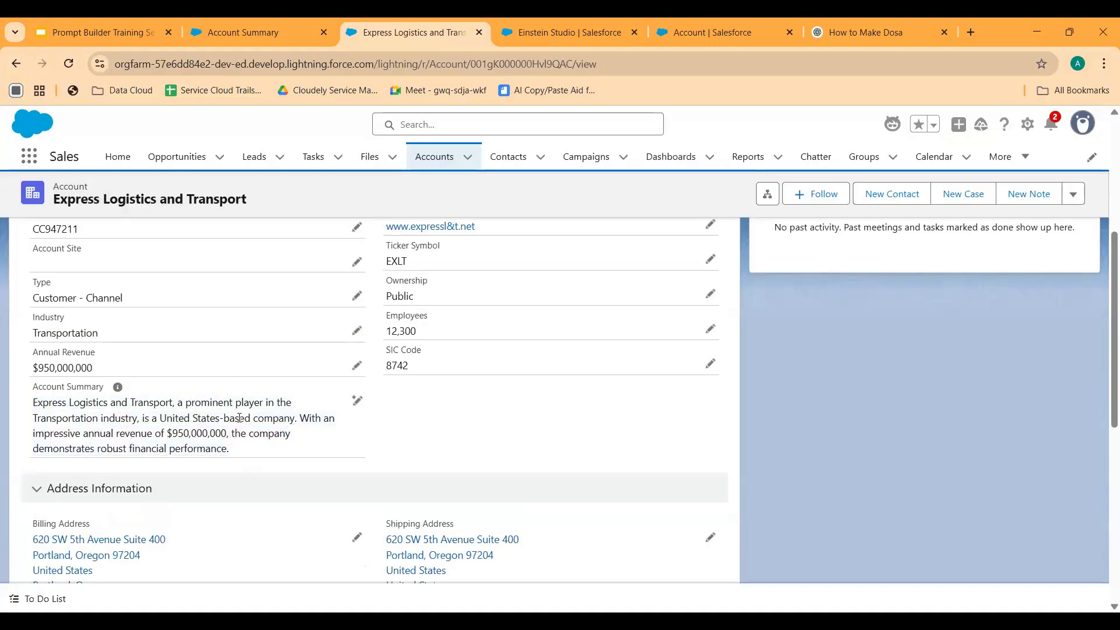